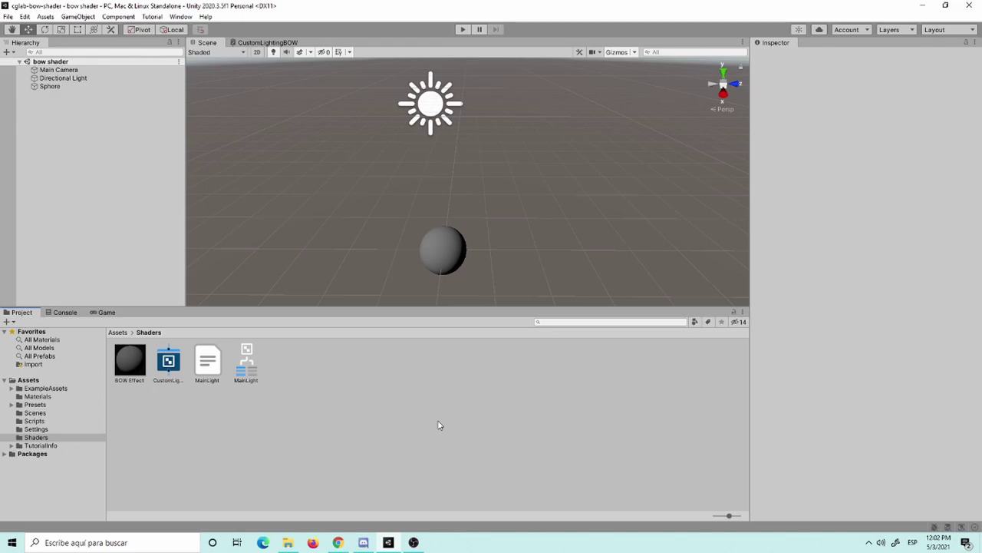
Tint the directional light red in Unity, then set it back to white and deselect it.
{"action": "left_click", "coordinate": [451, 245]}
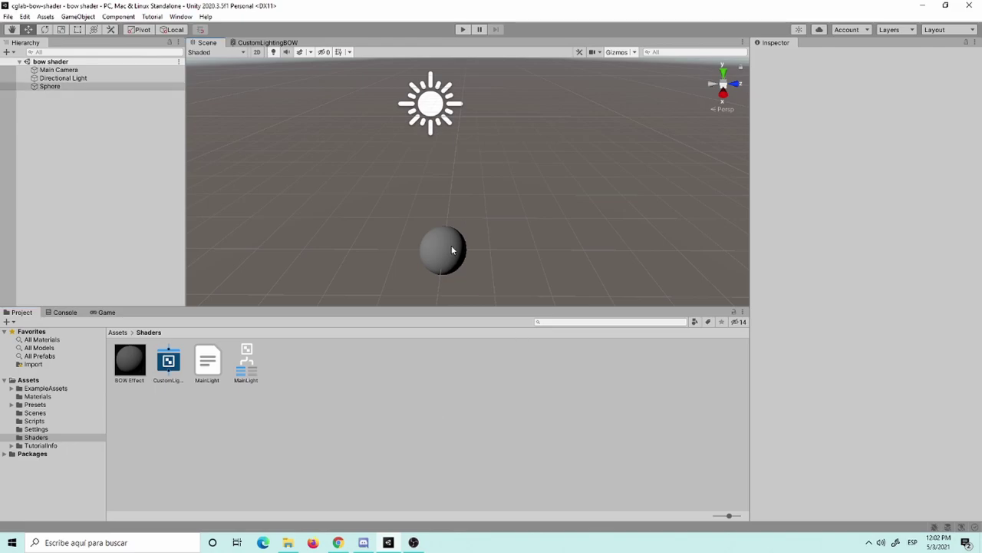
{"action": "left_click", "coordinate": [84, 78]}
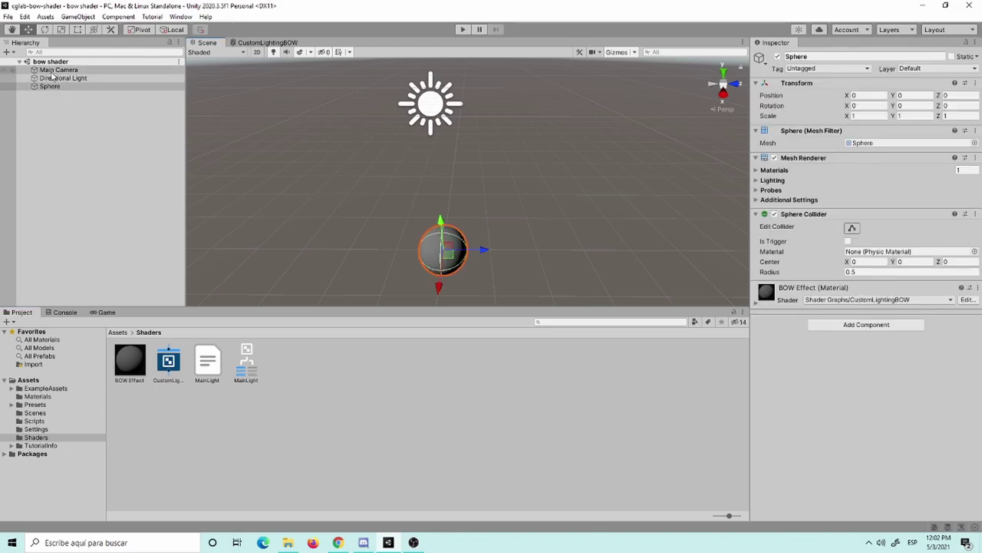
{"action": "left_click", "coordinate": [905, 156]}
{"action": "mouse_move", "coordinate": [917, 216]}
{"action": "left_mouse_down"}
{"action": "mouse_move", "coordinate": [948, 208]}
{"action": "mouse_move", "coordinate": [892, 205]}
{"action": "left_mouse_up"}
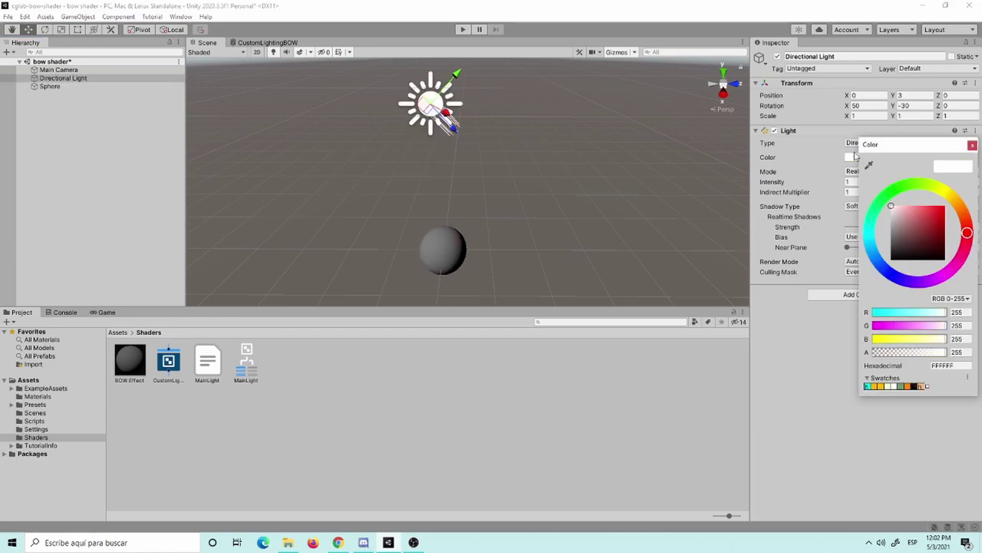
{"action": "left_click", "coordinate": [972, 145]}
{"action": "left_click", "coordinate": [370, 459]}
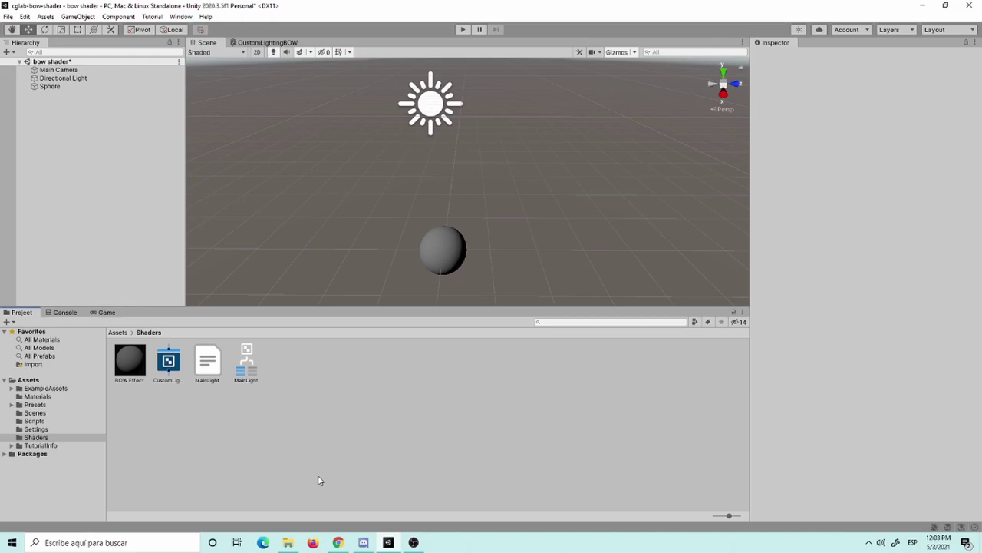
Read through the specular formula on the Tutorial 19 page in Chrome, then minimize the browser.
{"action": "left_click", "coordinate": [342, 542]}
{"action": "scroll", "coordinate": [544, 305], "scroll_direction": "down", "scroll_amount": 4}
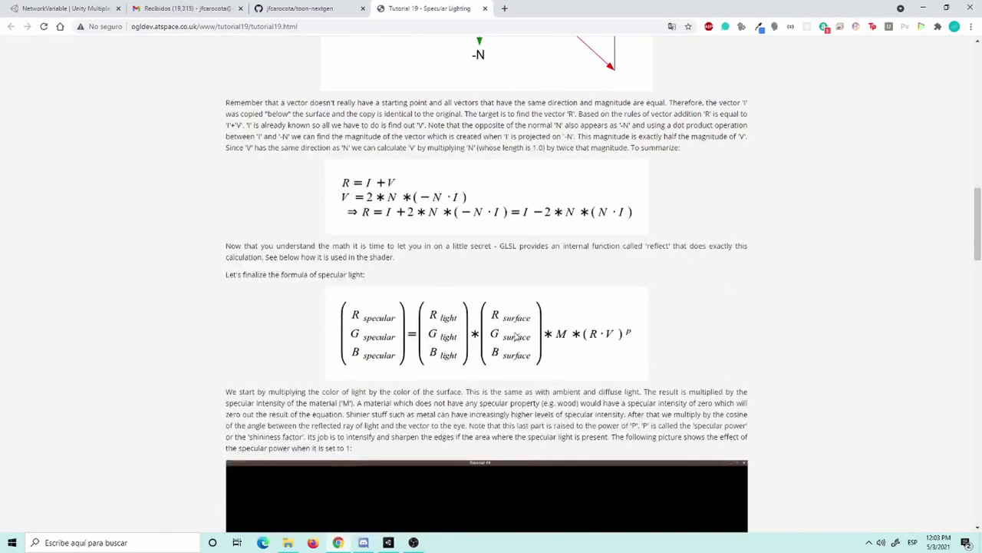
{"action": "scroll", "coordinate": [549, 284], "scroll_direction": "down", "scroll_amount": 4}
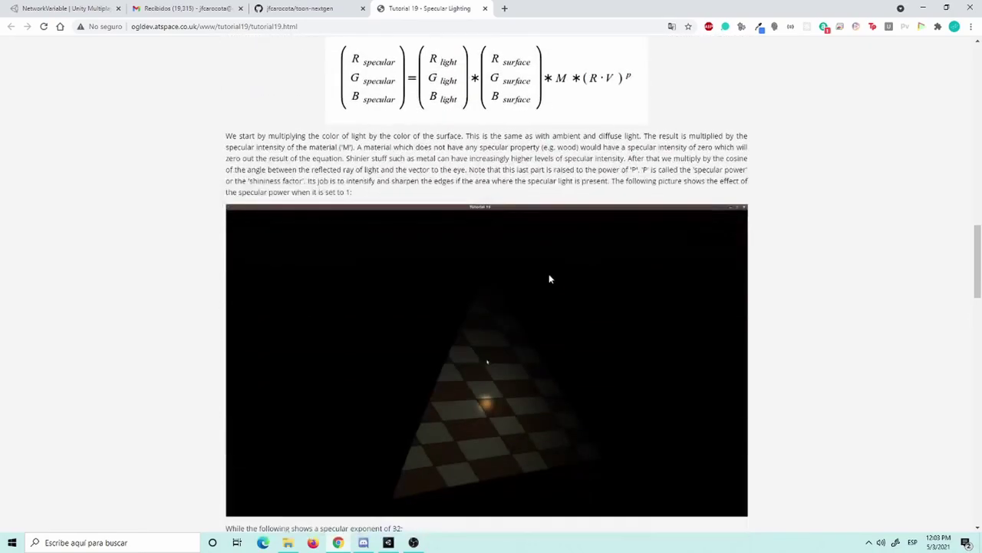
{"action": "scroll", "coordinate": [552, 226], "scroll_direction": "down", "scroll_amount": 5}
{"action": "scroll", "coordinate": [661, 182], "scroll_direction": "up", "scroll_amount": 6}
{"action": "scroll", "coordinate": [652, 175], "scroll_direction": "up", "scroll_amount": 5}
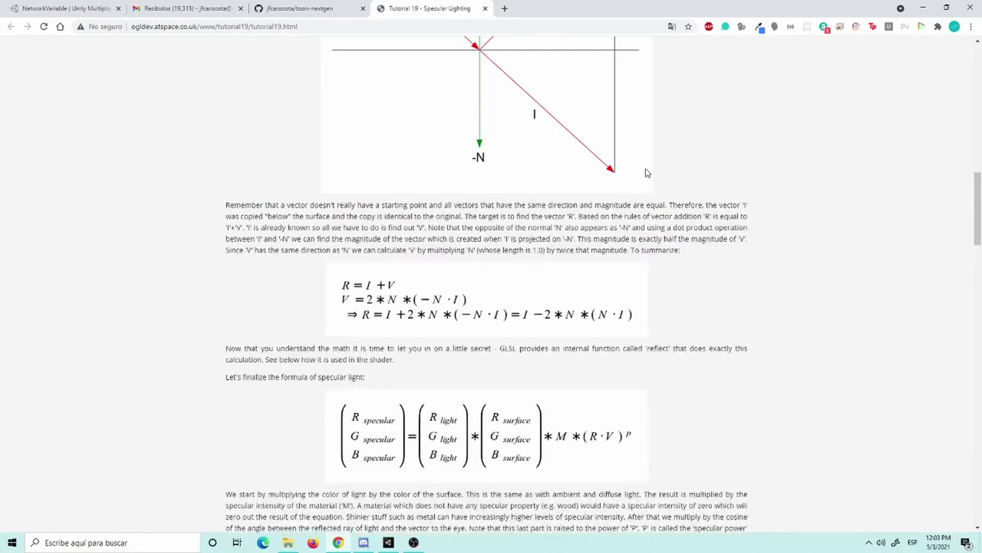
{"action": "scroll", "coordinate": [763, 236], "scroll_direction": "up", "scroll_amount": 5}
{"action": "scroll", "coordinate": [756, 250], "scroll_direction": "up", "scroll_amount": 6}
{"action": "scroll", "coordinate": [745, 219], "scroll_direction": "up", "scroll_amount": 1}
{"action": "scroll", "coordinate": [472, 75], "scroll_direction": "down", "scroll_amount": 6}
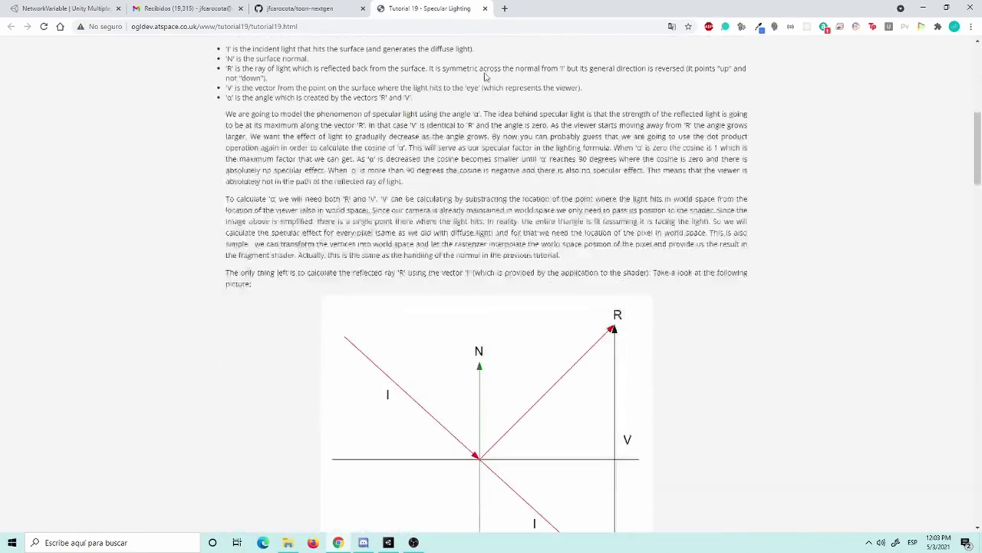
{"action": "scroll", "coordinate": [465, 77], "scroll_direction": "down", "scroll_amount": 5}
{"action": "scroll", "coordinate": [467, 75], "scroll_direction": "down", "scroll_amount": 2}
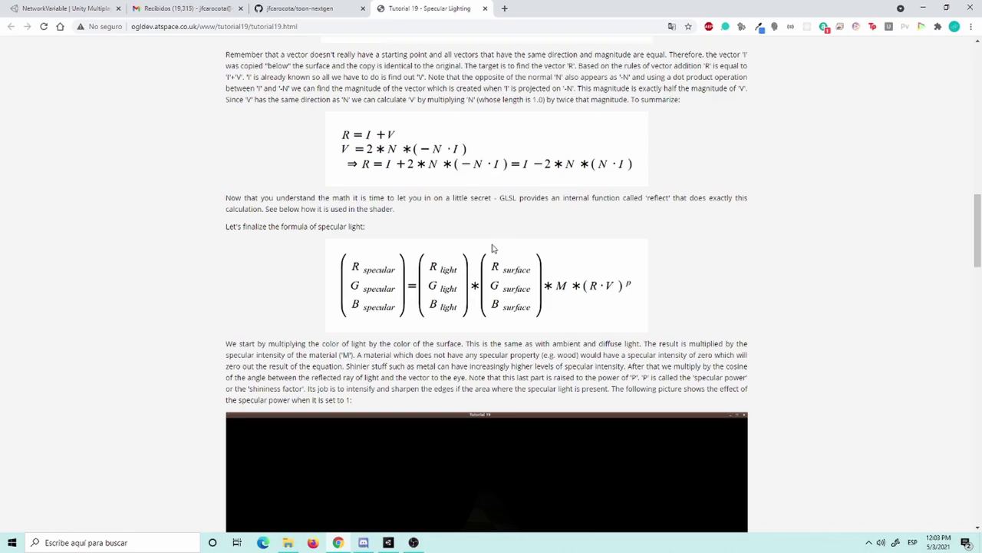
{"action": "scroll", "coordinate": [499, 222], "scroll_direction": "up", "scroll_amount": 1}
{"action": "scroll", "coordinate": [603, 333], "scroll_direction": "up", "scroll_amount": 5}
{"action": "scroll", "coordinate": [616, 343], "scroll_direction": "down", "scroll_amount": 5}
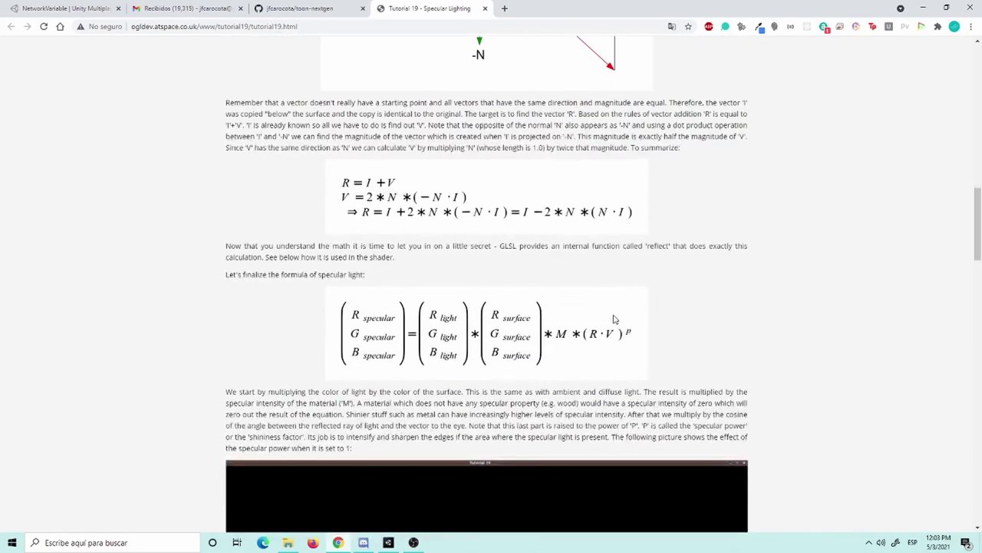
{"action": "scroll", "coordinate": [623, 261], "scroll_direction": "down", "scroll_amount": 3}
{"action": "scroll", "coordinate": [553, 288], "scroll_direction": "up", "scroll_amount": 1}
{"action": "scroll", "coordinate": [487, 309], "scroll_direction": "down", "scroll_amount": 2}
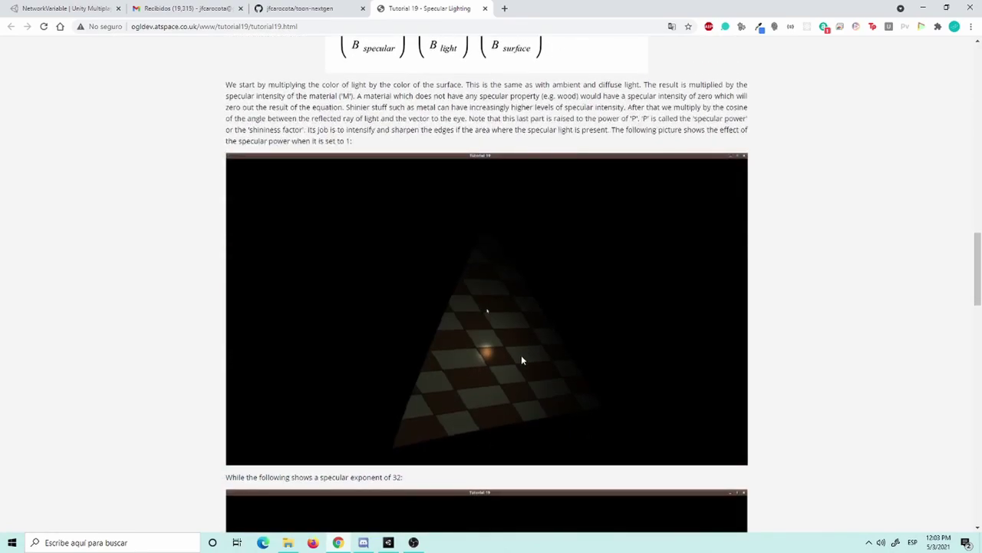
{"action": "scroll", "coordinate": [520, 357], "scroll_direction": "down", "scroll_amount": 1}
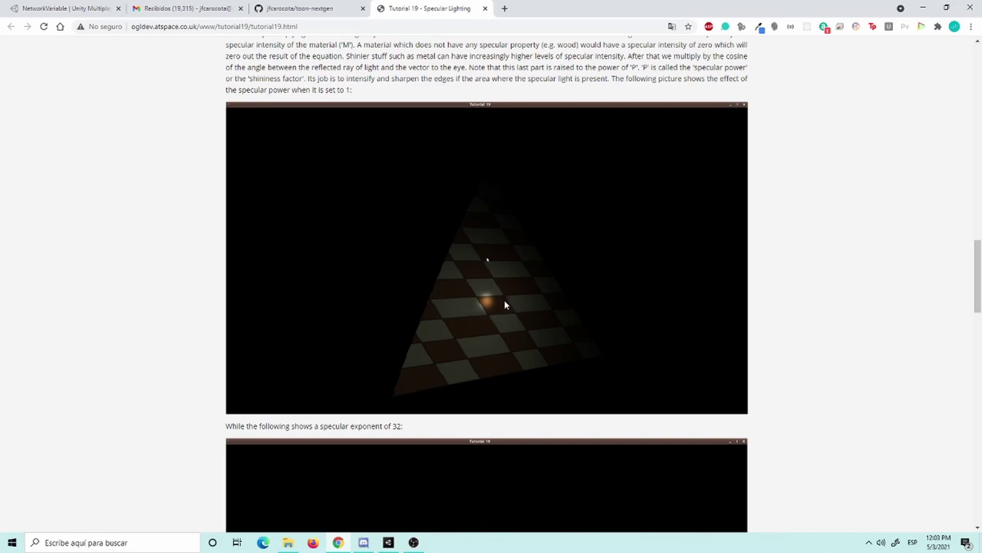
{"action": "scroll", "coordinate": [503, 311], "scroll_direction": "up", "scroll_amount": 4}
{"action": "scroll", "coordinate": [502, 318], "scroll_direction": "down", "scroll_amount": 2}
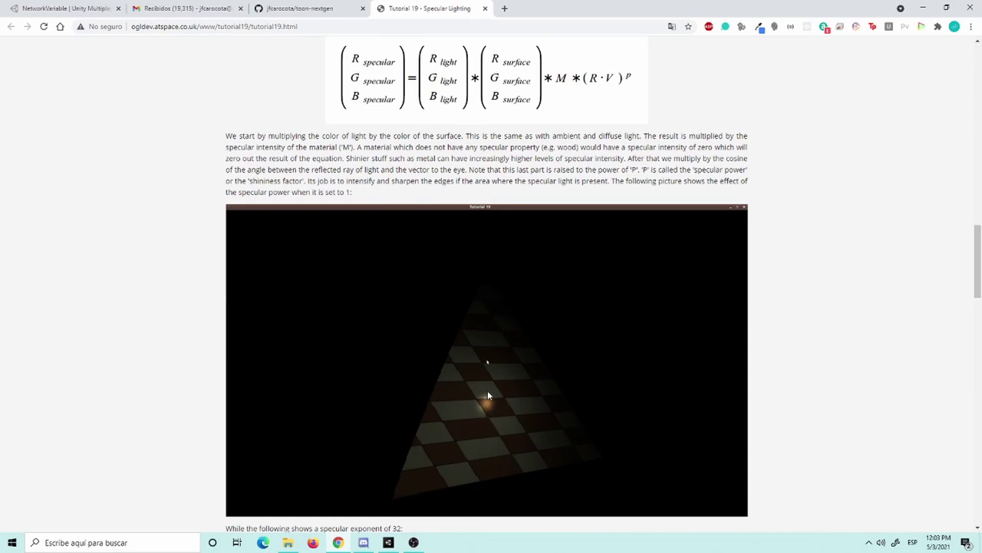
{"action": "scroll", "coordinate": [502, 397], "scroll_direction": "up", "scroll_amount": 3}
{"action": "scroll", "coordinate": [507, 407], "scroll_direction": "down", "scroll_amount": 1}
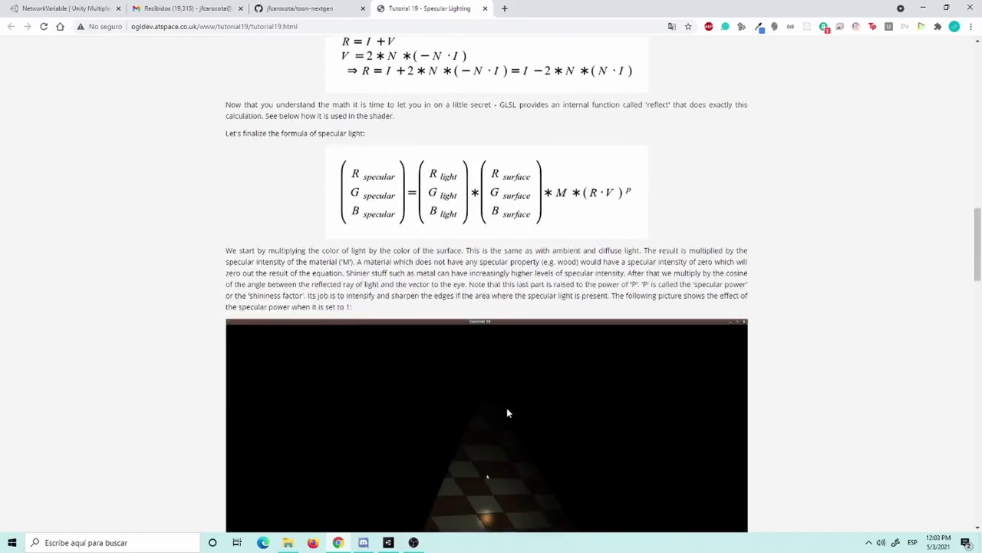
{"action": "left_click", "coordinate": [923, 8]}
Add a Shader > Sub Graph asset named DirectSpecular to the Shaders folder.
{"action": "right_click", "coordinate": [312, 384]}
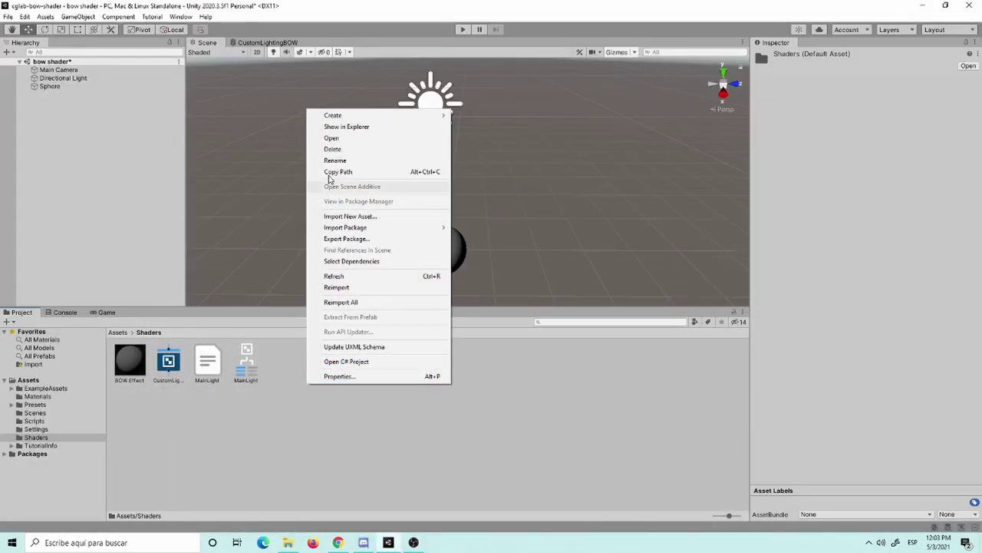
{"action": "mouse_move", "coordinate": [347, 116]}
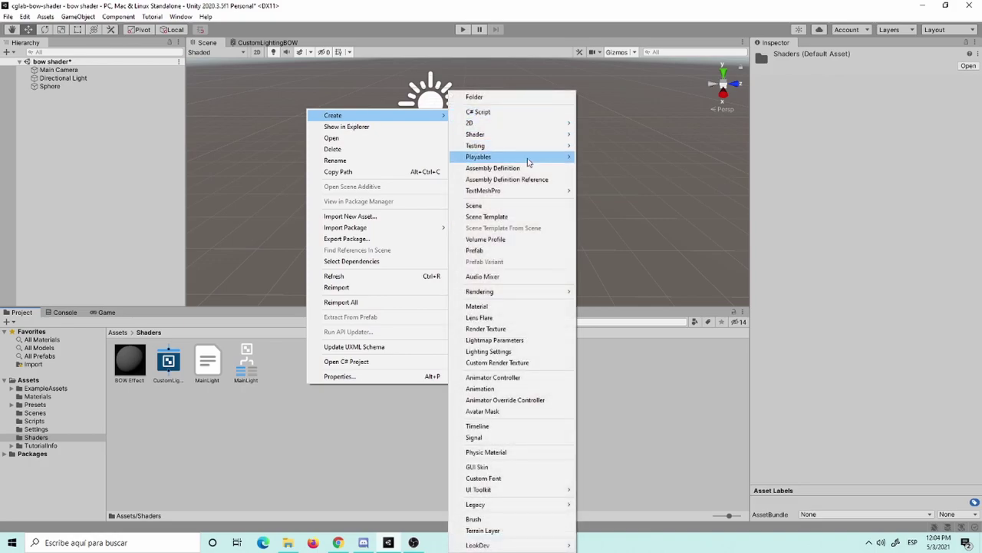
{"action": "mouse_move", "coordinate": [517, 139]}
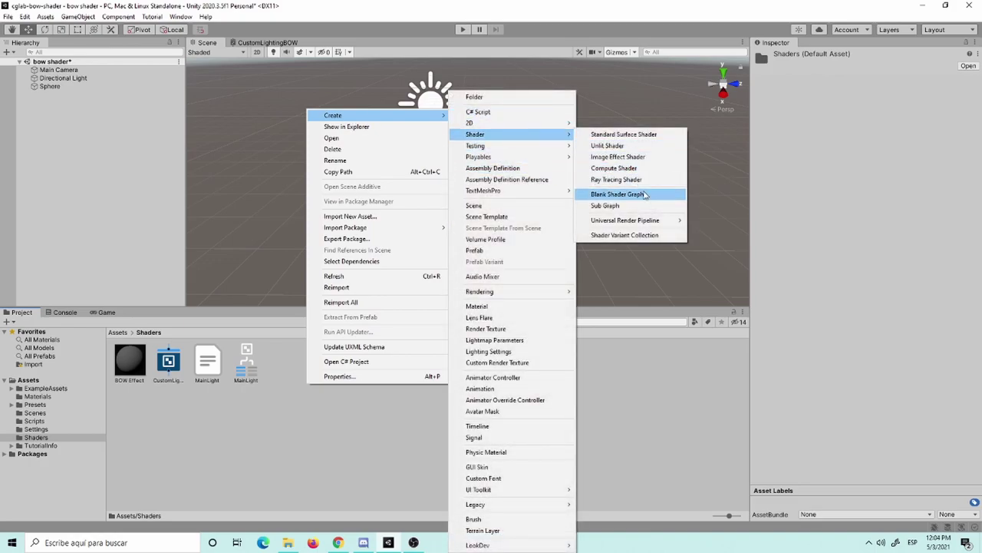
{"action": "left_click", "coordinate": [646, 206]}
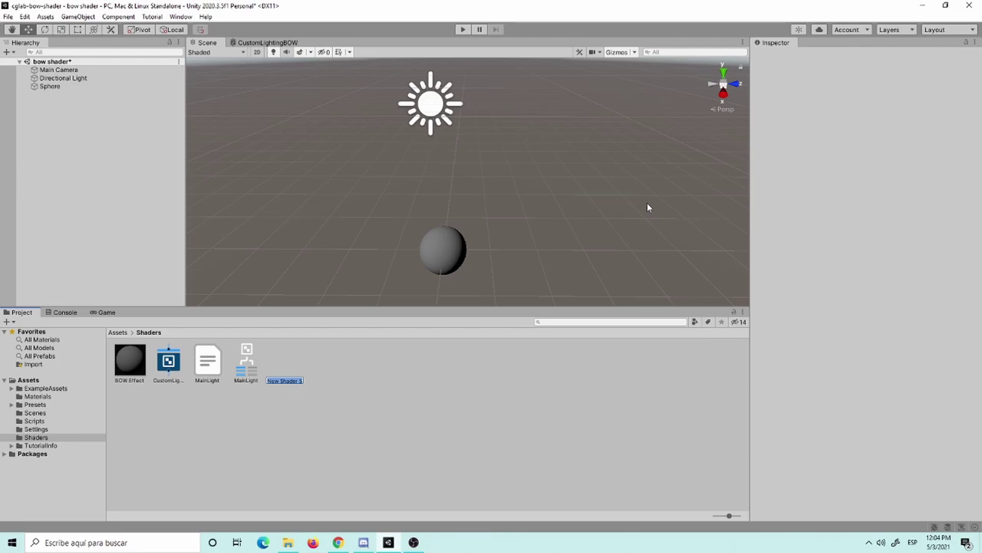
{"action": "type", "text": "D"}
{"action": "type", "text": "irectSpec"}
{"action": "type", "text": "ular"}
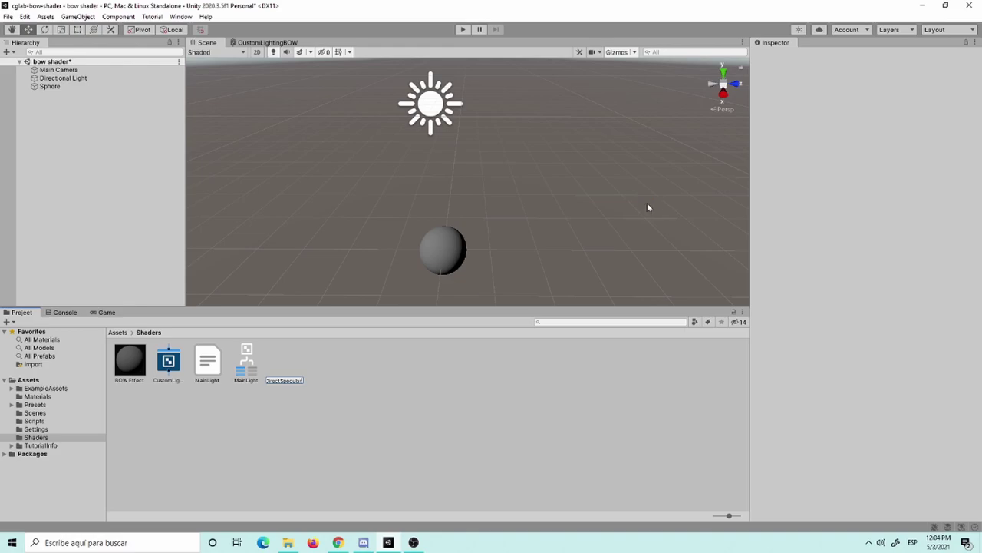
{"action": "key", "text": "Return"}
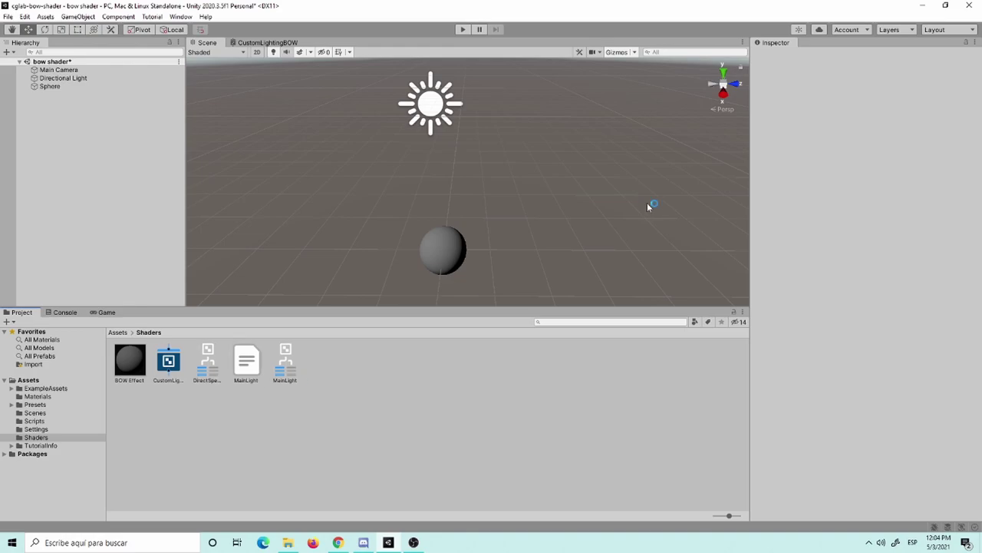
Launch Windows Terminal and run new-item DirectSpecular.hlsl to create the empty file.
{"action": "left_click", "coordinate": [161, 543]}
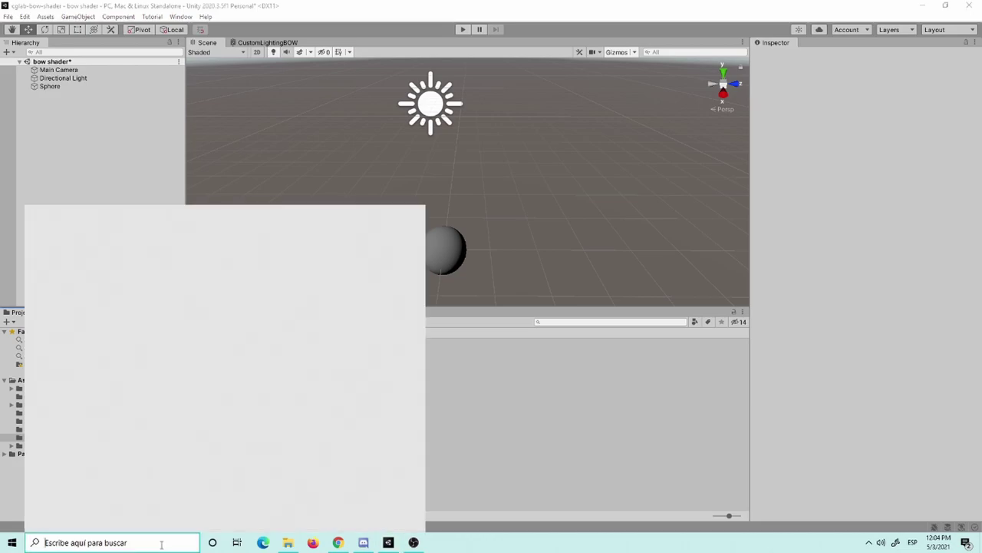
{"action": "type", "text": "termin"}
{"action": "key", "text": "Return"}
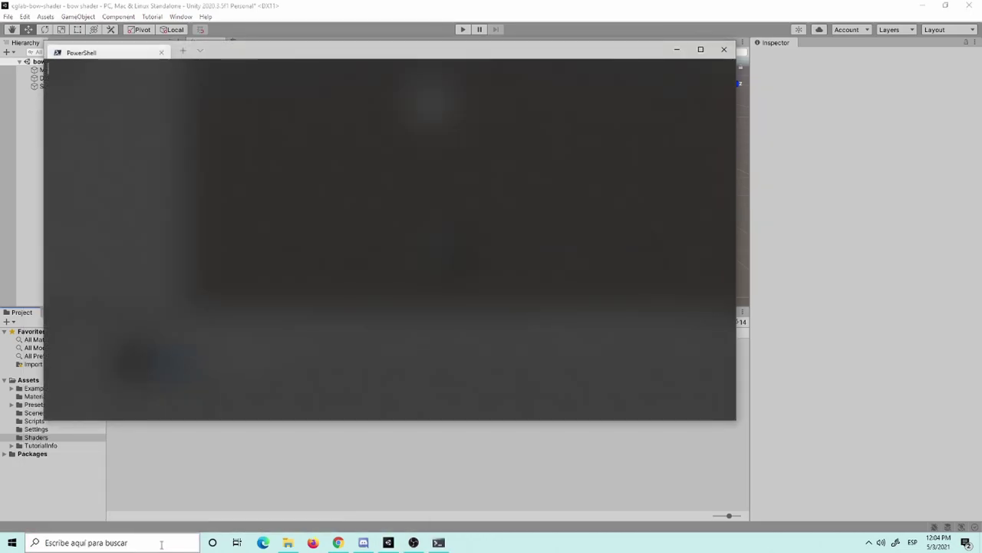
{"action": "type", "text": "new-item DirectSpecular.hlsl"}
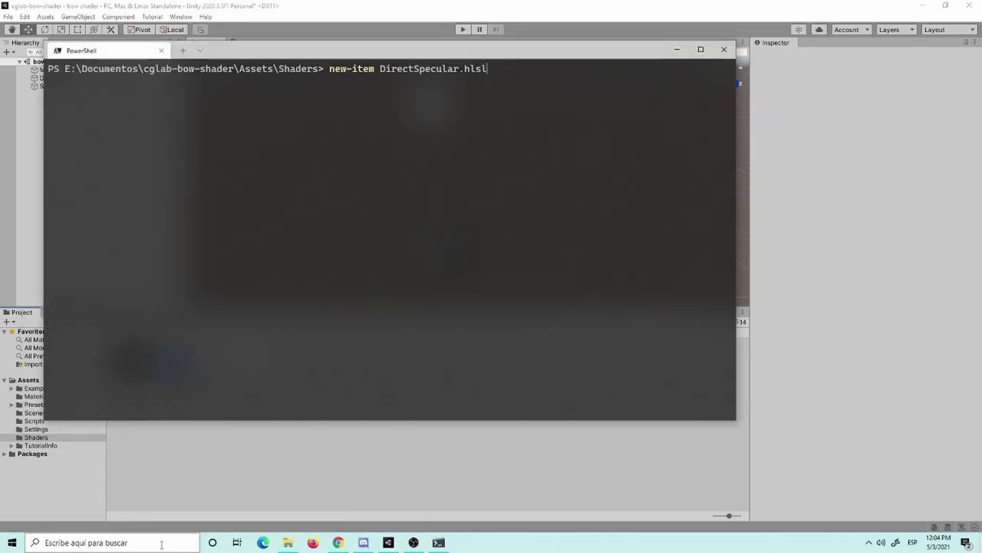
{"action": "key", "text": "Return"}
Clear and exit the terminal, dismissing its crash report.
{"action": "type", "text": "cls"}
{"action": "key", "text": "Return"}
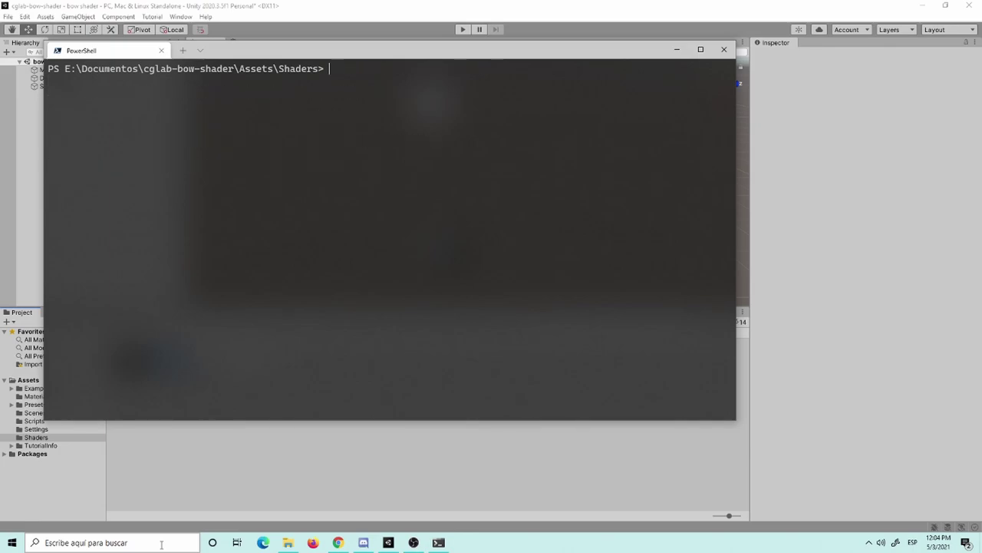
{"action": "type", "text": "exit"}
{"action": "key", "text": "Return"}
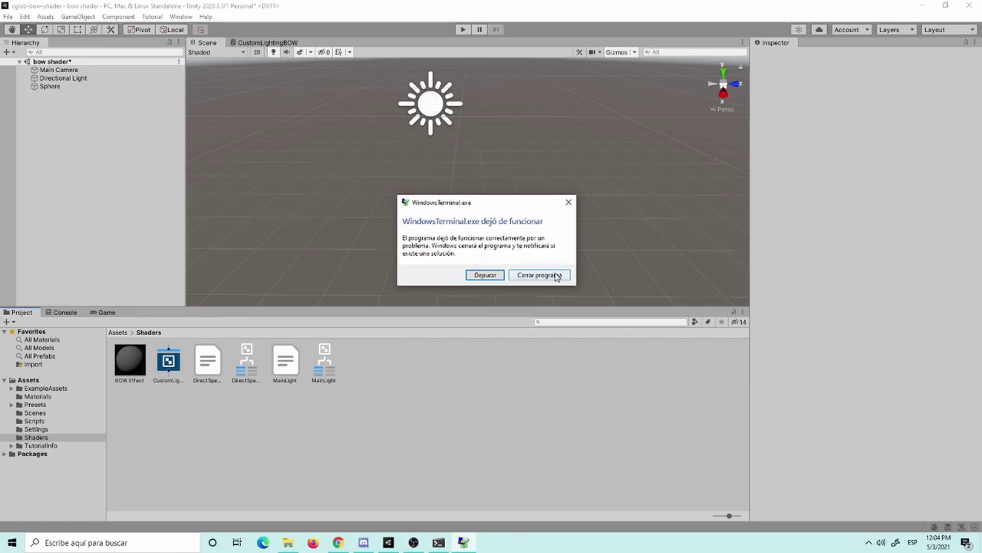
{"action": "left_click", "coordinate": [547, 274]}
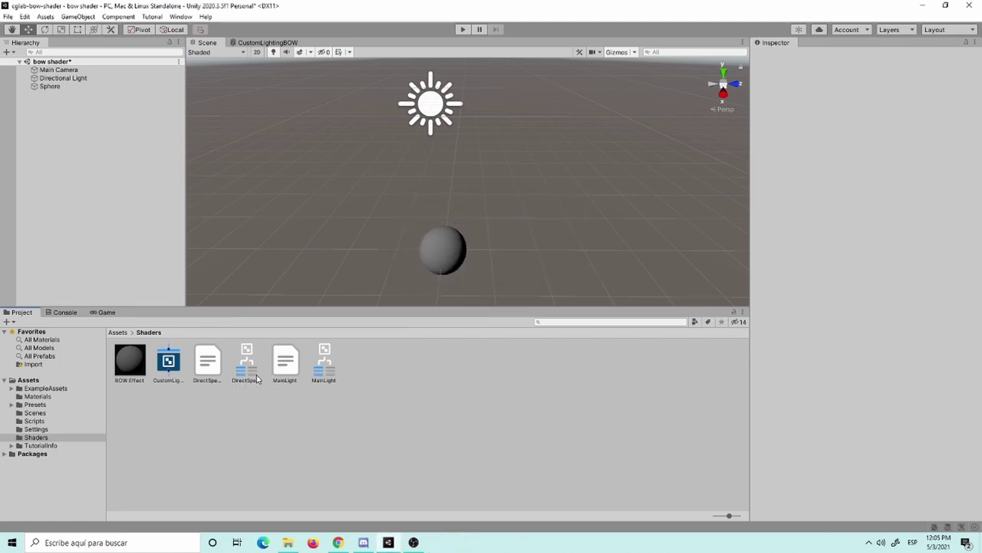
Open DirectSpecular.hlsl in VS Code, then return to Unity and deselect it.
{"action": "double_click", "coordinate": [215, 366]}
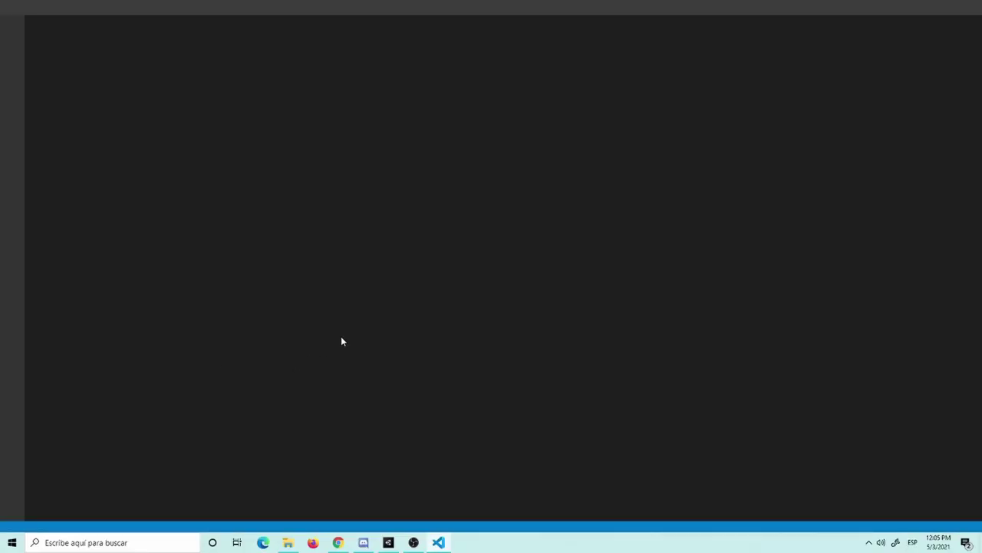
{"action": "left_click", "coordinate": [418, 543]}
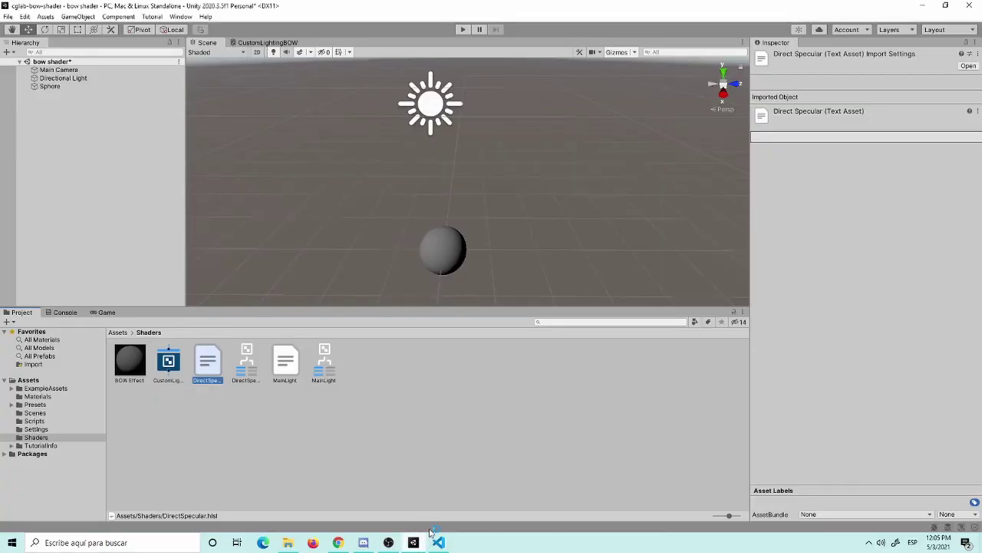
{"action": "left_click", "coordinate": [402, 489]}
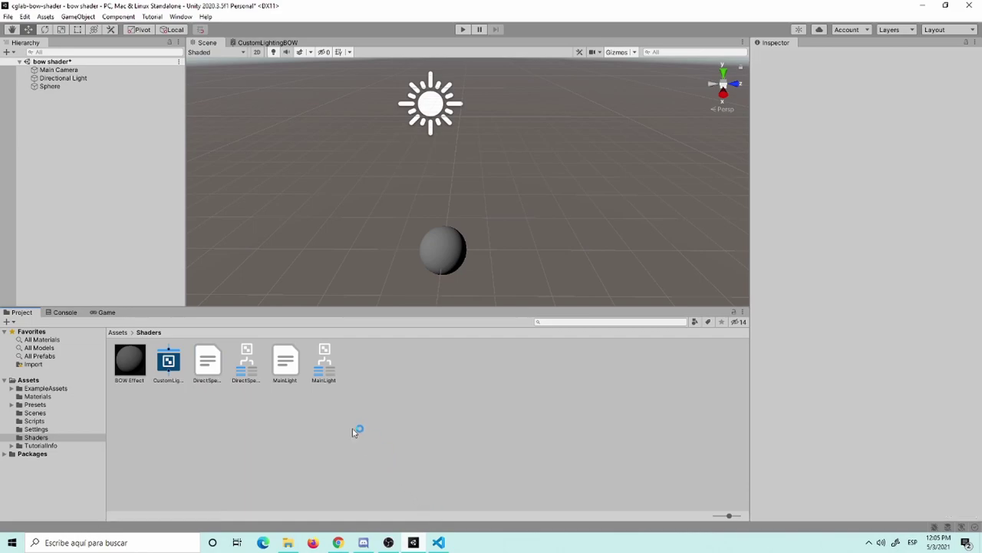
Open the DirectSpecular sub graph, maximize it with Shift+Space, and frame its nodes.
{"action": "double_click", "coordinate": [164, 367]}
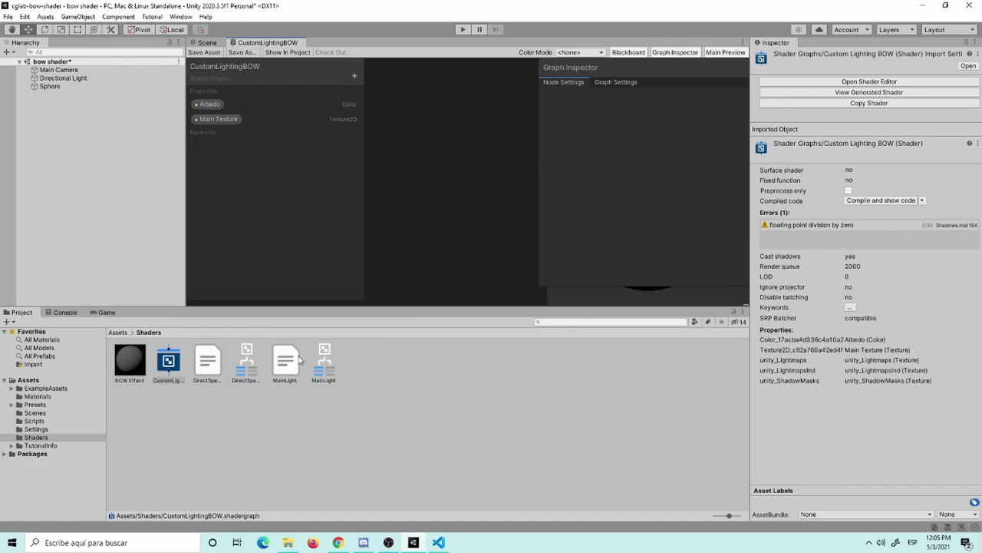
{"action": "double_click", "coordinate": [250, 364]}
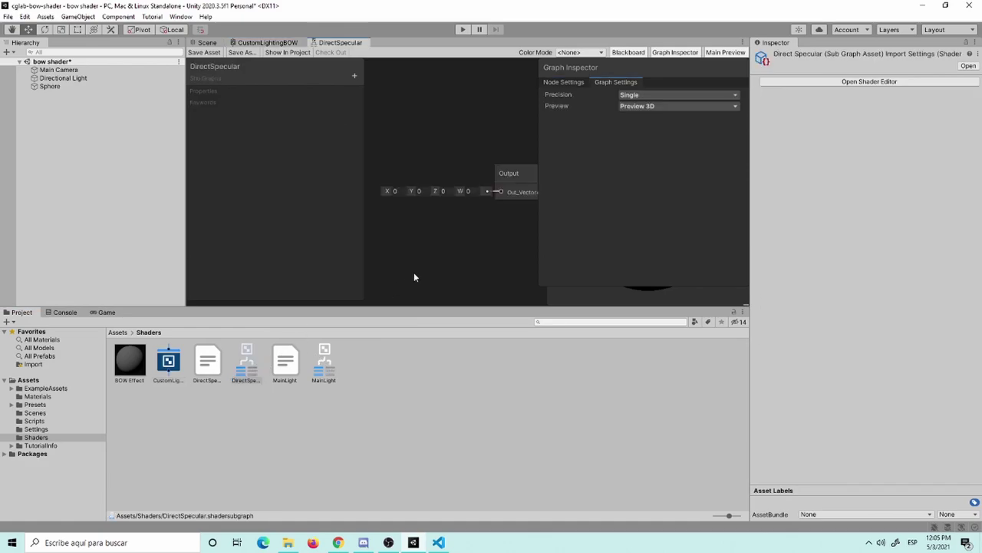
{"action": "key", "text": "shift+space"}
{"action": "middle_click_drag", "start_coordinate": [414, 279], "coordinate": [683, 335]}
{"action": "scroll", "coordinate": [602, 322], "scroll_direction": "up", "scroll_amount": 2}
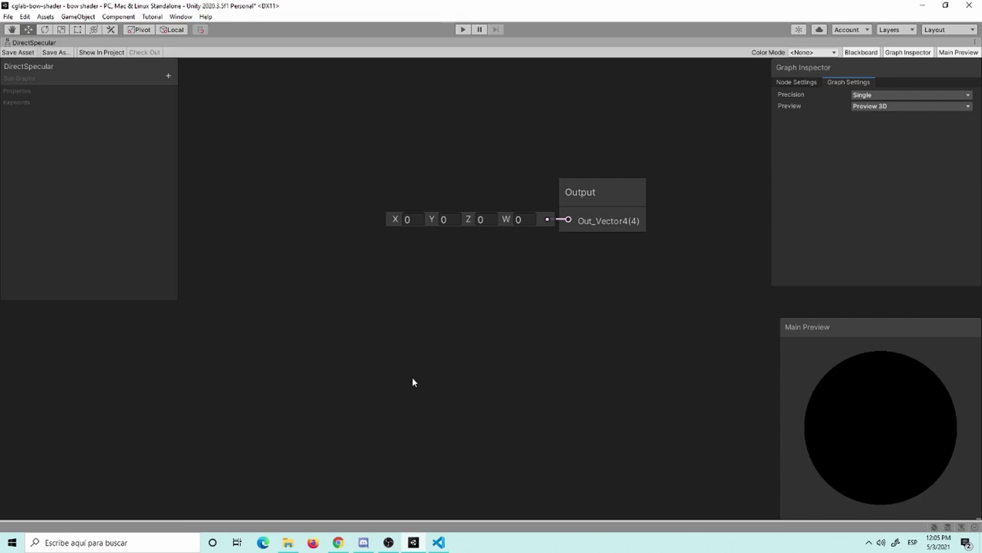
{"action": "middle_click_drag", "start_coordinate": [426, 349], "coordinate": [431, 347]}
{"action": "left_click", "coordinate": [443, 542]}
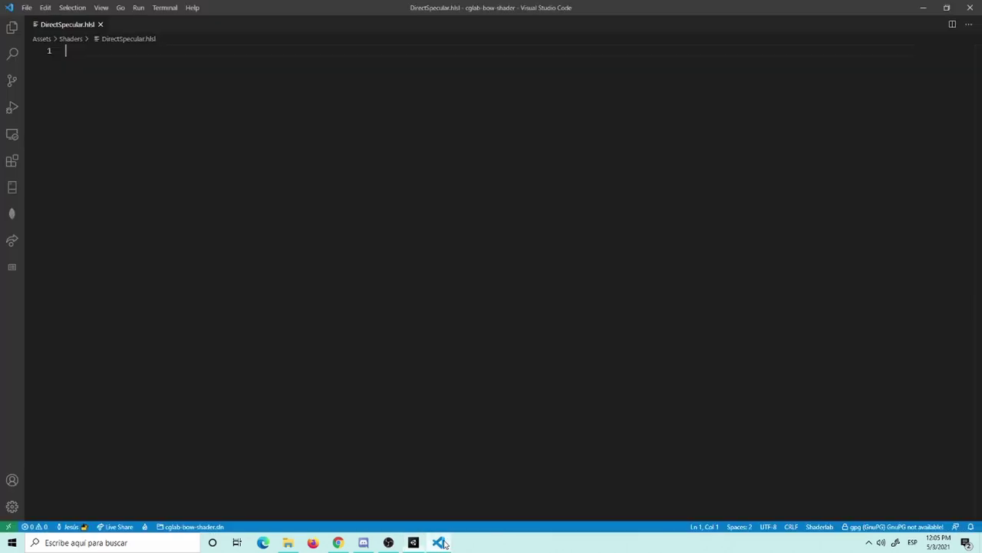
{"action": "left_click", "coordinate": [418, 543]}
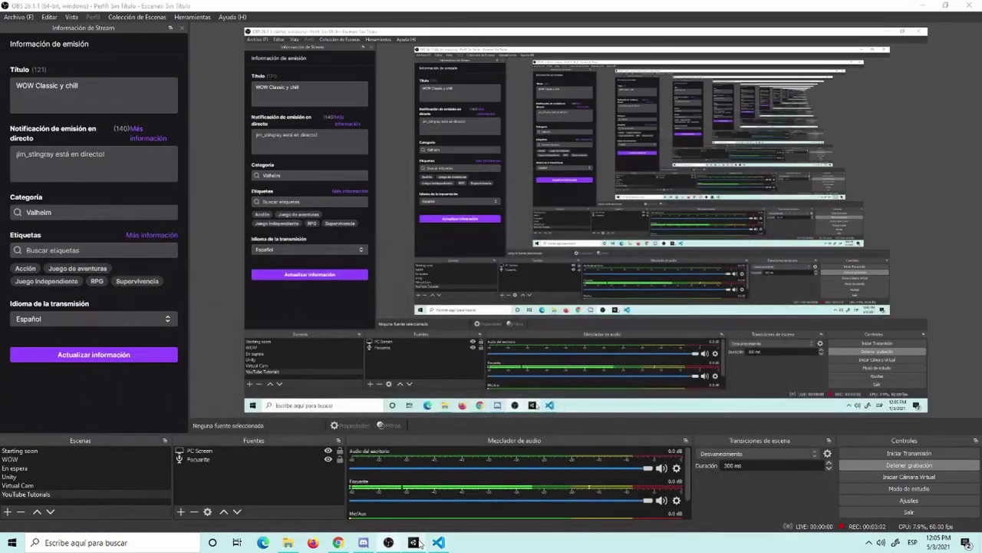
{"action": "key", "text": "space"}
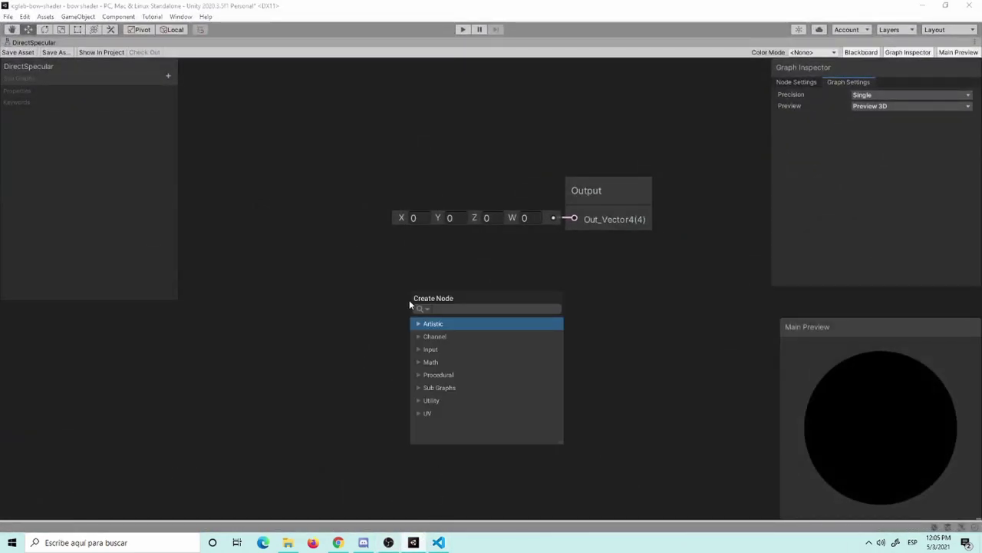
Add a Custom Function node via the 'cust' search and drag it left of the Output node.
{"action": "type", "text": "cust"}
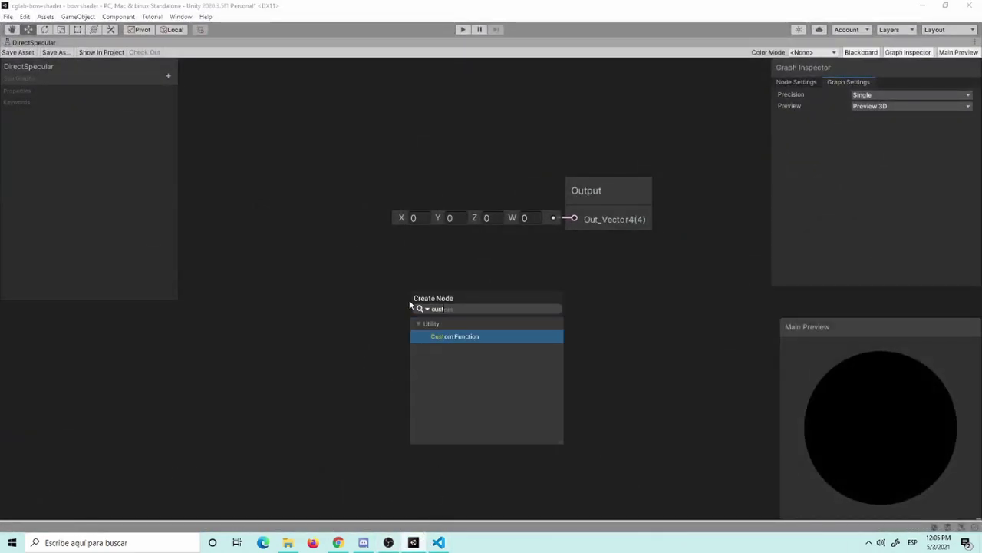
{"action": "key", "text": "Return"}
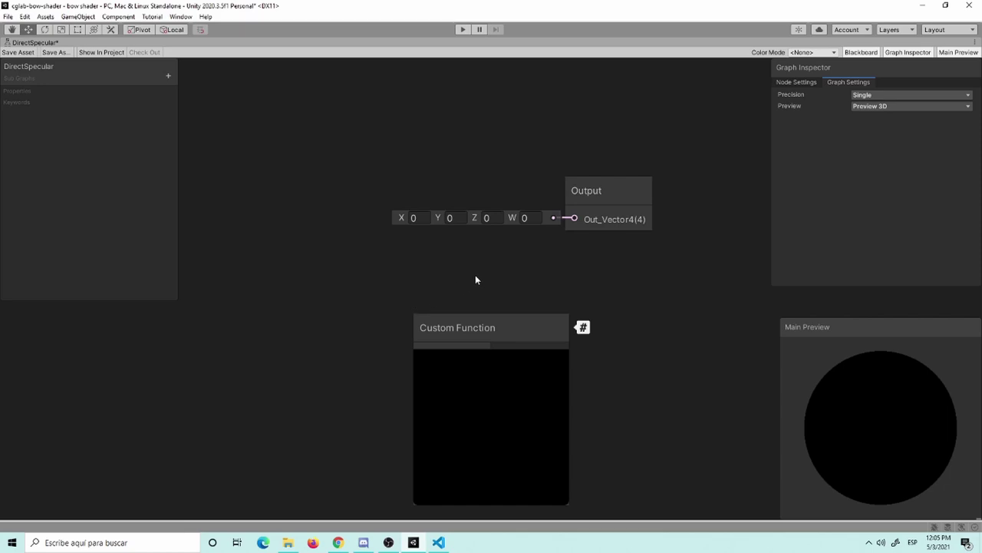
{"action": "middle_click_drag", "start_coordinate": [476, 278], "coordinate": [633, 298]}
{"action": "mouse_move", "coordinate": [660, 336]}
{"action": "left_mouse_down"}
{"action": "mouse_move", "coordinate": [340, 128]}
{"action": "mouse_move", "coordinate": [428, 168]}
{"action": "left_mouse_up"}
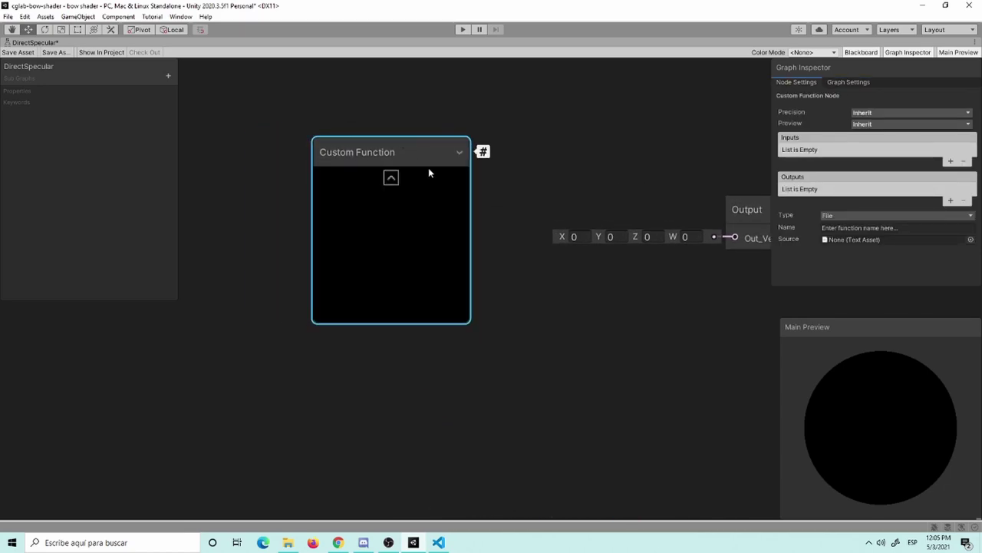
{"action": "left_click", "coordinate": [651, 275]}
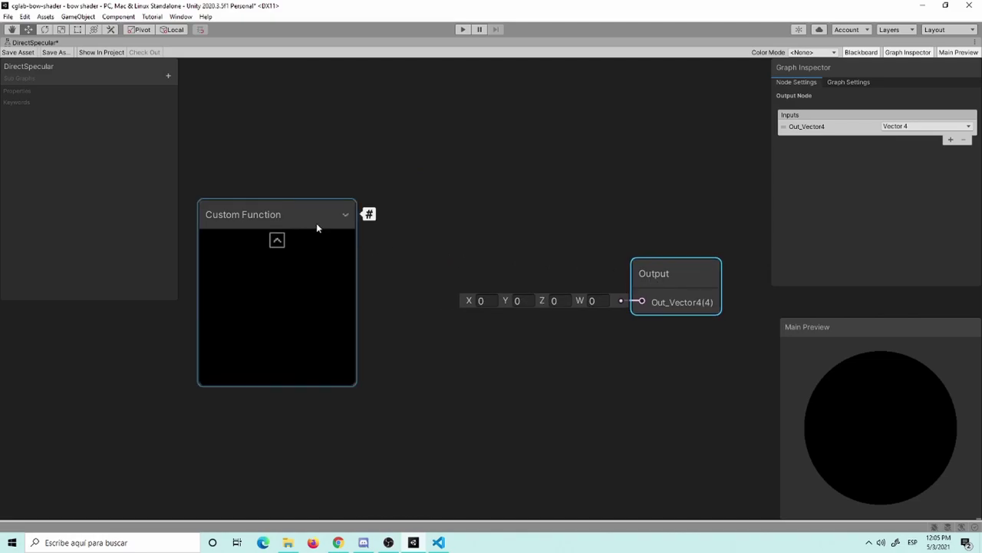
Nudge the Custom Function node slightly right and select it again.
{"action": "left_click_drag", "start_coordinate": [316, 222], "coordinate": [384, 217]}
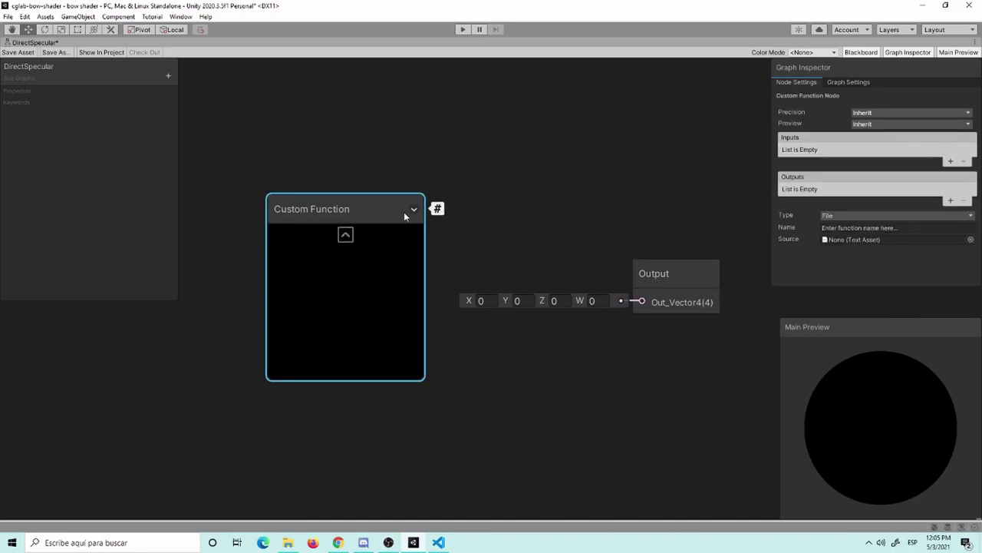
{"action": "left_click", "coordinate": [498, 364]}
{"action": "left_click", "coordinate": [438, 542]}
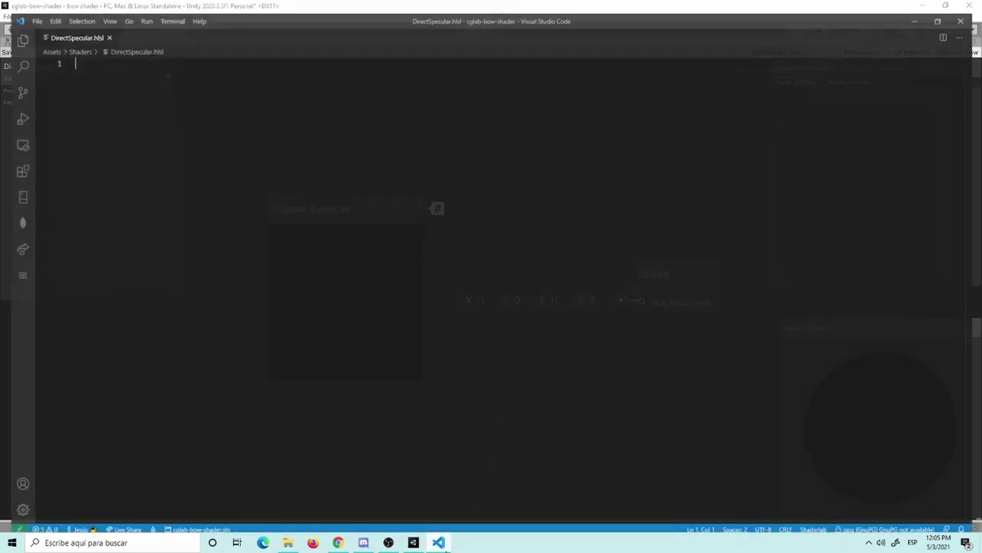
{"action": "left_click", "coordinate": [413, 542]}
{"action": "left_click", "coordinate": [399, 212]}
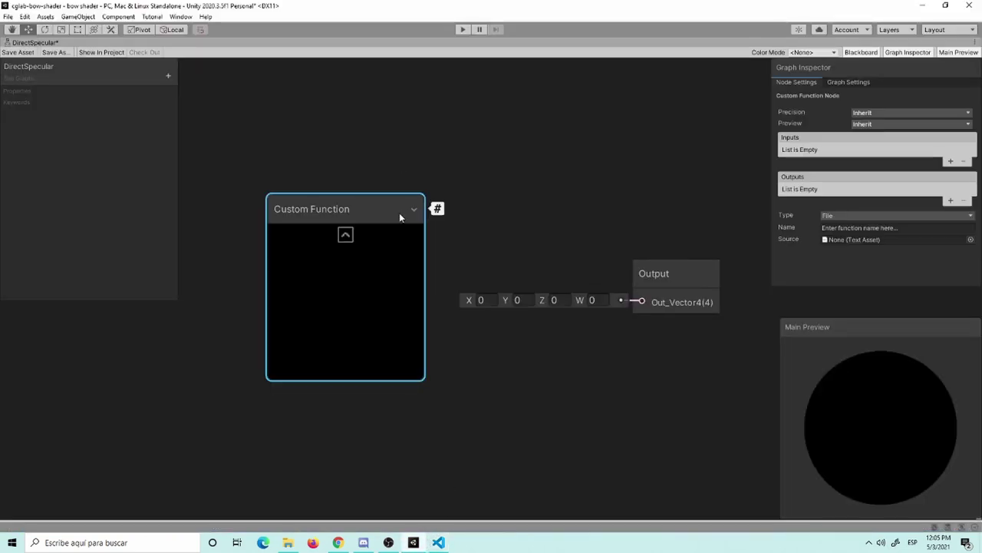
Set both the graph and the Custom Function node precision to Half.
{"action": "left_click", "coordinate": [845, 81]}
{"action": "left_click", "coordinate": [880, 95]}
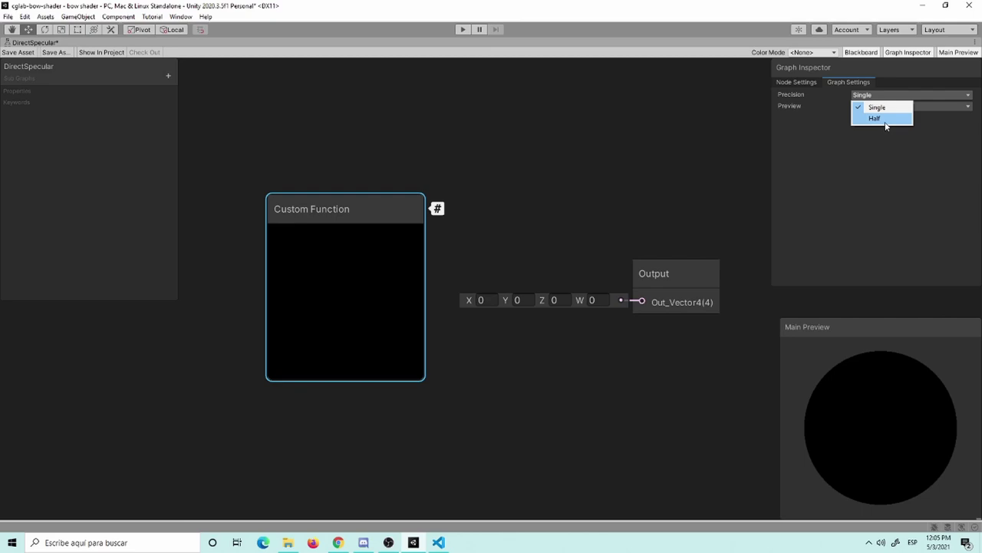
{"action": "left_click", "coordinate": [886, 120]}
{"action": "left_click", "coordinate": [800, 82]}
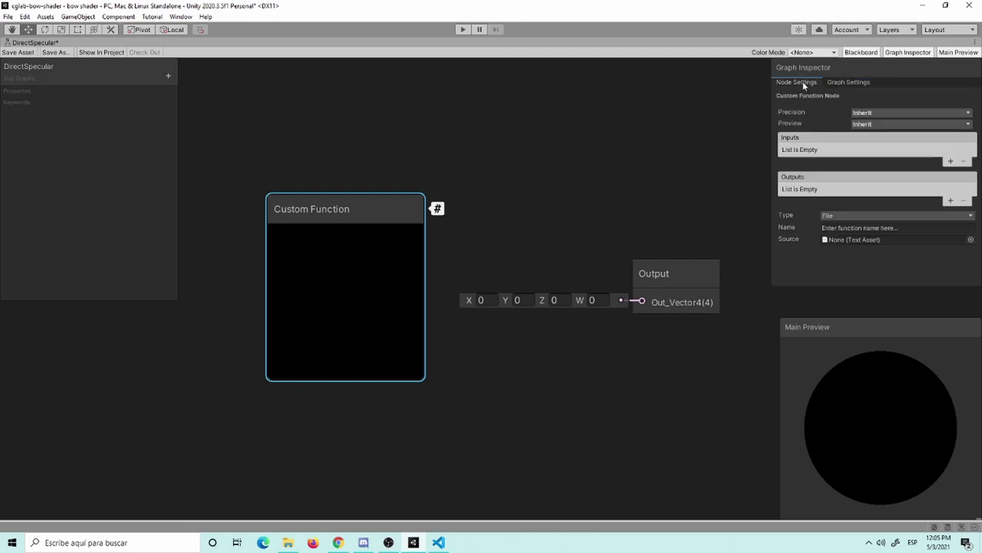
{"action": "left_click", "coordinate": [872, 113]}
{"action": "left_click", "coordinate": [882, 145]}
Choose DirectSpecular as the node's source file and save the sub graph.
{"action": "left_click", "coordinate": [970, 240]}
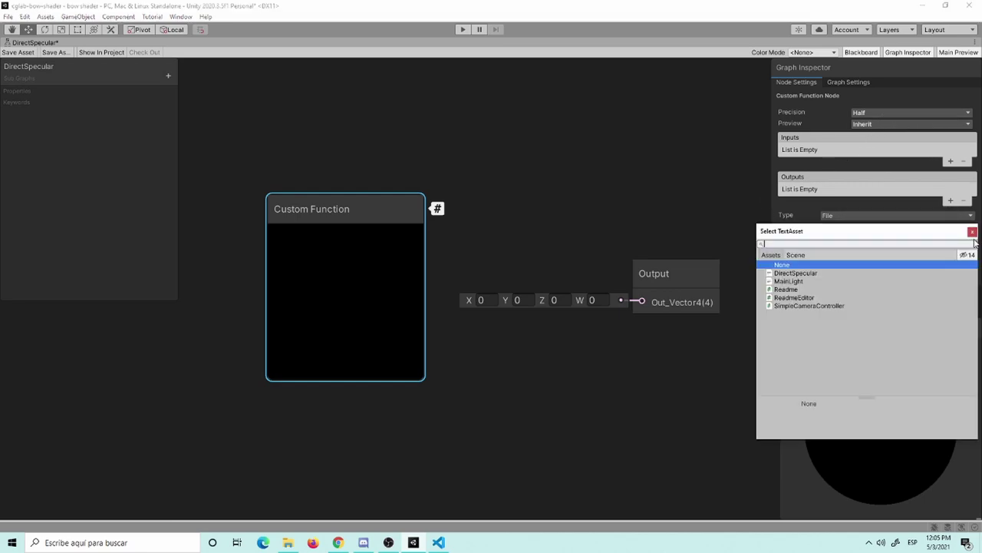
{"action": "left_click", "coordinate": [799, 273]}
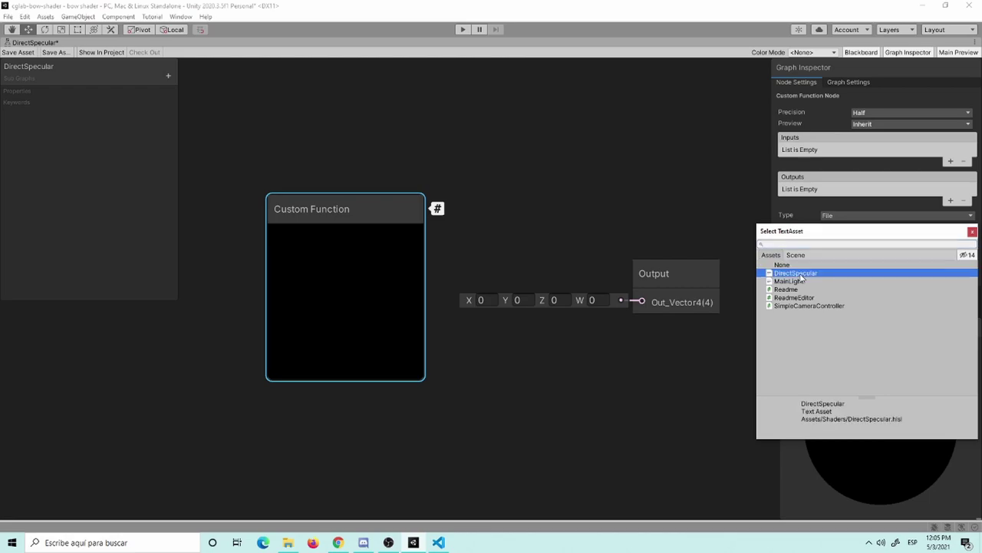
{"action": "left_click", "coordinate": [644, 201]}
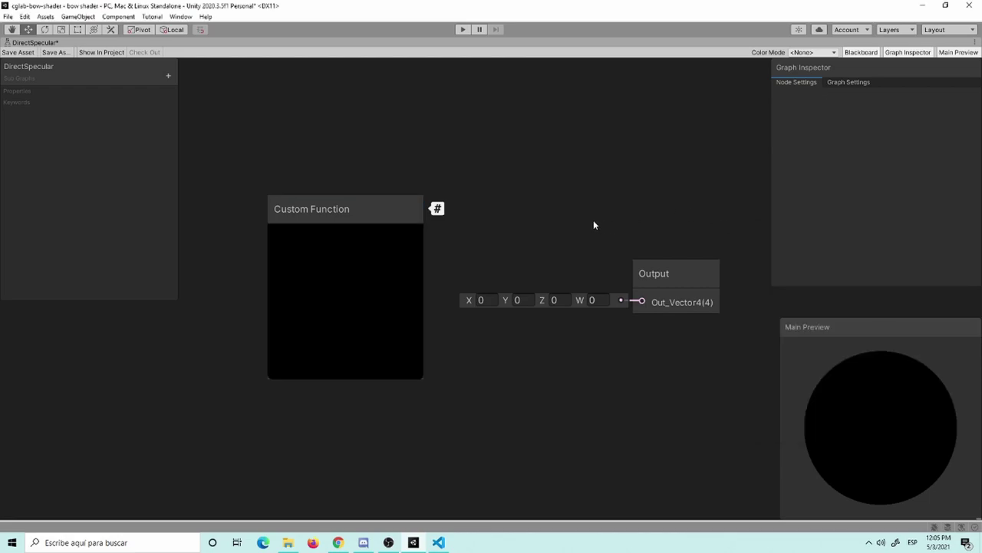
{"action": "left_click", "coordinate": [17, 52]}
{"action": "middle_click_drag", "start_coordinate": [336, 185], "coordinate": [376, 189]}
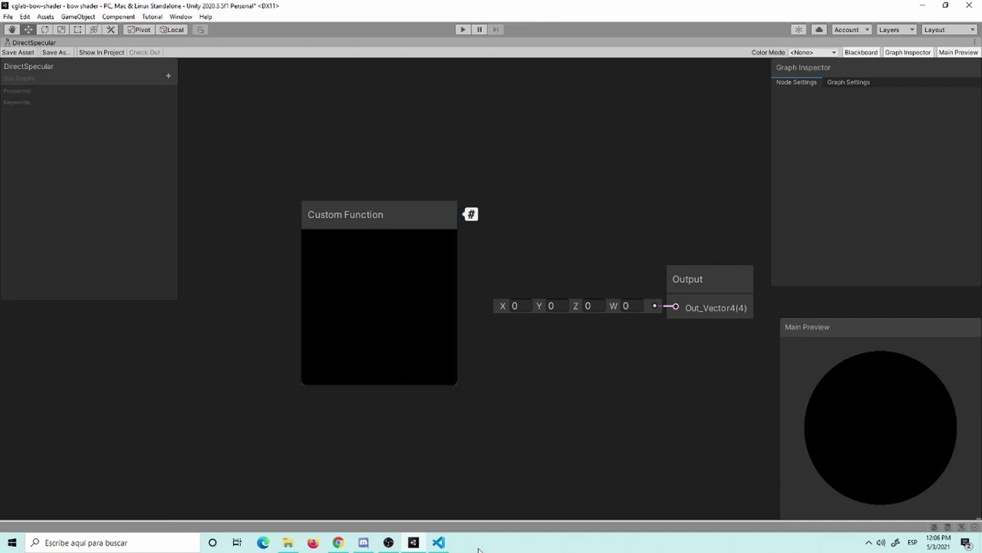
Type the DirectSpecular_half signature with half3 Specular, half Smoothness and half3 Direction parameters.
{"action": "left_click", "coordinate": [438, 542]}
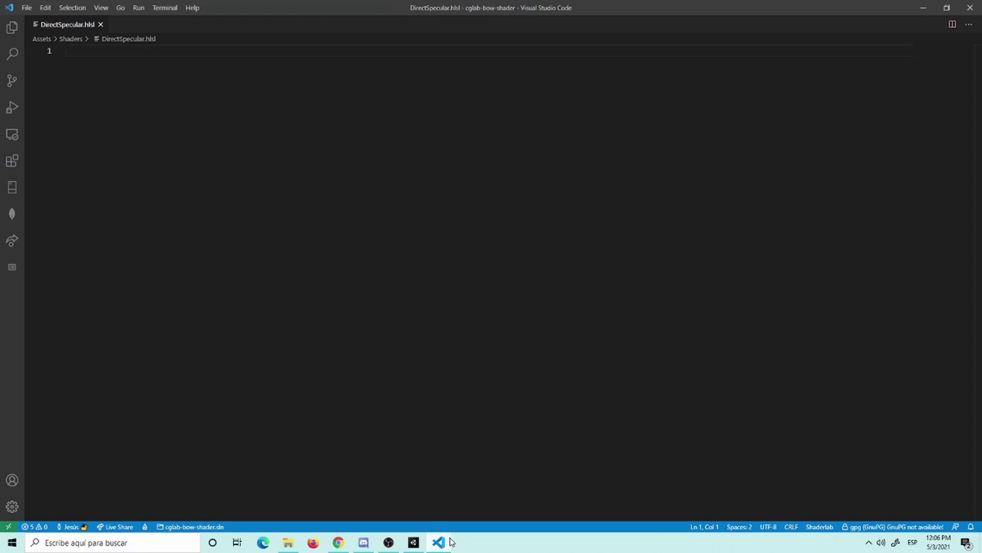
{"action": "type", "text": "void "}
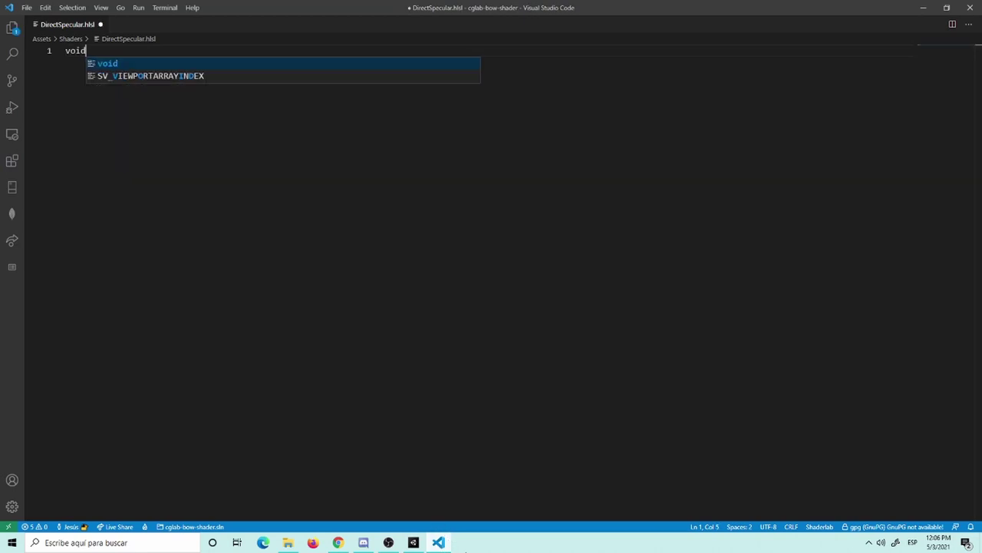
{"action": "type", "text": "DirectS"}
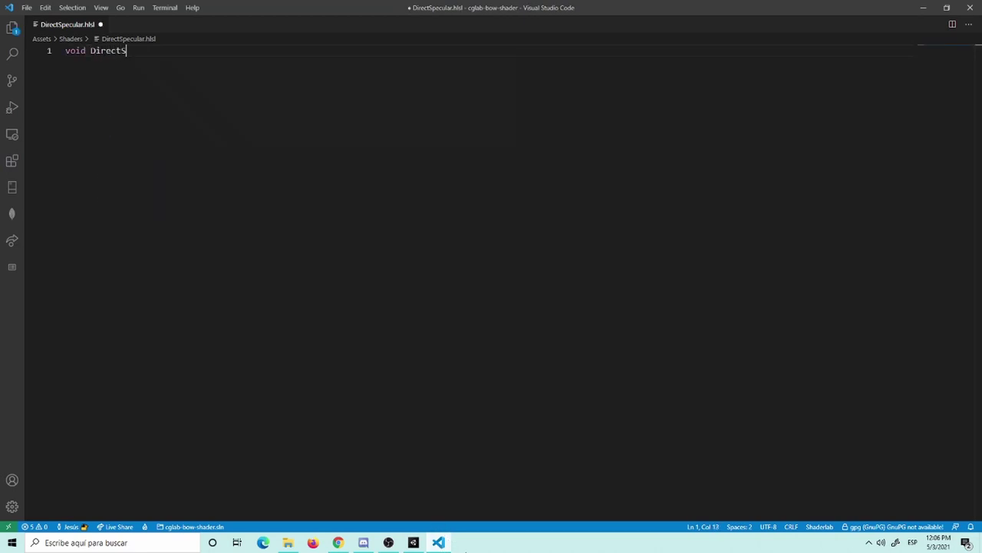
{"action": "type", "text": "pecular_h"}
{"action": "type", "text": "alf("}
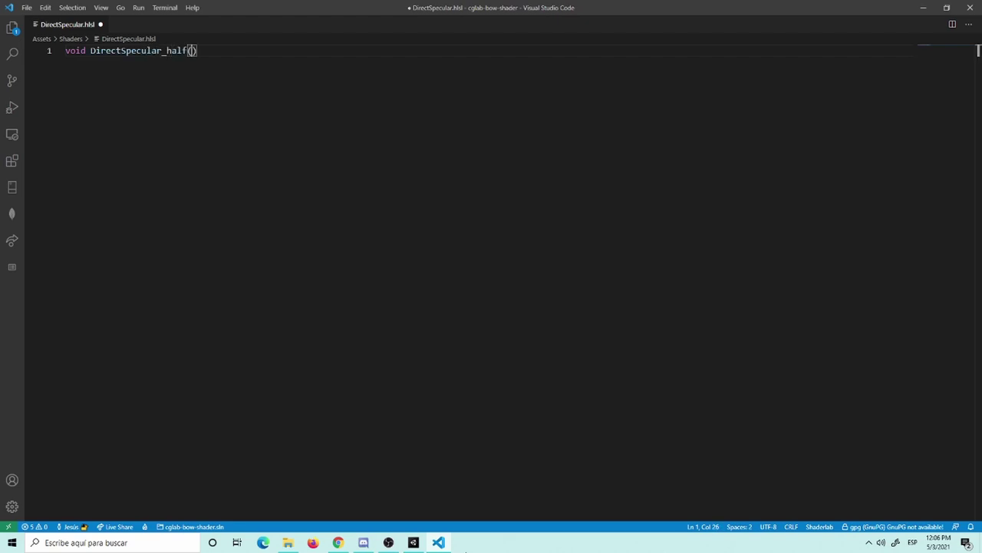
{"action": "type", "text": "hañf3"}
{"action": "key", "text": "BackSpace"}
{"action": "key", "text": "BackSpace"}
{"action": "key", "text": "BackSpace"}
{"action": "type", "text": "lf"}
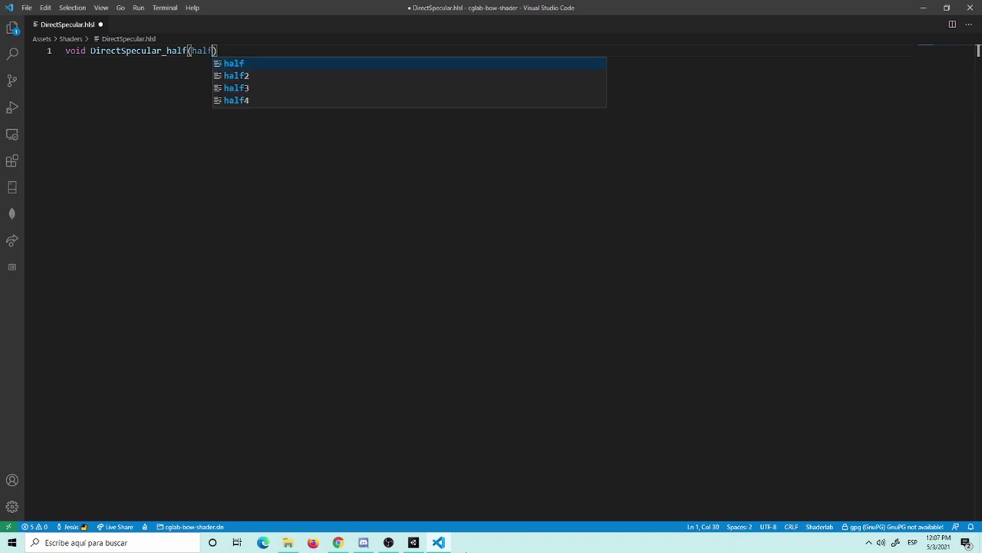
{"action": "type", "text": "3 "}
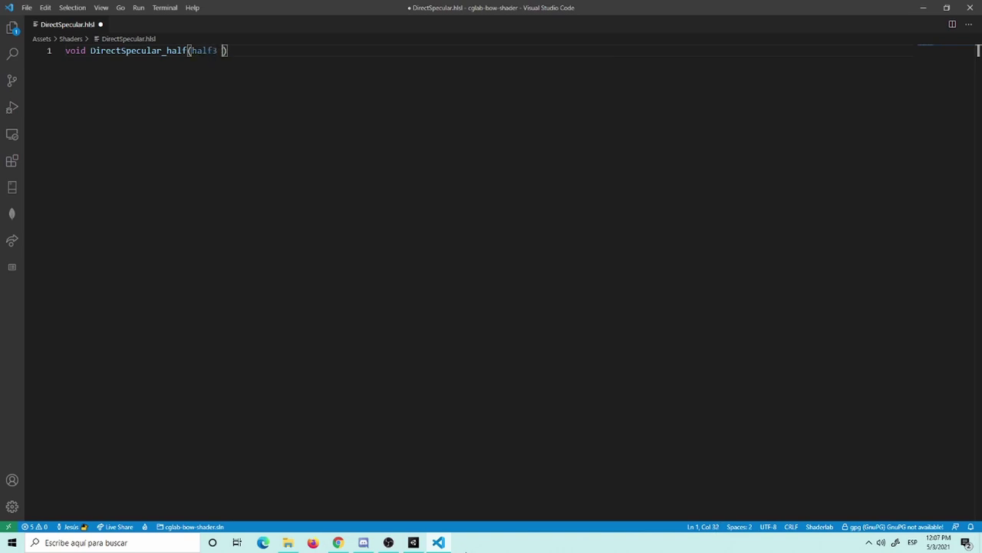
{"action": "type", "text": "Specular"}
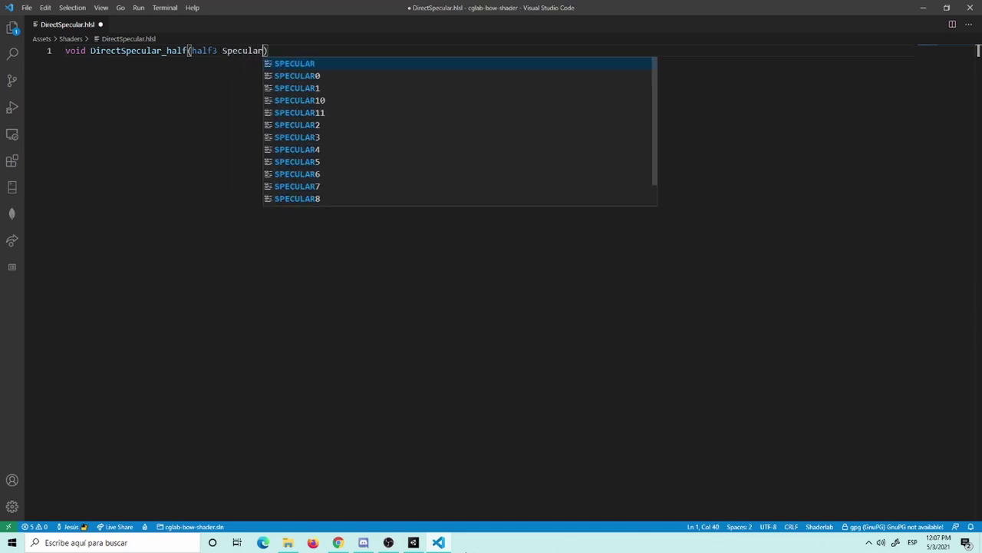
{"action": "type", "text": ","}
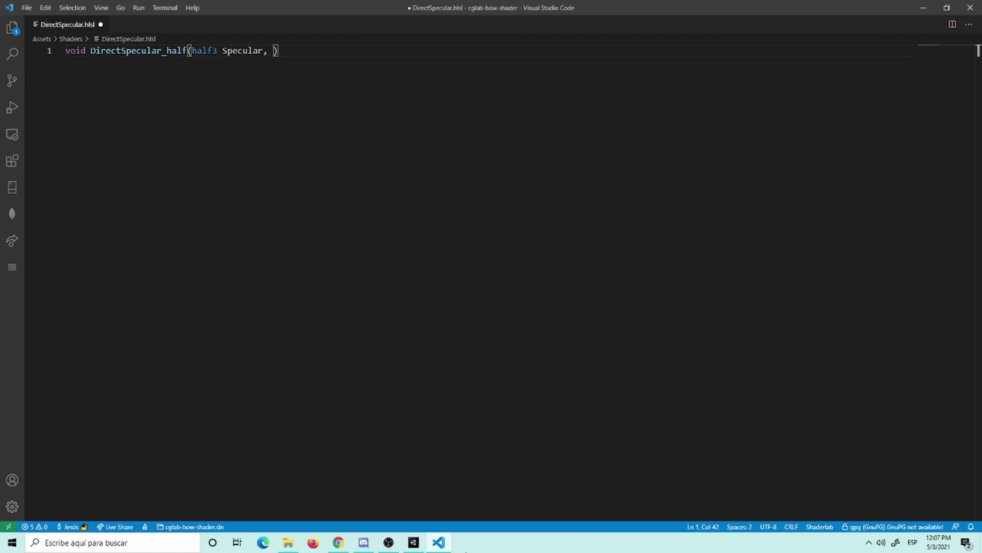
{"action": "type", "text": "half"}
{"action": "key", "text": "BackSpace"}
{"action": "key", "text": "BackSpace"}
{"action": "type", "text": "lf "}
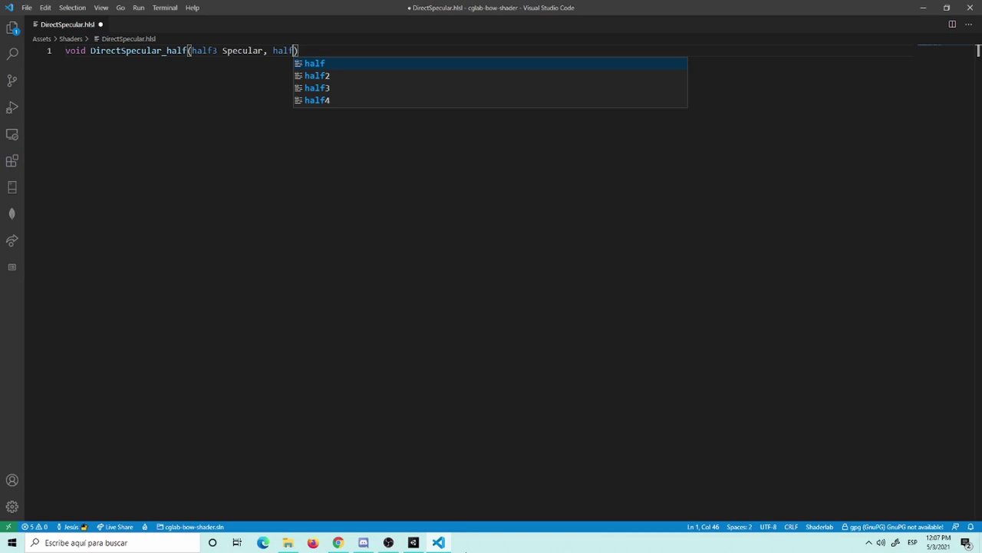
{"action": "type", "text": "Smoothness"}
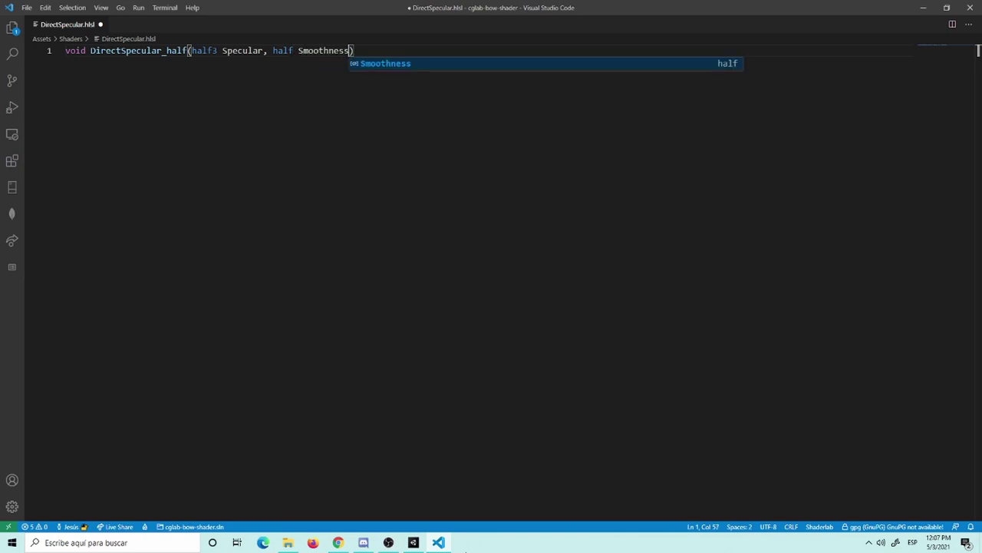
{"action": "type", "text": ", half"}
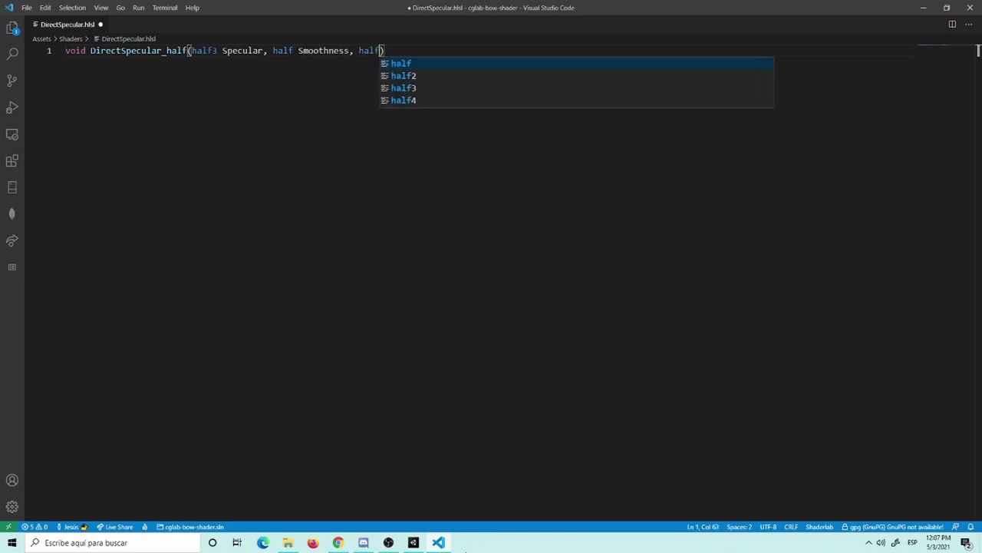
{"action": "type", "text": "3"}
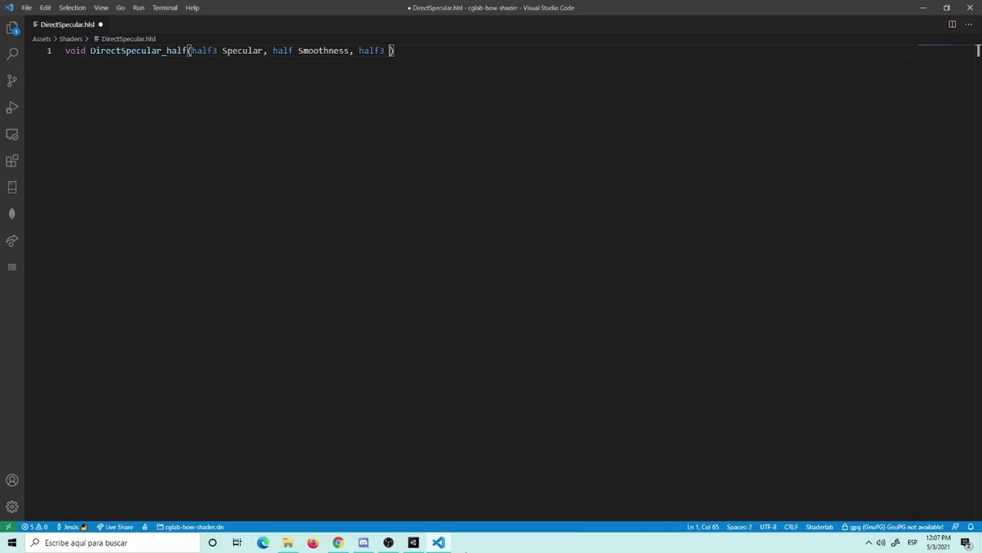
{"action": "type", "text": "Direction"}
{"action": "type", "text": ", half"}
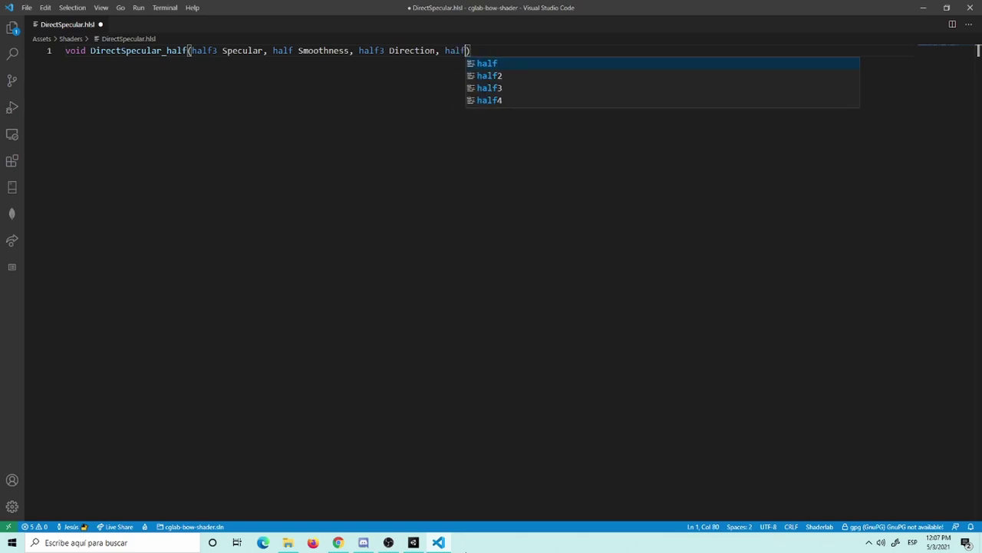
{"action": "type", "text": "3"}
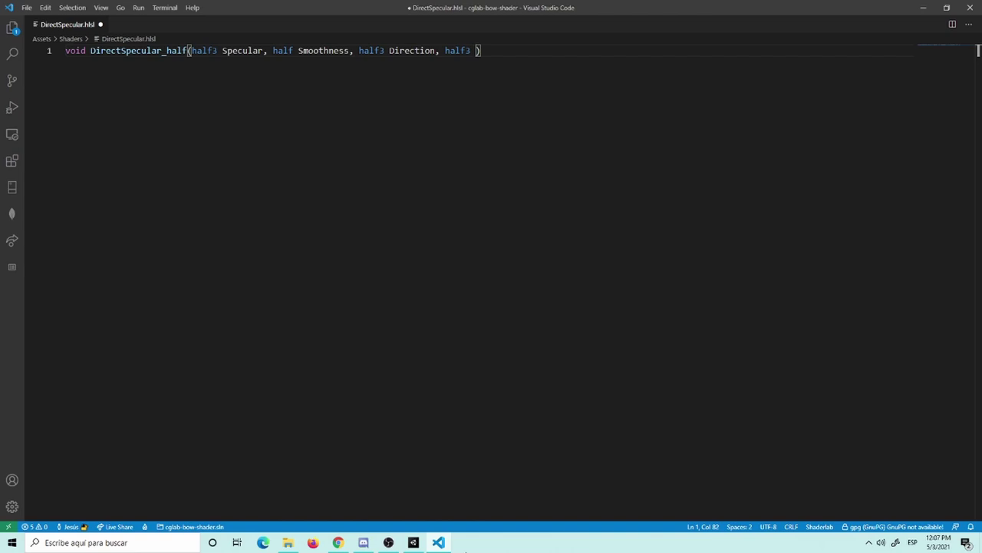
Add half3 WorldNormal, half3 WorldView and out half3 Out parameters, correcting typos.
{"action": "type", "text": "WorldNoerm"}
{"action": "key", "text": "BackSpace"}
{"action": "key", "text": "BackSpace"}
{"action": "key", "text": "BackSpace"}
{"action": "type", "text": "rm"}
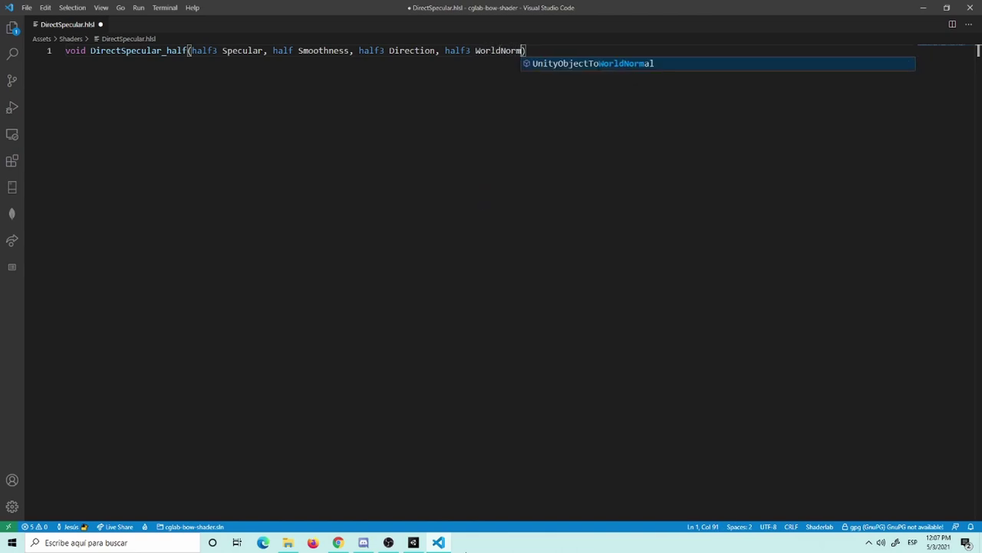
{"action": "type", "text": "al,"}
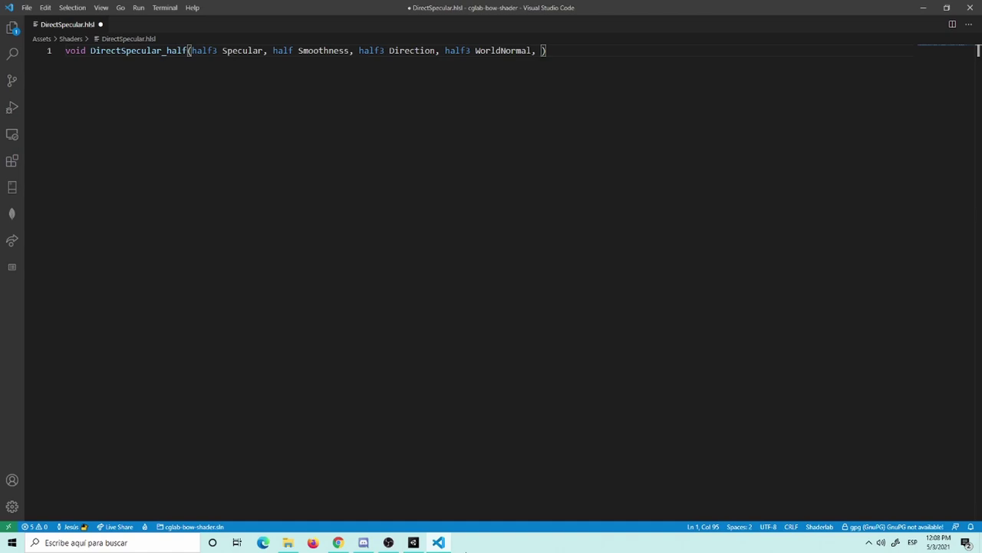
{"action": "type", "text": "WorldV"}
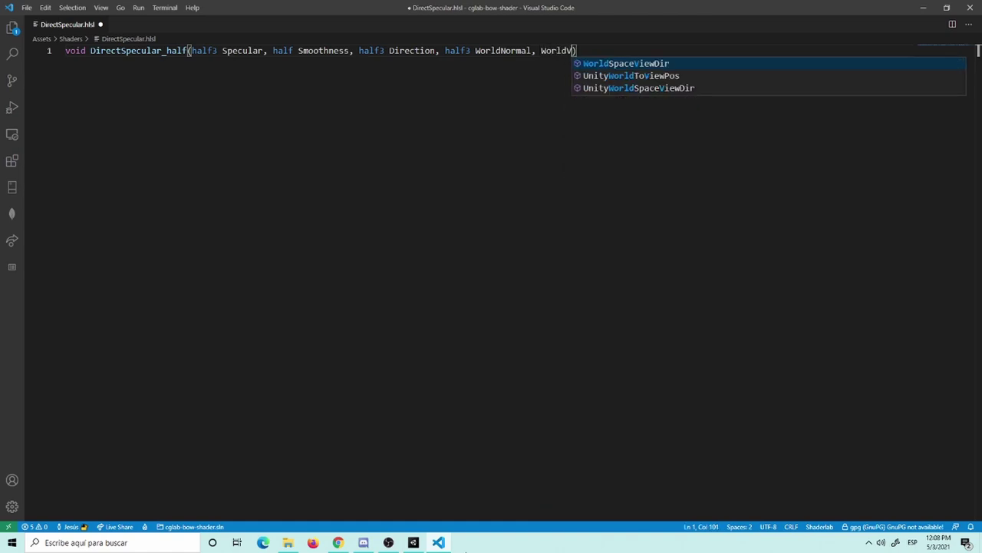
{"action": "type", "text": "iew,"}
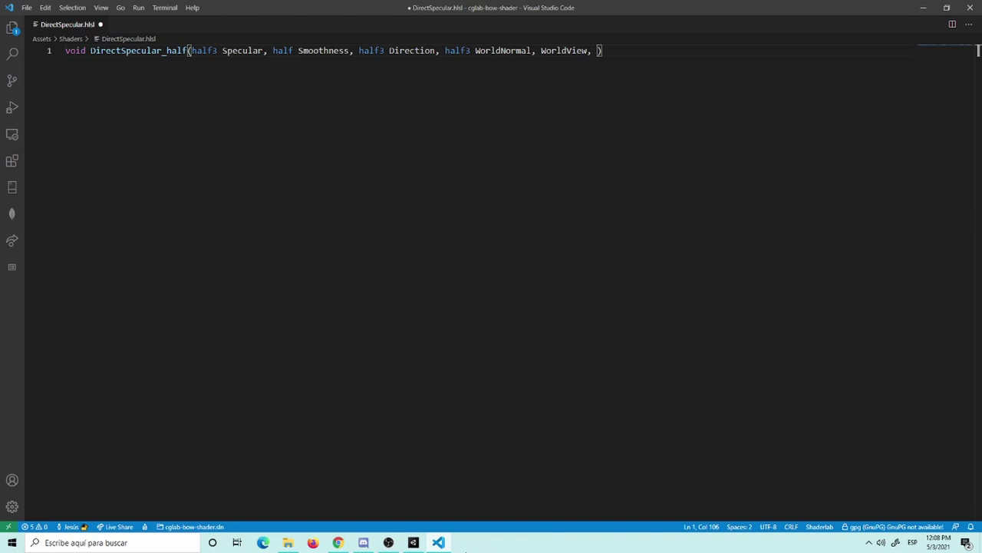
{"action": "key", "text": "Left"}
{"action": "key", "text": "Left"}
{"action": "key", "text": "Left"}
{"action": "key", "text": "Left"}
{"action": "key", "text": "Left"}
{"action": "key", "text": "Left"}
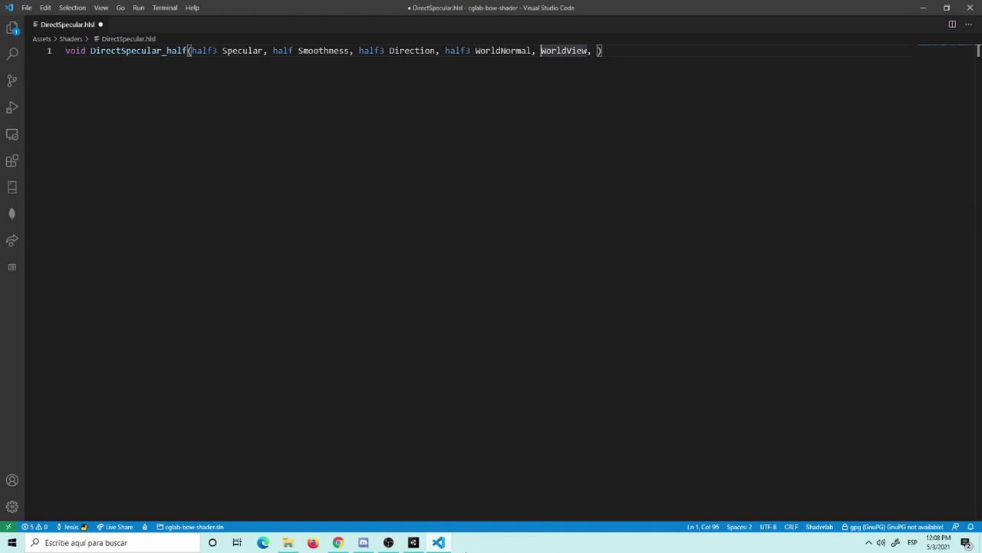
{"action": "type", "text": "half3"}
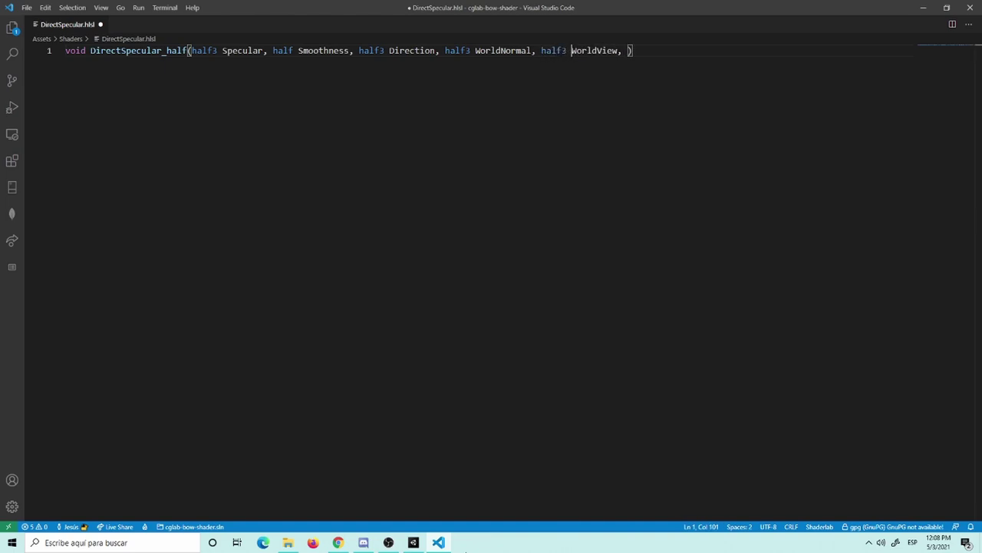
{"action": "key", "text": "Right"}
{"action": "key", "text": "Right"}
{"action": "key", "text": "Right"}
{"action": "key", "text": "Right"}
{"action": "key", "text": "Right"}
{"action": "key", "text": "Right"}
{"action": "type", "text": "o"}
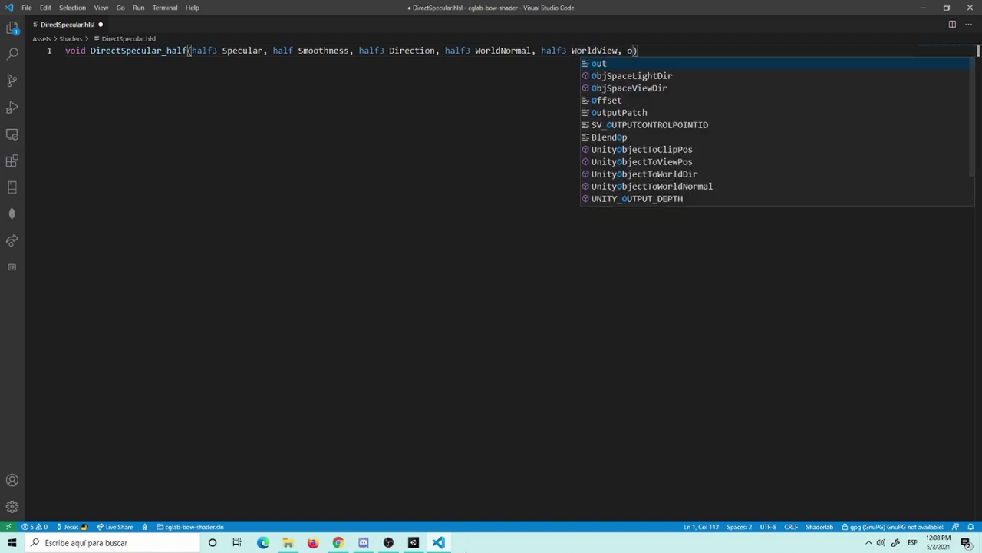
{"action": "type", "text": "ut ha"}
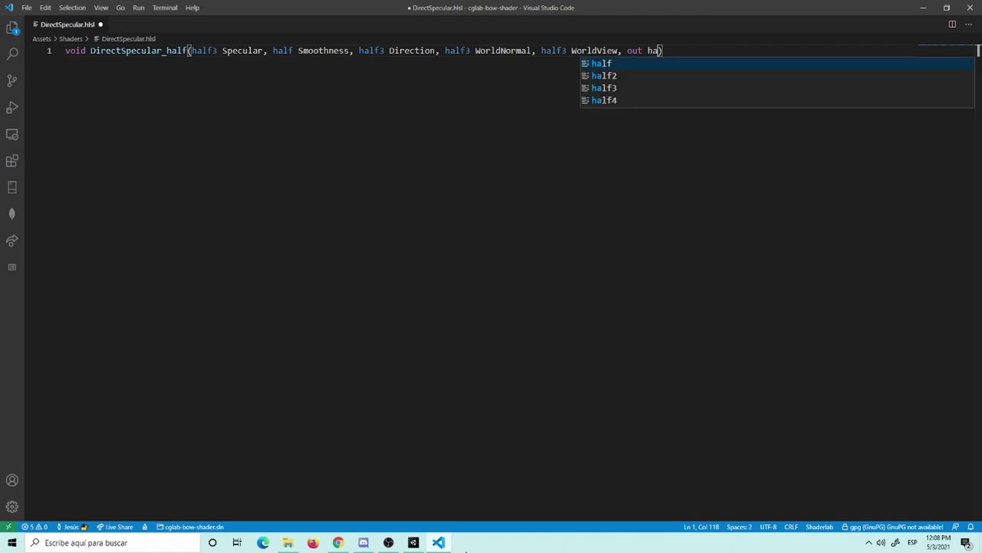
{"action": "type", "text": "lf"}
{"action": "type", "text": "3 O"}
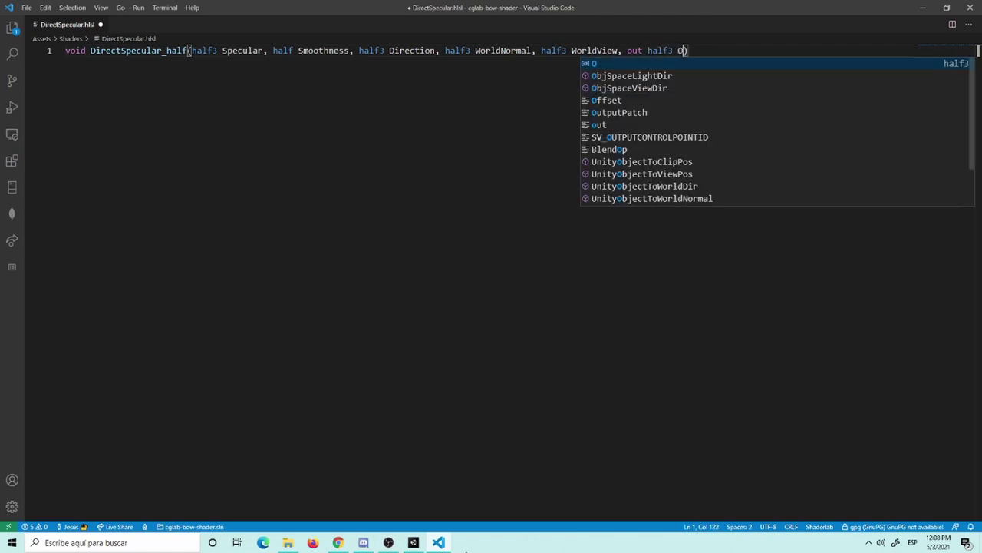
{"action": "type", "text": "ut"}
{"action": "key", "text": "End"}
Add a braced function body with Out = 0; and begin an #ifdef Universal line.
{"action": "key", "text": "Return"}
{"action": "type", "text": "{"}
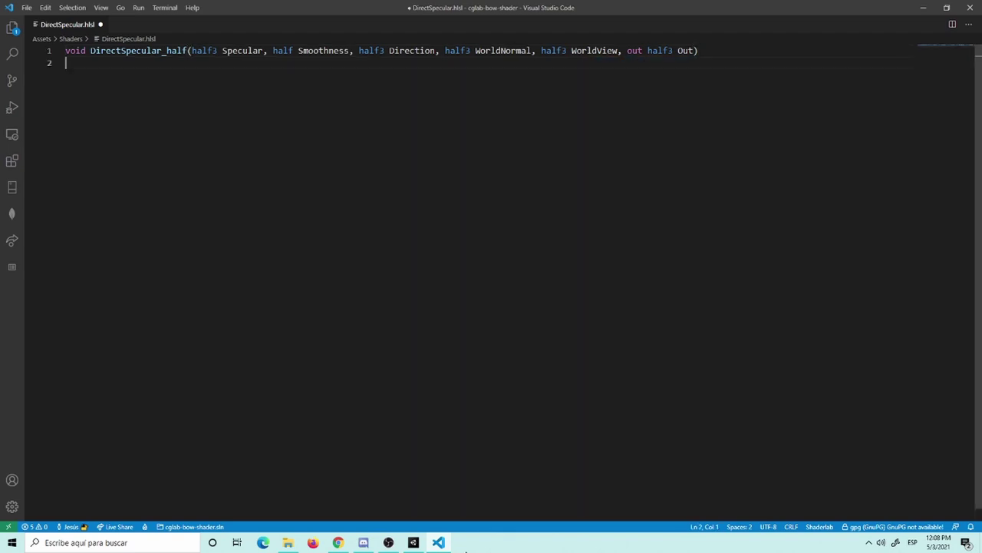
{"action": "key", "text": "Return"}
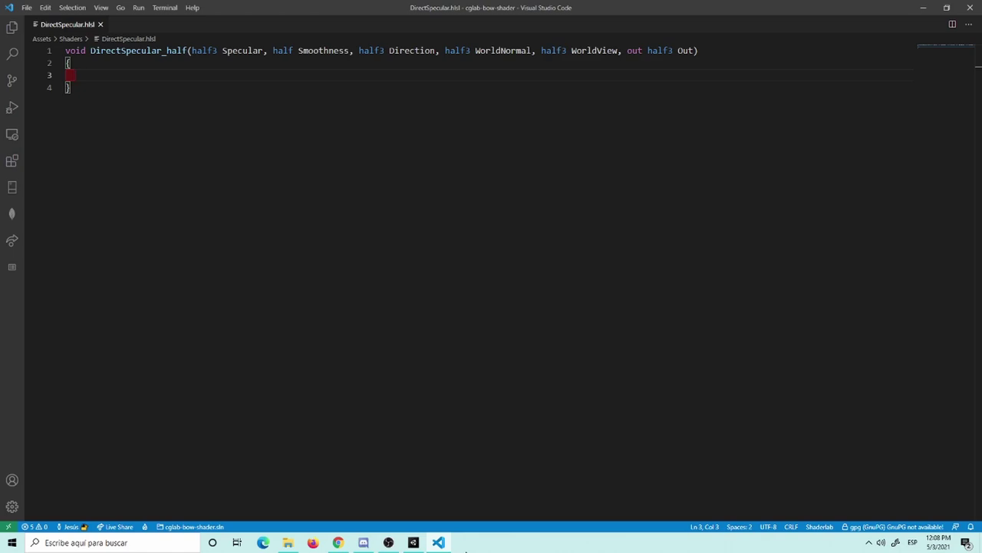
{"action": "type", "text": "Out"}
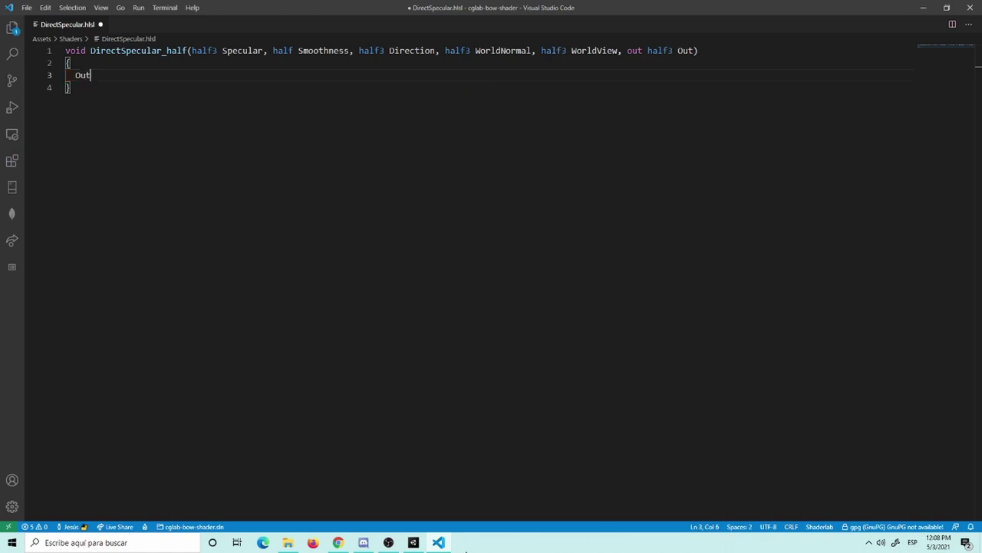
{"action": "type", "text": " = 0;"}
{"action": "key", "text": "Return"}
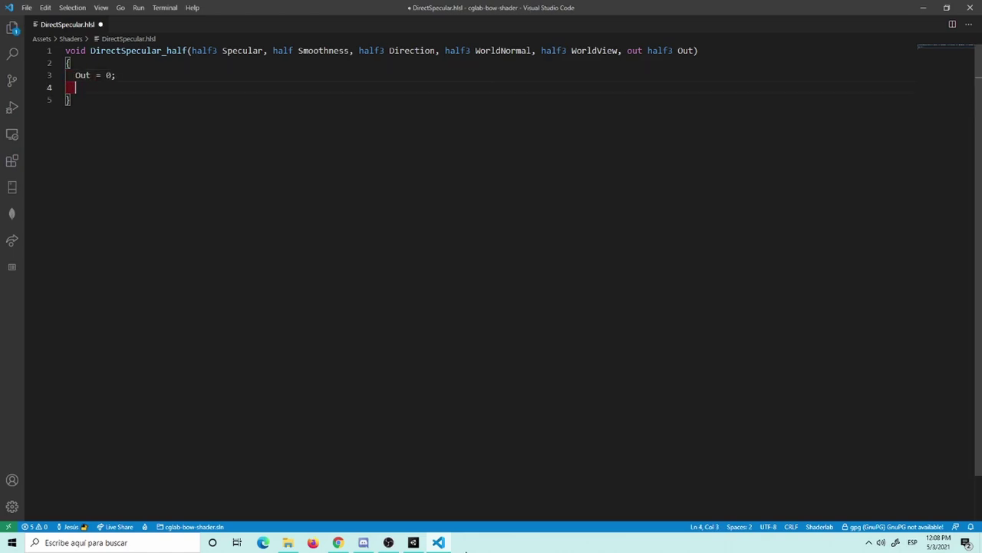
{"action": "type", "text": "#"}
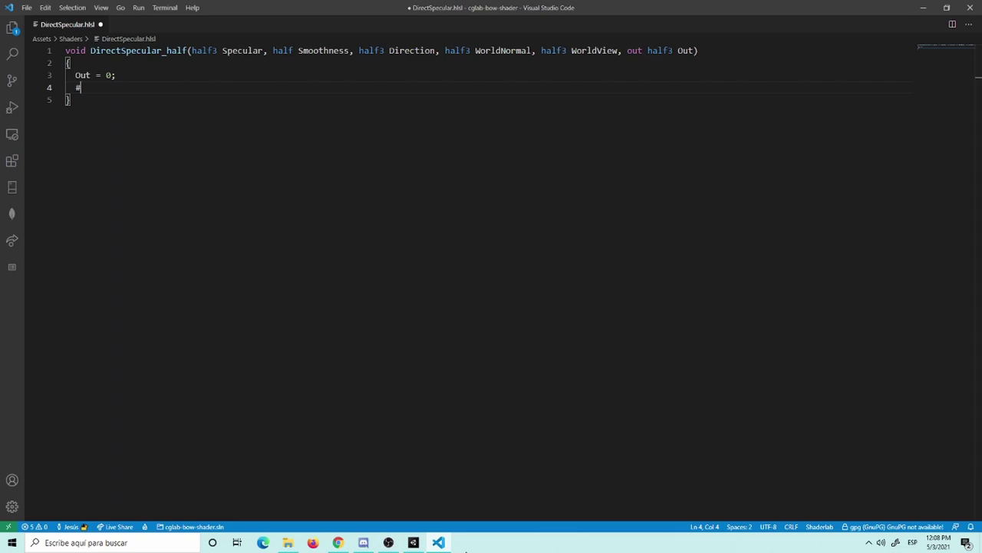
{"action": "type", "text": "i"}
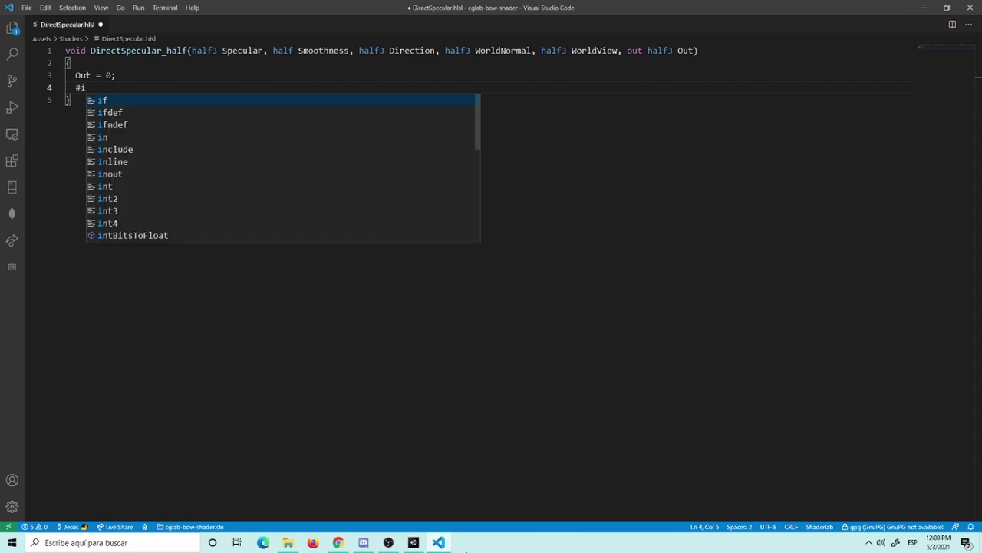
{"action": "type", "text": "fdef"}
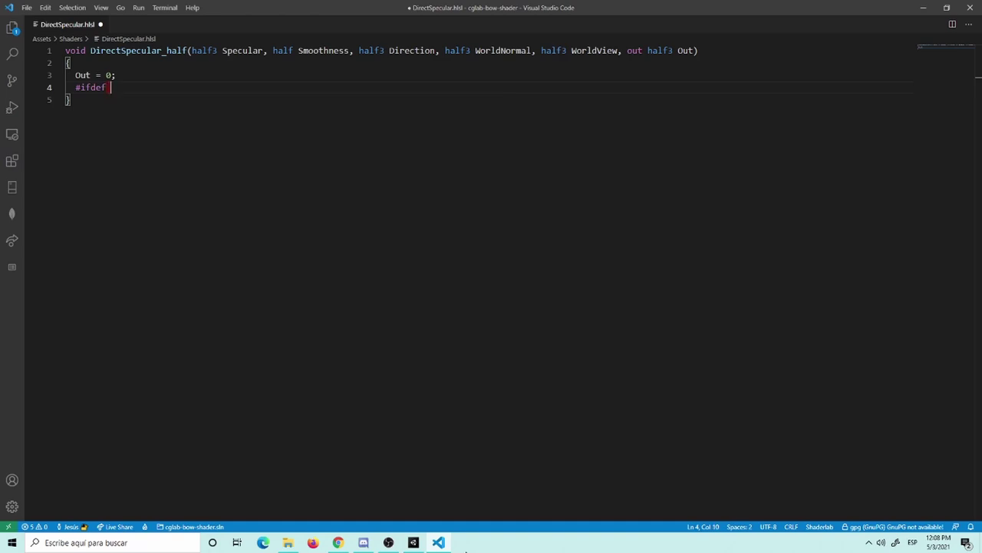
{"action": "type", "text": " Universa"}
{"action": "type", "text": "l"}
{"action": "key", "text": "BackSpace"}
{"action": "key", "text": "BackSpace"}
{"action": "key", "text": "BackSpace"}
{"action": "key", "text": "BackSpace"}
{"action": "key", "text": "BackSpace"}
{"action": "key", "text": "BackSpace"}
{"action": "key", "text": "BackSpace"}
{"action": "key", "text": "BackSpace"}
{"action": "type", "text": "NIVERSAL"}
{"action": "type", "text": "_LIGHTING"}
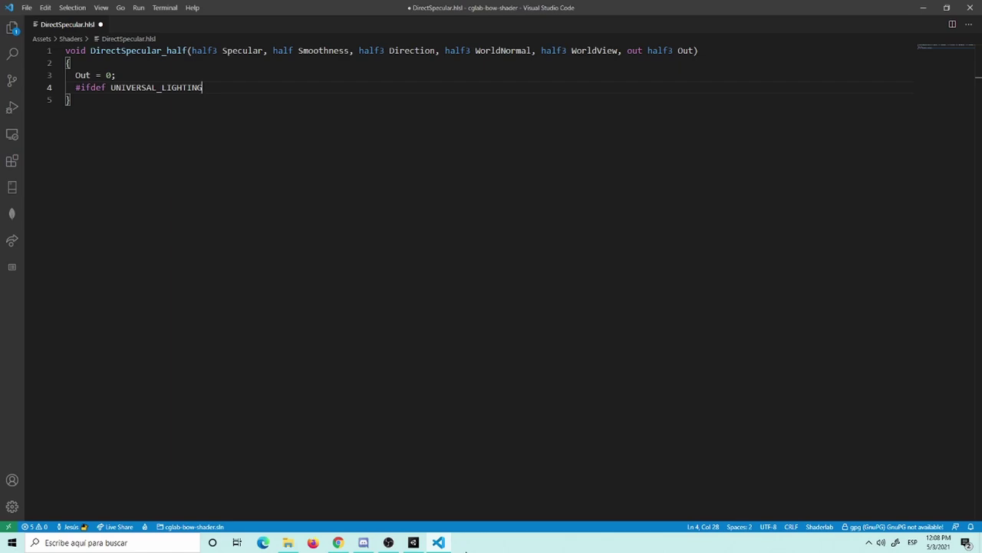
{"action": "type", "text": "_"}
{"action": "type", "text": "INCLUDED"}
{"action": "key", "text": "Return"}
{"action": "key", "text": "Return"}
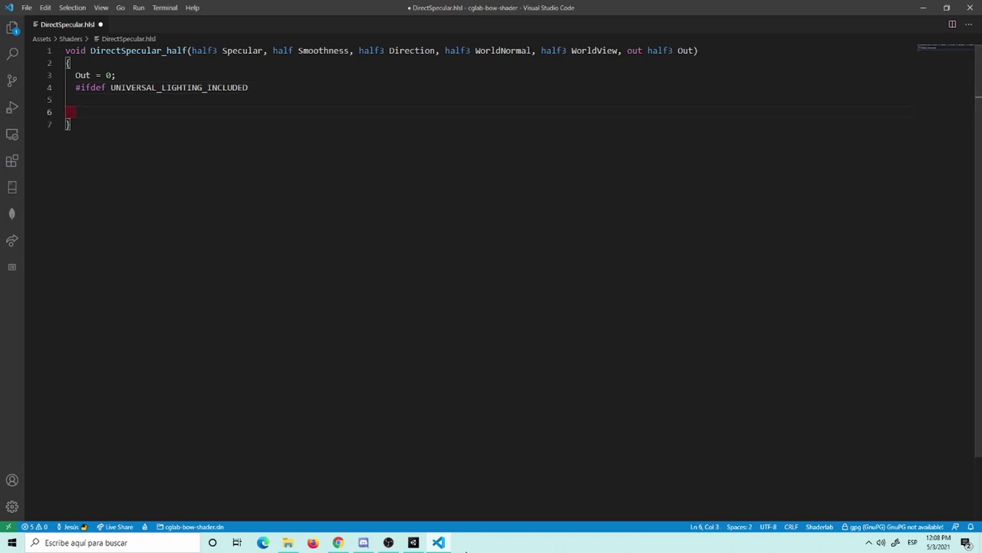
{"action": "type", "text": "#endif"}
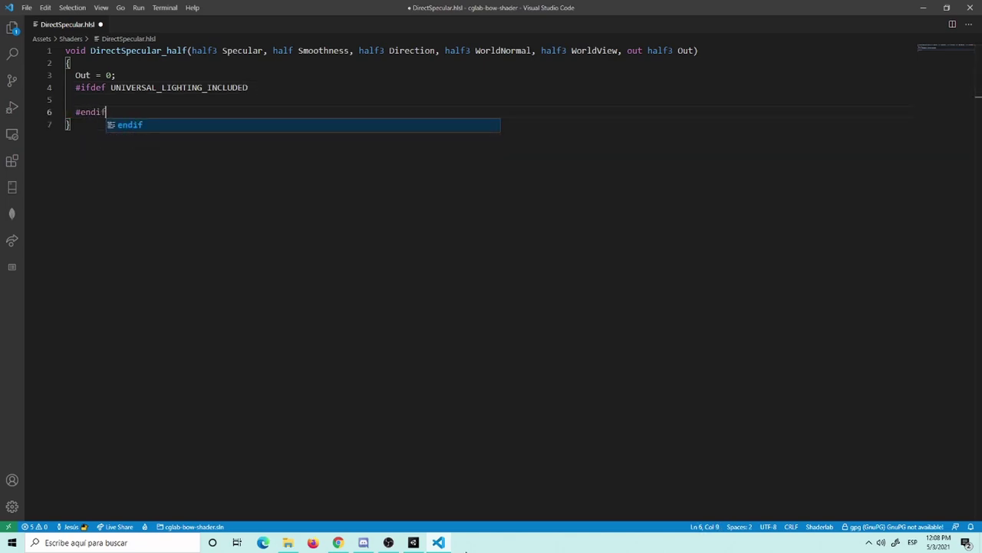
{"action": "key", "text": "Escape"}
{"action": "key", "text": "Up"}
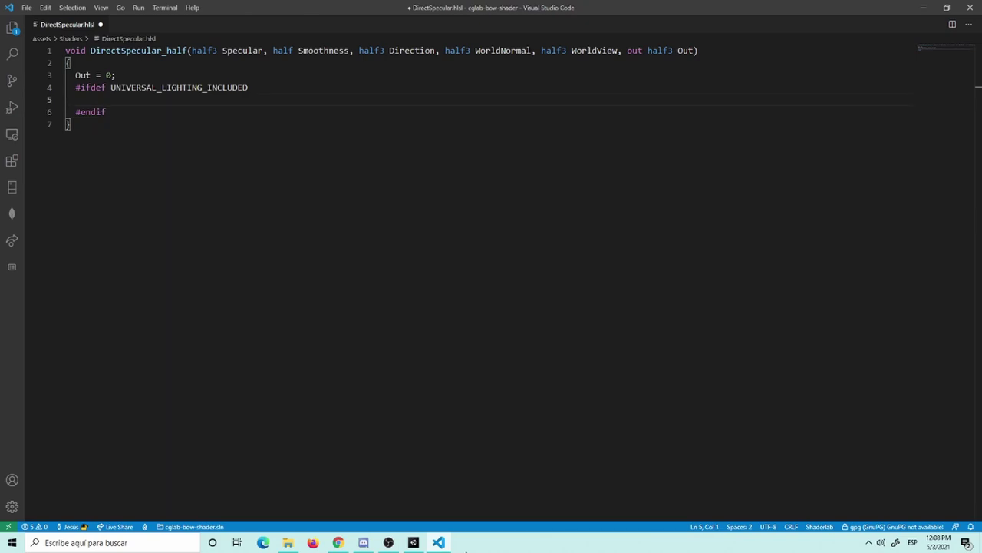
{"action": "key", "text": "Tab"}
{"action": "key", "text": "ctrl+s"}
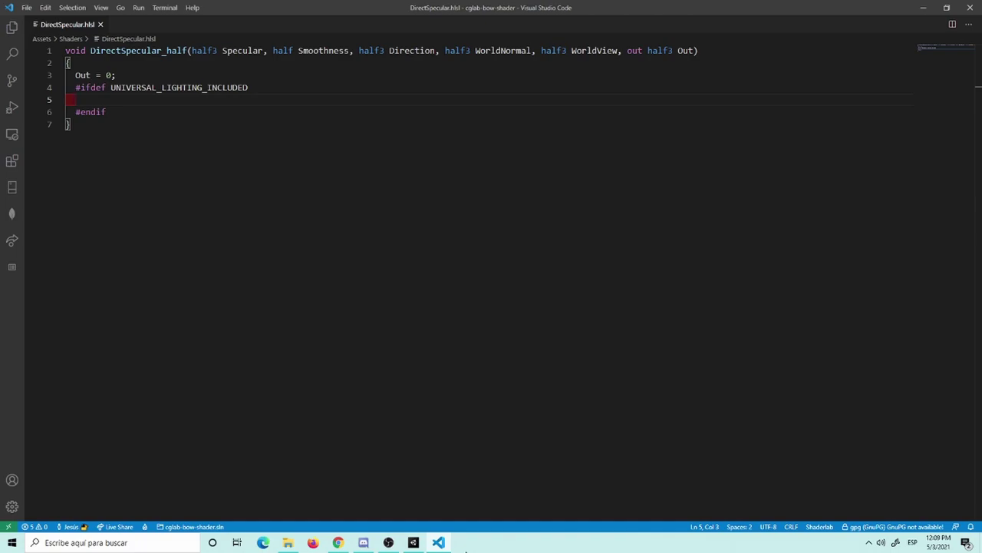
{"action": "left_click", "coordinate": [347, 537]}
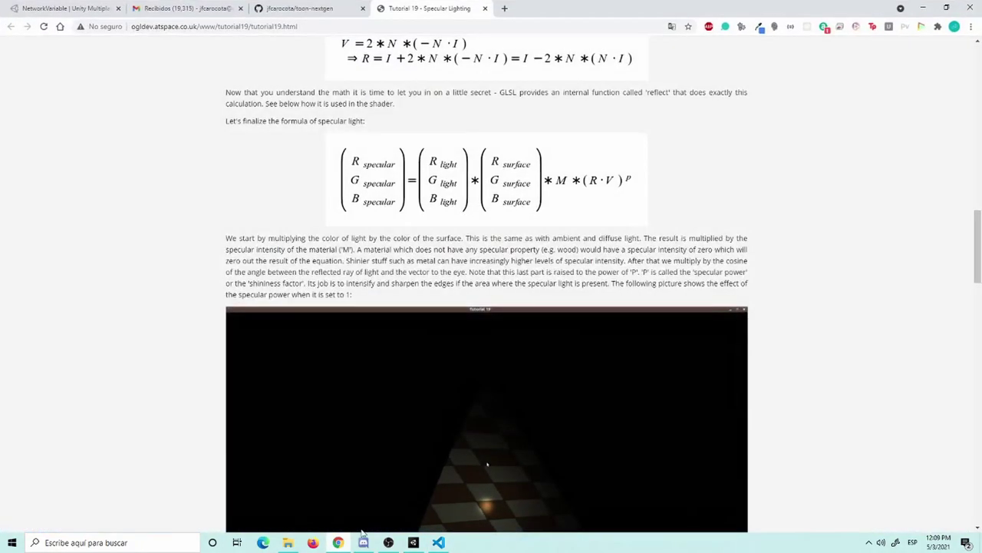
{"action": "scroll", "coordinate": [509, 289], "scroll_direction": "up", "scroll_amount": 3}
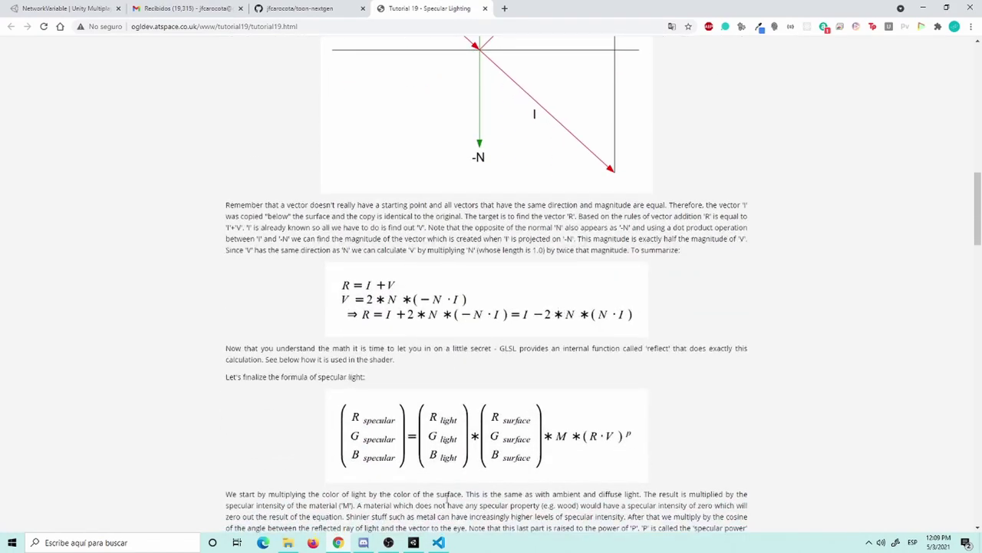
{"action": "left_click", "coordinate": [438, 541]}
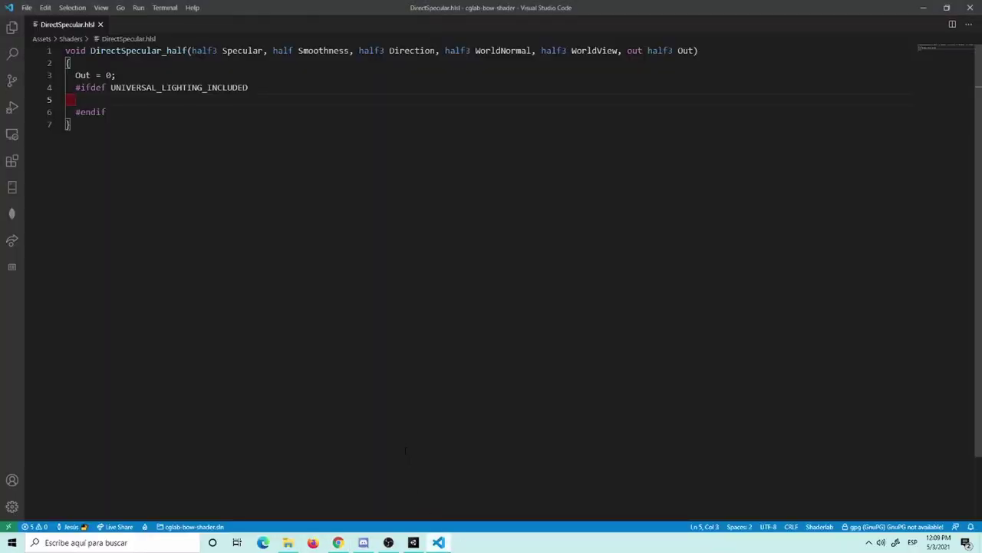
Start the line Smoothness = exp2 using autocomplete for Smoothness and exp2.
{"action": "type", "text": "Smo"}
{"action": "key", "text": "Tab"}
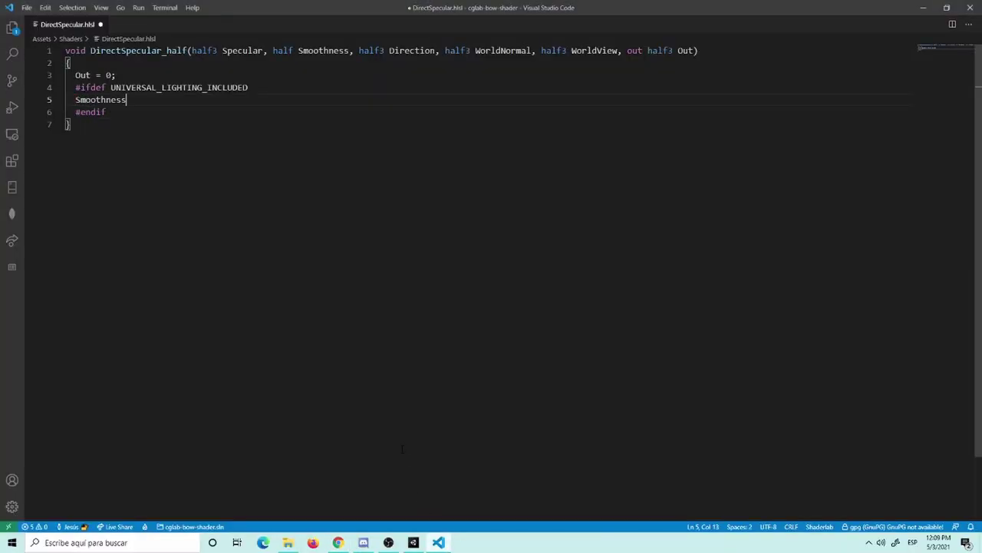
{"action": "type", "text": "= "}
{"action": "type", "text": "("}
{"action": "key", "text": "BackSpace"}
{"action": "type", "text": "e"}
{"action": "type", "text": "xp"}
{"action": "key", "text": "Down"}
{"action": "key", "text": "Return"}
Finish the argument (10 * Smoothness + 1);, save the file, and open a new line.
{"action": "type", "text": "("}
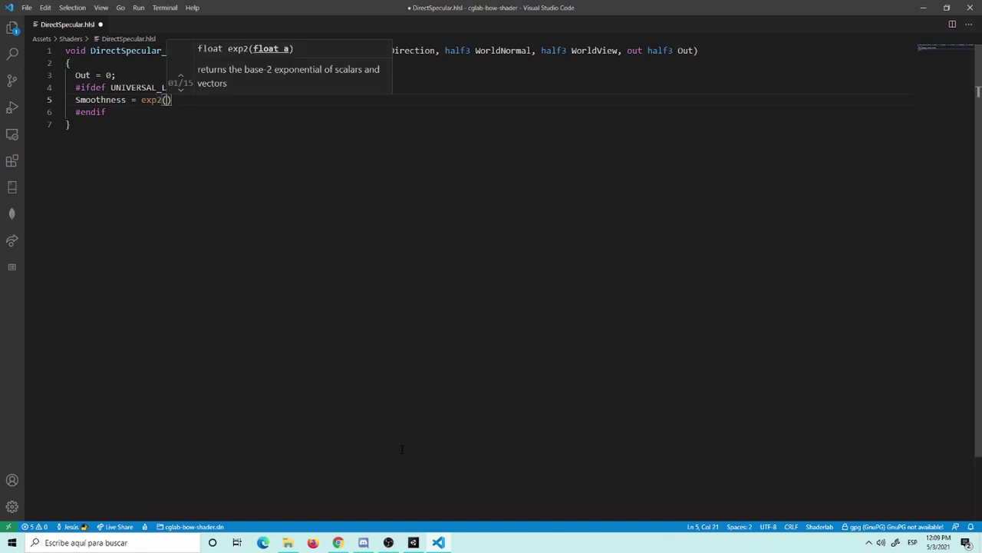
{"action": "type", "text": "10 * "}
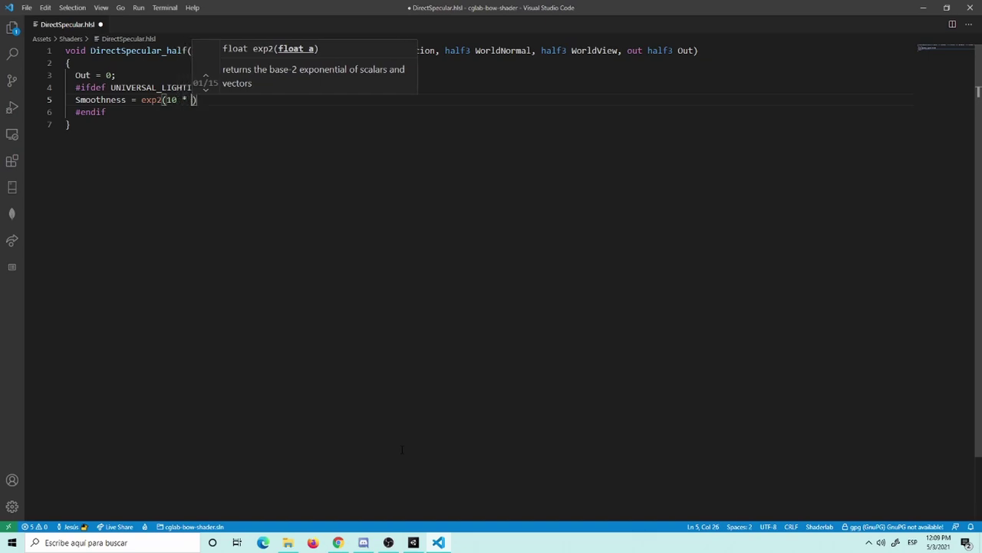
{"action": "type", "text": "Smo"}
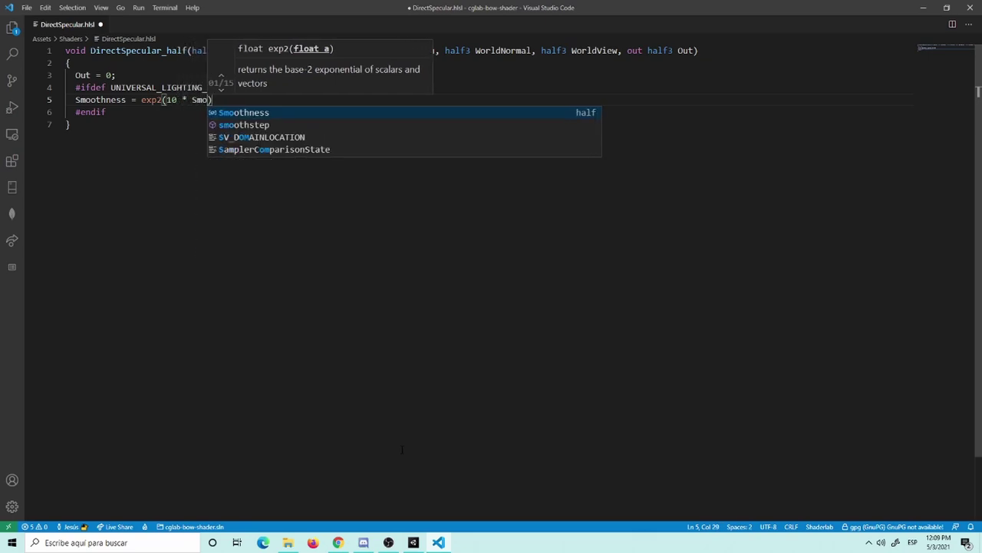
{"action": "key", "text": "Tab"}
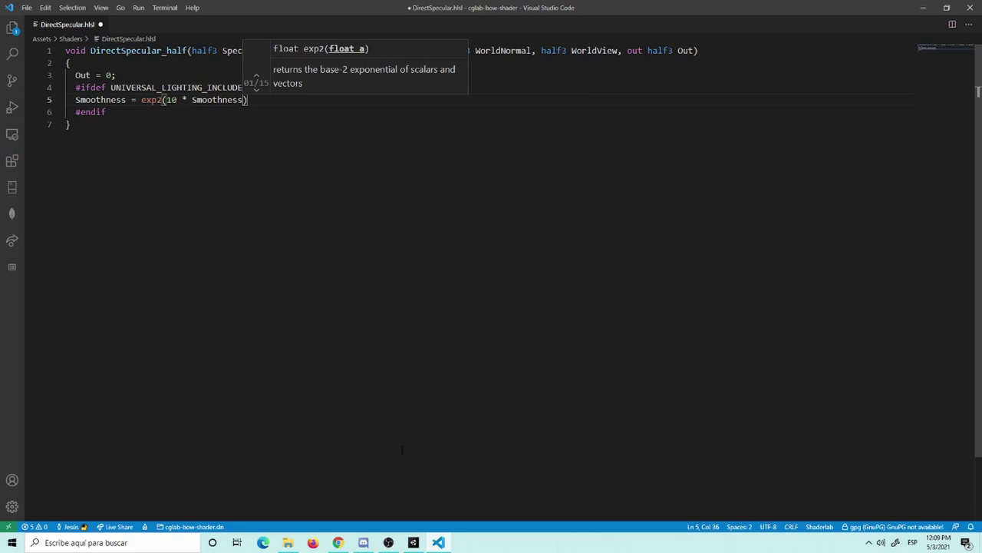
{"action": "type", "text": "-"}
{"action": "key", "text": "BackSpace"}
{"action": "type", "text": "+ 1"}
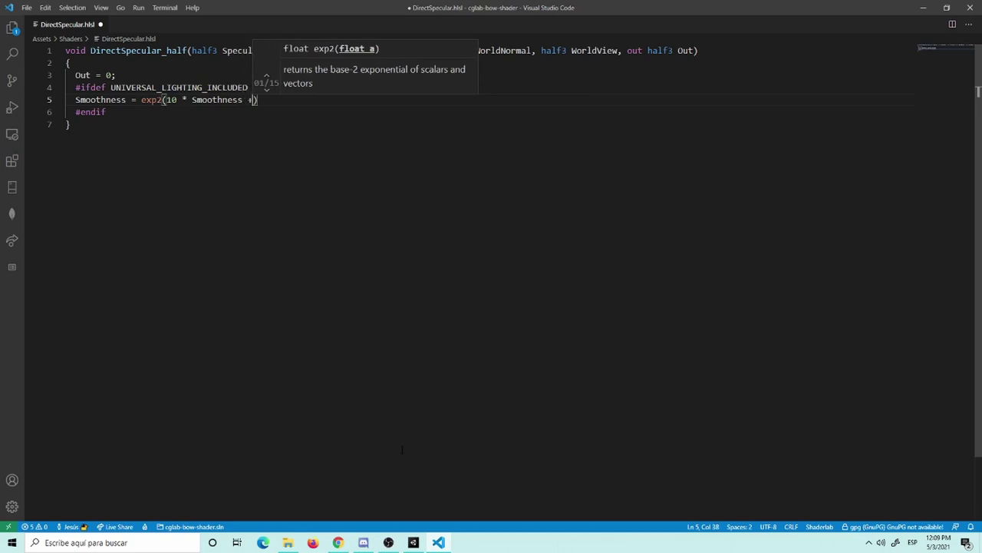
{"action": "key", "text": "Right"}
{"action": "type", "text": ";"}
{"action": "key", "text": "ctrl+s"}
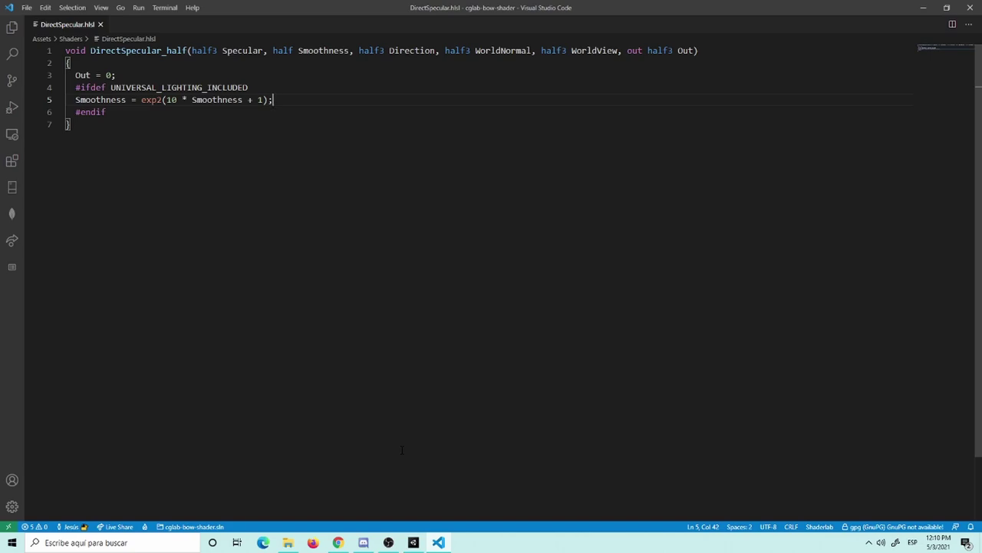
{"action": "key", "text": "Return"}
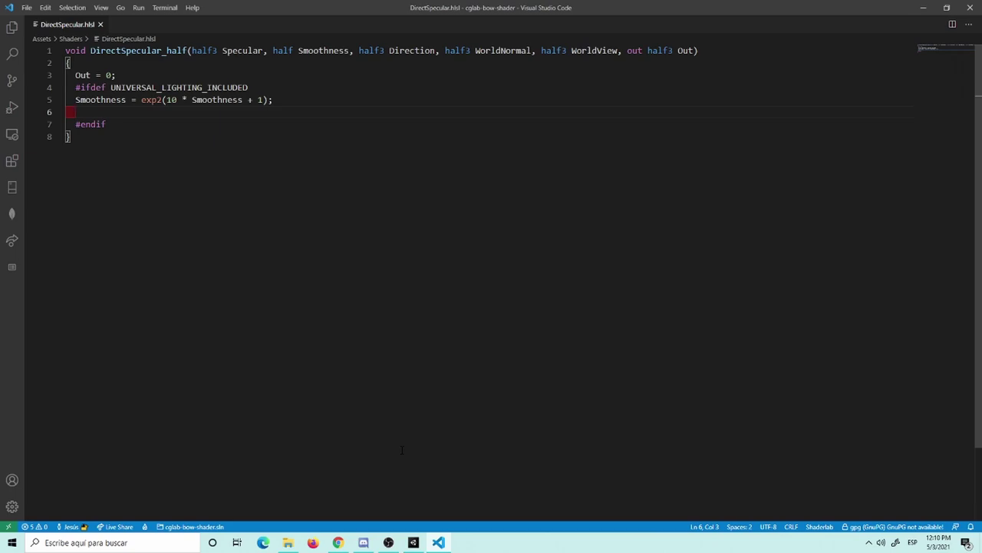
Write WorldNormal = normalize(WorldNormal); on line 6 using autocomplete, save, and open a new line.
{"action": "type", "text": "w"}
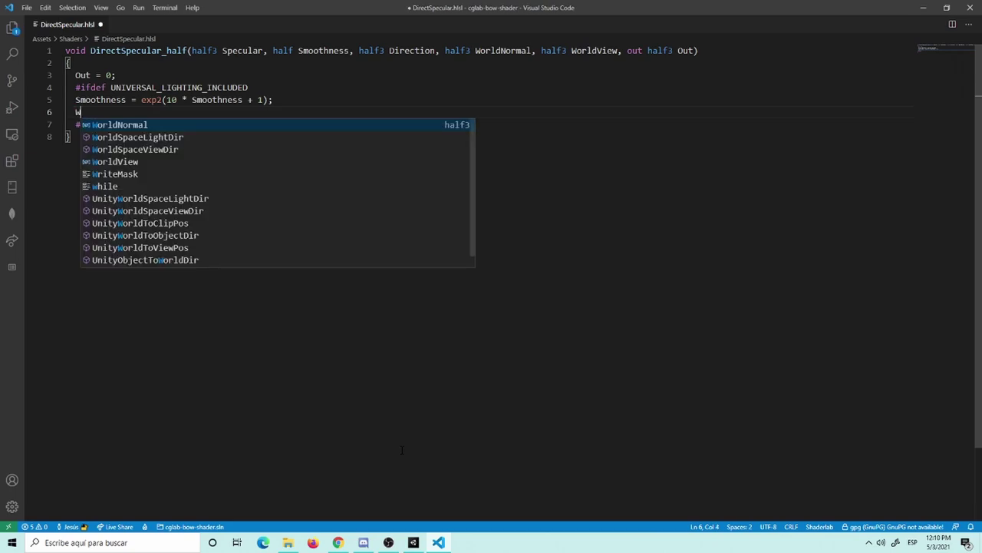
{"action": "type", "text": "orl"}
{"action": "key", "text": "Tab"}
{"action": "type", "text": "= "}
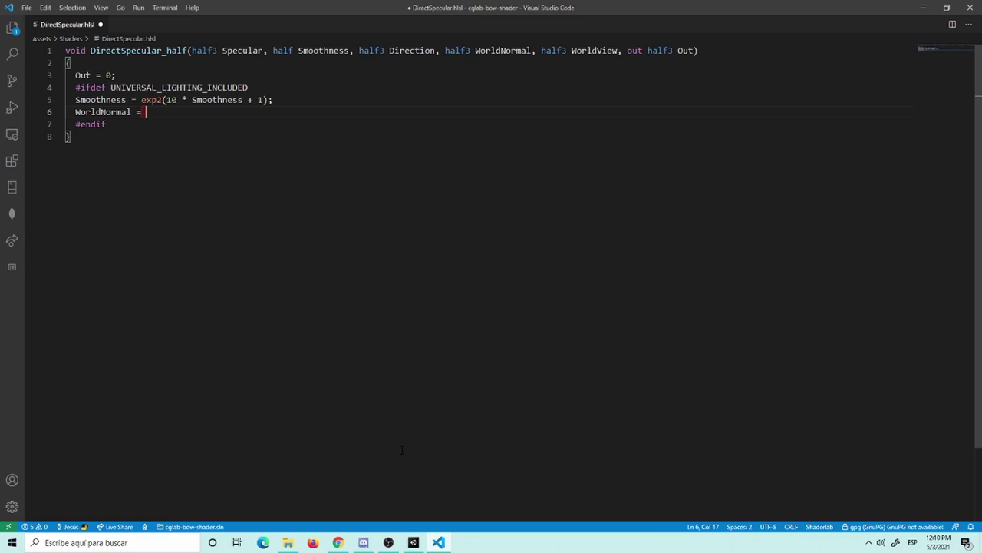
{"action": "type", "text": "norm"}
{"action": "key", "text": "ctrl+space"}
{"action": "key", "text": "Tab"}
{"action": "type", "text": "(worl"}
{"action": "key", "text": "Tab"}
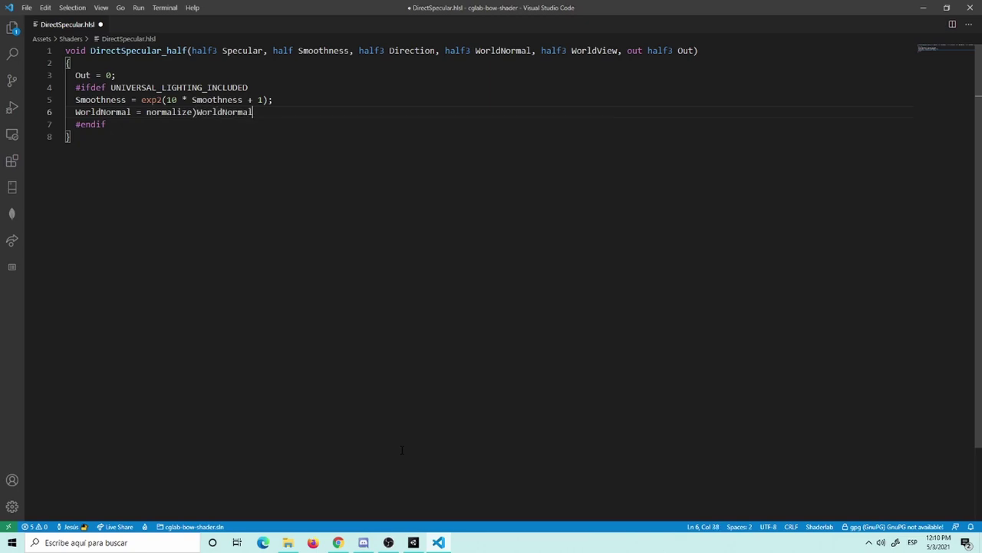
{"action": "key", "text": "BackSpace"}
{"action": "key", "text": "BackSpace"}
{"action": "key", "text": "BackSpace"}
{"action": "key", "text": "BackSpace"}
{"action": "key", "text": "BackSpace"}
{"action": "key", "text": "BackSpace"}
{"action": "type", "text": "(worl"}
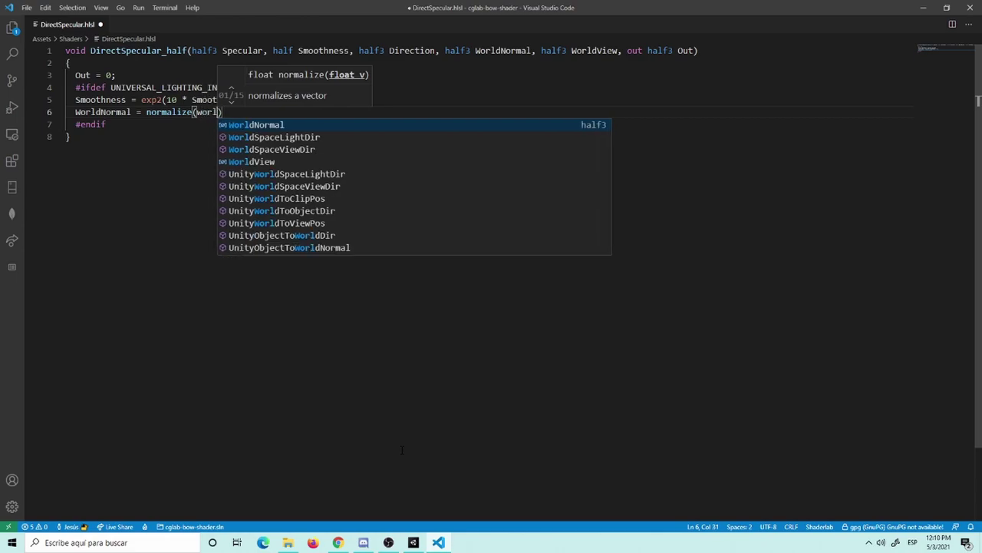
{"action": "key", "text": "Tab"}
{"action": "type", "text": ");"}
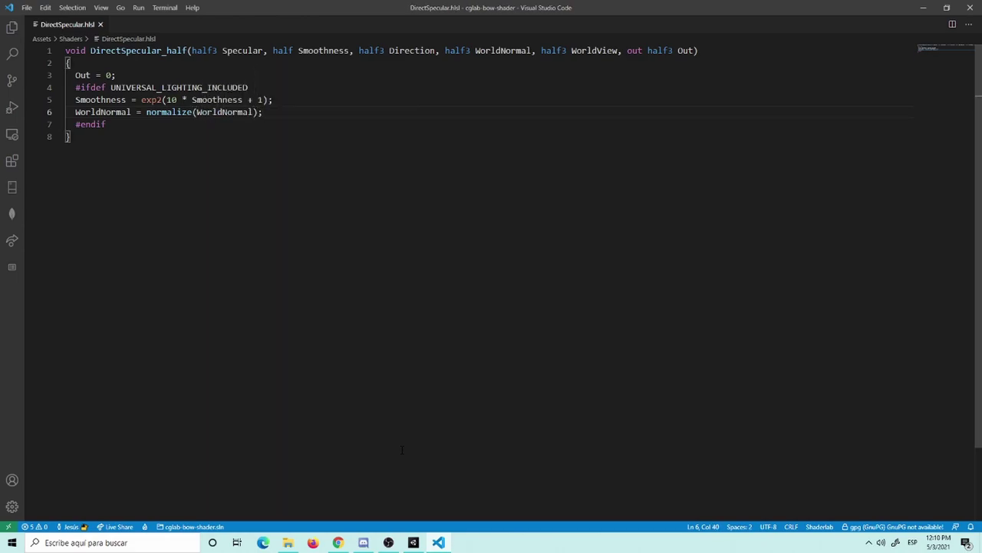
{"action": "key", "text": "Return"}
{"action": "key", "text": "ctrl+s"}
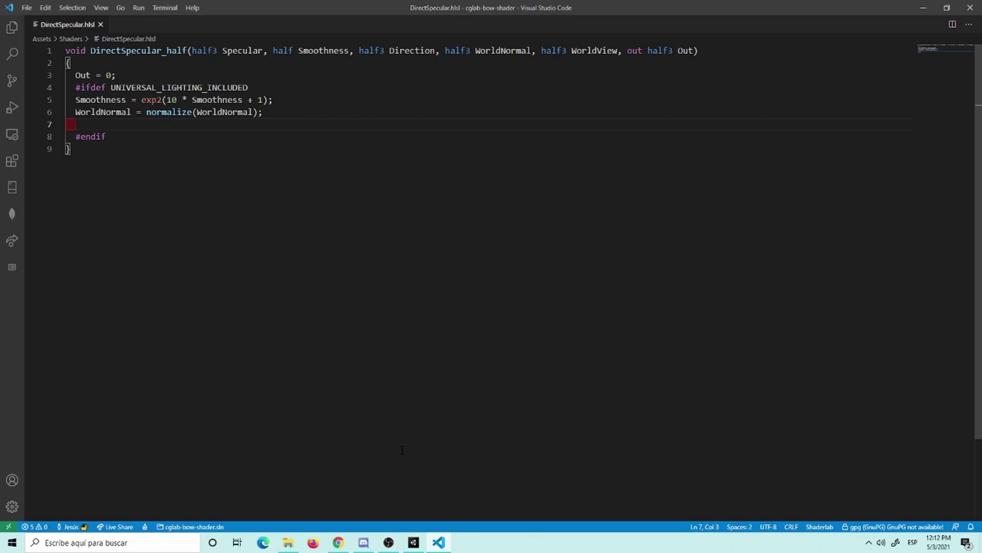
Begin line 7 with WorldView = S, correcting the lowercase s of SafeNormalize.
{"action": "type", "text": "W"}
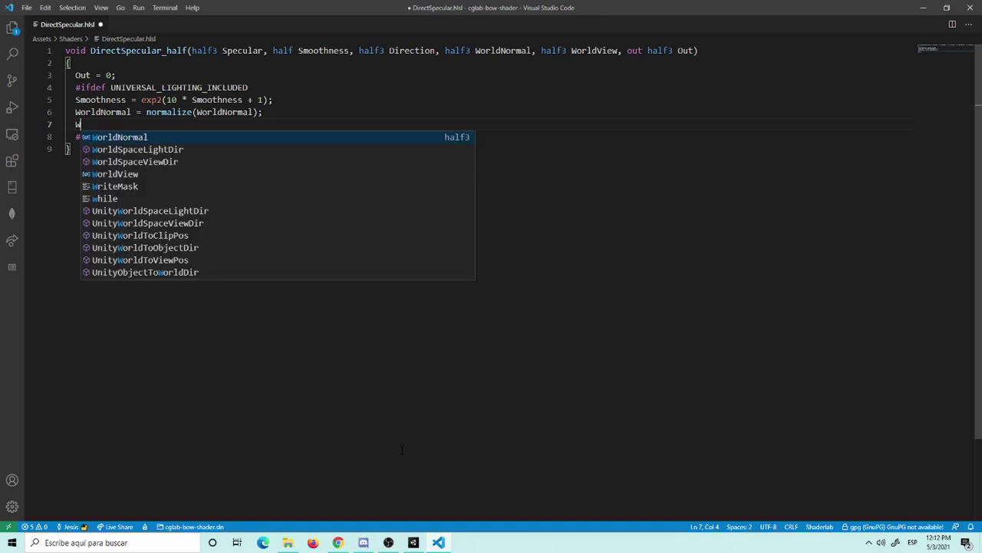
{"action": "type", "text": "o"}
{"action": "key", "text": "Down"}
{"action": "key", "text": "Down"}
{"action": "key", "text": "Down"}
{"action": "key", "text": "Return"}
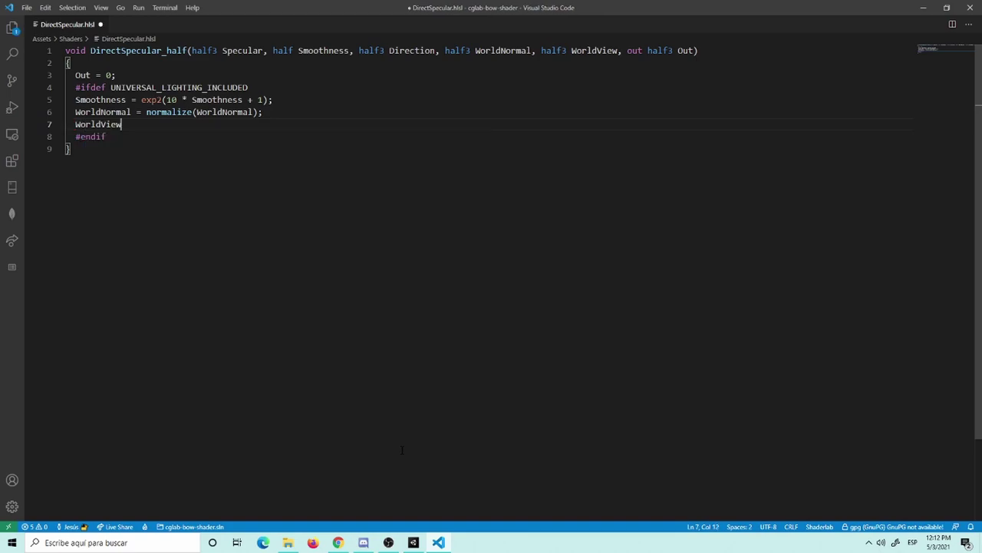
{"action": "type", "text": " = "}
{"action": "type", "text": "safe"}
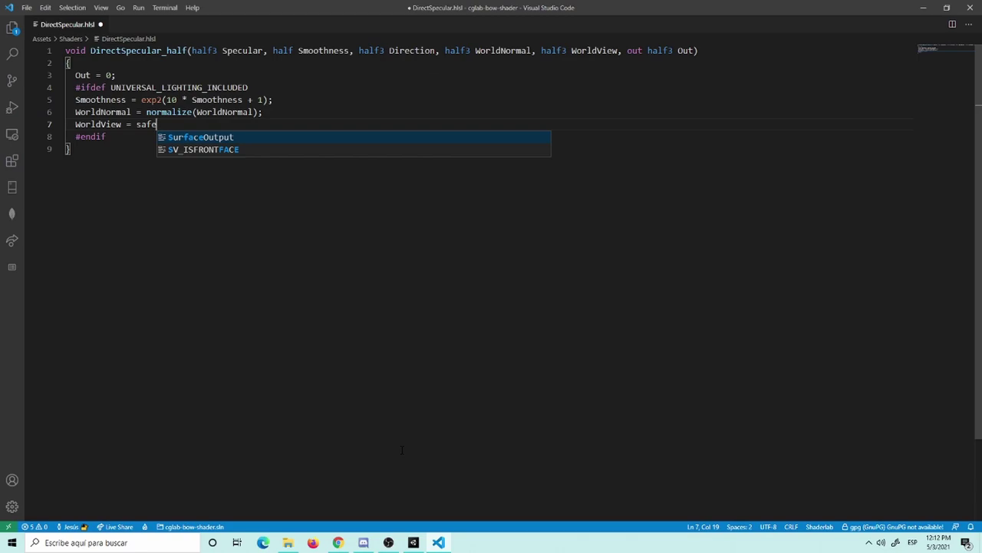
{"action": "key", "text": "Left"}
{"action": "key", "text": "Left"}
{"action": "key", "text": "Left"}
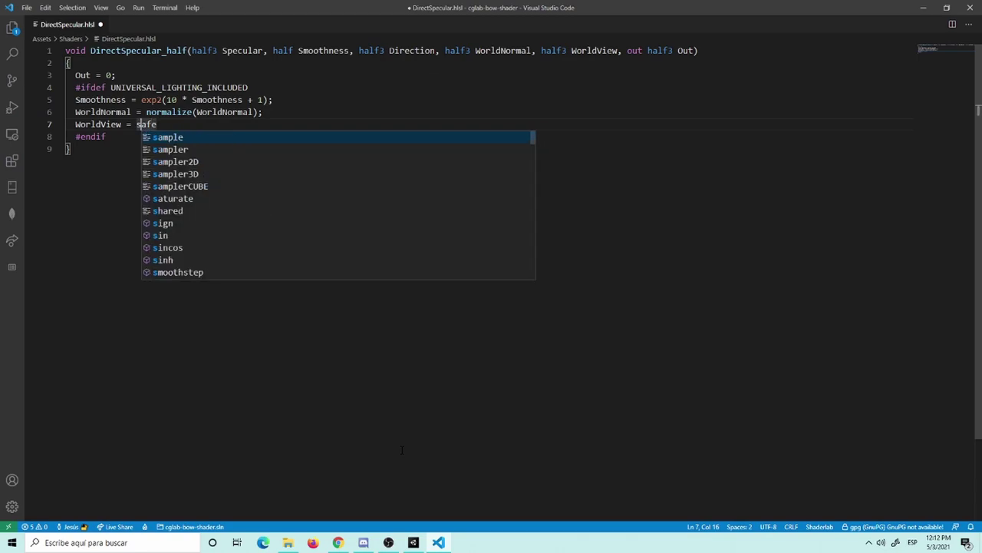
{"action": "key", "text": "Escape"}
{"action": "key", "text": "BackSpace"}
{"action": "type", "text": "S"}
{"action": "key", "text": "End"}
{"action": "key", "text": "Down"}
{"action": "key", "text": "Home"}
{"action": "key", "text": "Home"}
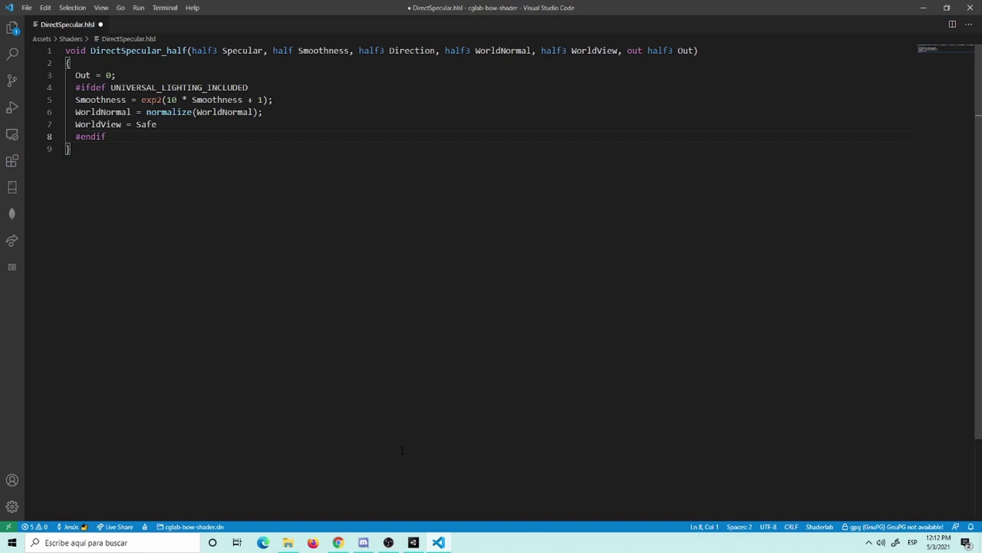
{"action": "key", "text": "Up"}
{"action": "key", "text": "End"}
Finish the line as SafeNormalize(WorldView); and save the shader file.
{"action": "type", "text": "Nor"}
{"action": "type", "text": "mal"}
{"action": "type", "text": "ize"}
{"action": "type", "text": "(wor"}
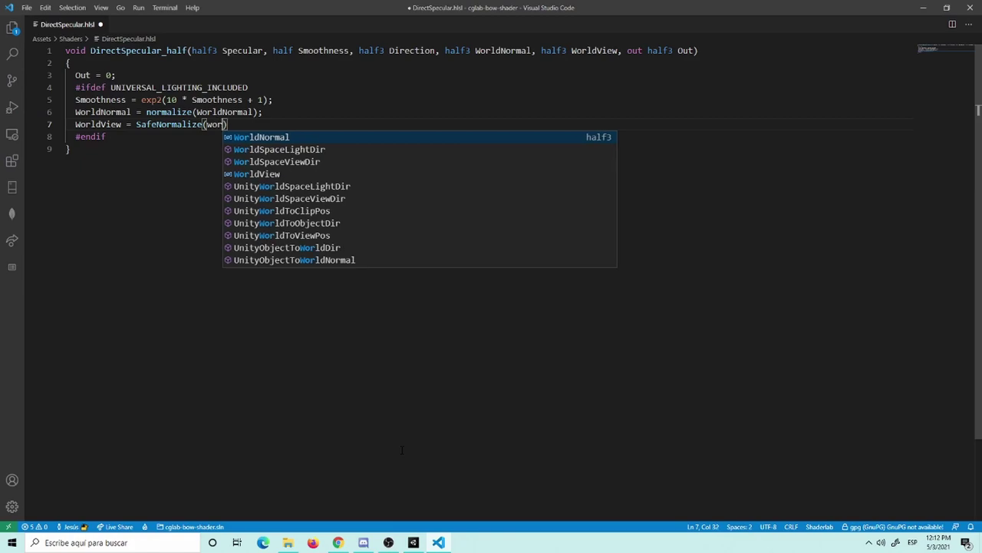
{"action": "type", "text": "ld"}
{"action": "key", "text": "Down"}
{"action": "key", "text": "Down"}
{"action": "key", "text": "Down"}
{"action": "key", "text": "Return"}
{"action": "type", "text": ")"}
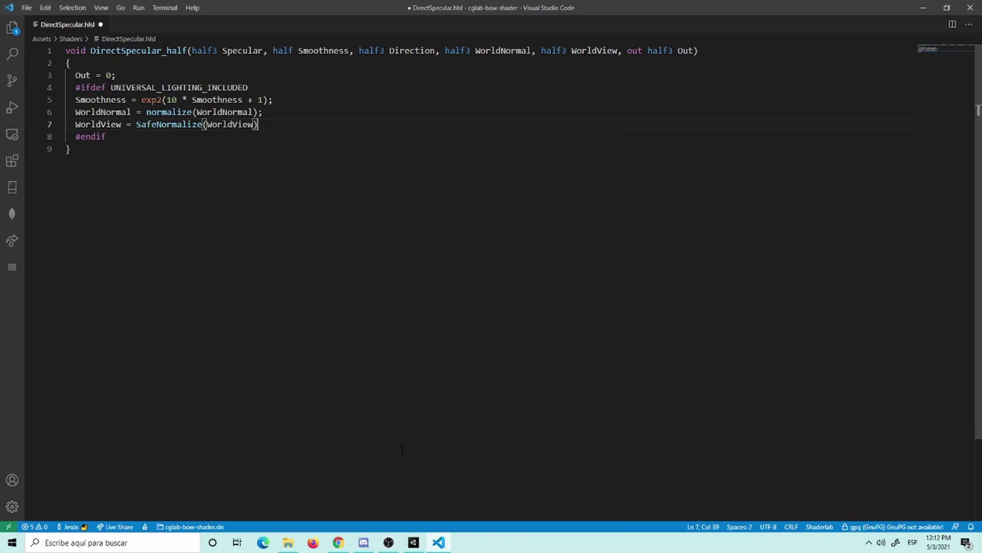
{"action": "type", "text": ";"}
{"action": "key", "text": "ctrl+s"}
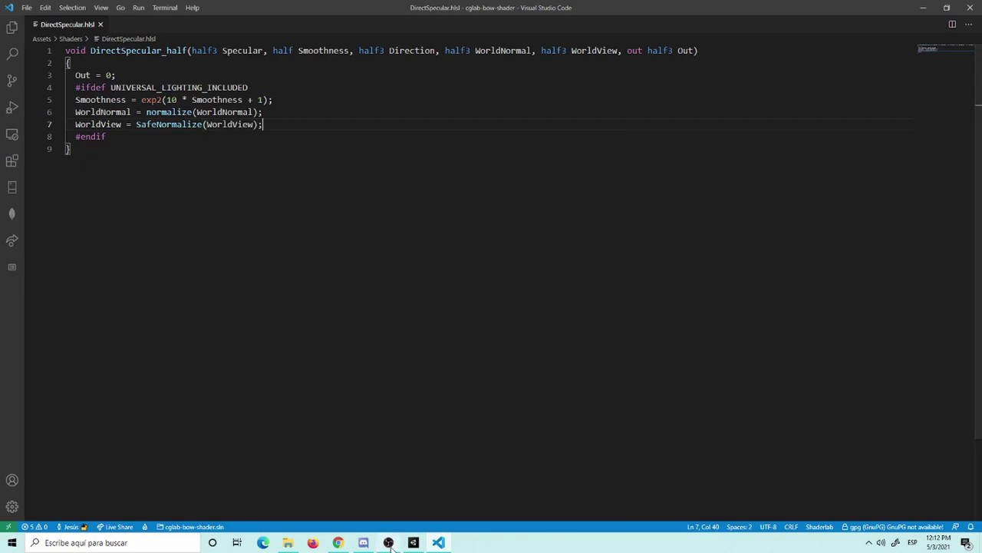
Scroll through the Specular Lighting tutorial's reflection and viewer vector diagrams.
{"action": "left_click", "coordinate": [347, 545]}
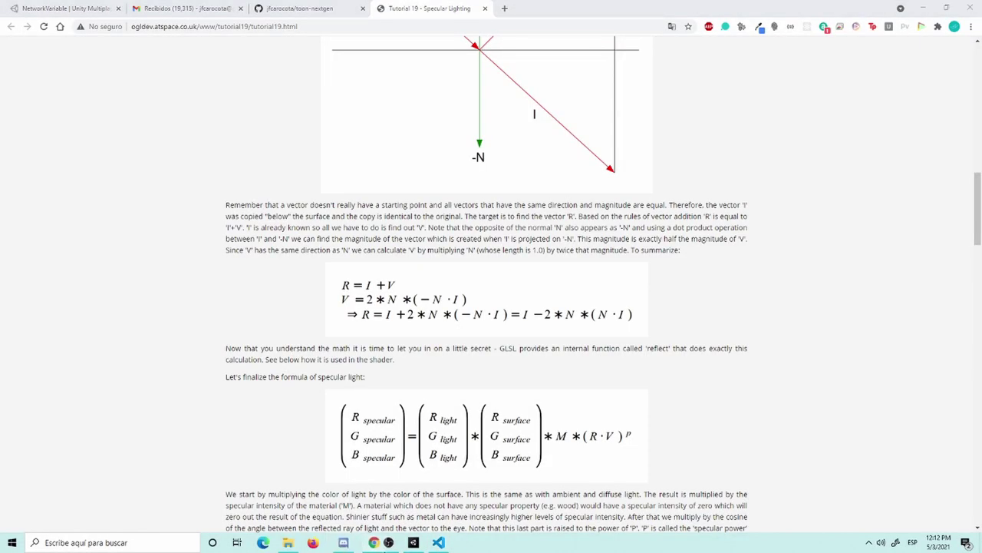
{"action": "scroll", "coordinate": [626, 295], "scroll_direction": "up", "scroll_amount": 3}
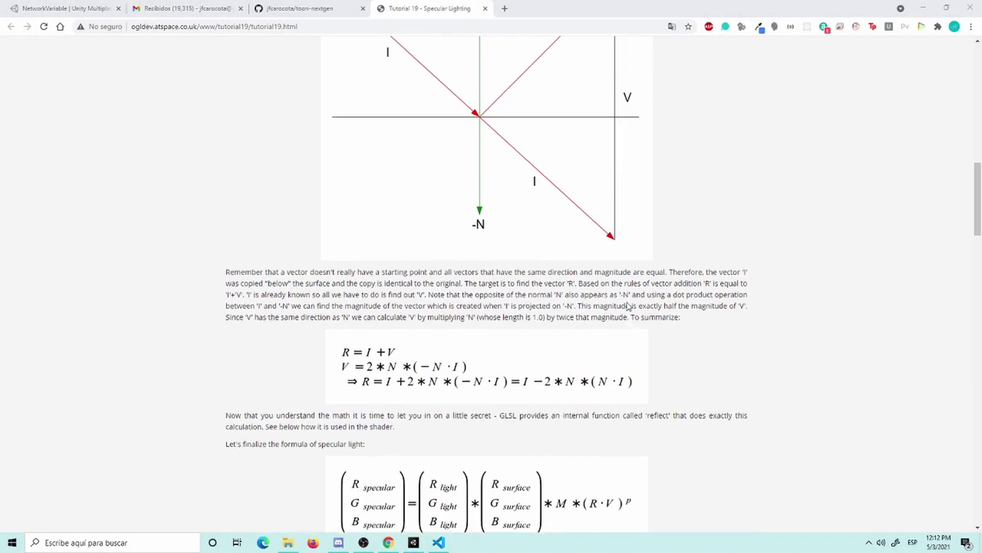
{"action": "scroll", "coordinate": [680, 325], "scroll_direction": "up", "scroll_amount": 2}
{"action": "scroll", "coordinate": [661, 228], "scroll_direction": "up", "scroll_amount": 3}
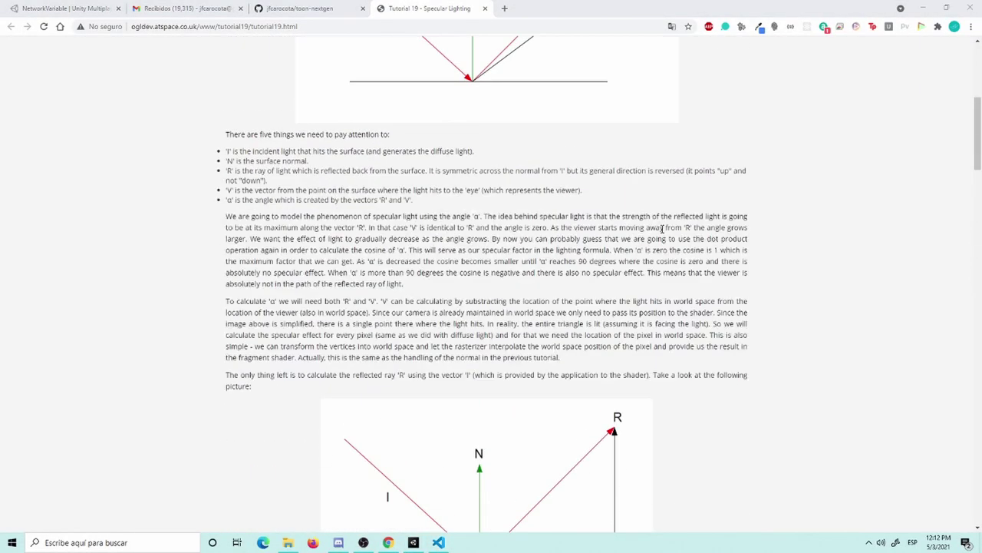
{"action": "scroll", "coordinate": [603, 272], "scroll_direction": "up", "scroll_amount": 5}
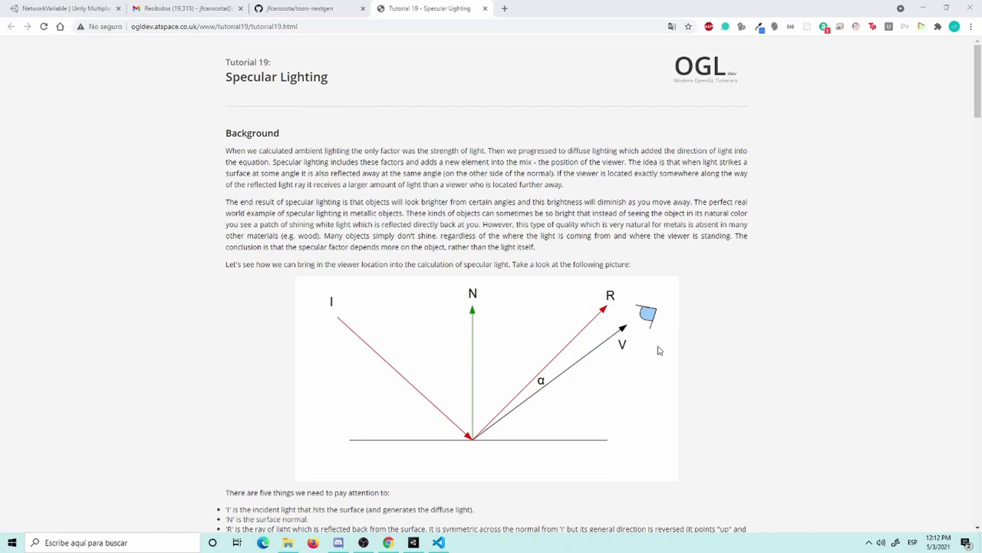
{"action": "scroll", "coordinate": [652, 376], "scroll_direction": "down", "scroll_amount": 1}
{"action": "scroll", "coordinate": [645, 338], "scroll_direction": "down", "scroll_amount": 1}
{"action": "scroll", "coordinate": [634, 357], "scroll_direction": "down", "scroll_amount": 2}
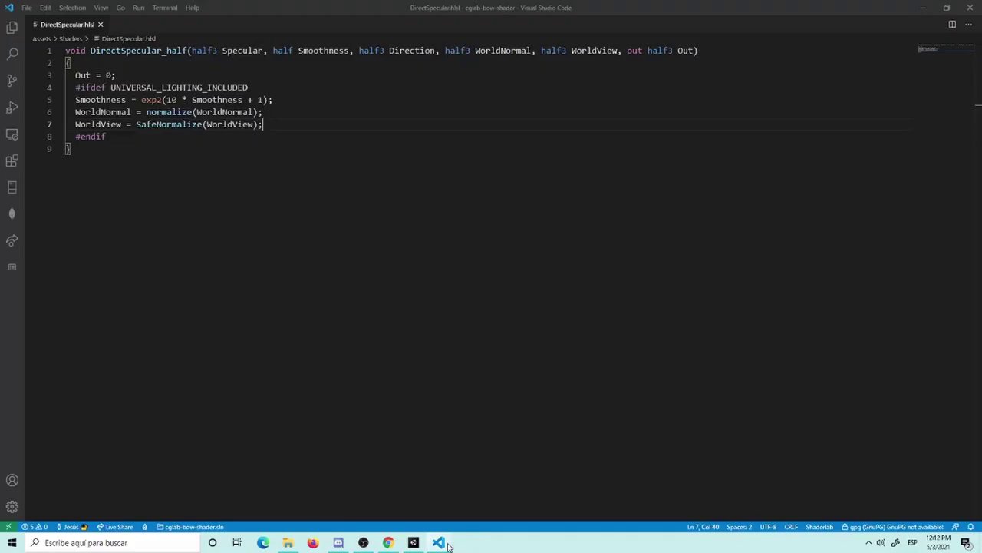
Glance at the shader file, then reread the tutorial's I, N, R, V vector diagram.
{"action": "left_click", "coordinate": [438, 542]}
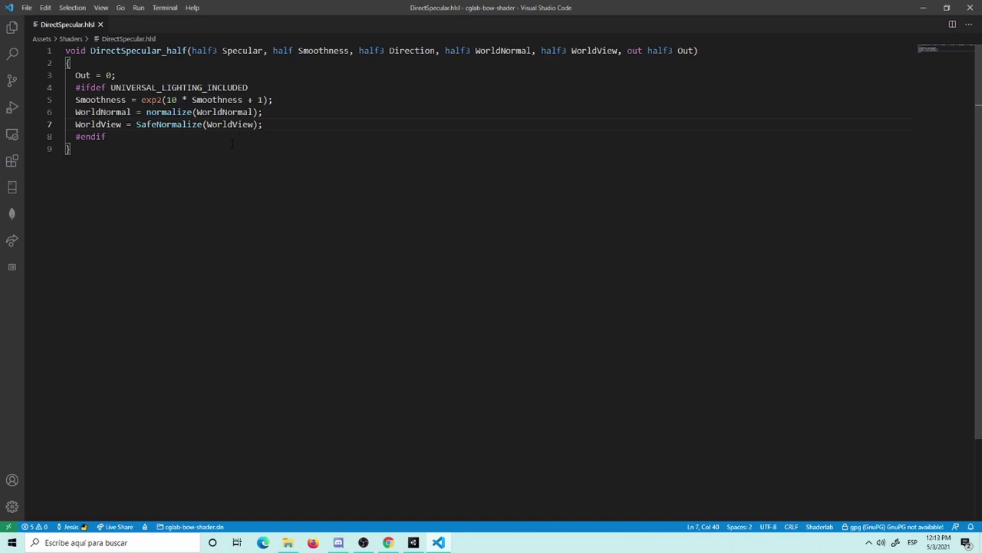
{"action": "left_click", "coordinate": [387, 542]}
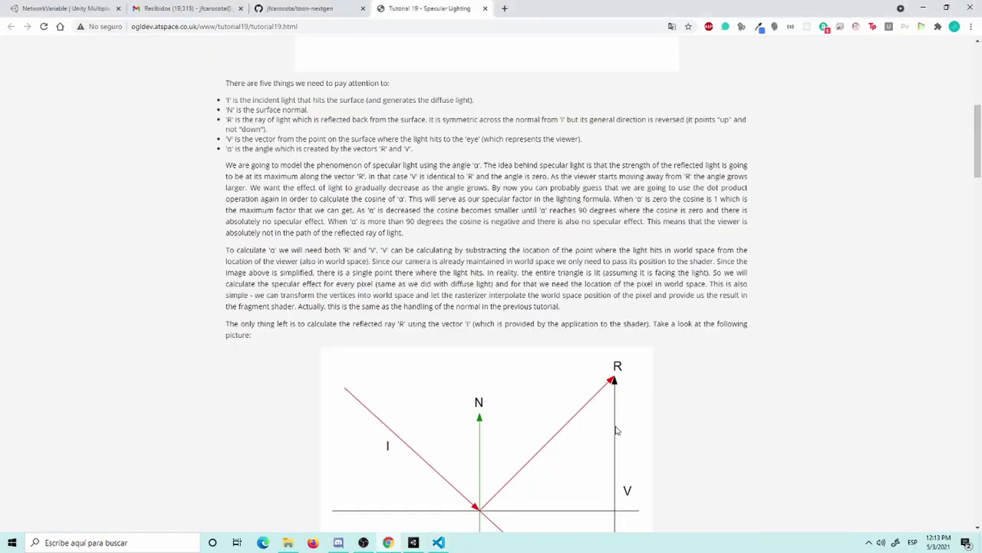
{"action": "scroll", "coordinate": [613, 369], "scroll_direction": "up", "scroll_amount": 1}
{"action": "scroll", "coordinate": [612, 368], "scroll_direction": "up", "scroll_amount": 3}
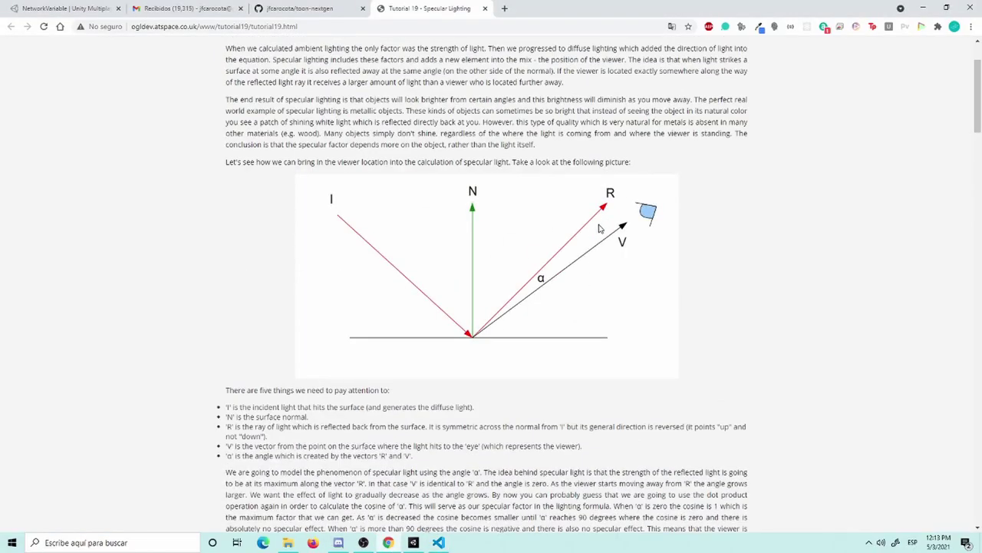
{"action": "scroll", "coordinate": [581, 252], "scroll_direction": "up", "scroll_amount": 1}
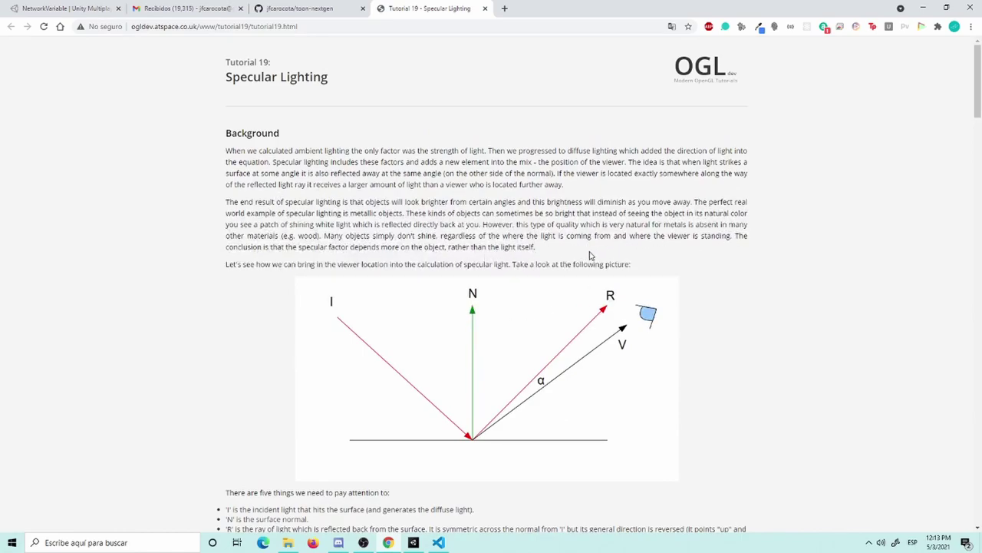
{"action": "scroll", "coordinate": [588, 254], "scroll_direction": "down", "scroll_amount": 3}
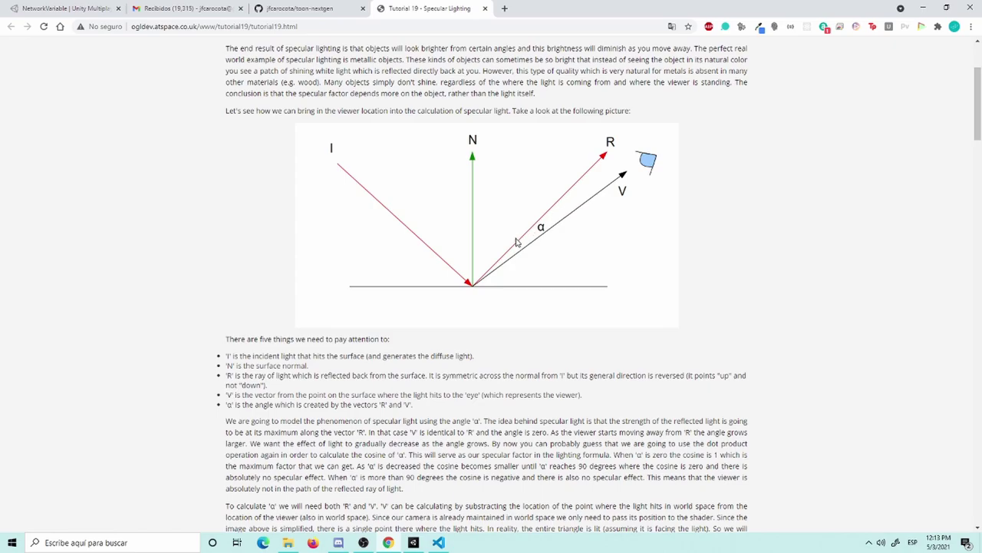
Back in the shader file, review WorldView and SafeNormalize on line 7 and start a new line.
{"action": "left_click", "coordinate": [439, 542]}
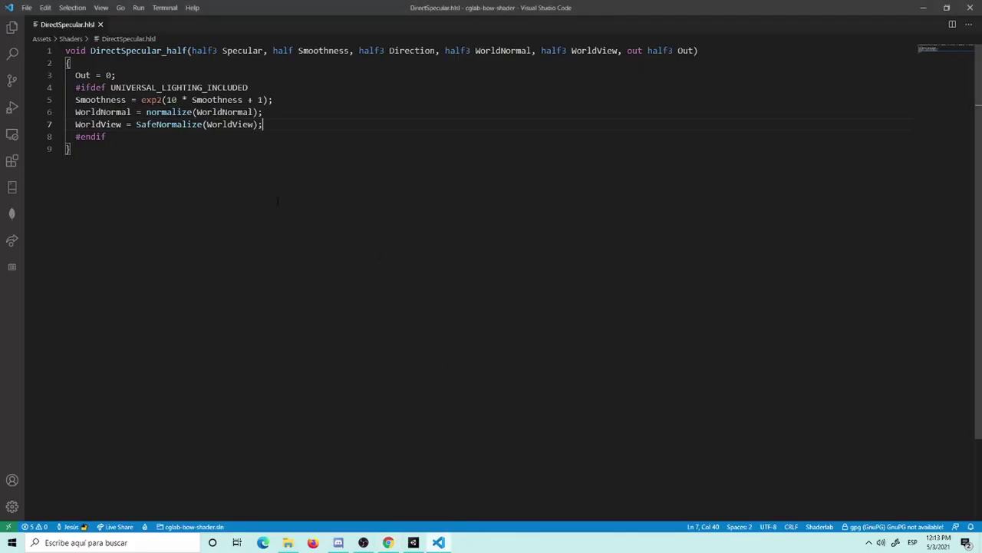
{"action": "double_click", "coordinate": [96, 124]}
{"action": "left_click", "coordinate": [309, 125]}
{"action": "double_click", "coordinate": [193, 124]}
{"action": "left_click", "coordinate": [274, 129]}
{"action": "key", "text": "Return"}
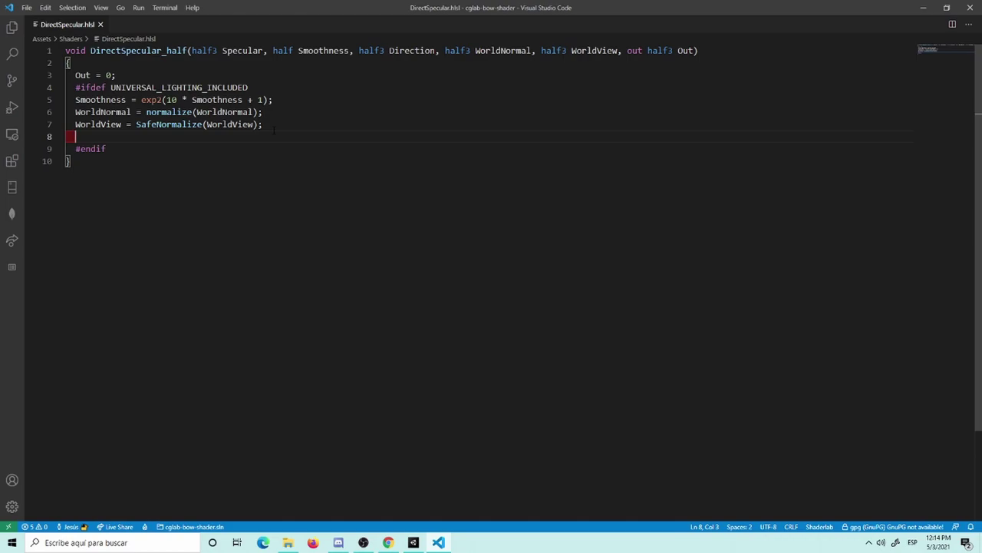
Type Out = LightingSpecular(Color, with autocomplete, leaving the remaining arguments empty.
{"action": "type", "text": "Out"}
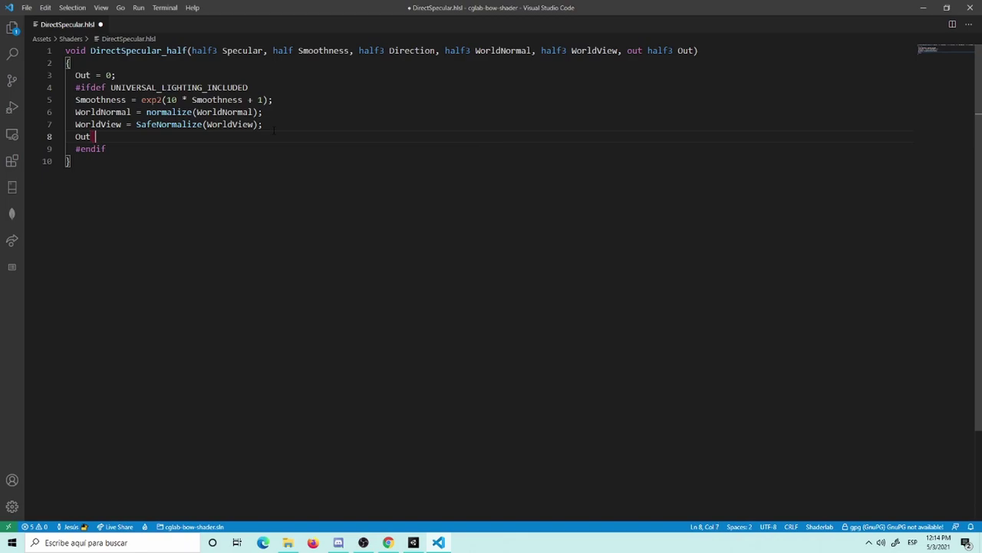
{"action": "type", "text": " = "}
{"action": "type", "text": "L"}
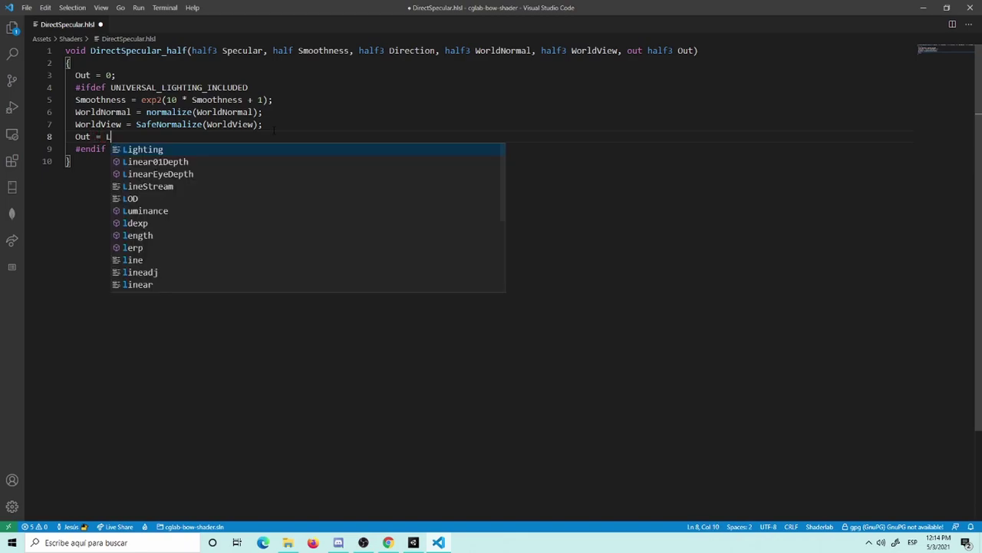
{"action": "type", "text": "ight"}
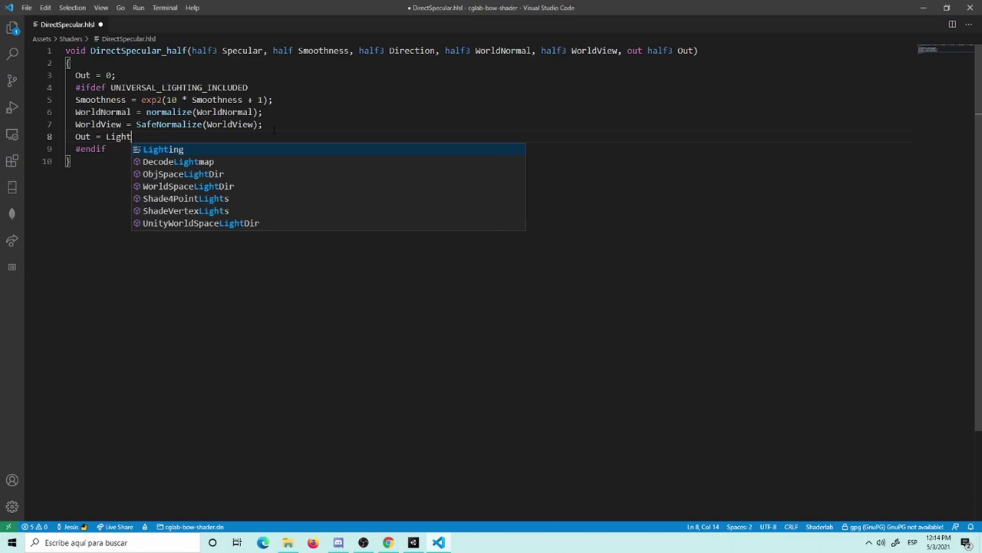
{"action": "key", "text": "Tab"}
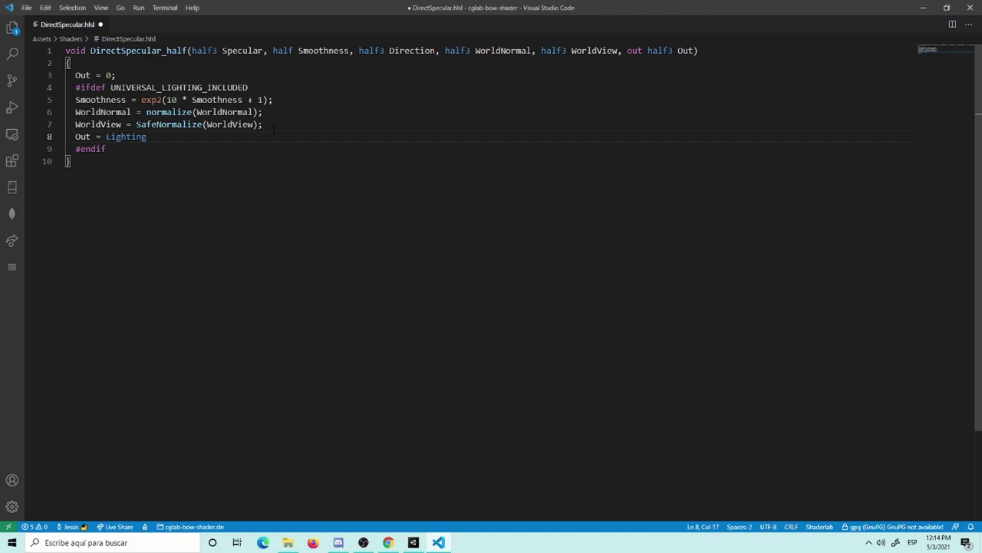
{"action": "type", "text": "Sp"}
{"action": "type", "text": "edu"}
{"action": "key", "text": "BackSpace"}
{"action": "key", "text": "BackSpace"}
{"action": "key", "text": "BackSpace"}
{"action": "type", "text": "ecular"}
{"action": "type", "text": "("}
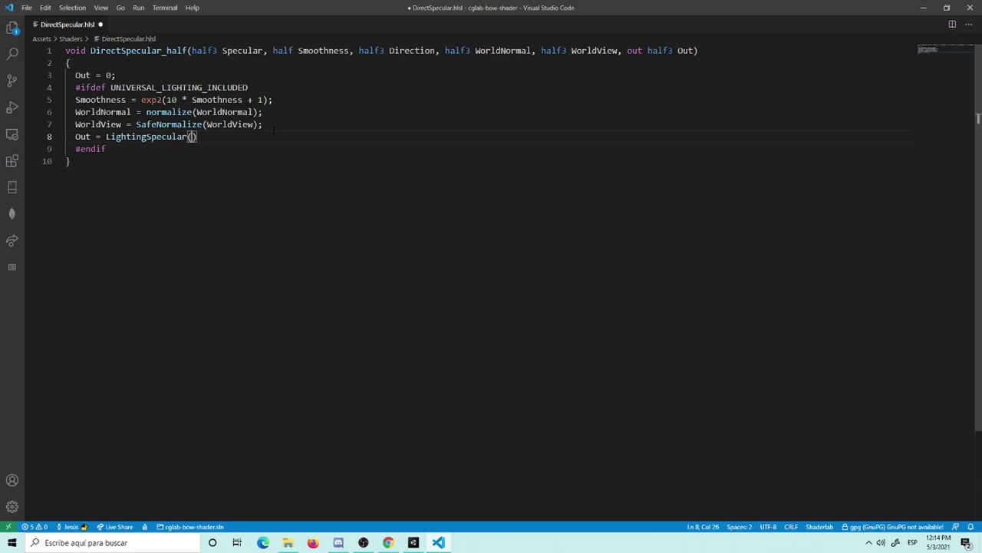
{"action": "type", "text": "Color"}
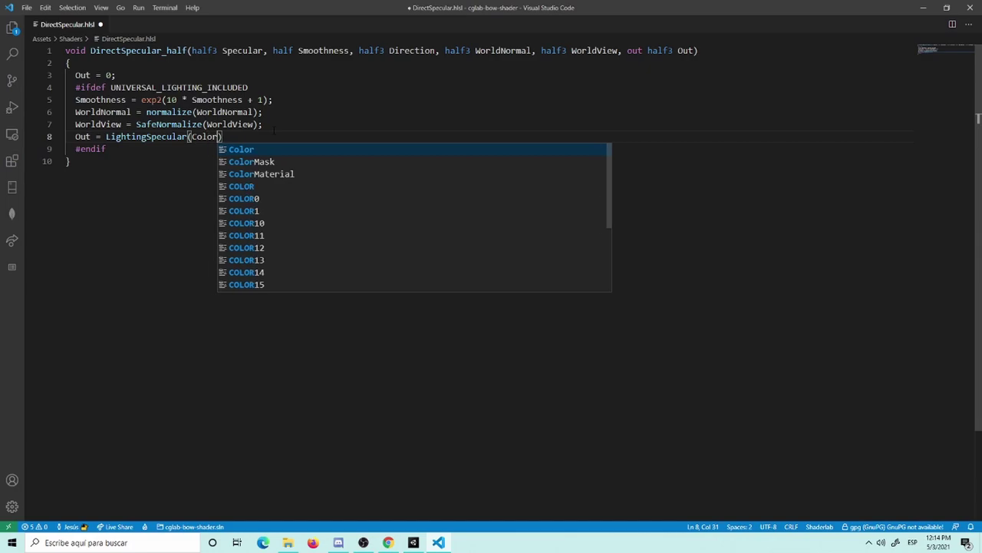
{"action": "key", "text": "Escape"}
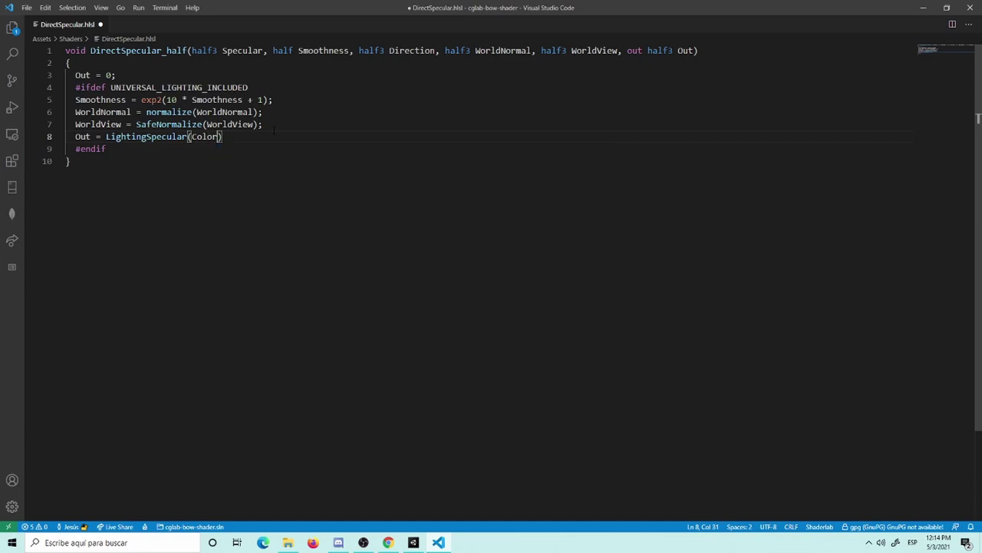
{"action": "type", "text": ","}
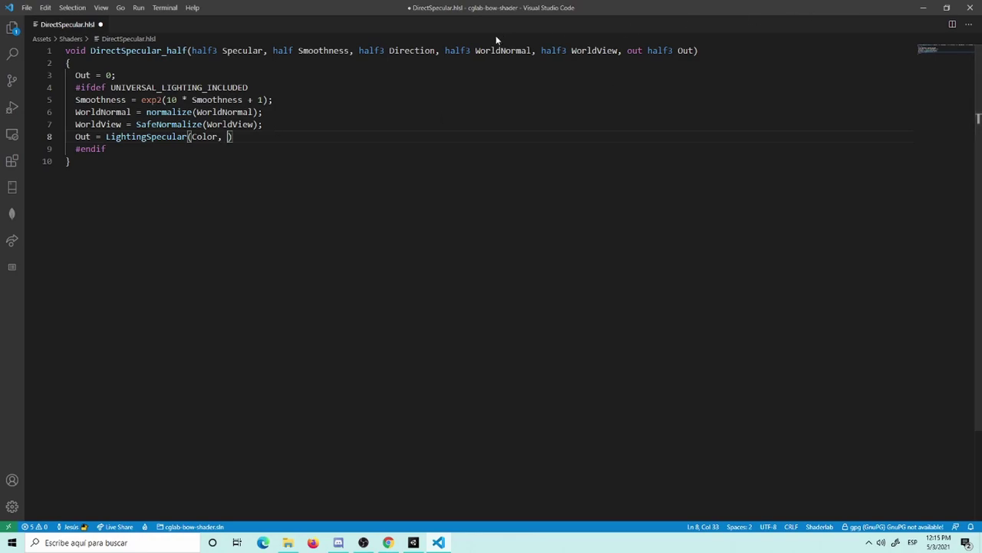
Declare a half3 Color parameter after Direction in the DirectSpecular_half signature and save.
{"action": "left_click", "coordinate": [439, 50]}
{"action": "type", "text": ","}
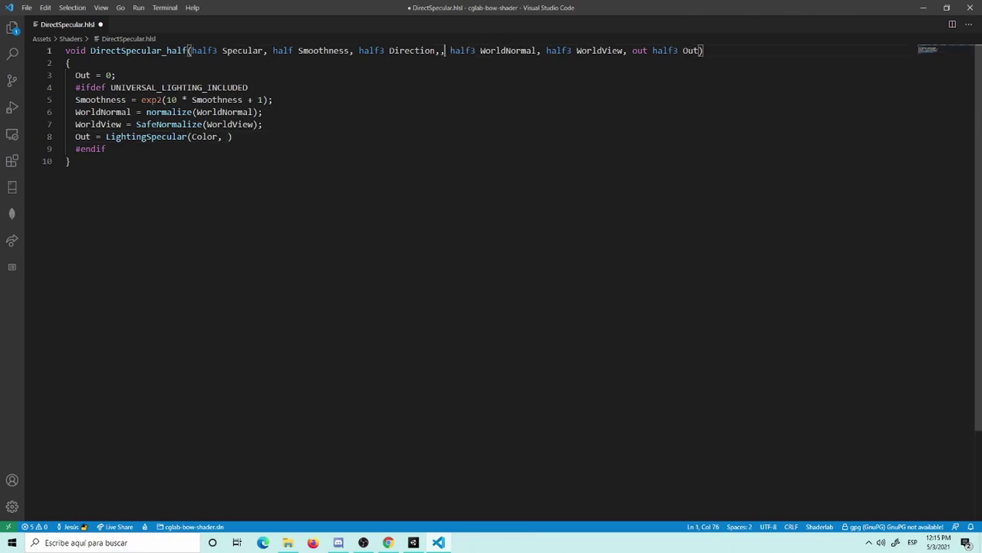
{"action": "key", "text": "Left"}
{"action": "type", "text": "Co"}
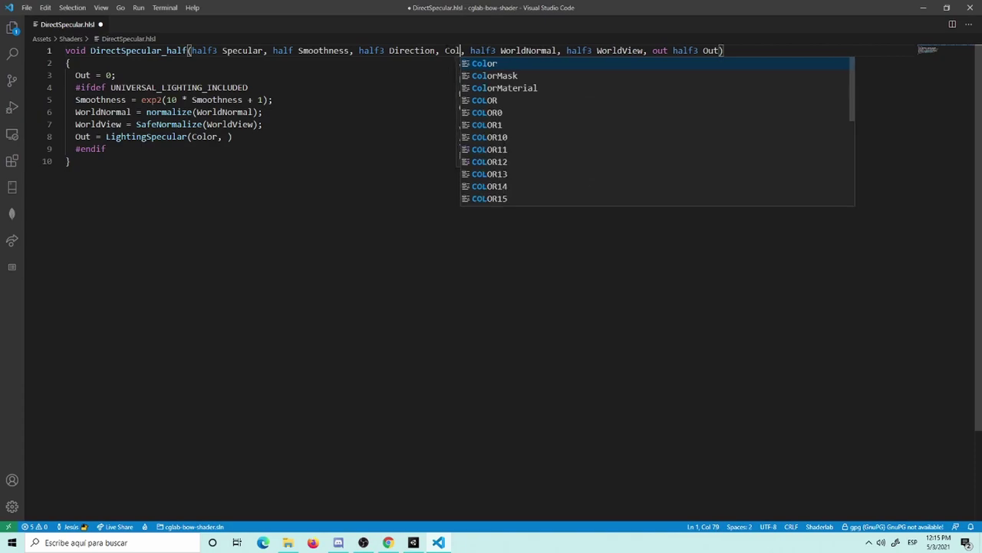
{"action": "type", "text": "lor"}
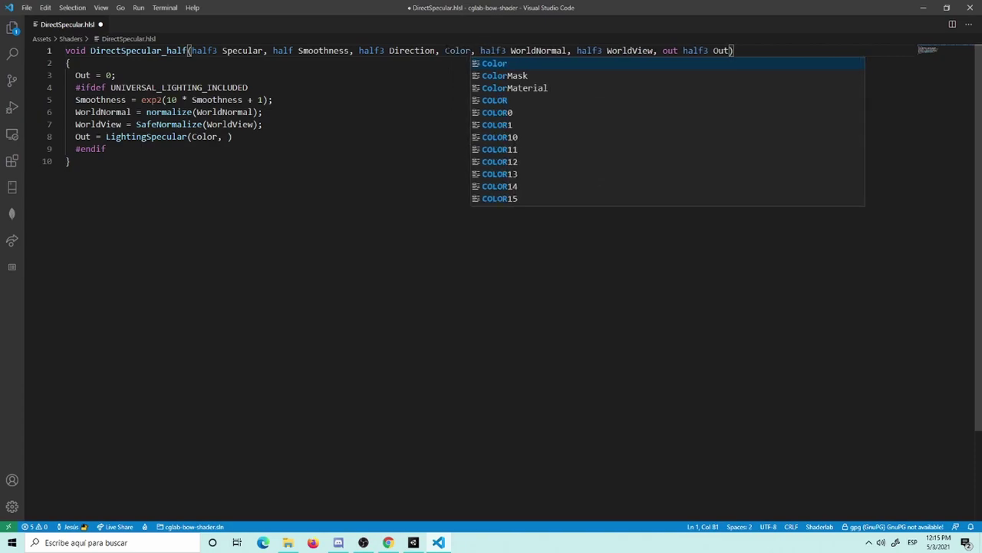
{"action": "key", "text": "Left"}
{"action": "key", "text": "Left"}
{"action": "key", "text": "Left"}
{"action": "key", "text": "Left"}
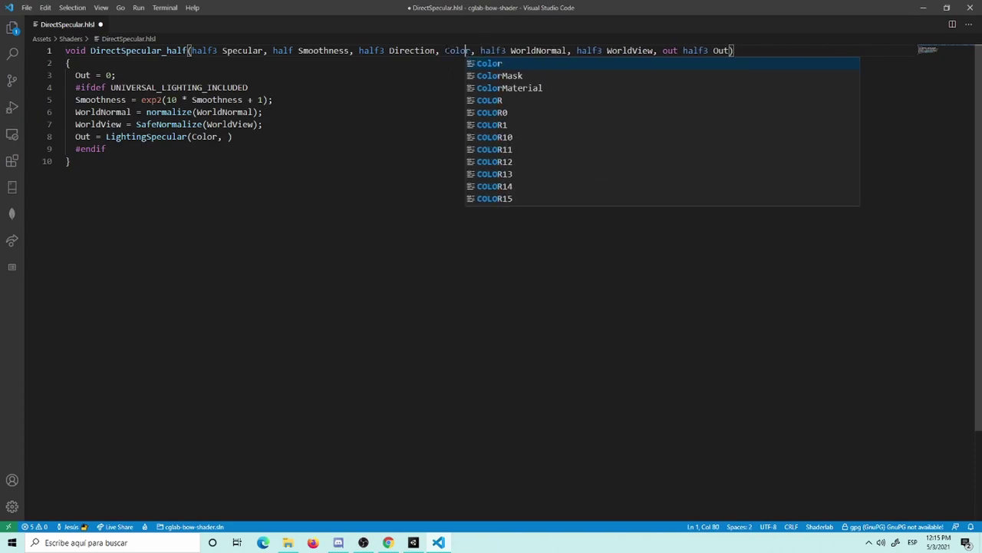
{"action": "key", "text": "Left"}
{"action": "type", "text": "half"}
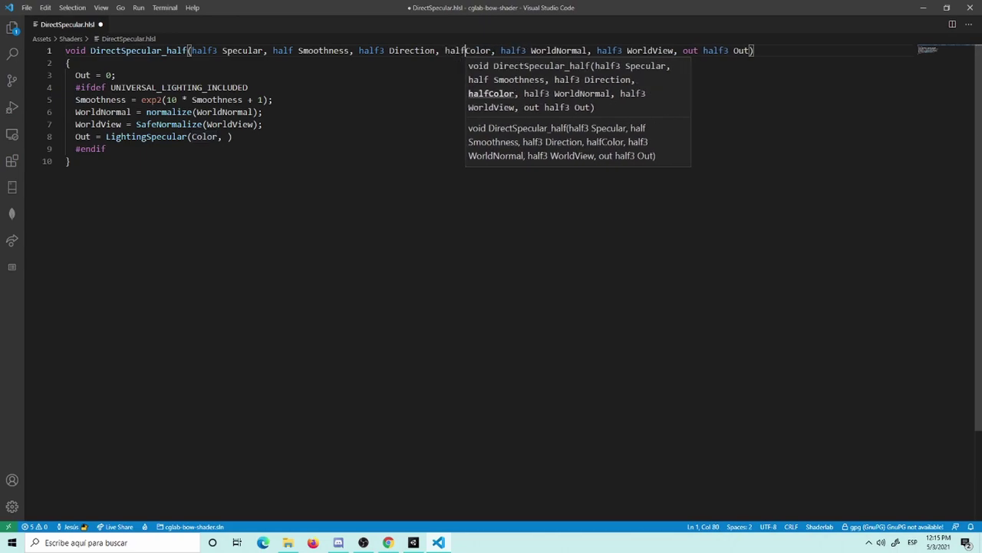
{"action": "type", "text": "3"}
{"action": "key", "text": "ctrl+s"}
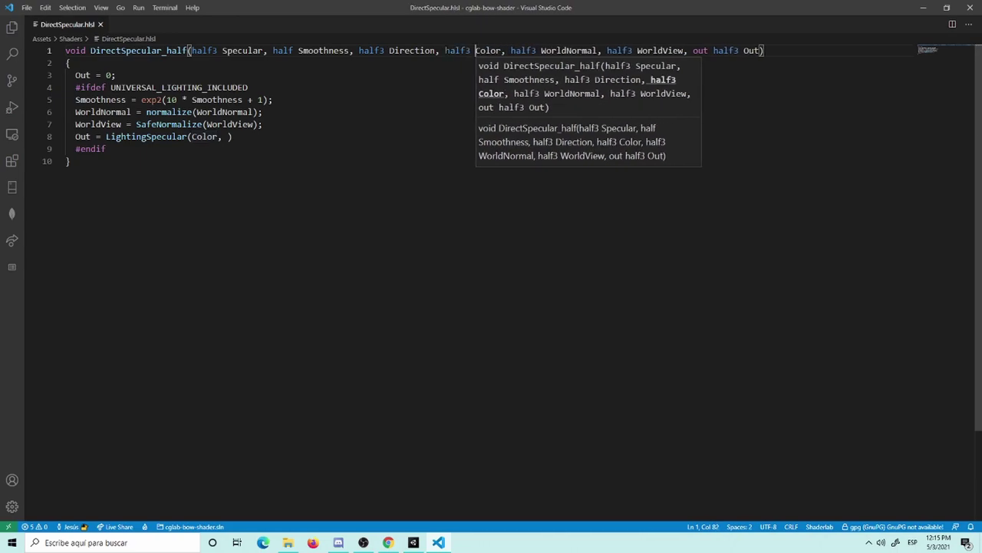
{"action": "left_click", "coordinate": [71, 161]}
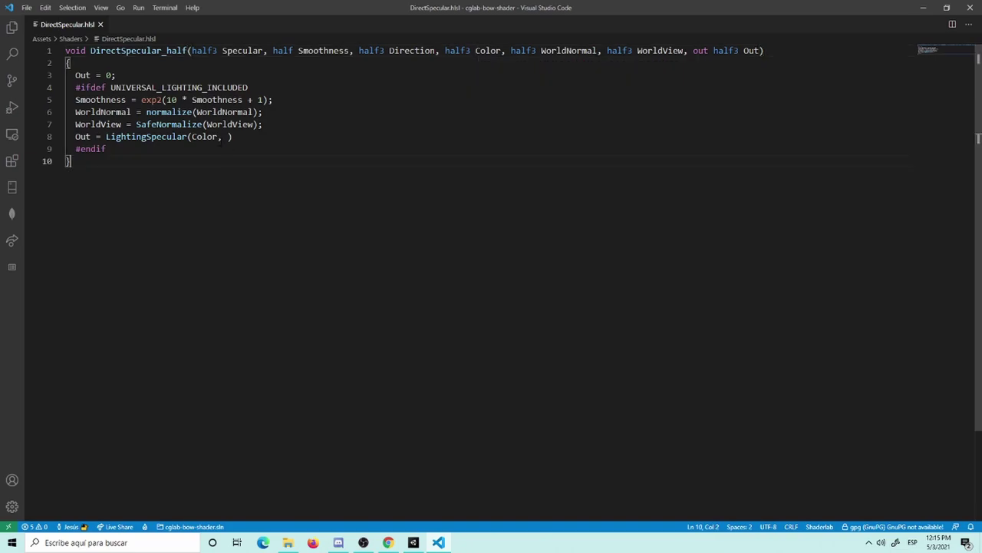
{"action": "double_click", "coordinate": [204, 137]}
Add Direction, WorldNormal and WorldView as LightingSpecular arguments after Color.
{"action": "left_click", "coordinate": [230, 136]}
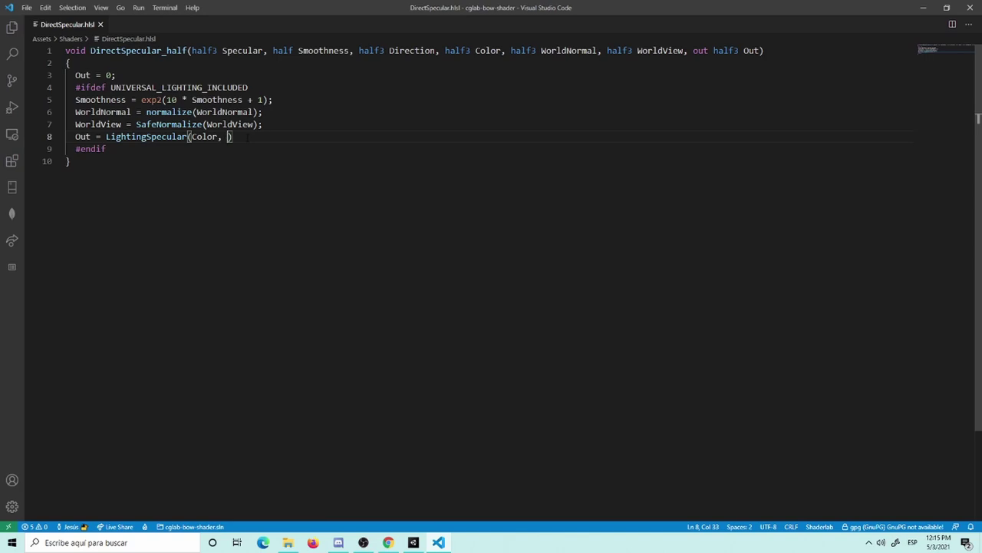
{"action": "type", "text": "Dir"}
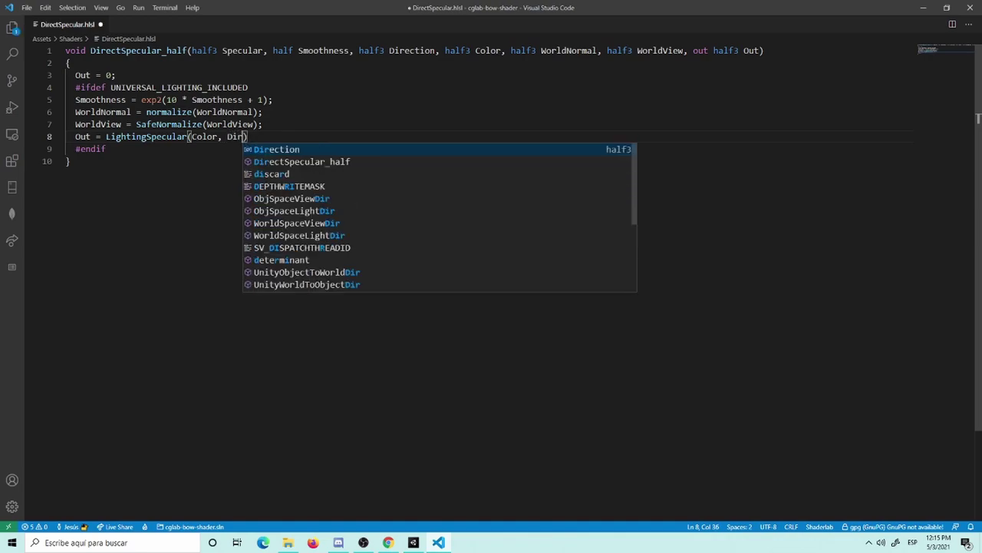
{"action": "key", "text": "Tab"}
{"action": "type", "text": ", worl"}
{"action": "key", "text": "Tab"}
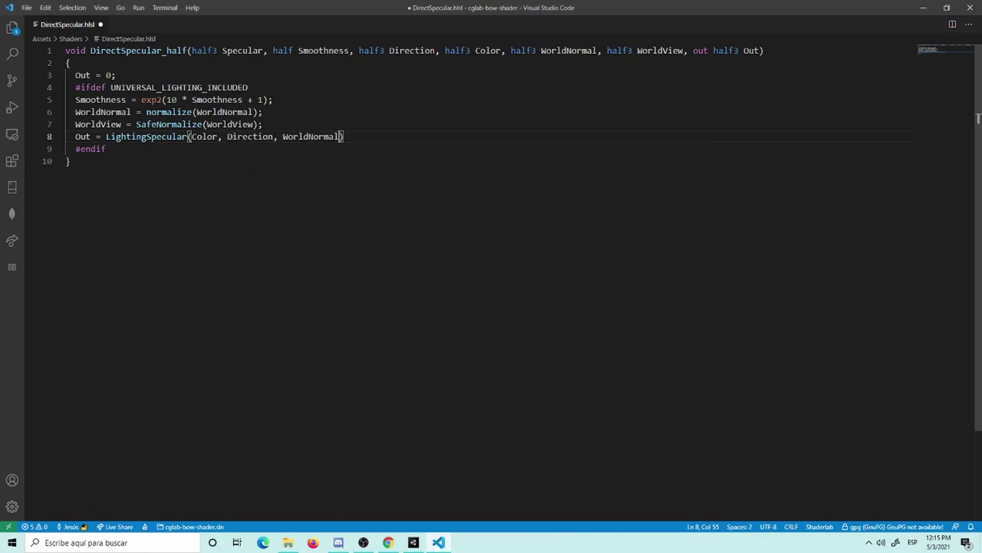
{"action": "type", "text": ", wo"}
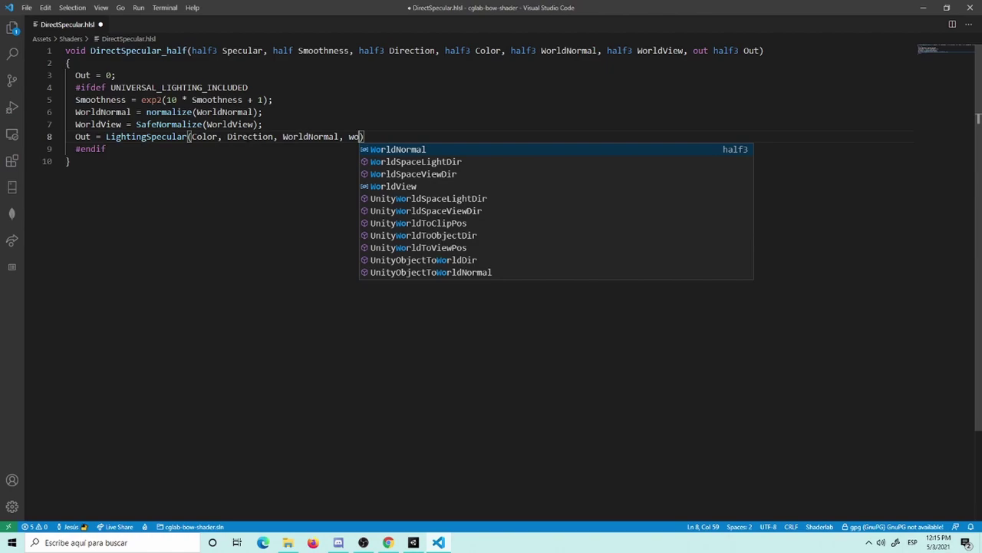
{"action": "key", "text": "Down"}
{"action": "key", "text": "Down"}
{"action": "key", "text": "Down"}
{"action": "key", "text": "Tab"}
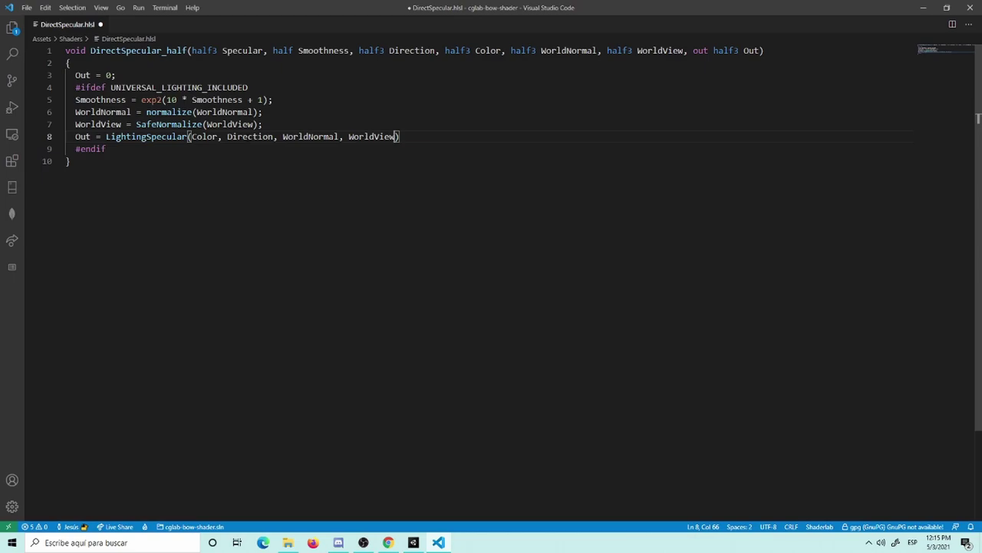
Append half4(Specular, 0) and Smoothness, close the call with a semicolon, and save.
{"action": "type", "text": ", hal"}
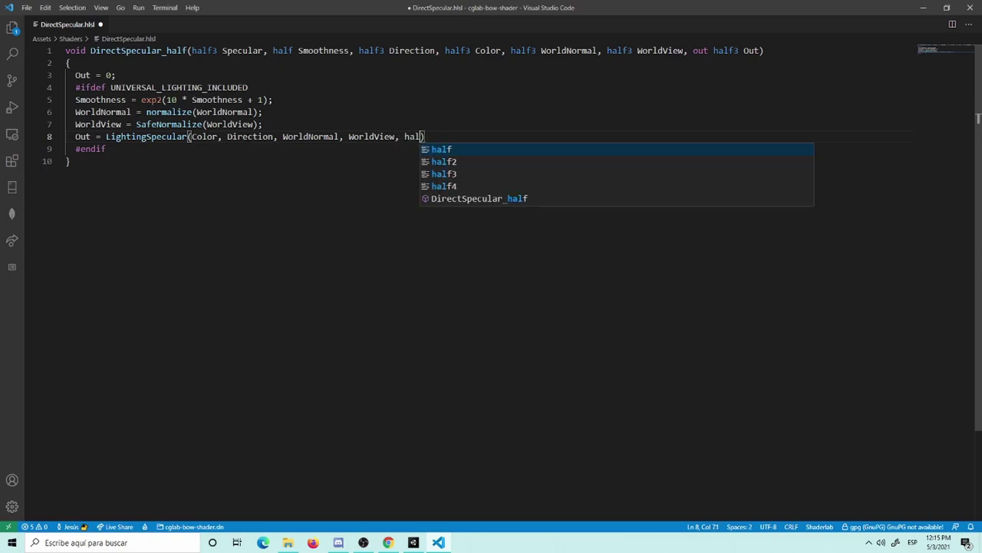
{"action": "type", "text": "f4"}
{"action": "key", "text": "Return"}
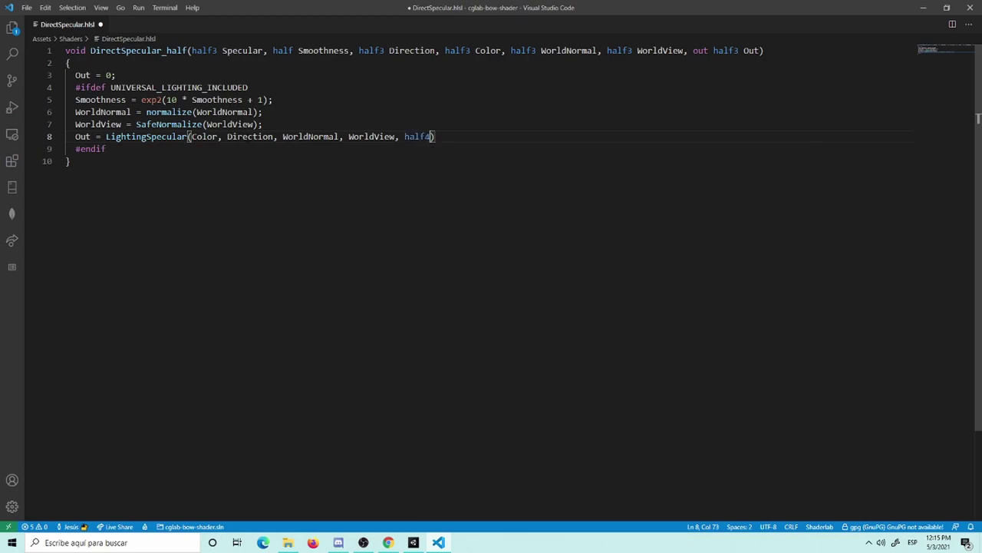
{"action": "type", "text": "("}
{"action": "type", "text": "Spe"}
{"action": "key", "text": "Return"}
{"action": "type", "text": ", 0"}
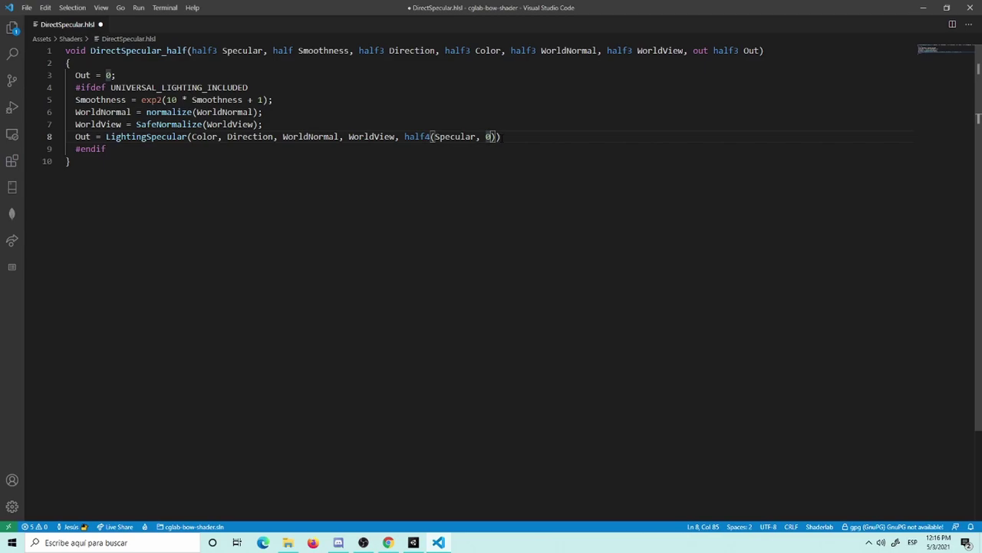
{"action": "type", "text": "), "}
{"action": "type", "text": "smoth"}
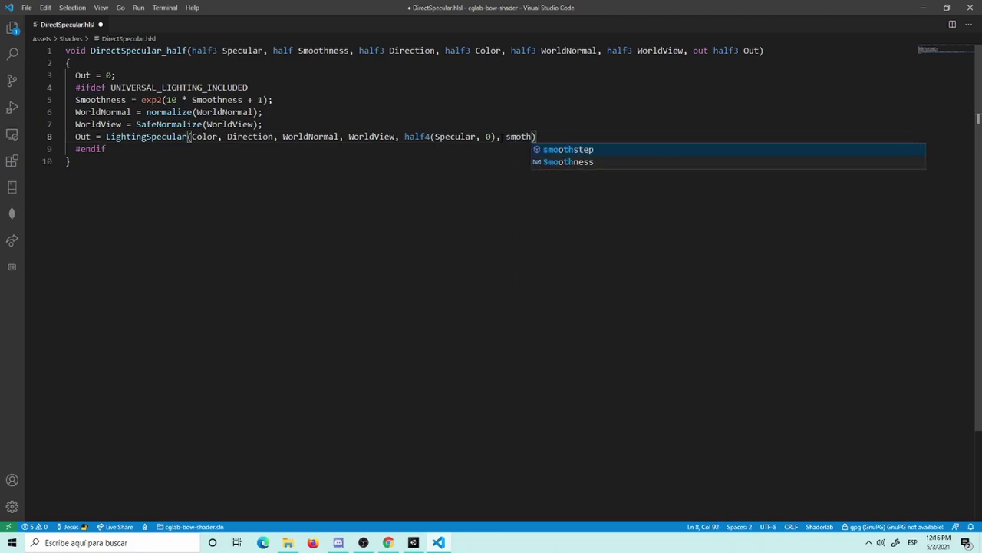
{"action": "key", "text": "Down"}
{"action": "key", "text": "Return"}
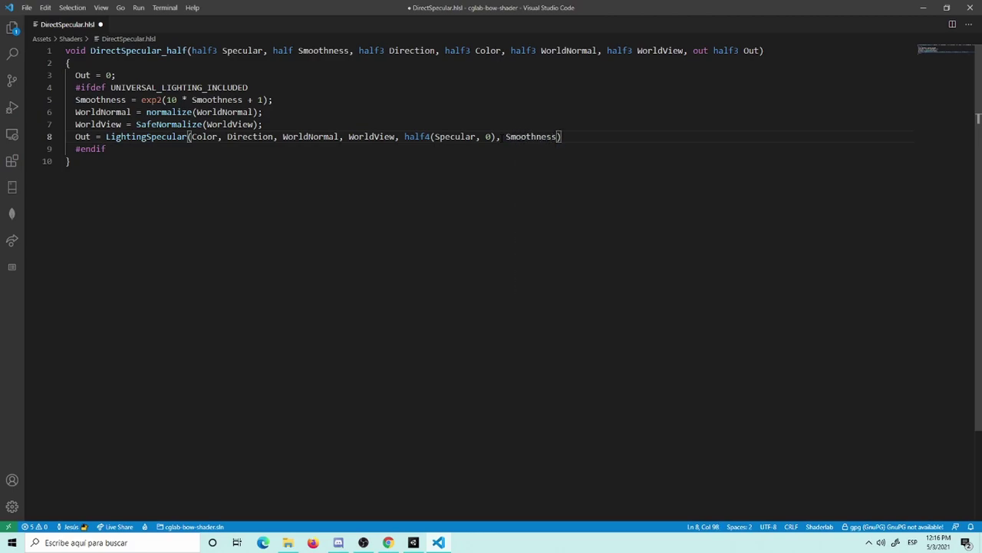
{"action": "key", "text": "End"}
{"action": "type", "text": ";"}
{"action": "key", "text": "ctrl+s"}
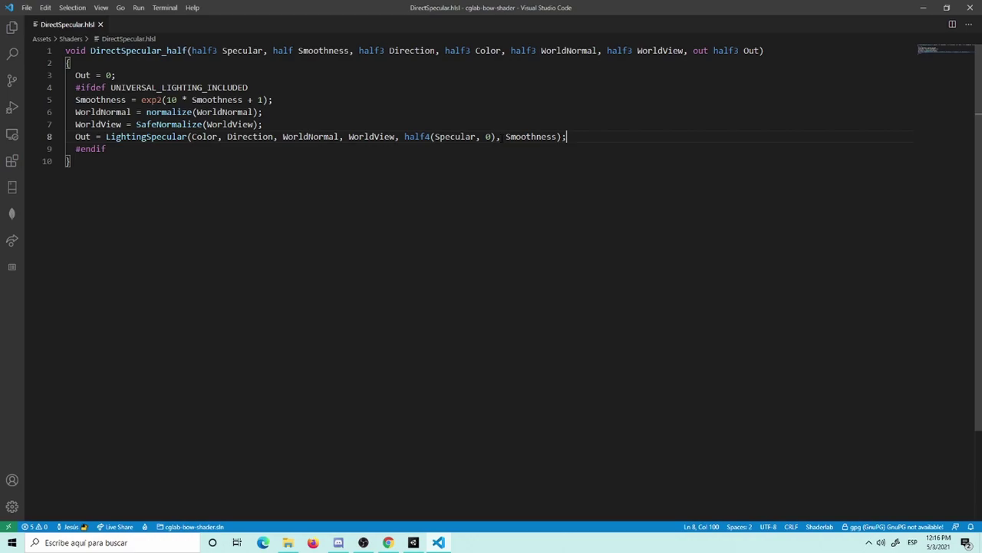
{"action": "left_click", "coordinate": [442, 417]}
Select the Custom Function node and add five inputs, saving the graph along the way.
{"action": "key", "text": "alt+Tab"}
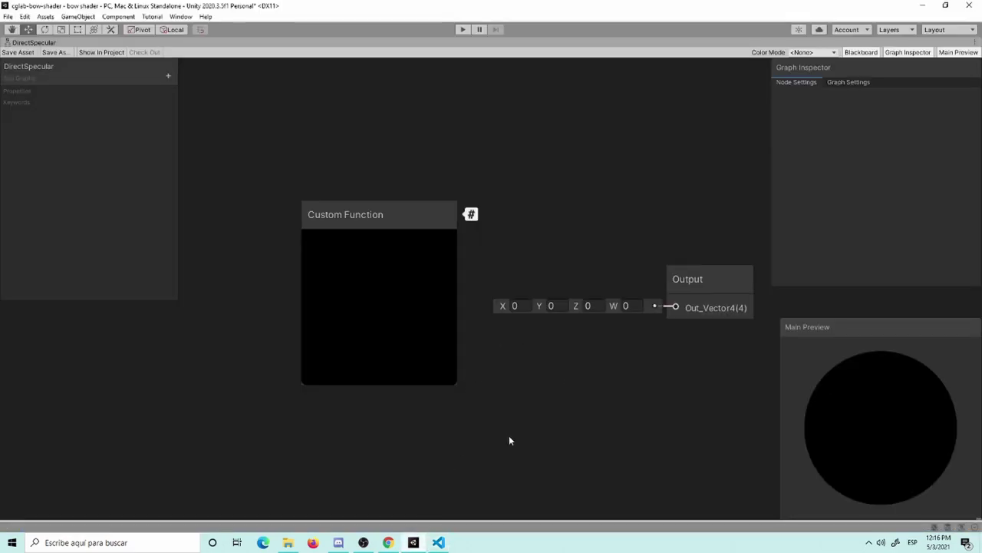
{"action": "left_click", "coordinate": [442, 234]}
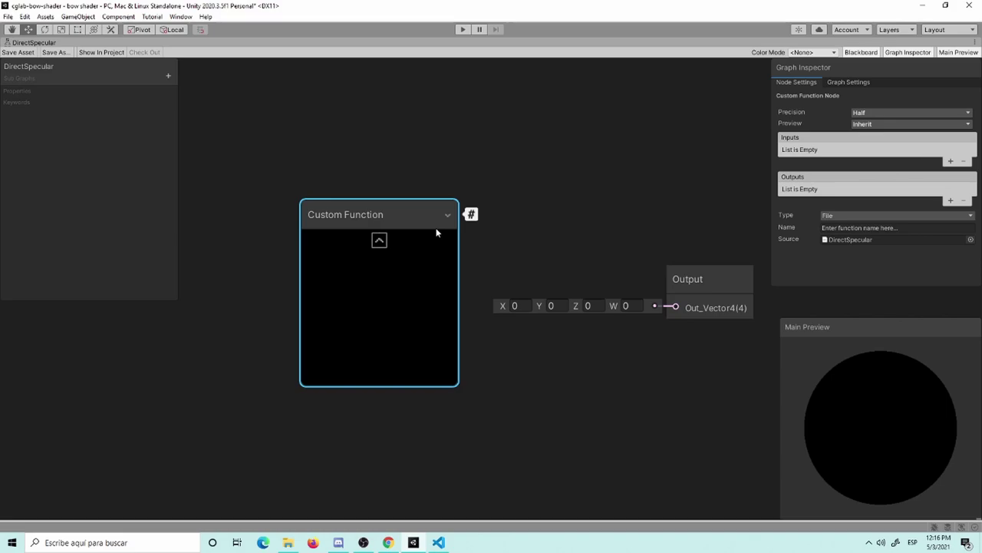
{"action": "left_click", "coordinate": [950, 161]}
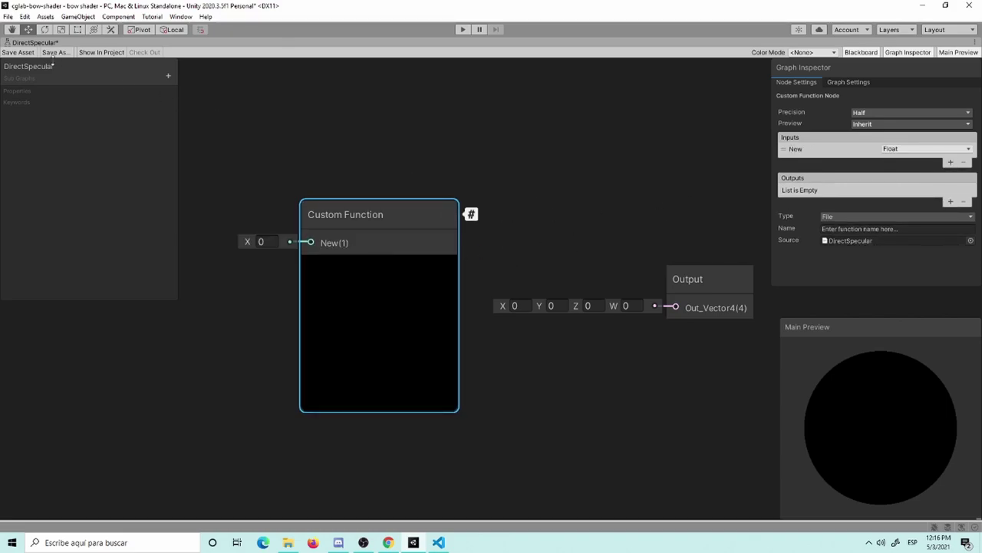
{"action": "left_click", "coordinate": [17, 52]}
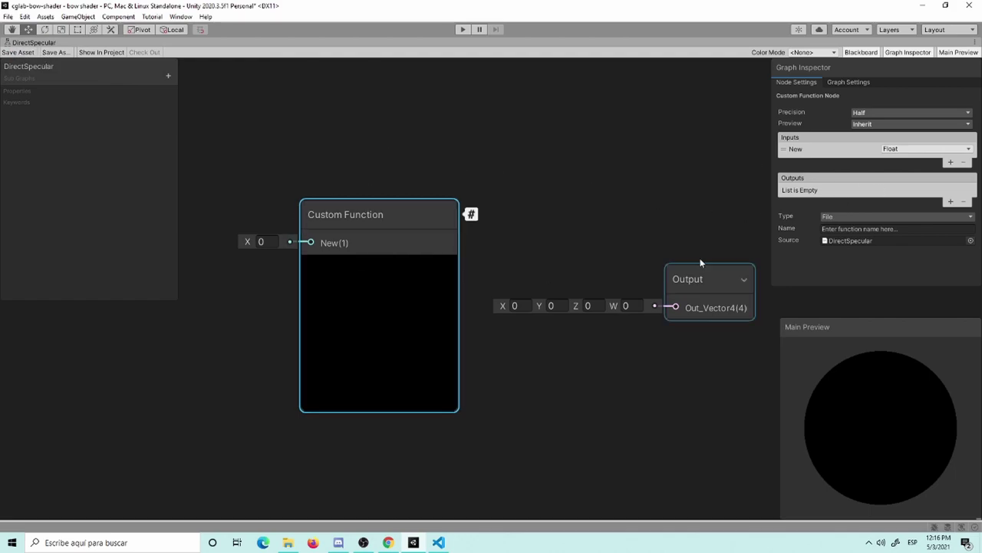
{"action": "left_click", "coordinate": [951, 165]}
{"action": "left_click", "coordinate": [951, 163]}
{"action": "left_click", "coordinate": [951, 176]}
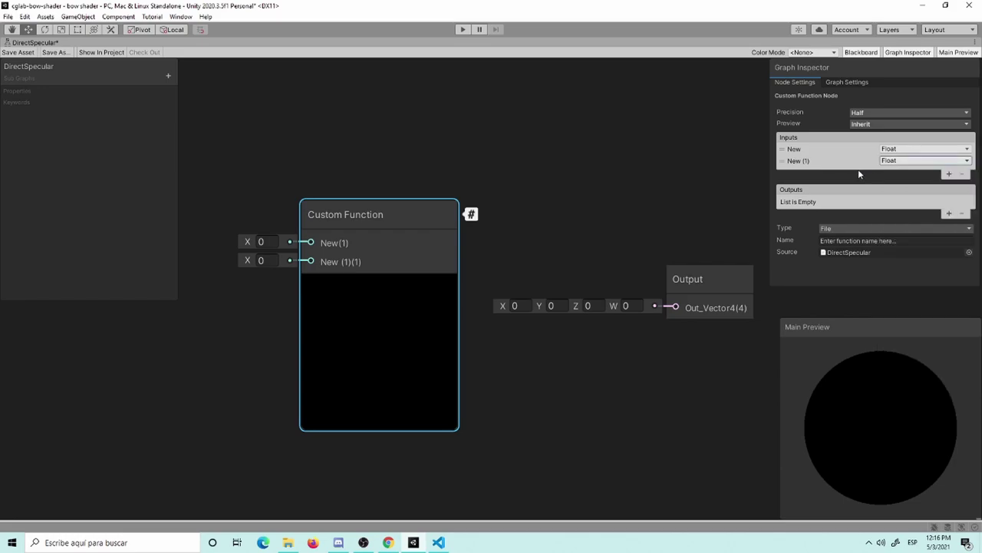
{"action": "left_click", "coordinate": [950, 176]}
{"action": "left_click", "coordinate": [949, 187]}
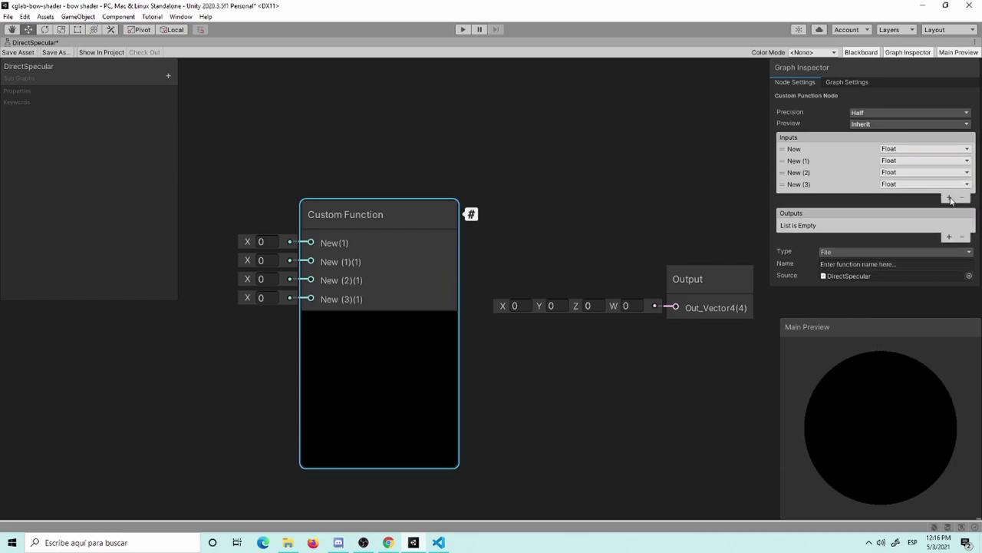
{"action": "left_click", "coordinate": [950, 199]}
Check the Color and WorldNormal parameters in the HLSL signature, then add a sixth input.
{"action": "left_click", "coordinate": [437, 542]}
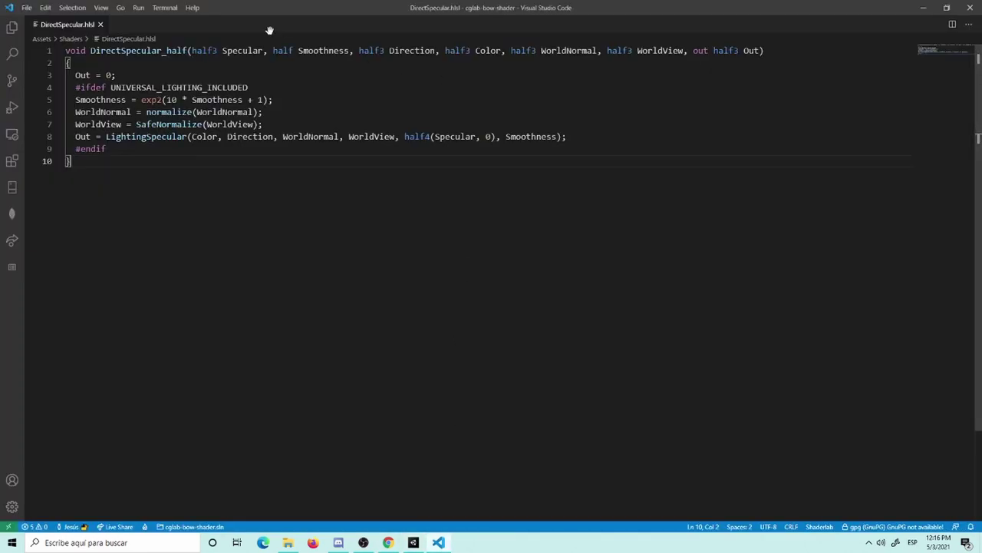
{"action": "left_click", "coordinate": [71, 62]}
{"action": "left_click", "coordinate": [484, 51]}
{"action": "left_click", "coordinate": [578, 50]}
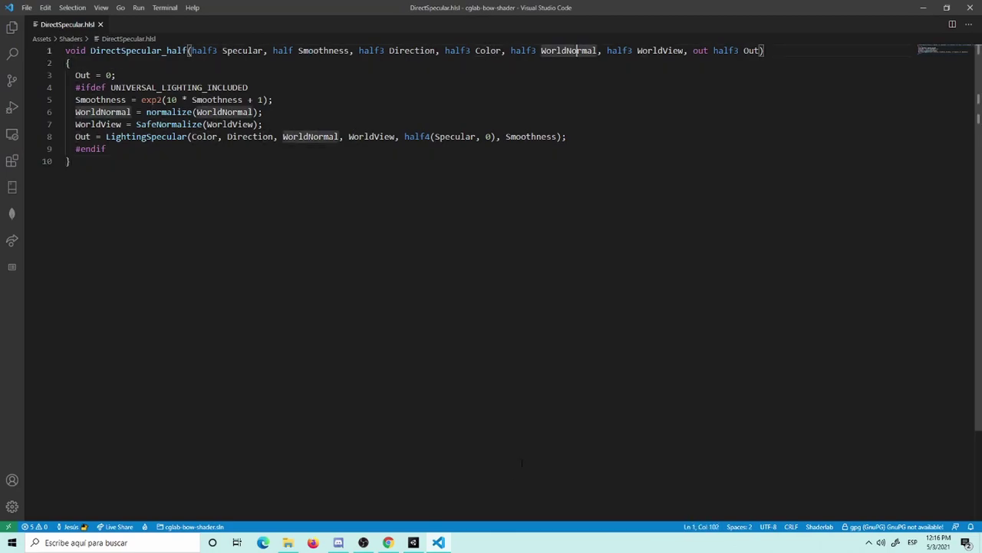
{"action": "left_click", "coordinate": [428, 543]}
{"action": "left_click", "coordinate": [943, 210]}
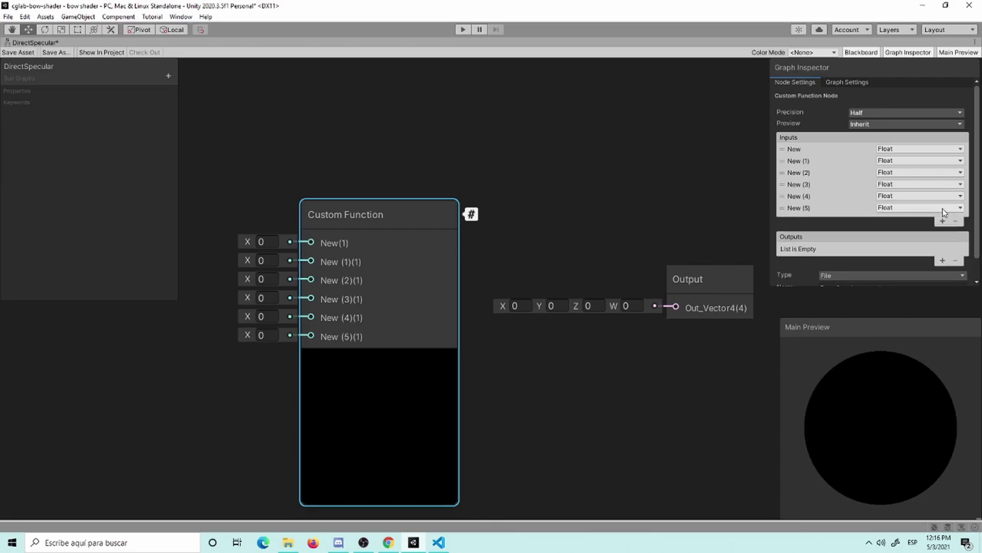
Add a Vector 3 output named Out and wire it to the Output node.
{"action": "left_click", "coordinate": [943, 261]}
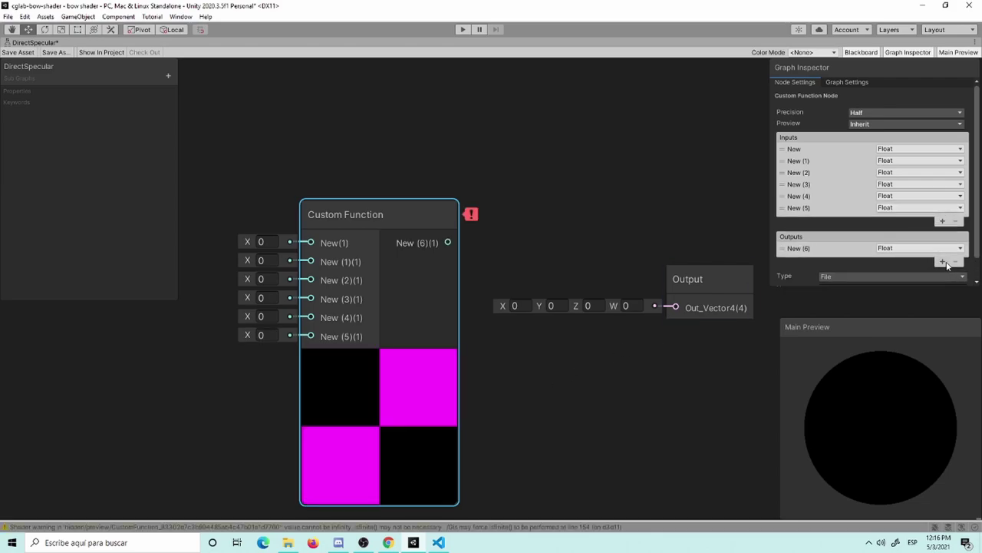
{"action": "left_click", "coordinate": [805, 249]}
{"action": "type", "text": "Out"}
{"action": "key", "text": "Return"}
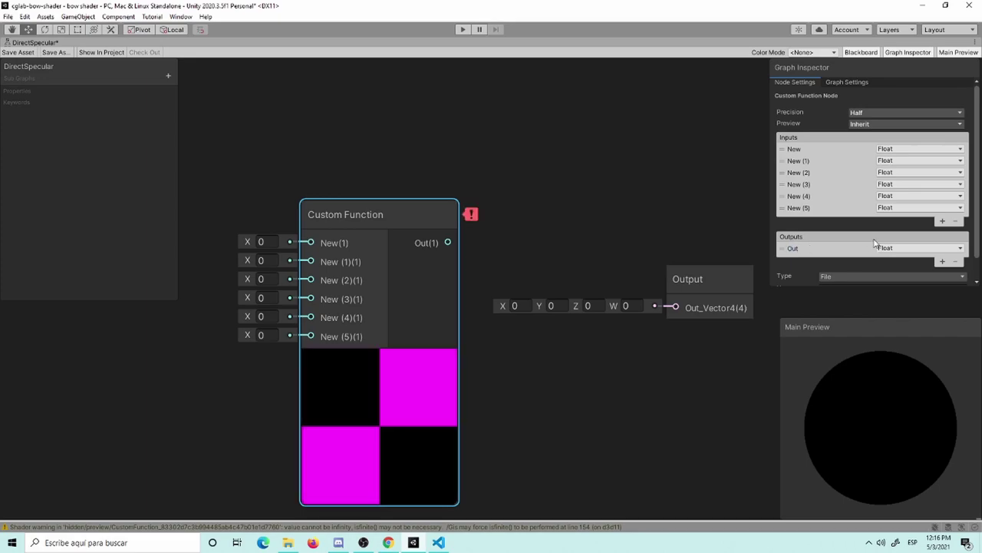
{"action": "left_click", "coordinate": [932, 250]}
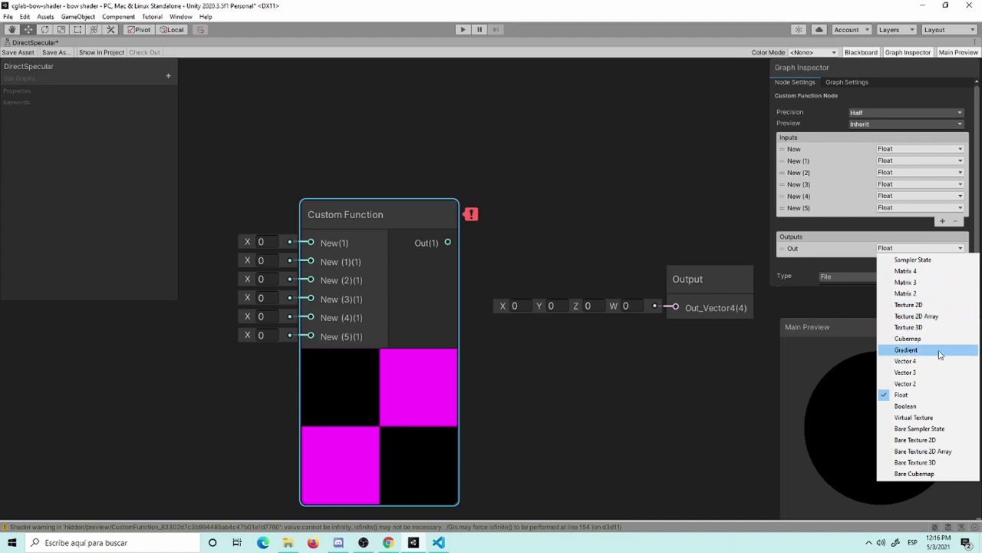
{"action": "left_click", "coordinate": [929, 372]}
{"action": "left_click_drag", "start_coordinate": [448, 243], "coordinate": [669, 307]}
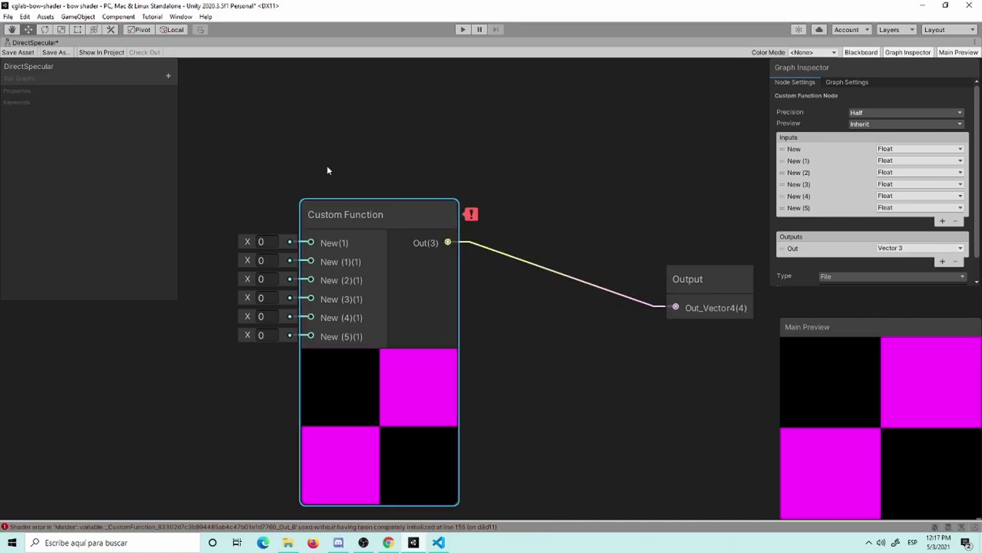
{"action": "middle_click_drag", "start_coordinate": [329, 169], "coordinate": [450, 157]}
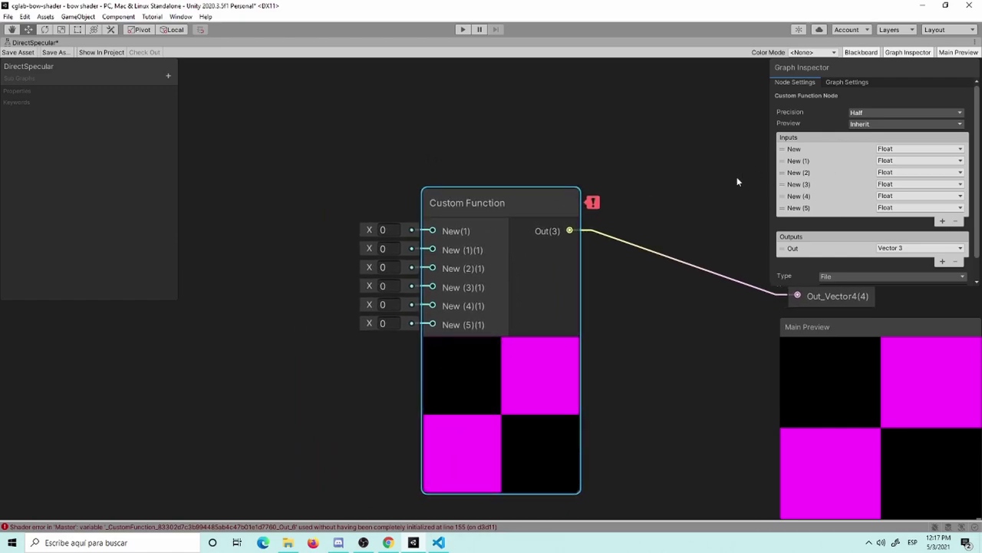
{"action": "middle_click_drag", "start_coordinate": [737, 182], "coordinate": [605, 188]}
Rename the Output node's input to Out and make it a Vector 3.
{"action": "left_click", "coordinate": [706, 270]}
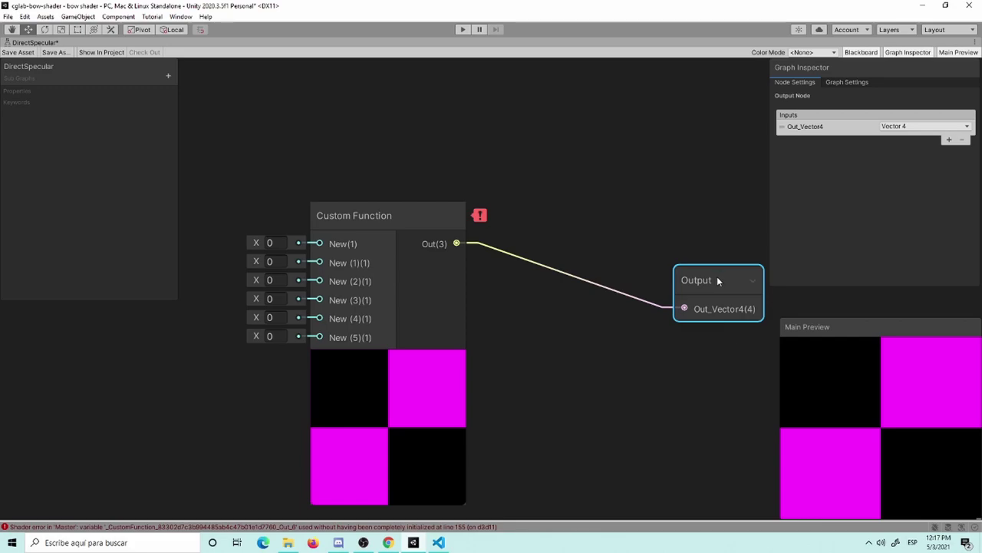
{"action": "double_click", "coordinate": [805, 126]}
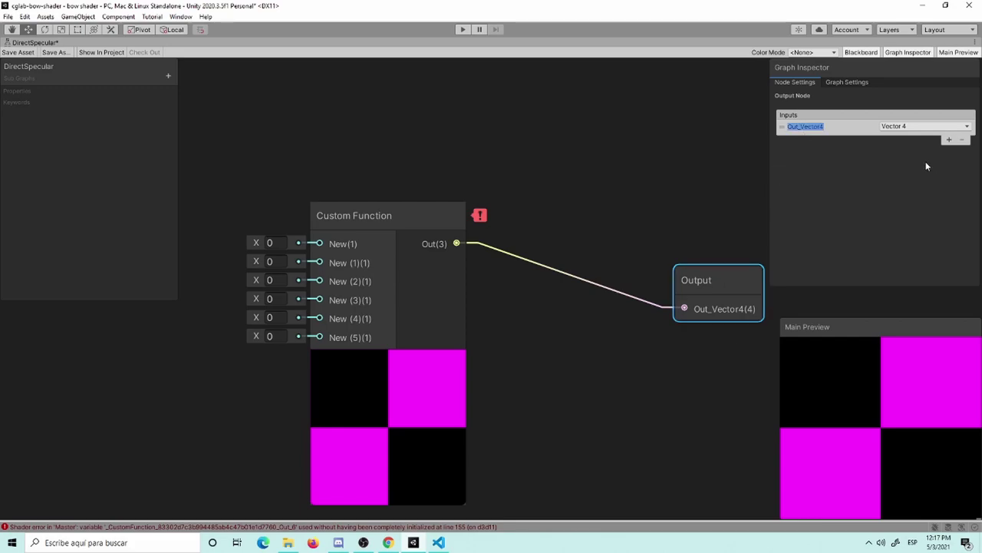
{"action": "key", "text": "BackSpace"}
{"action": "type", "text": "Out"}
{"action": "key", "text": "Return"}
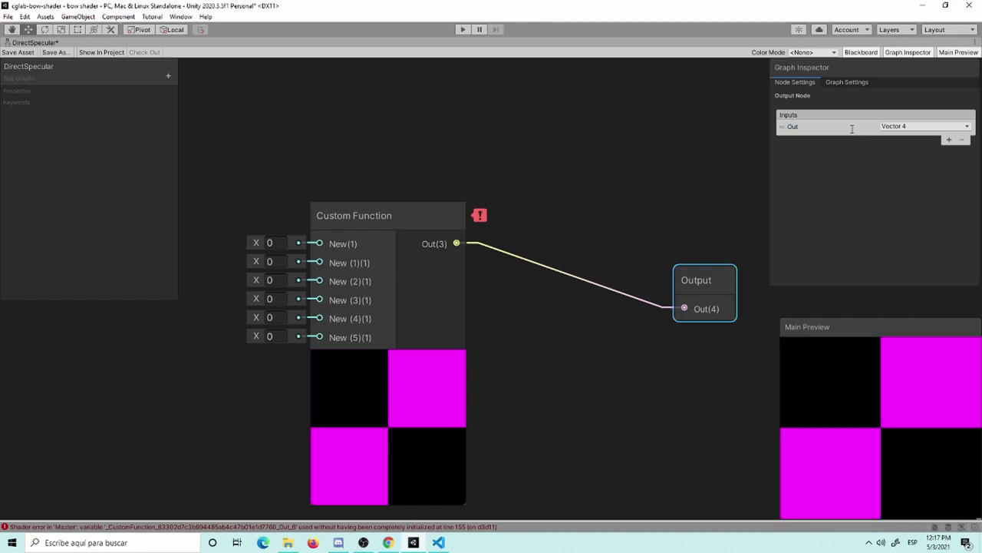
{"action": "left_click", "coordinate": [890, 126]}
{"action": "left_click", "coordinate": [939, 251]}
Pick out the Specular parameter name from the HLSL signature and return to the graph.
{"action": "left_click", "coordinate": [441, 542]}
{"action": "left_click", "coordinate": [297, 220]}
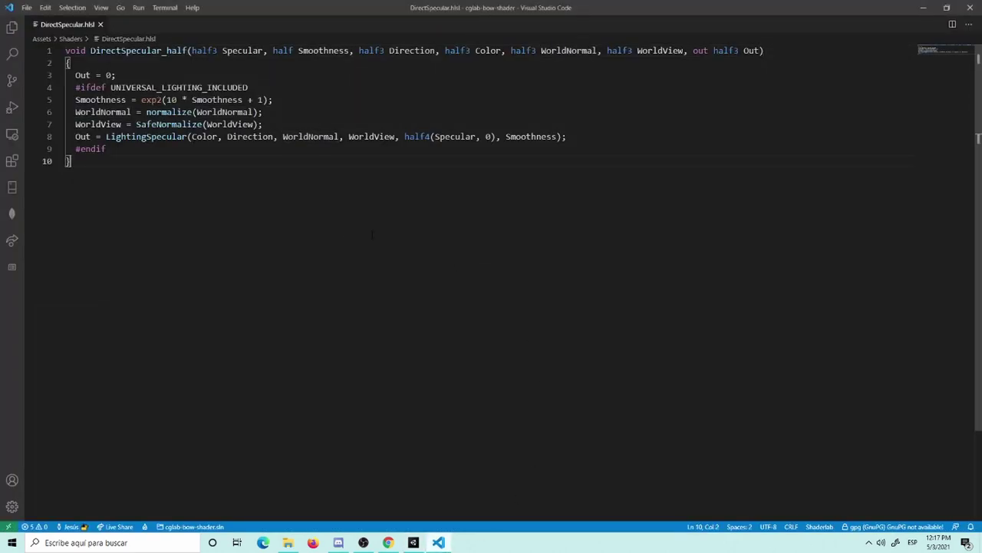
{"action": "double_click", "coordinate": [243, 50]}
{"action": "key", "text": "ctrl+c"}
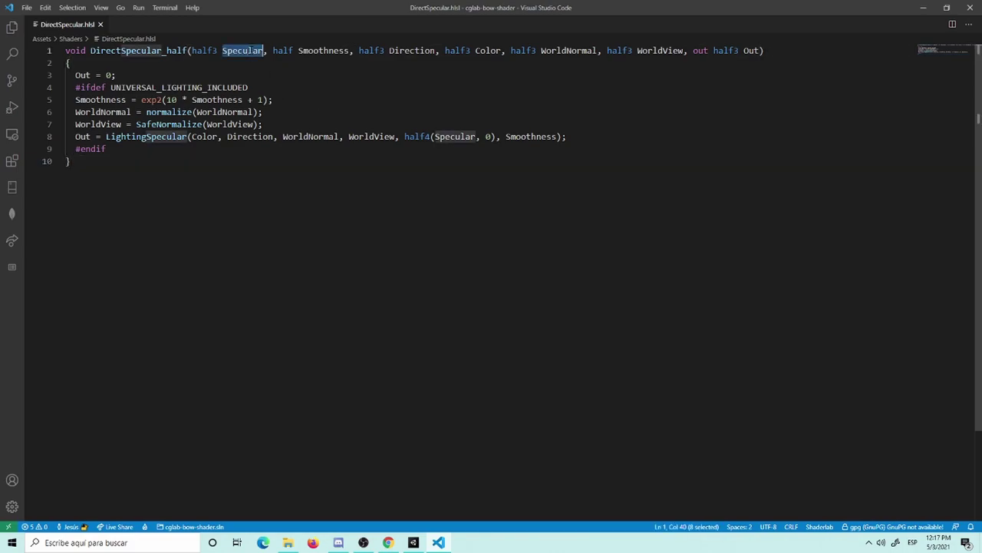
{"action": "left_click", "coordinate": [413, 542]}
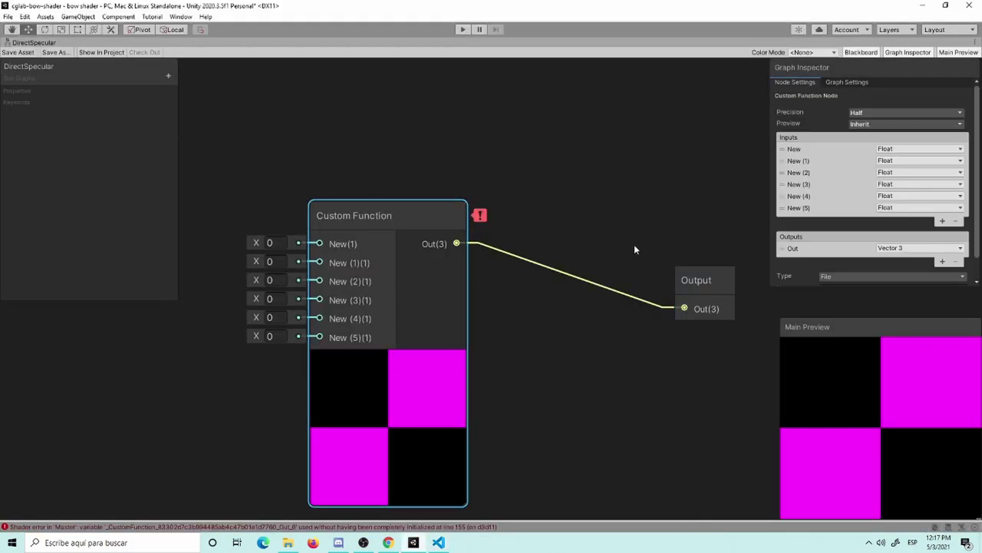
Name the first Custom Function input Specular and set its type to Vector 3.
{"action": "left_click", "coordinate": [807, 151]}
{"action": "key", "text": "ctrl+v"}
{"action": "left_click", "coordinate": [900, 154]}
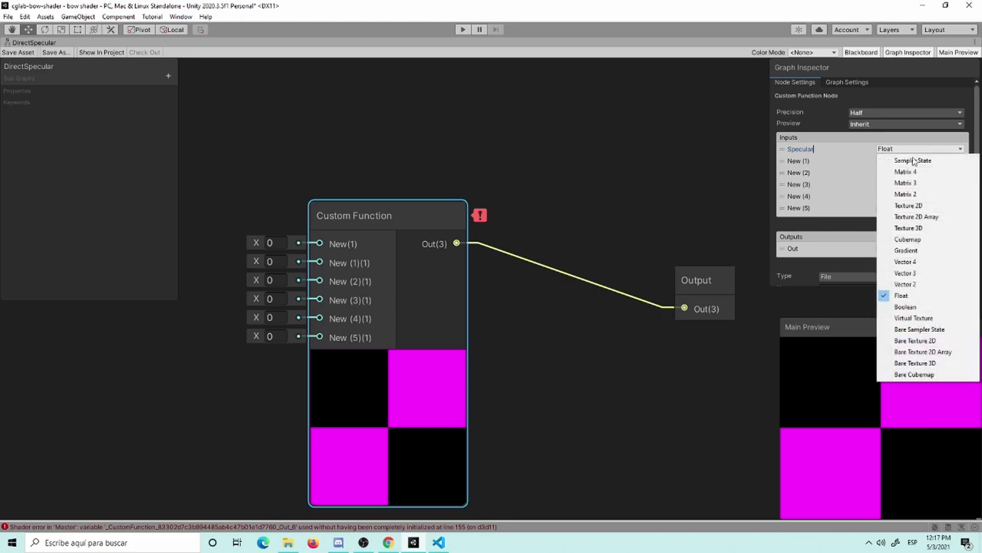
{"action": "left_click", "coordinate": [928, 274]}
{"action": "left_click", "coordinate": [828, 154]}
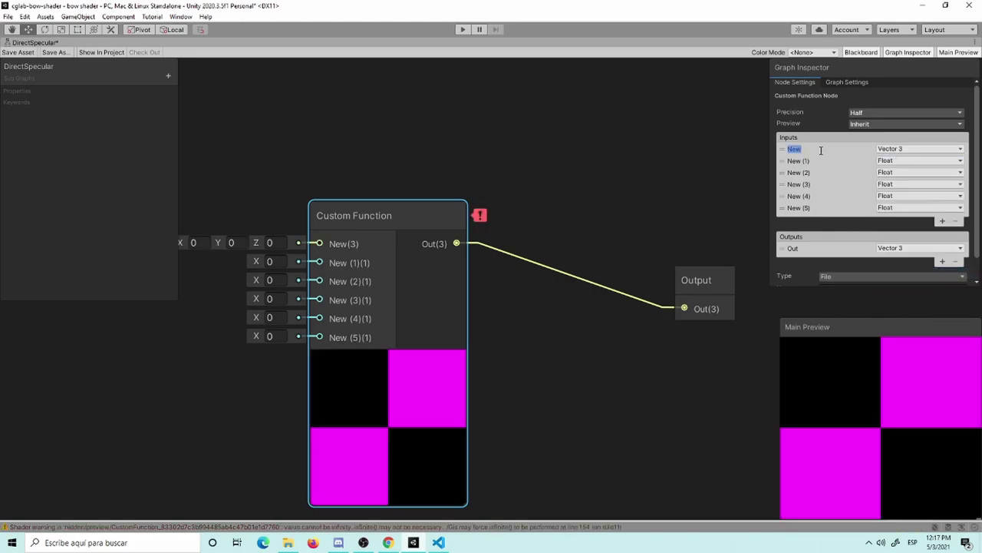
{"action": "key", "text": "ctrl+v"}
{"action": "key", "text": "Return"}
{"action": "middle_click_drag", "start_coordinate": [380, 195], "coordinate": [513, 225]}
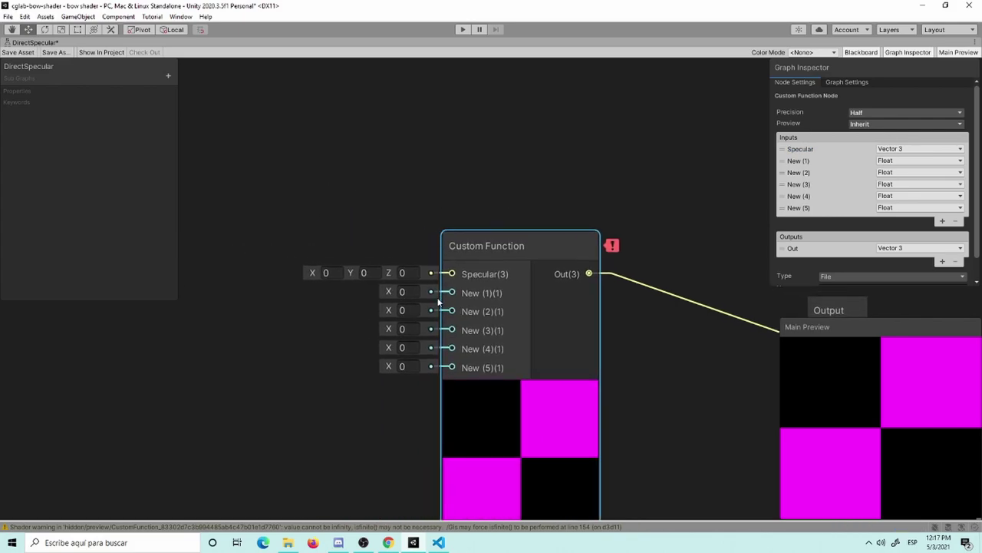
{"action": "left_click", "coordinate": [438, 541]}
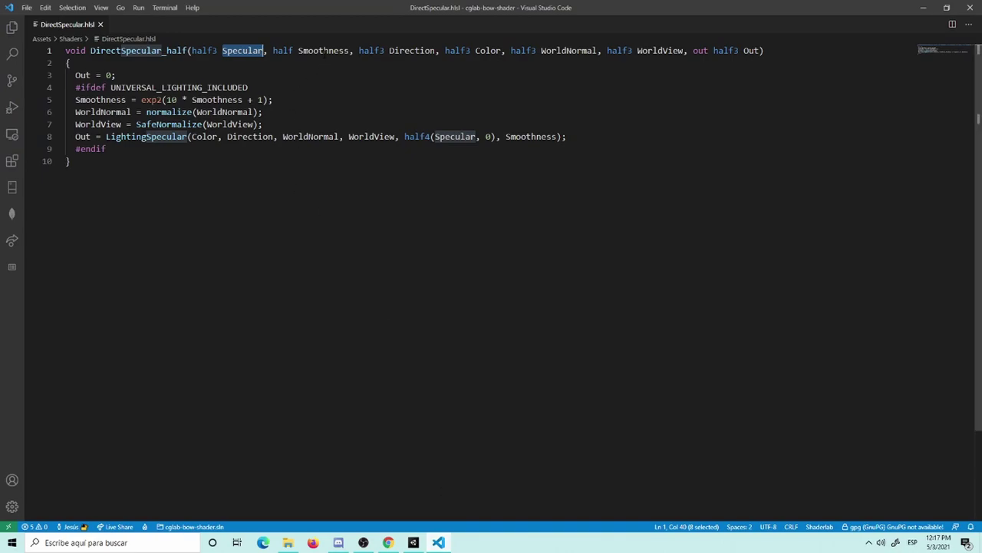
{"action": "left_click", "coordinate": [323, 51]}
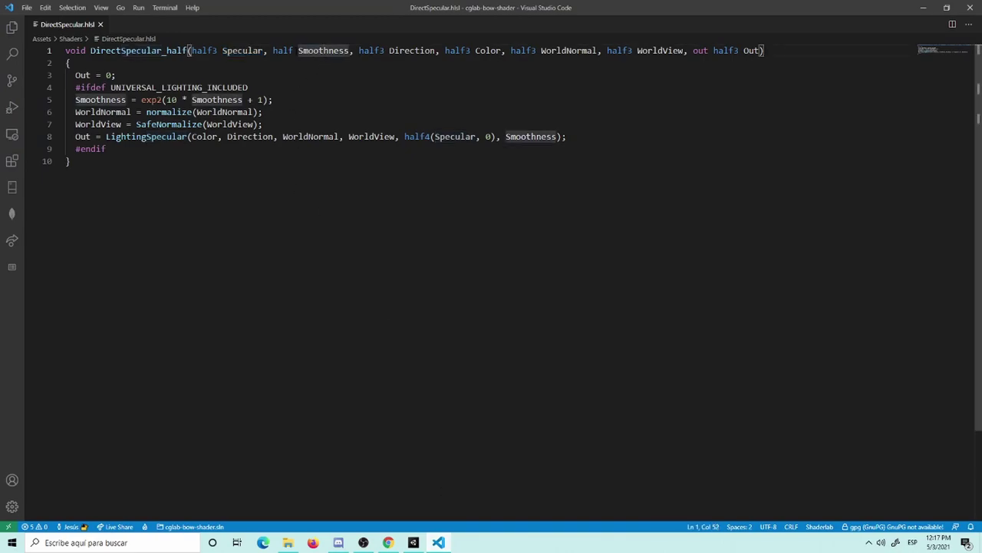
{"action": "double_click", "coordinate": [313, 51]}
{"action": "key", "text": "ctrl+c"}
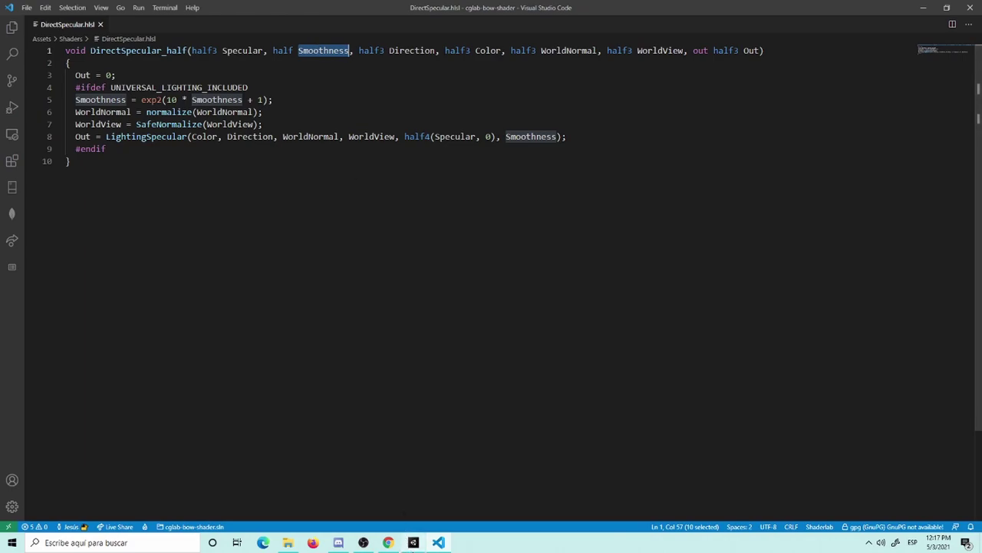
{"action": "left_click", "coordinate": [413, 541]}
{"action": "left_click", "coordinate": [913, 165]}
Rename the Custom Function's second input from New (1) to Smoothness.
{"action": "left_click", "coordinate": [802, 161]}
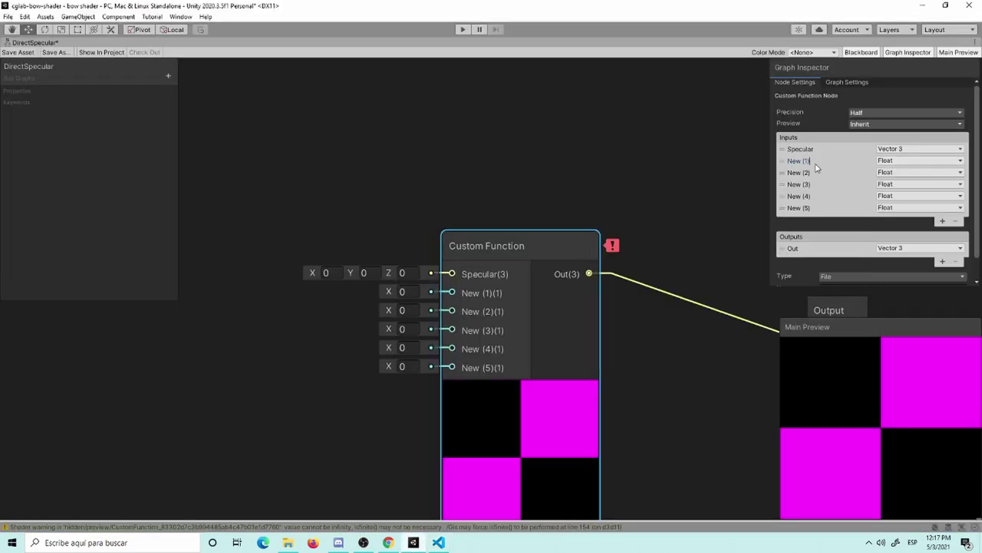
{"action": "double_click", "coordinate": [798, 160]}
{"action": "key", "text": "ctrl+v"}
{"action": "key", "text": "Return"}
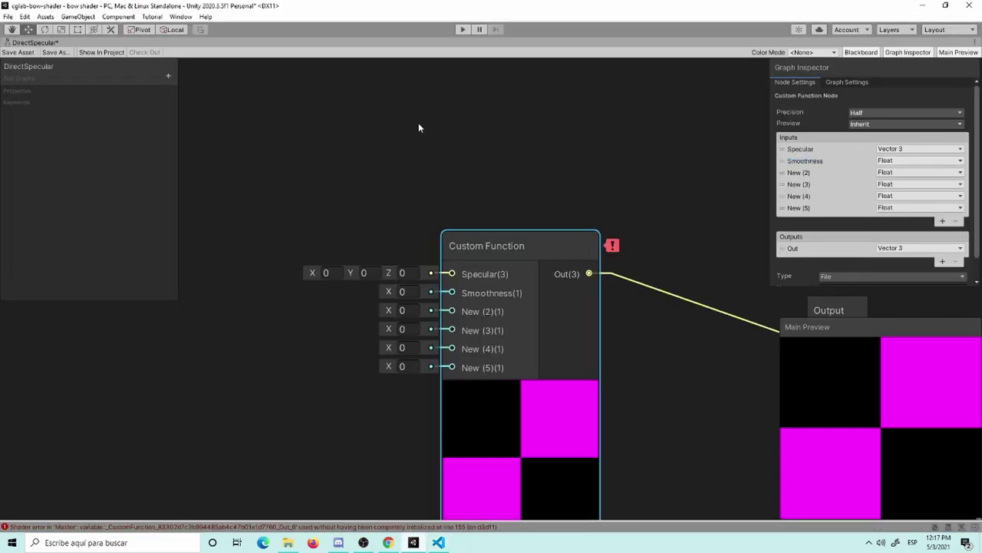
Add a Color property defaulting to opaque white and connect it to the Specular input.
{"action": "left_click", "coordinate": [168, 75]}
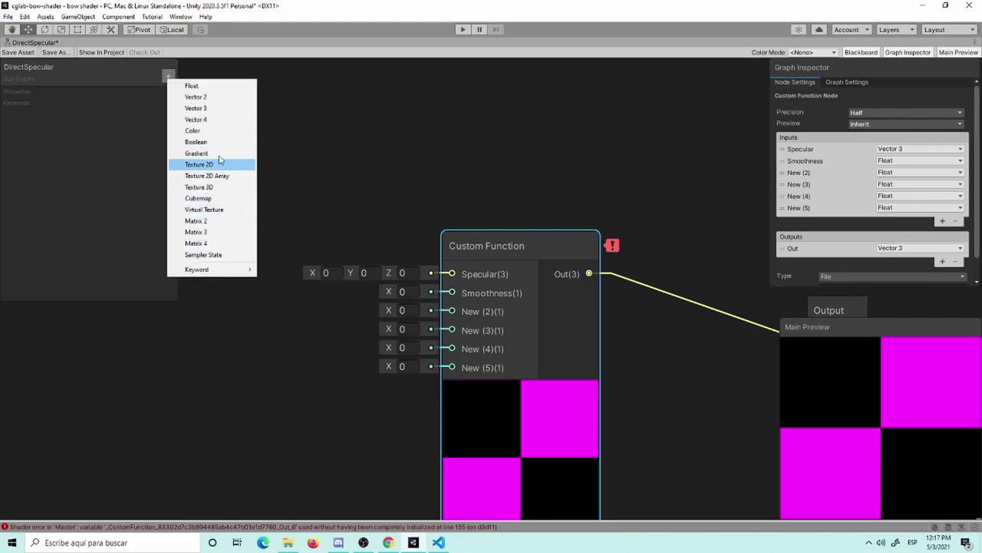
{"action": "left_click", "coordinate": [193, 130]}
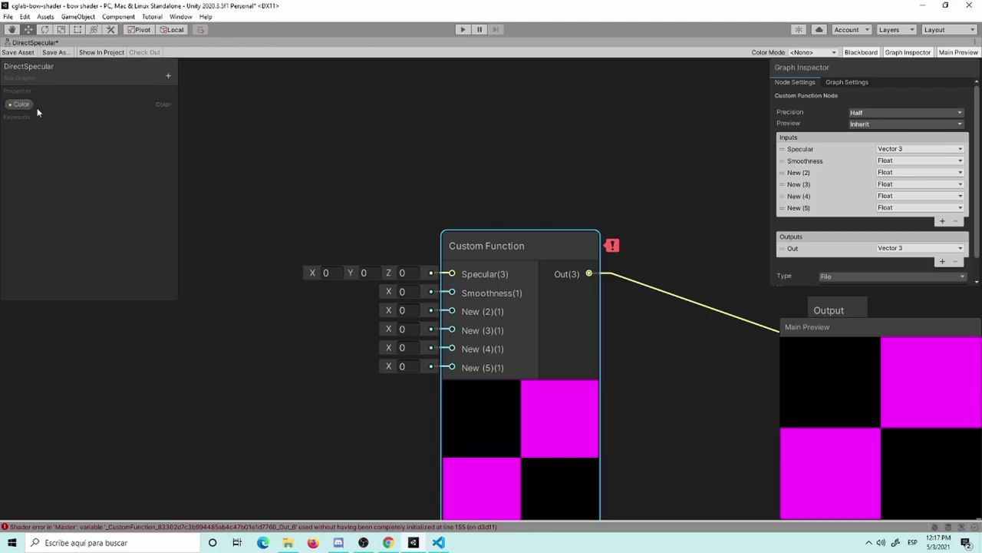
{"action": "left_click", "coordinate": [28, 108]}
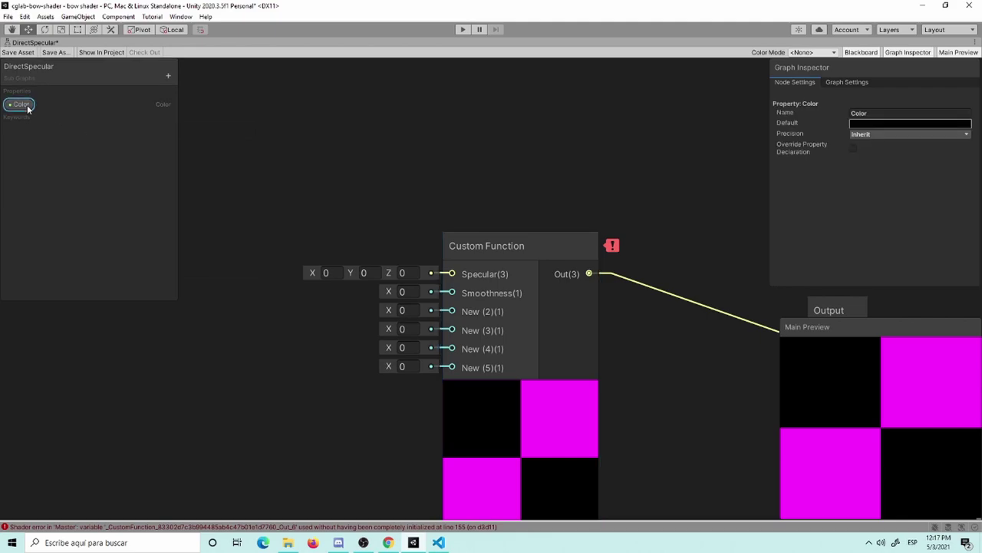
{"action": "left_click", "coordinate": [867, 124]}
{"action": "left_click", "coordinate": [912, 207]}
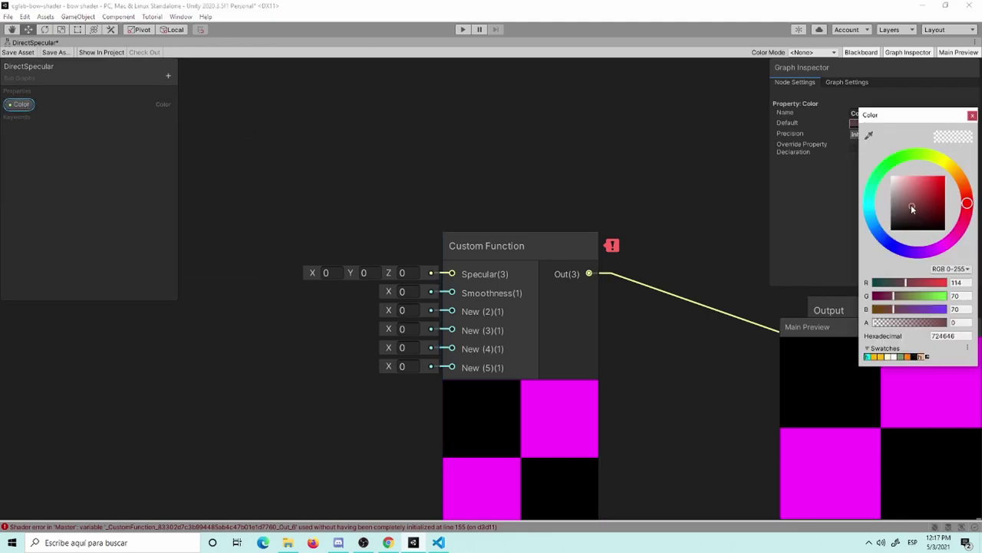
{"action": "left_click_drag", "start_coordinate": [912, 208], "coordinate": [875, 135]}
{"action": "left_click_drag", "start_coordinate": [927, 321], "coordinate": [979, 322]}
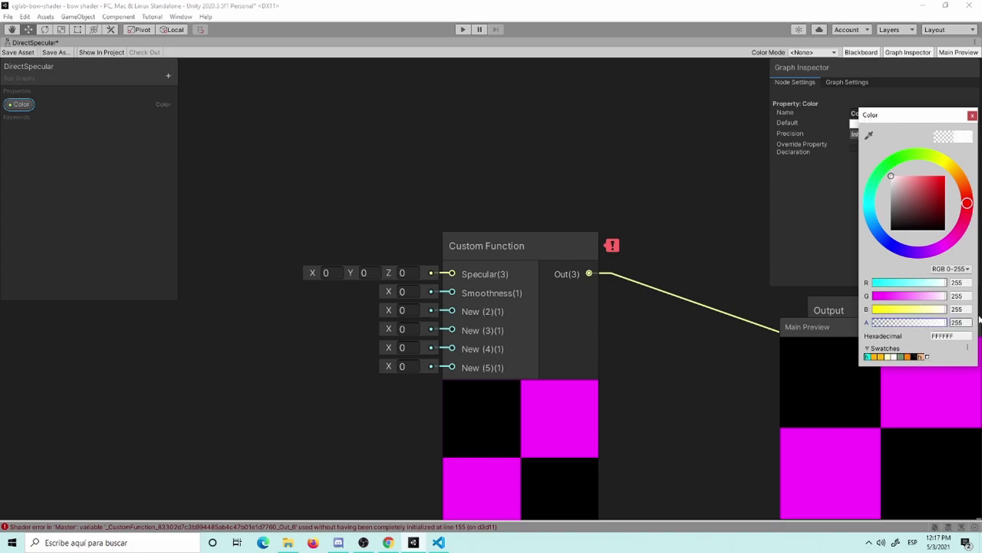
{"action": "left_click", "coordinate": [973, 116]}
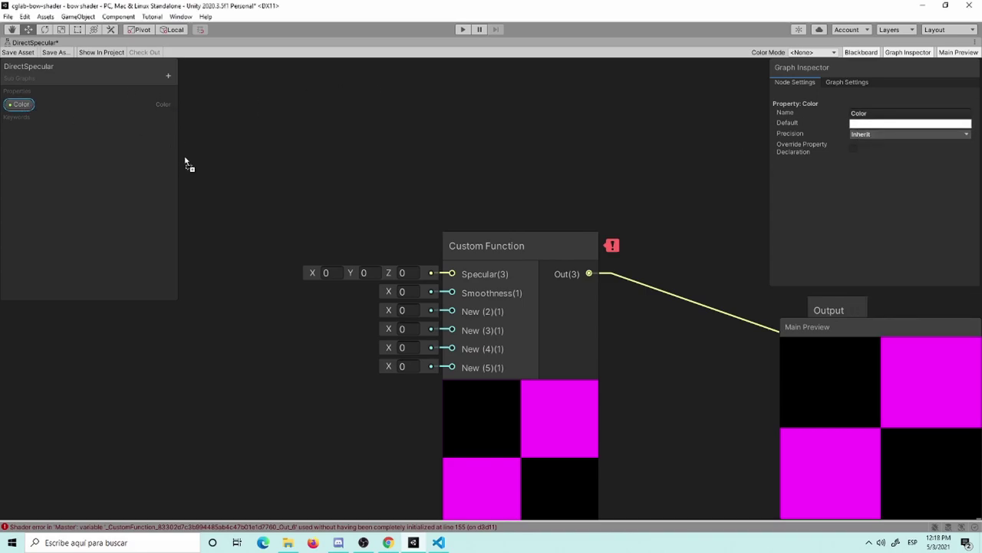
{"action": "mouse_move", "coordinate": [185, 162]}
{"action": "left_mouse_down"}
{"action": "mouse_move", "coordinate": [222, 204]}
{"action": "mouse_move", "coordinate": [431, 273]}
{"action": "left_mouse_up"}
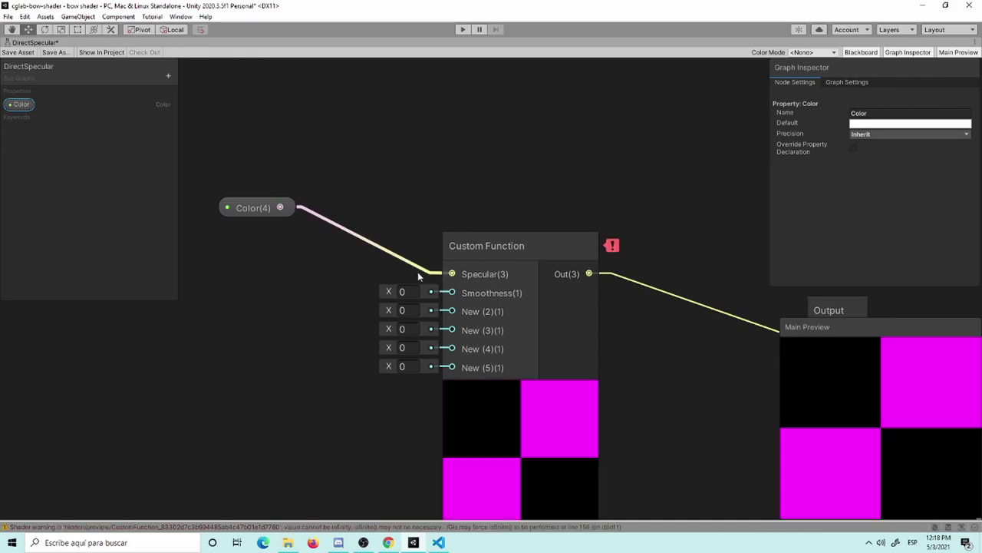
Add a Float property named Smoothness and wire it into the Smoothness input.
{"action": "left_click", "coordinate": [168, 75]}
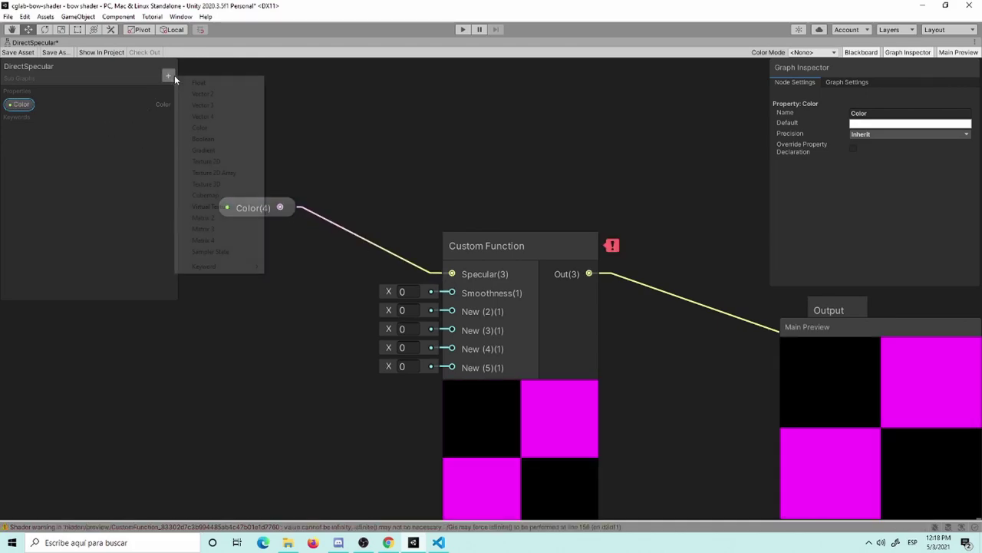
{"action": "left_click", "coordinate": [218, 82]}
{"action": "type", "text": "Smoo"}
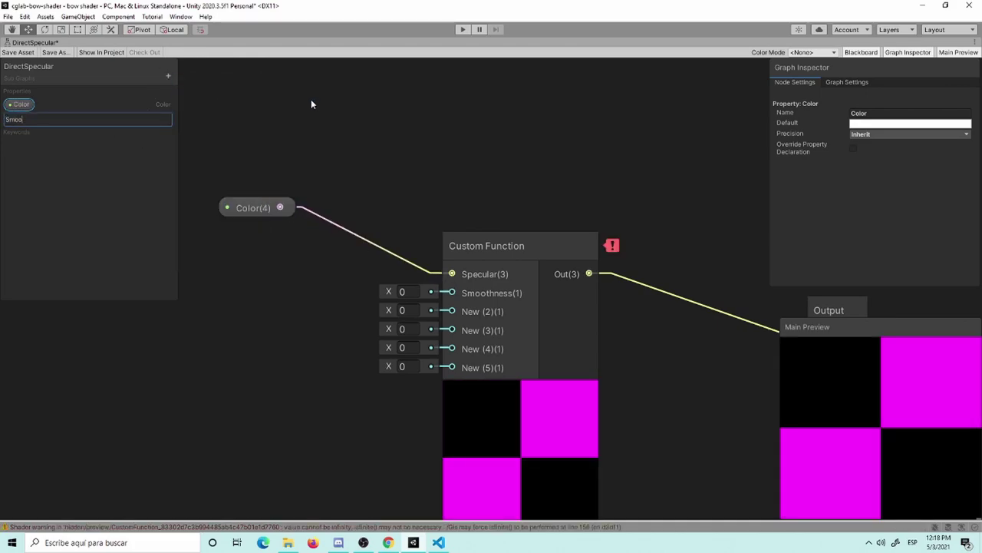
{"action": "type", "text": "thness"}
{"action": "key", "text": "Return"}
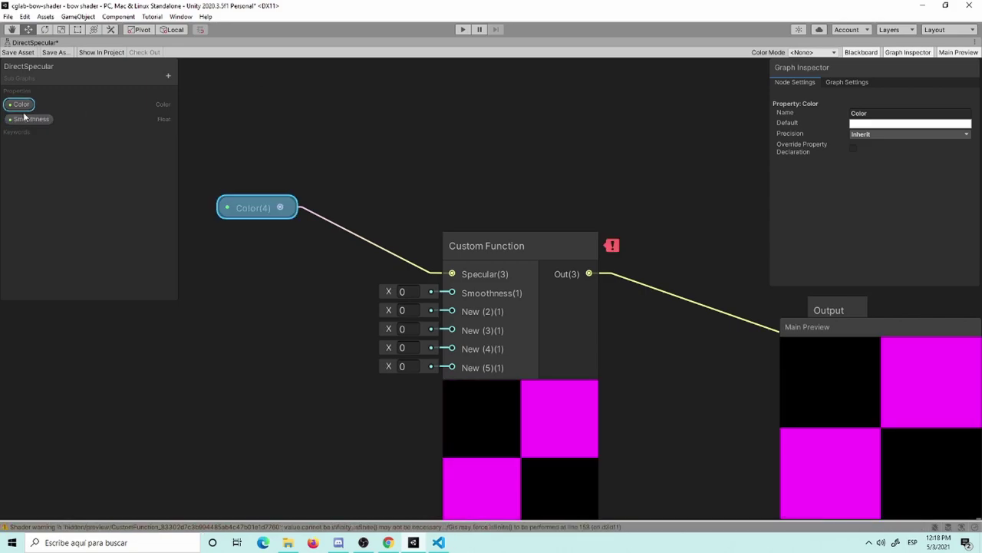
{"action": "mouse_move", "coordinate": [25, 118]}
{"action": "left_mouse_down"}
{"action": "mouse_move", "coordinate": [321, 279]}
{"action": "mouse_move", "coordinate": [452, 293]}
{"action": "left_mouse_up"}
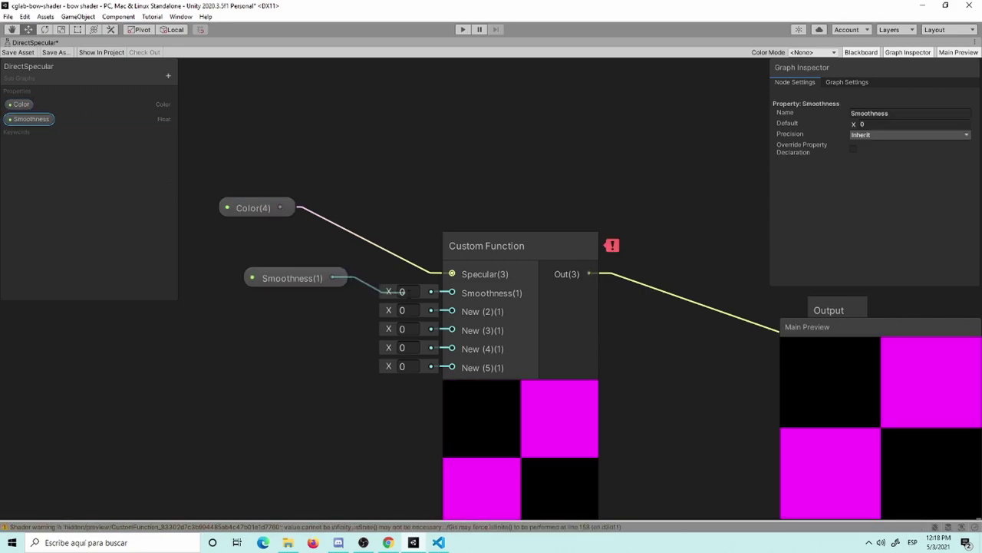
{"action": "left_click_drag", "start_coordinate": [260, 207], "coordinate": [291, 244]}
{"action": "left_click", "coordinate": [291, 330]}
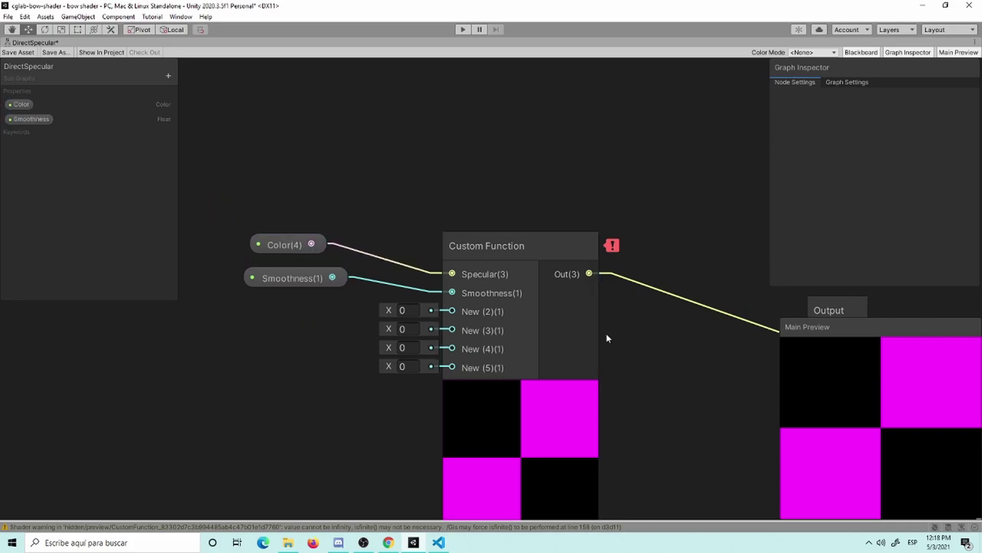
Select the third parameter name Direction in the shader code file.
{"action": "double_click", "coordinate": [551, 303]}
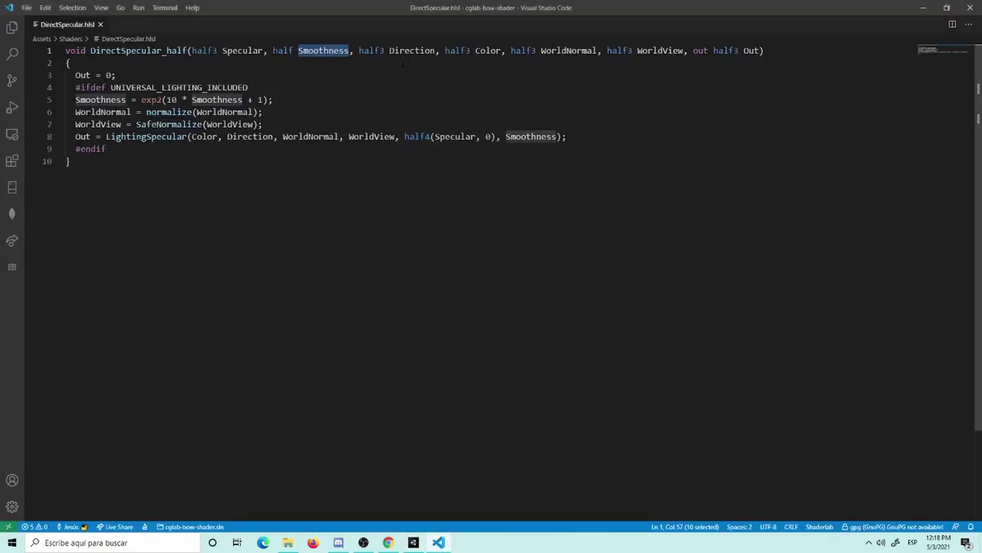
{"action": "double_click", "coordinate": [412, 50]}
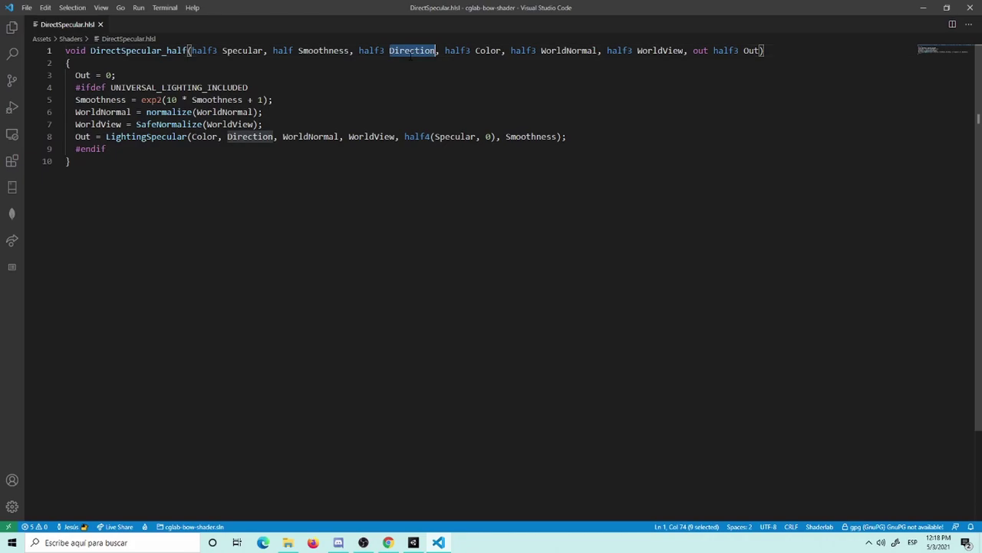
{"action": "left_click", "coordinate": [414, 542]}
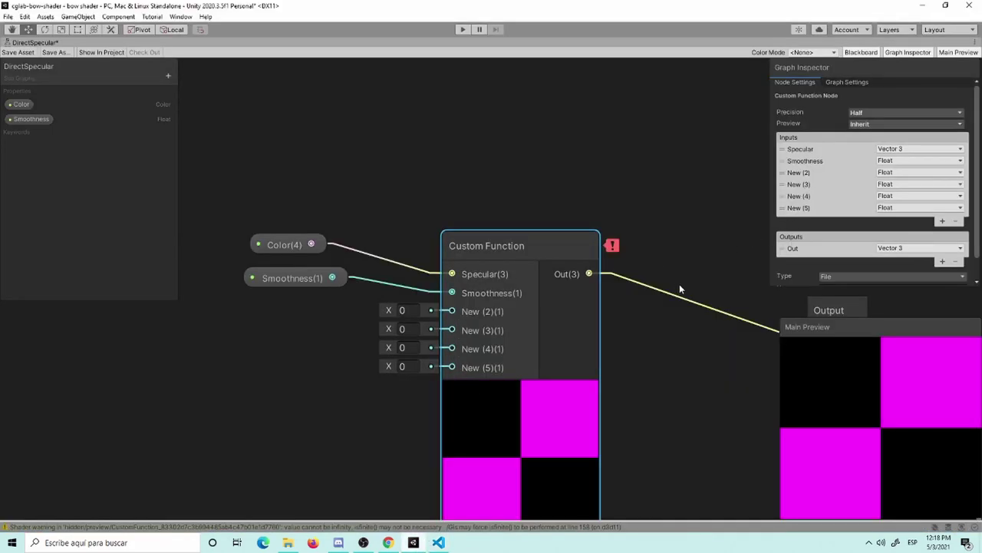
Change the third input New (2) to type Vector 3 and name it Direction.
{"action": "left_click", "coordinate": [917, 171]}
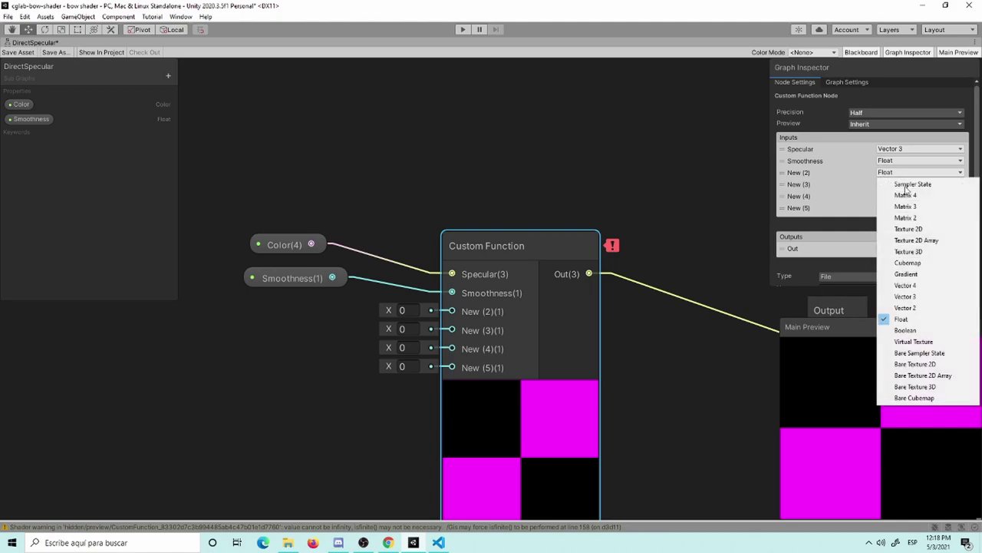
{"action": "left_click", "coordinate": [905, 297]}
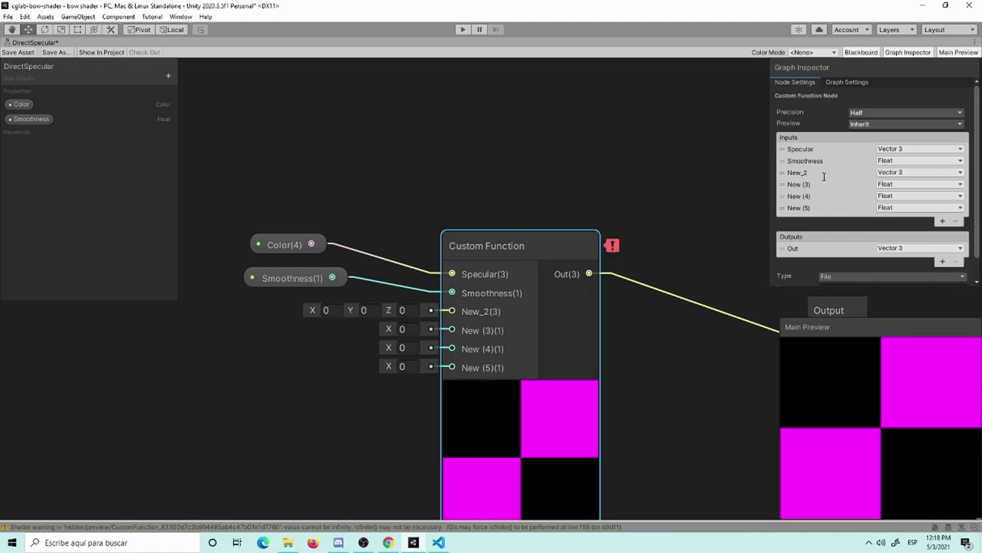
{"action": "double_click", "coordinate": [802, 172]}
{"action": "type", "text": "Direction"}
{"action": "key", "text": "Return"}
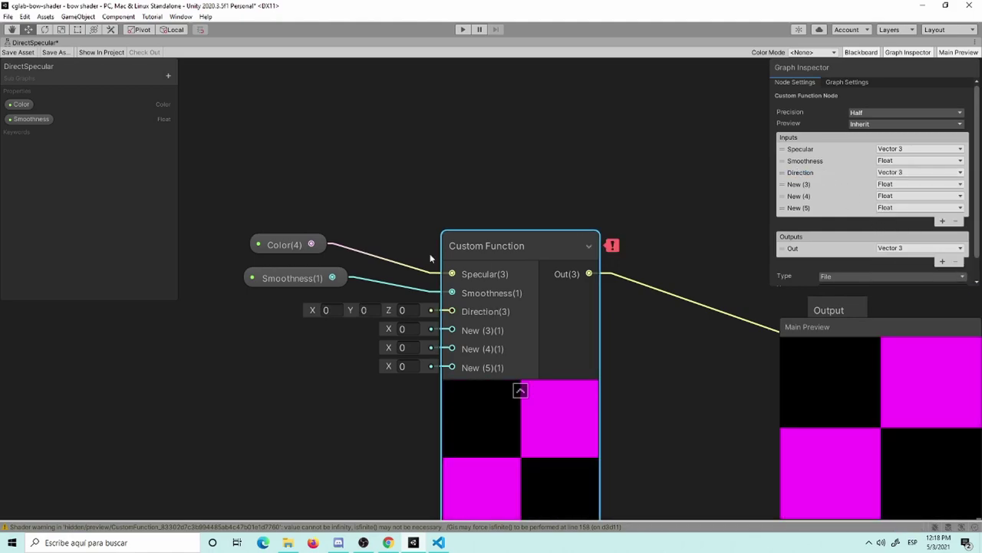
Open and dismiss the Blackboard's property-type list, then pan the graph slightly right.
{"action": "left_click", "coordinate": [168, 75]}
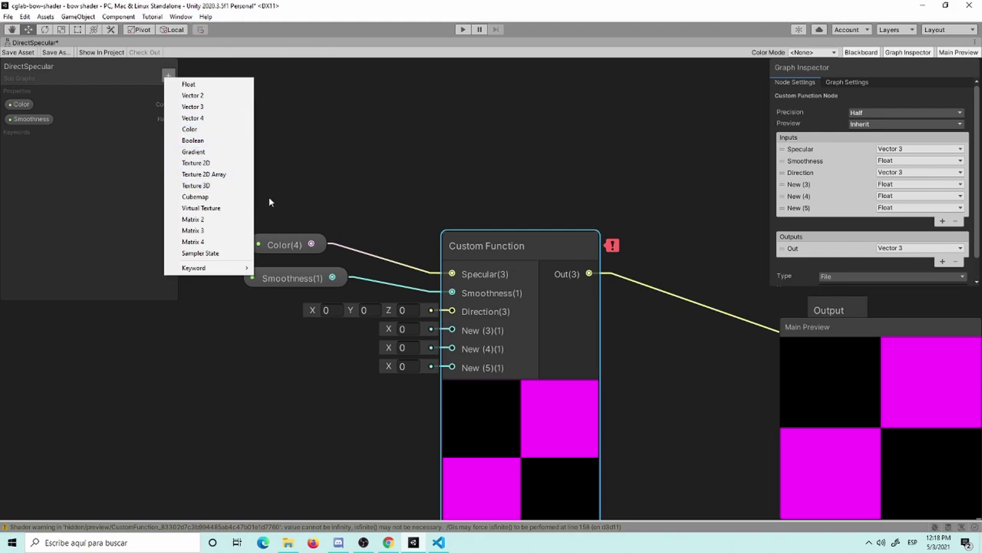
{"action": "left_click", "coordinate": [294, 203]}
{"action": "middle_click_drag", "start_coordinate": [295, 202], "coordinate": [349, 202]}
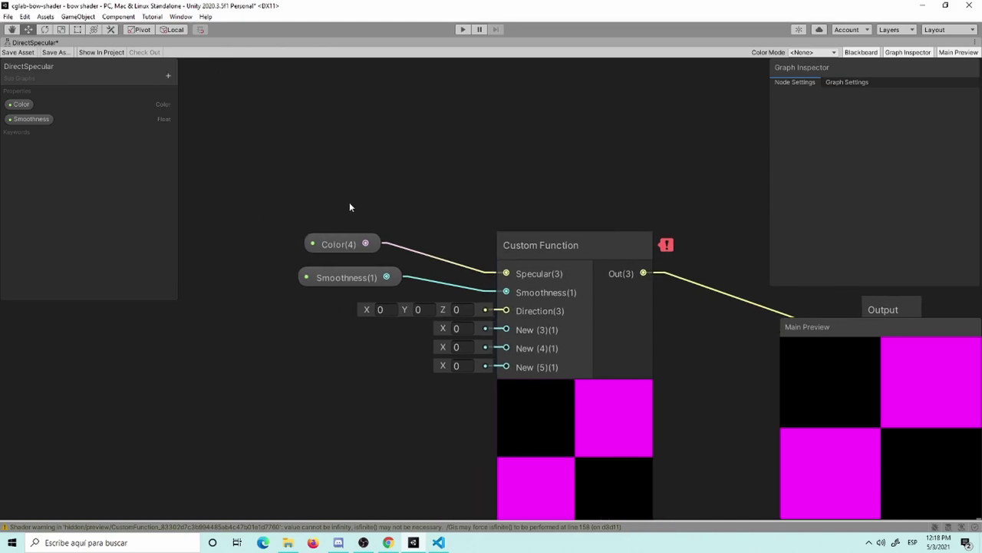
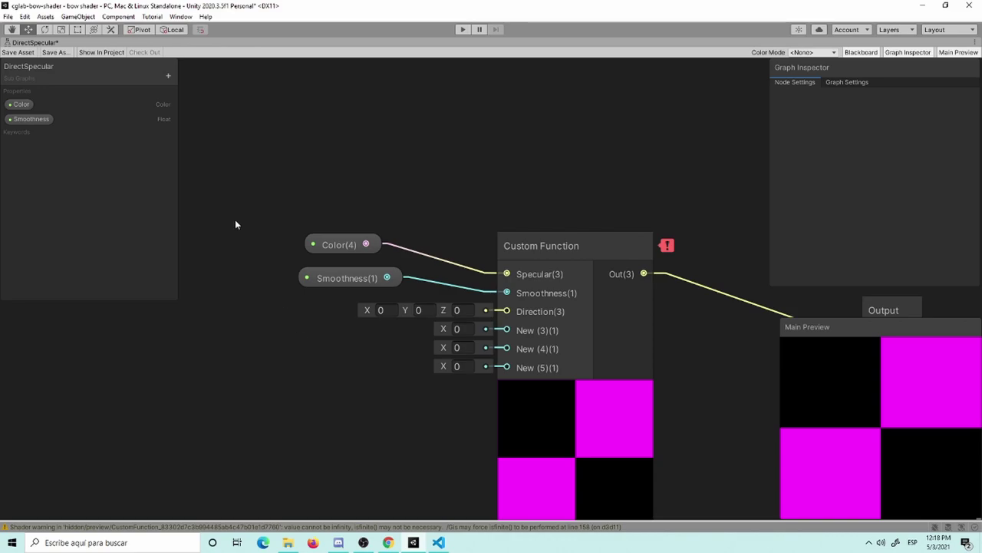
Add a Vector 3 blackboard property named Direction and place it on the graph.
{"action": "left_click", "coordinate": [168, 76]}
{"action": "left_click", "coordinate": [215, 113]}
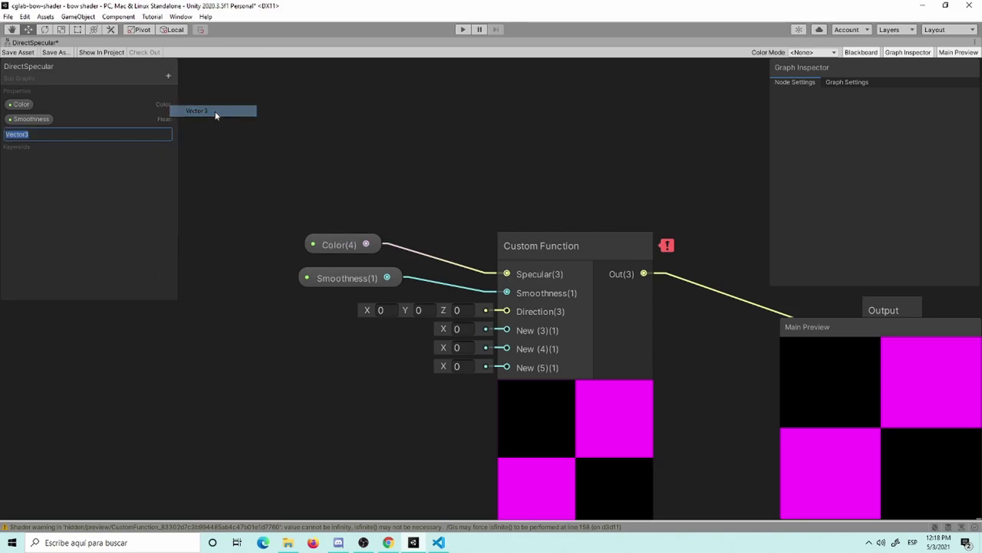
{"action": "type", "text": "Dir"}
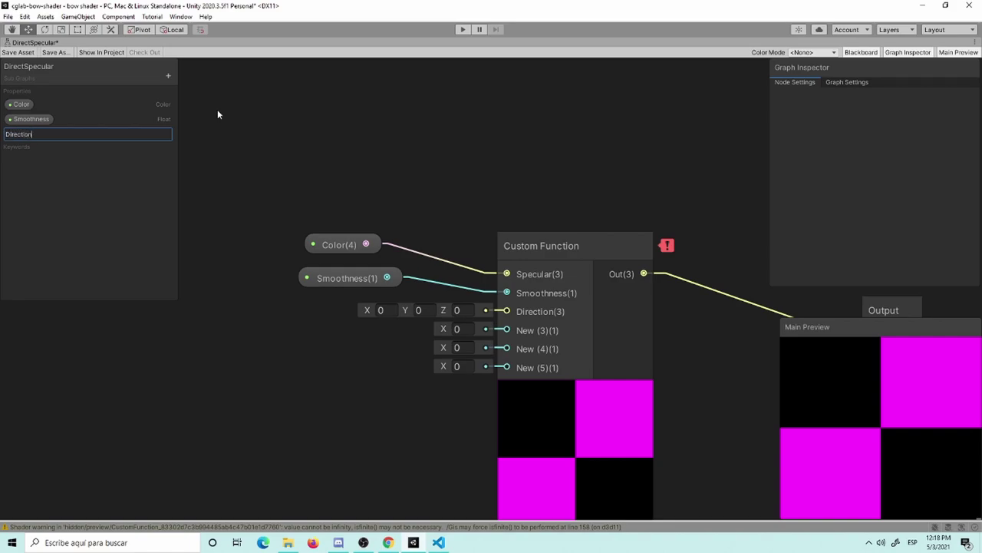
{"action": "key", "text": "Return"}
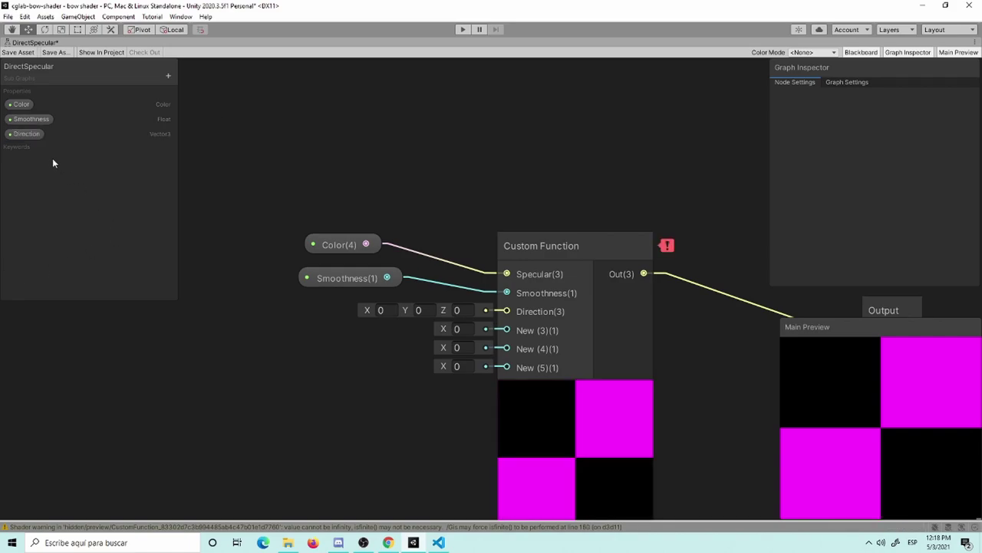
{"action": "mouse_move", "coordinate": [26, 133]}
{"action": "left_mouse_down"}
{"action": "mouse_move", "coordinate": [306, 349]}
{"action": "mouse_move", "coordinate": [491, 318]}
{"action": "left_mouse_up"}
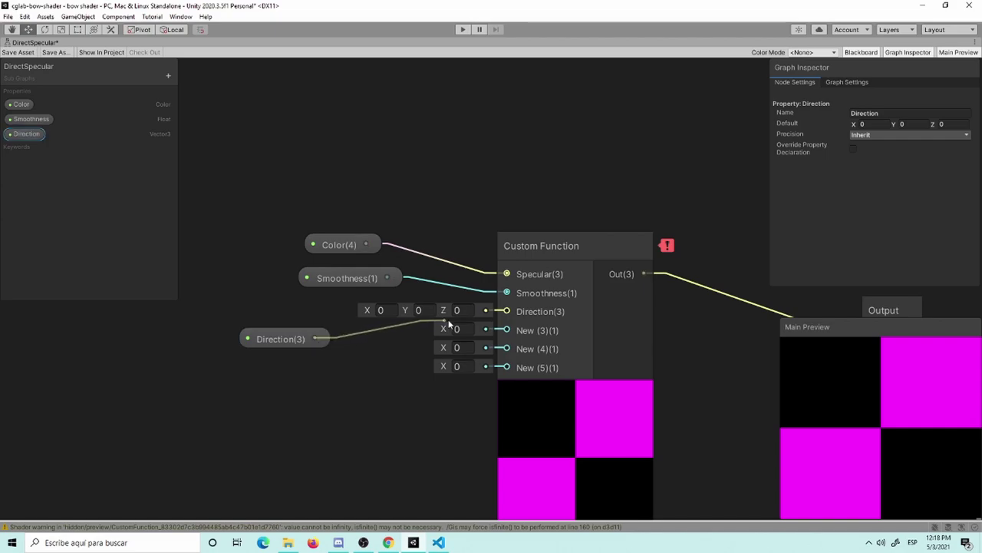
Line up the Color, Smoothness and Direction nodes beside the Custom Function's inputs.
{"action": "left_click_drag", "start_coordinate": [286, 336], "coordinate": [335, 306]}
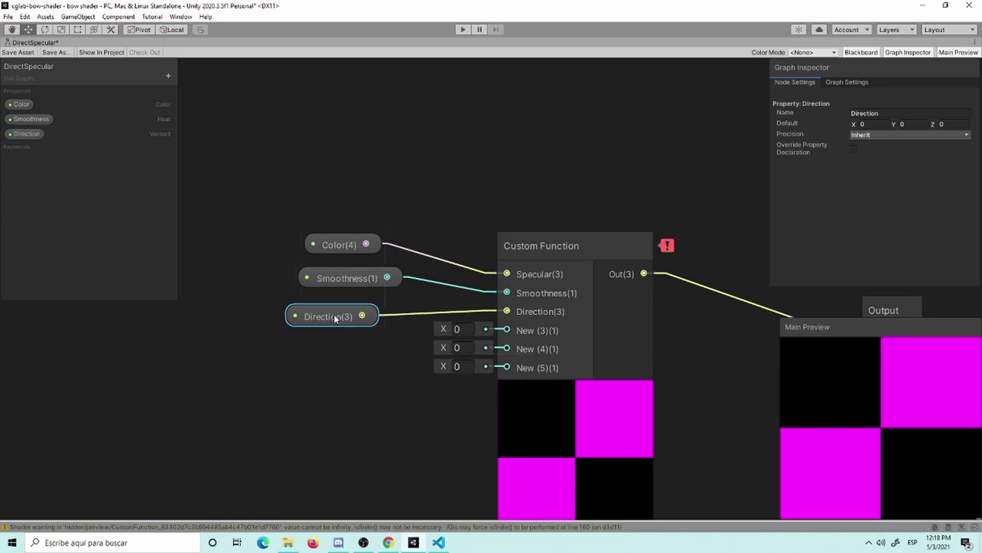
{"action": "left_click_drag", "start_coordinate": [337, 246], "coordinate": [322, 214]}
{"action": "left_click_drag", "start_coordinate": [344, 284], "coordinate": [326, 260]}
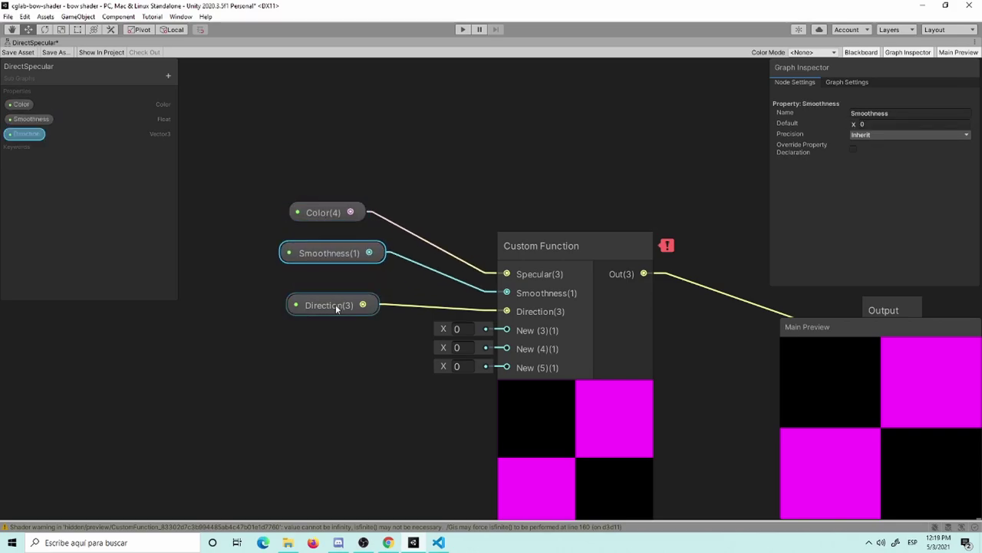
{"action": "left_click_drag", "start_coordinate": [337, 305], "coordinate": [321, 285]}
{"action": "left_click", "coordinate": [544, 328]}
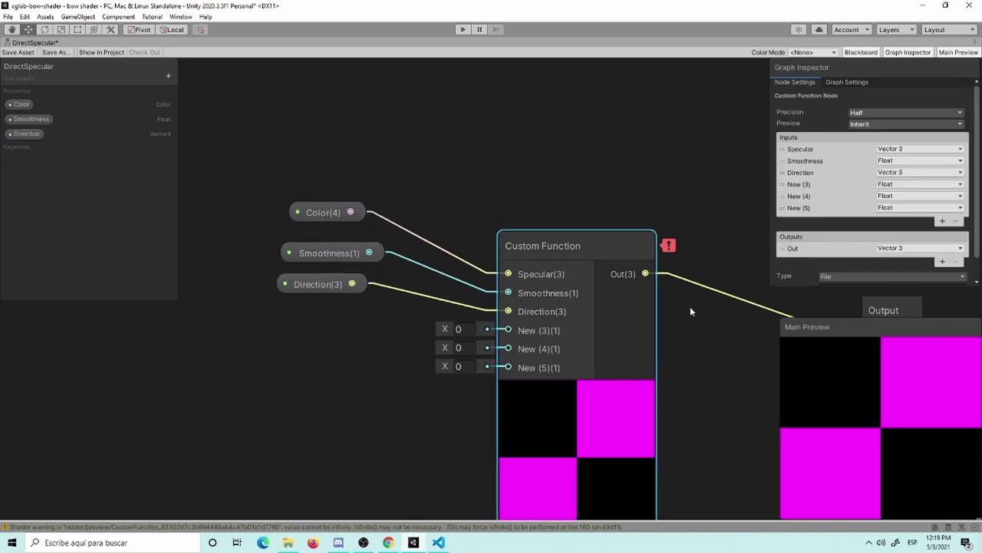
Review DirectSpecular_half's parameter order and Color usages in DirectSpecular.hlsl, then return to Unity.
{"action": "double_click", "coordinate": [576, 387]}
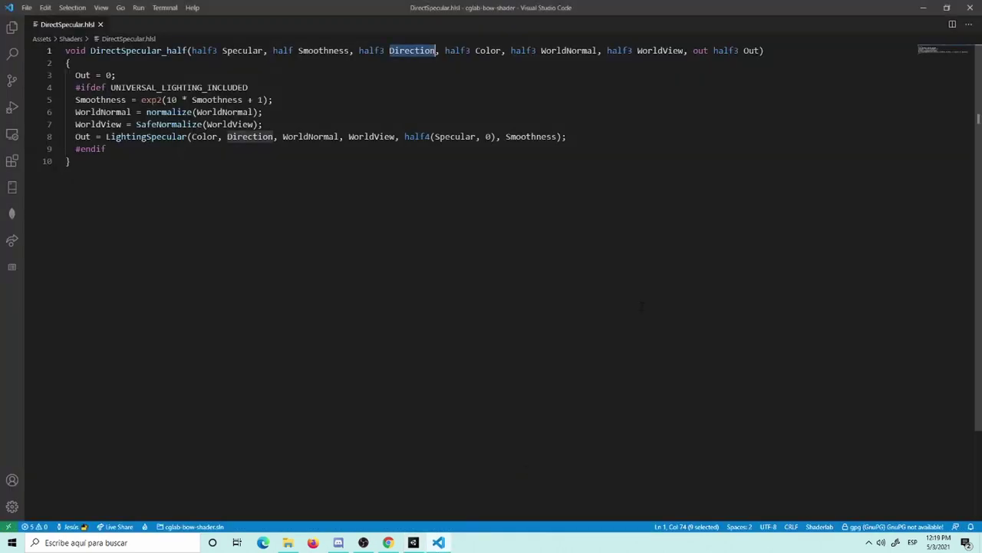
{"action": "left_click", "coordinate": [491, 75]}
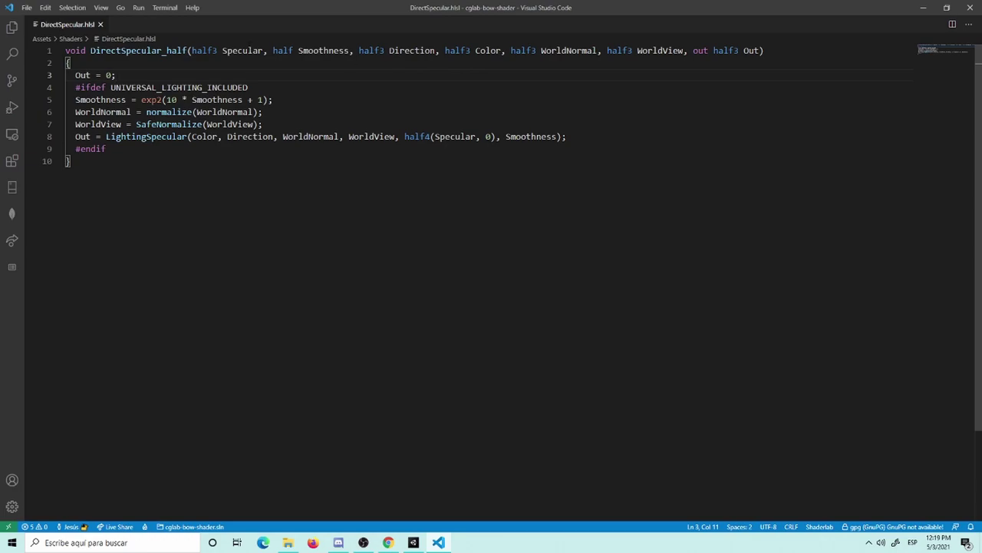
{"action": "double_click", "coordinate": [487, 50]}
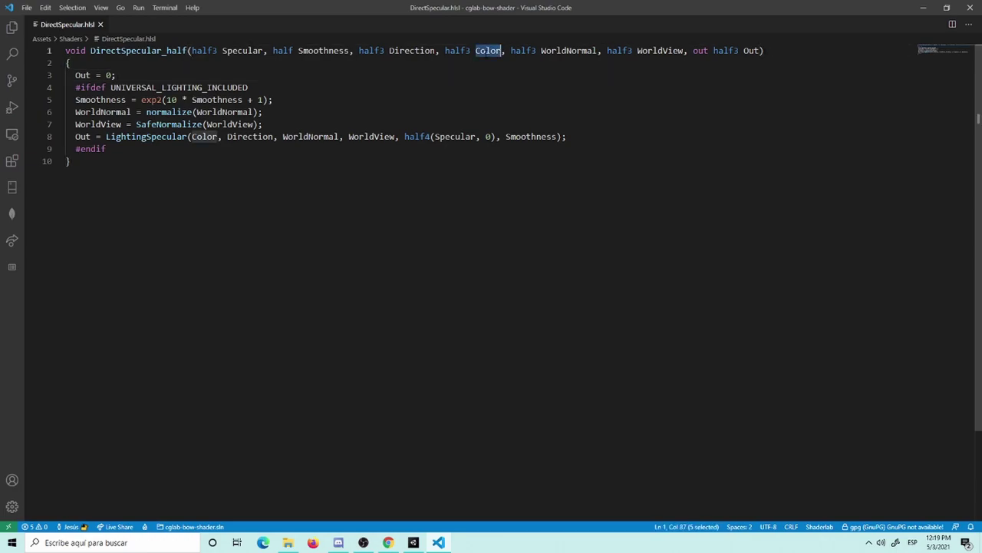
{"action": "left_click", "coordinate": [413, 542]}
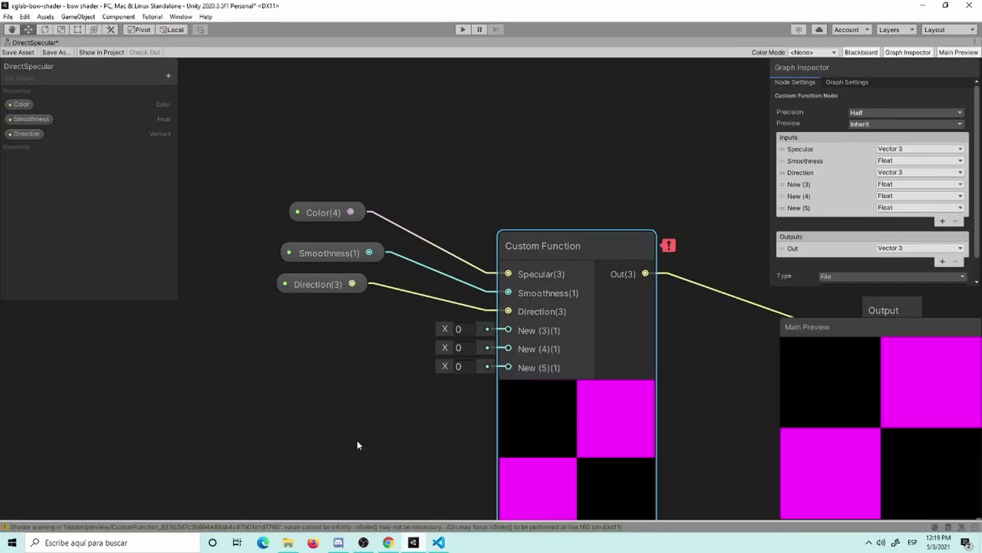
Rename the Color property to Specular.
{"action": "double_click", "coordinate": [21, 105]}
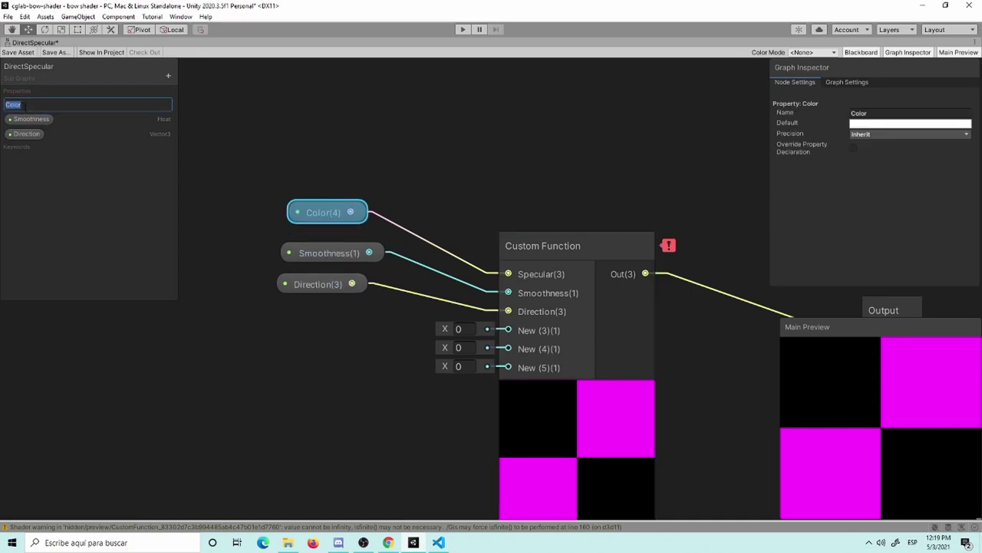
{"action": "type", "text": "Specular"}
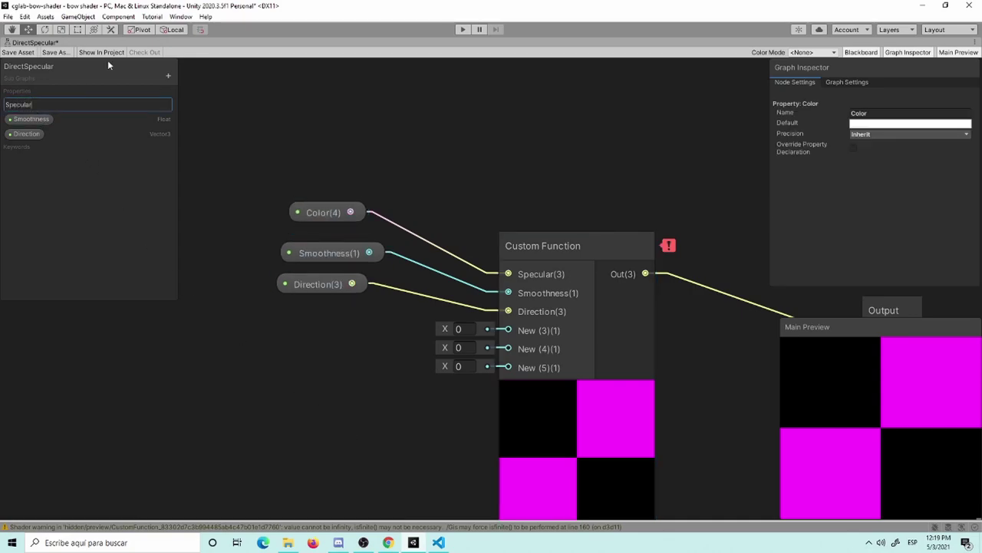
{"action": "key", "text": "Return"}
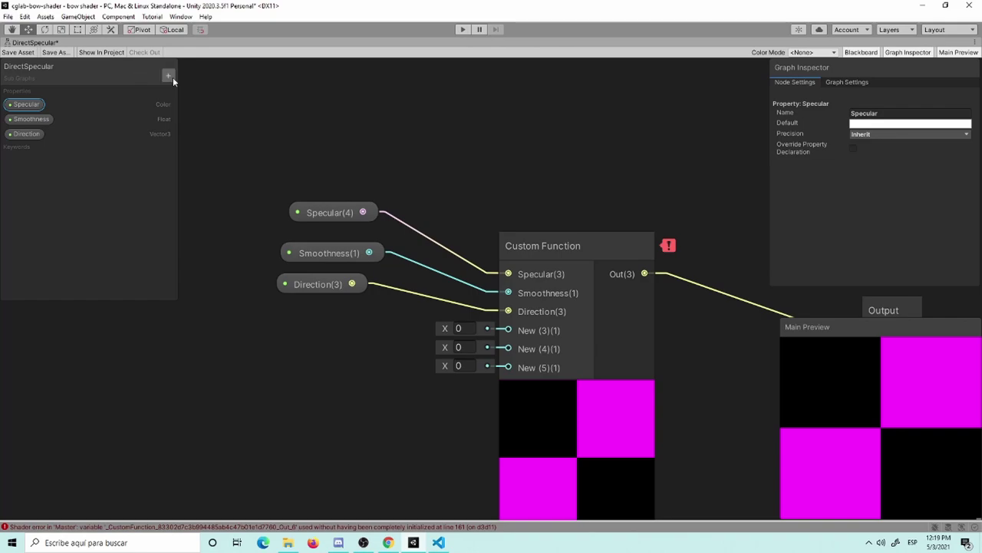
Add a new Color property with a white default and place it on the graph.
{"action": "left_click", "coordinate": [169, 77]}
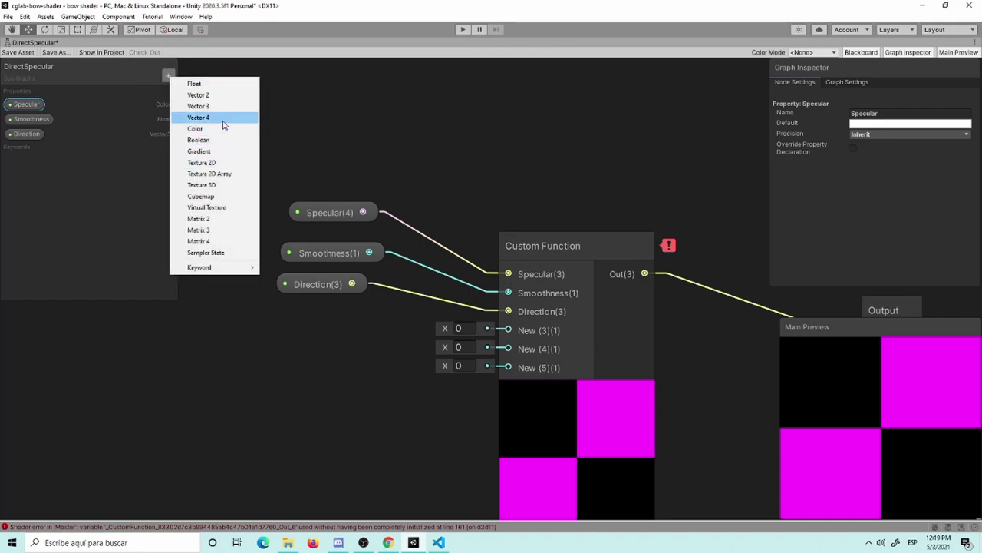
{"action": "left_click", "coordinate": [220, 130]}
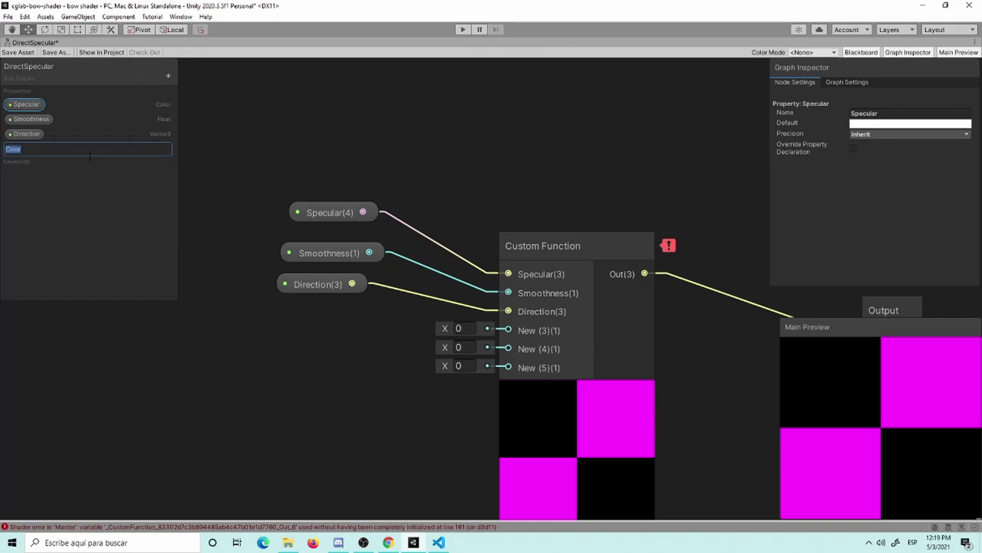
{"action": "key", "text": "Return"}
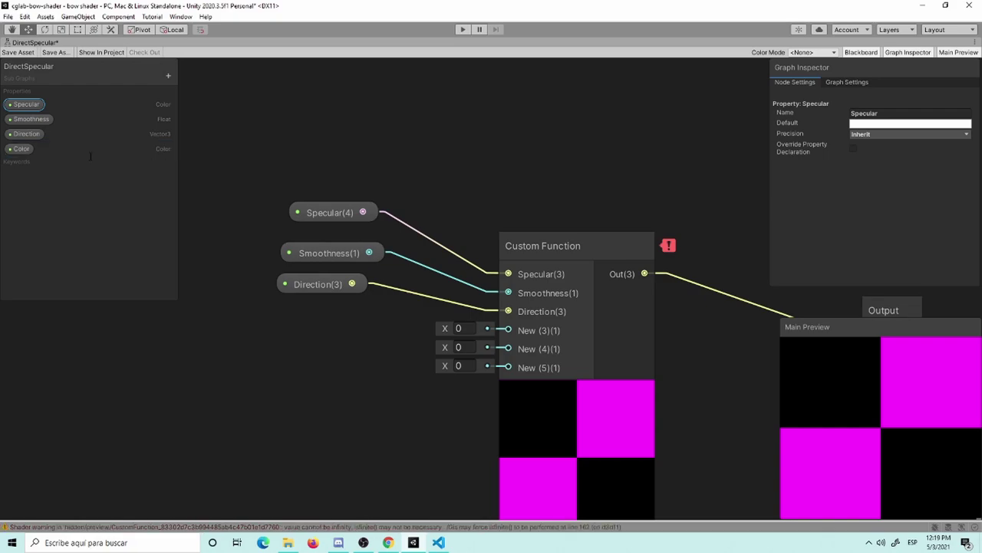
{"action": "left_click", "coordinate": [32, 151]}
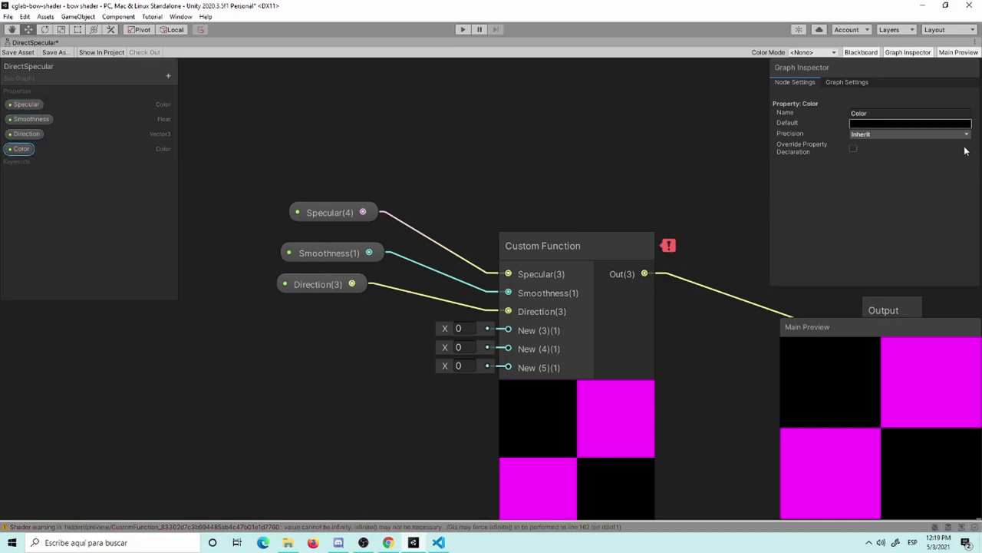
{"action": "left_click", "coordinate": [905, 124]}
{"action": "left_click_drag", "start_coordinate": [930, 209], "coordinate": [861, 125]}
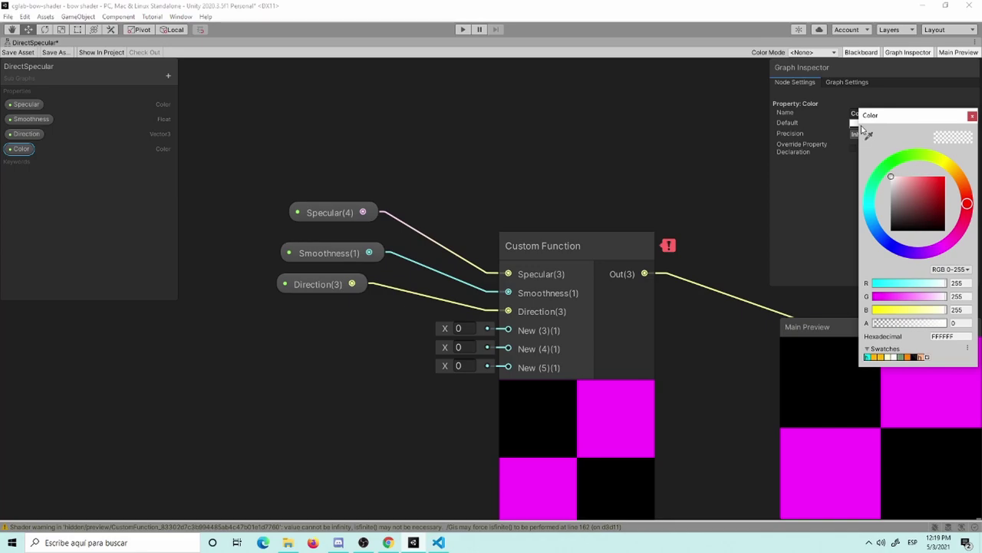
{"action": "left_click", "coordinate": [972, 115]}
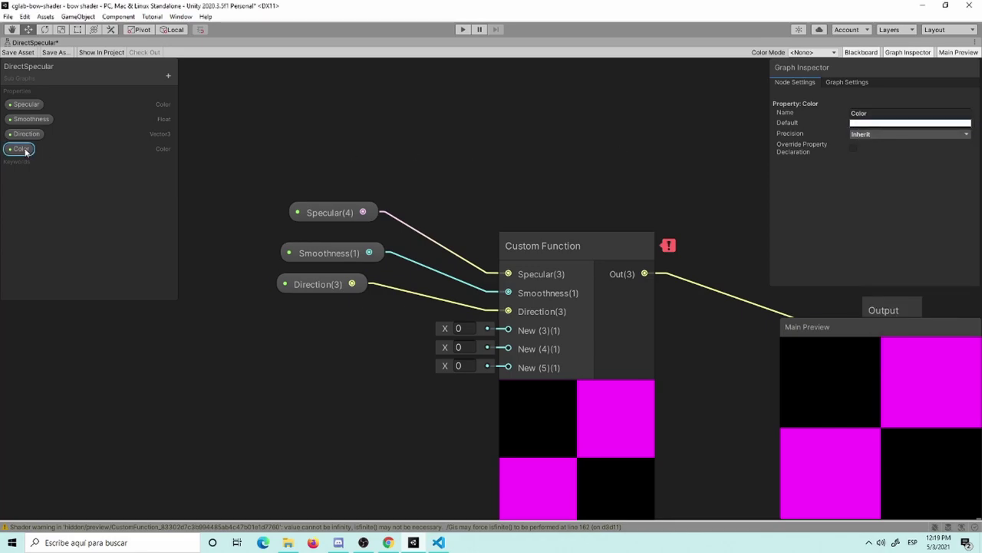
{"action": "left_click_drag", "start_coordinate": [26, 151], "coordinate": [311, 326]}
Make Custom Function input New (3) a Vector 3 named Color and wire the Color node into it.
{"action": "left_click", "coordinate": [575, 388]}
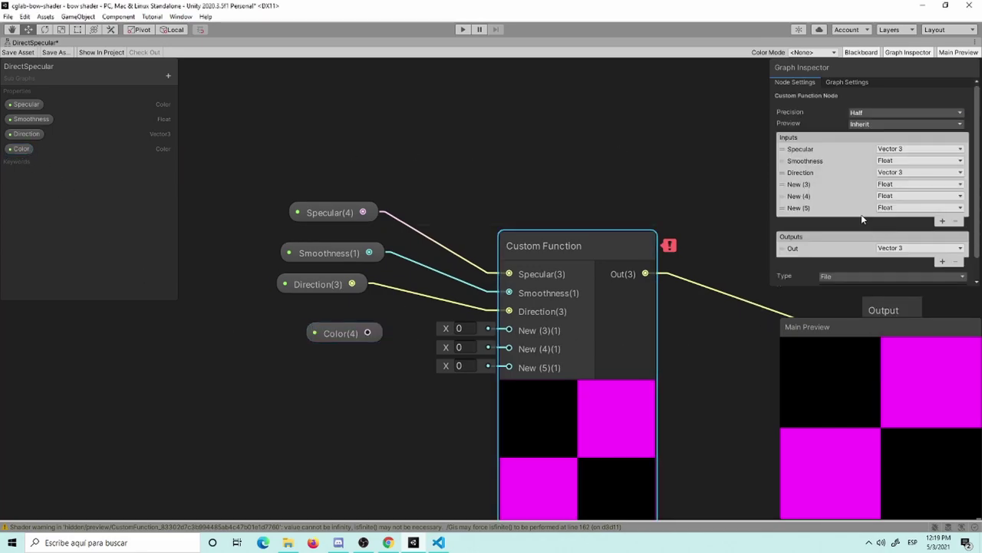
{"action": "left_click", "coordinate": [884, 189]}
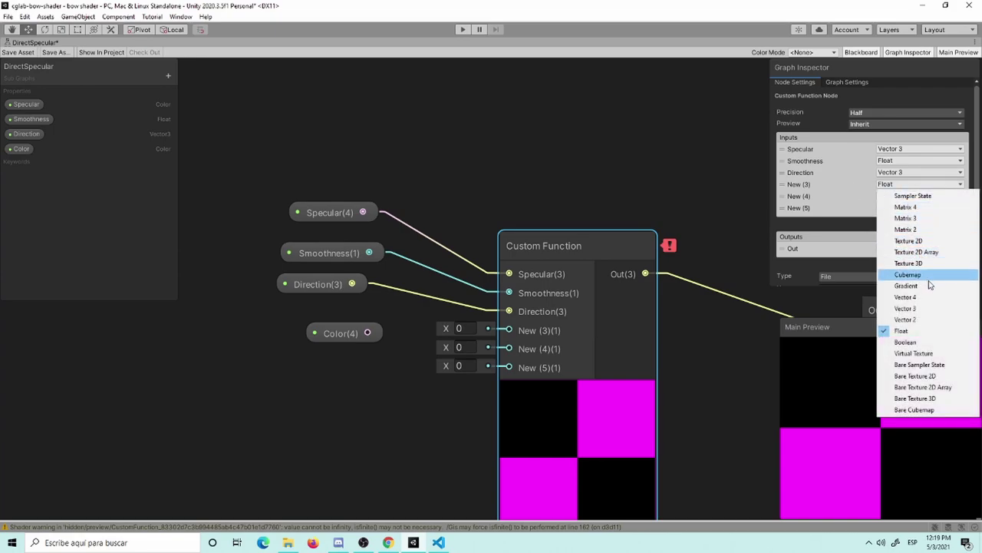
{"action": "left_click", "coordinate": [920, 309]}
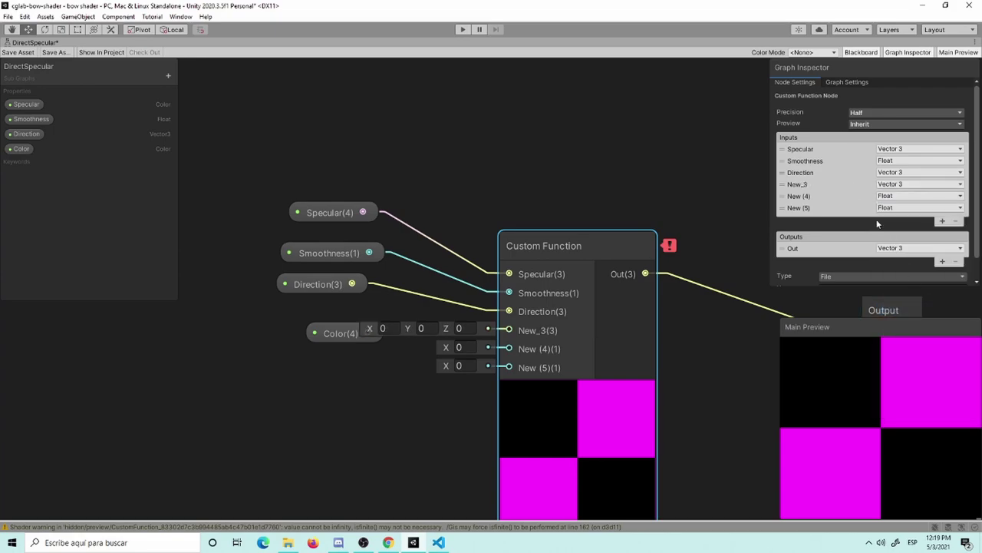
{"action": "left_click", "coordinate": [819, 185]}
{"action": "type", "text": "Color"}
{"action": "key", "text": "Return"}
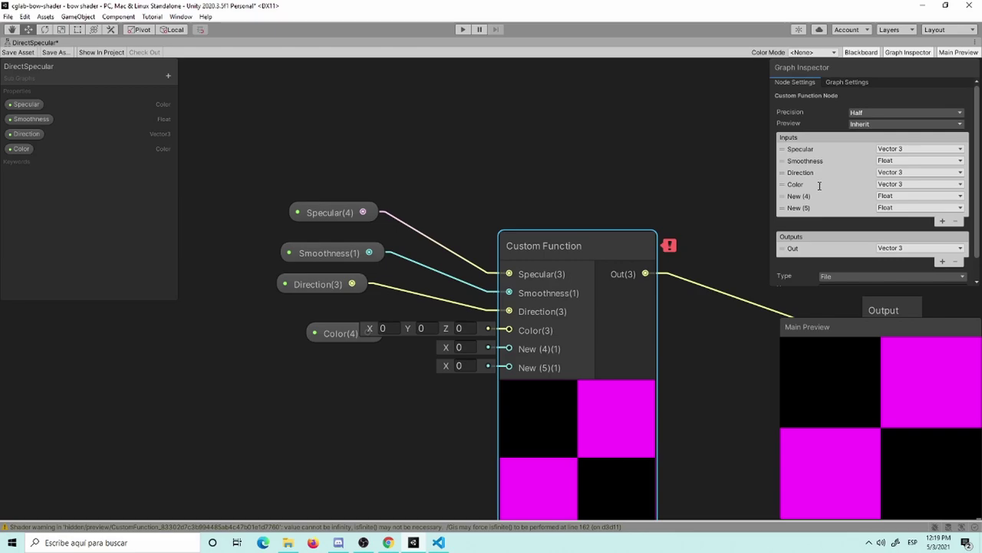
{"action": "left_click_drag", "start_coordinate": [319, 334], "coordinate": [279, 326]}
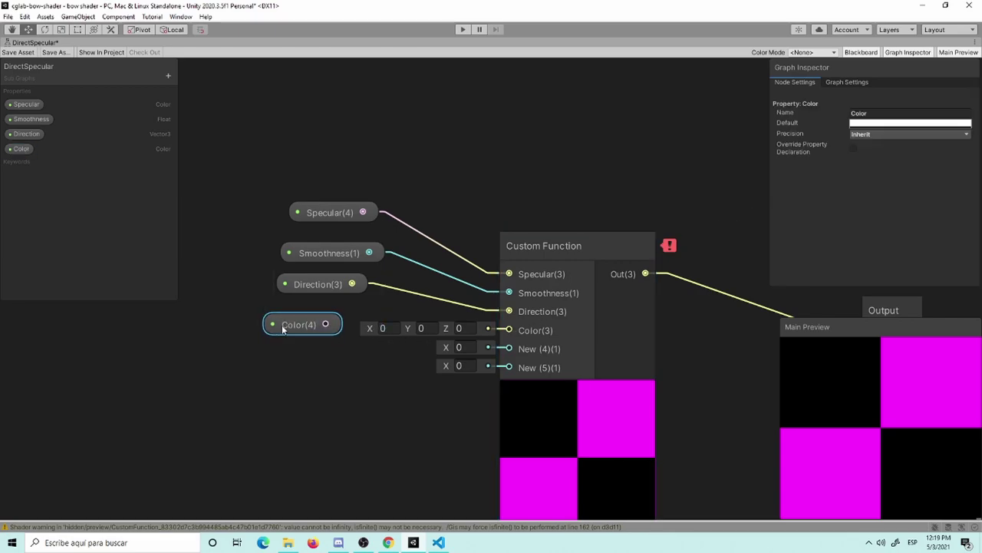
{"action": "left_click_drag", "start_coordinate": [376, 341], "coordinate": [508, 330]}
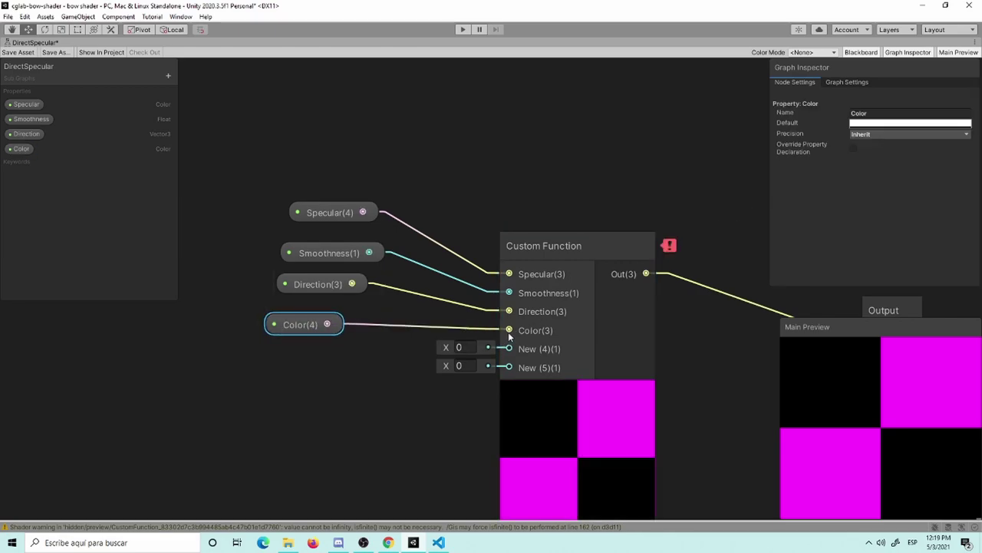
{"action": "left_click", "coordinate": [342, 370]}
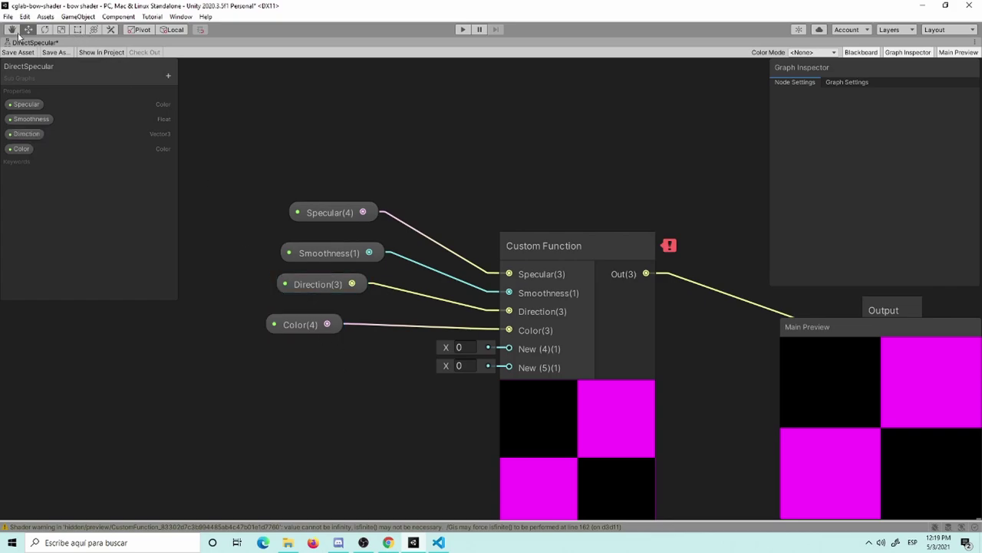
{"action": "left_click", "coordinate": [436, 540]}
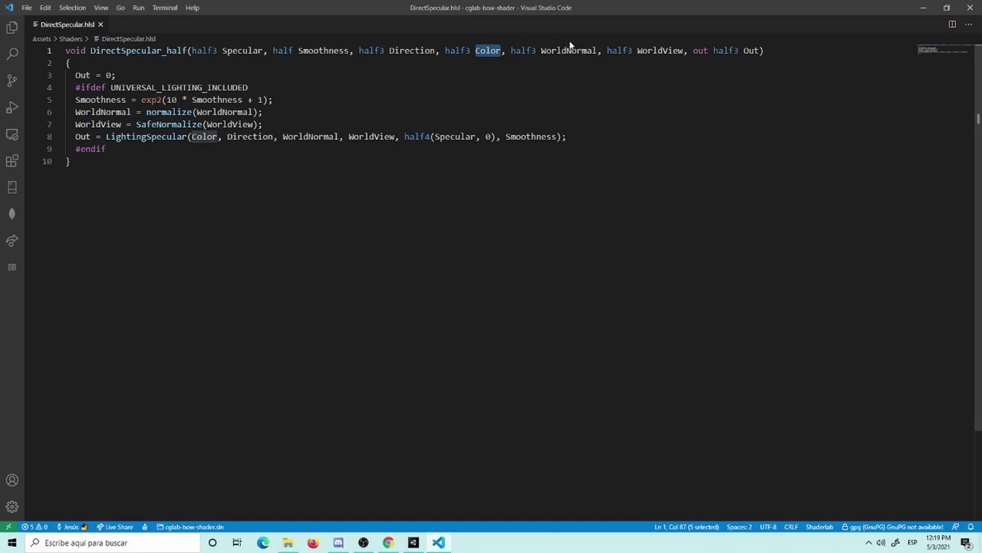
{"action": "double_click", "coordinate": [570, 50]}
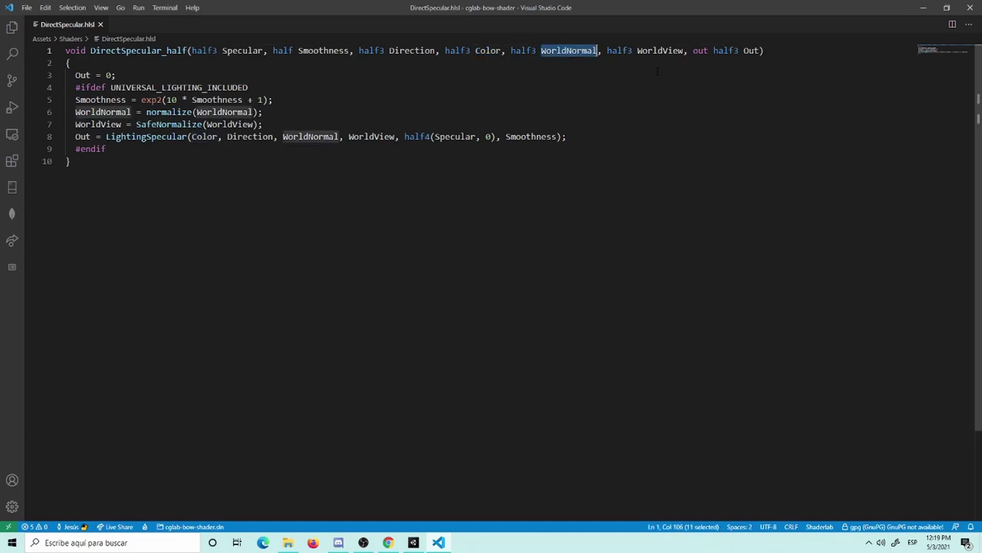
{"action": "left_click", "coordinate": [388, 543]}
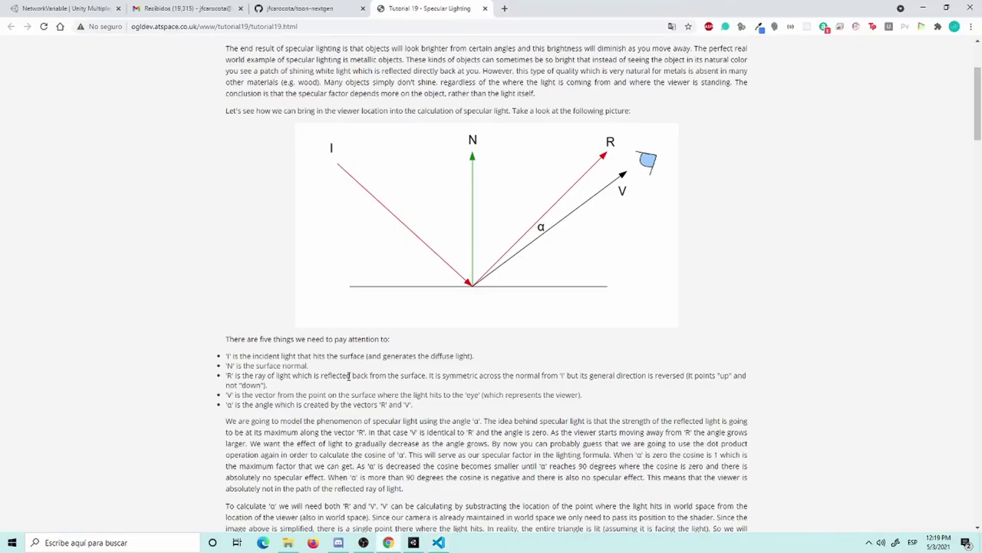
{"action": "left_click", "coordinate": [413, 542]}
{"action": "key", "text": "space"}
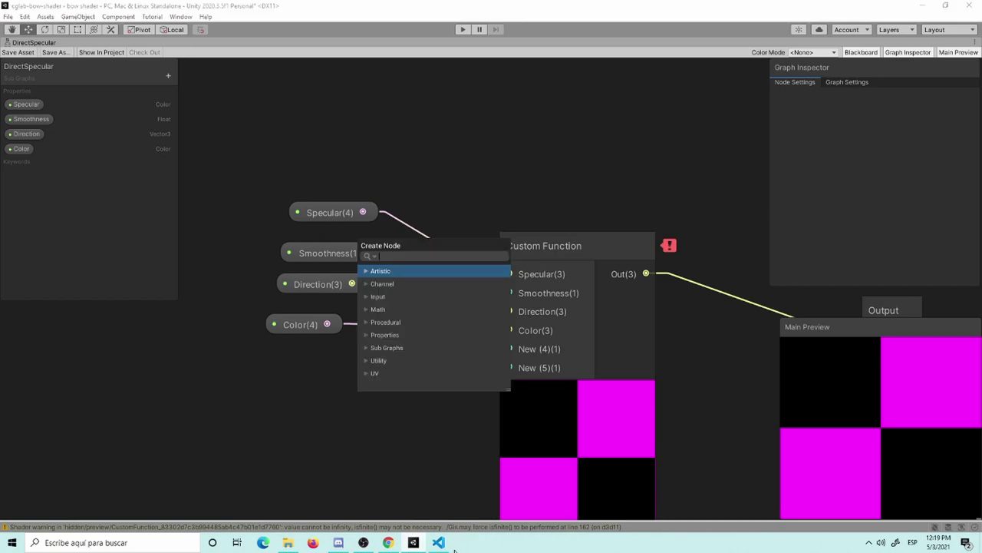
{"action": "left_click", "coordinate": [439, 544]}
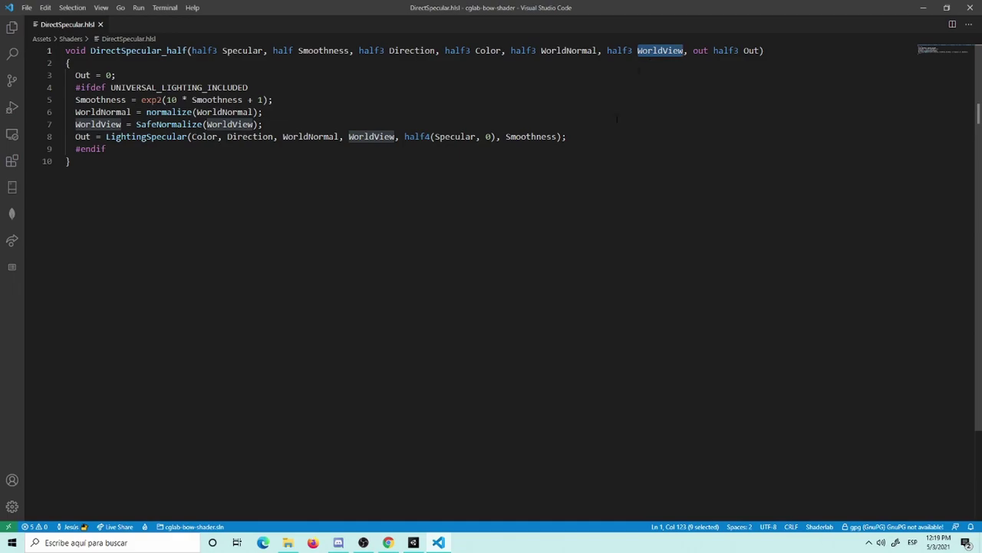
{"action": "left_click", "coordinate": [477, 345]}
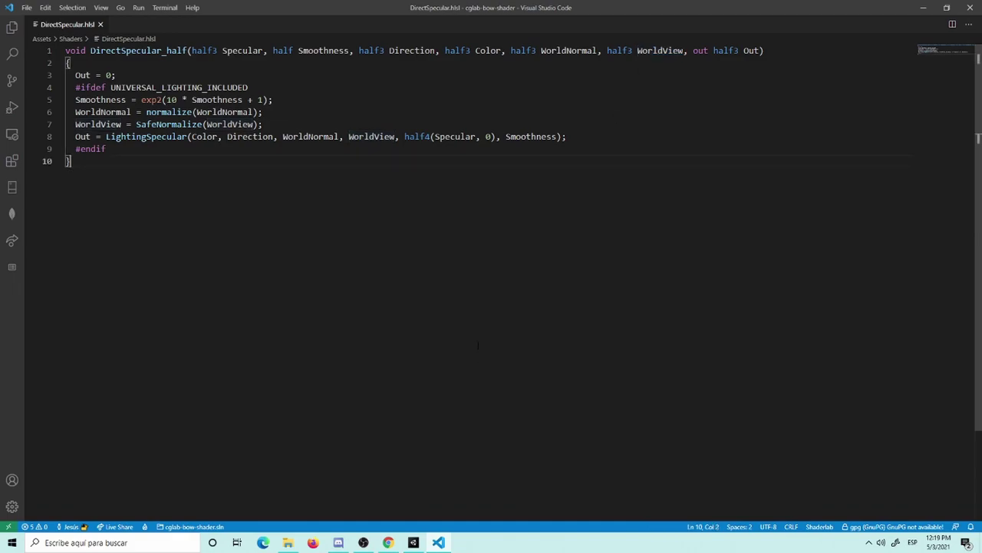
{"action": "left_click", "coordinate": [413, 542]}
Make the New (4) input a Vector 3 named WorldNormal, matching the HLSL parameter.
{"action": "left_click", "coordinate": [598, 468]}
{"action": "left_click", "coordinate": [884, 198]}
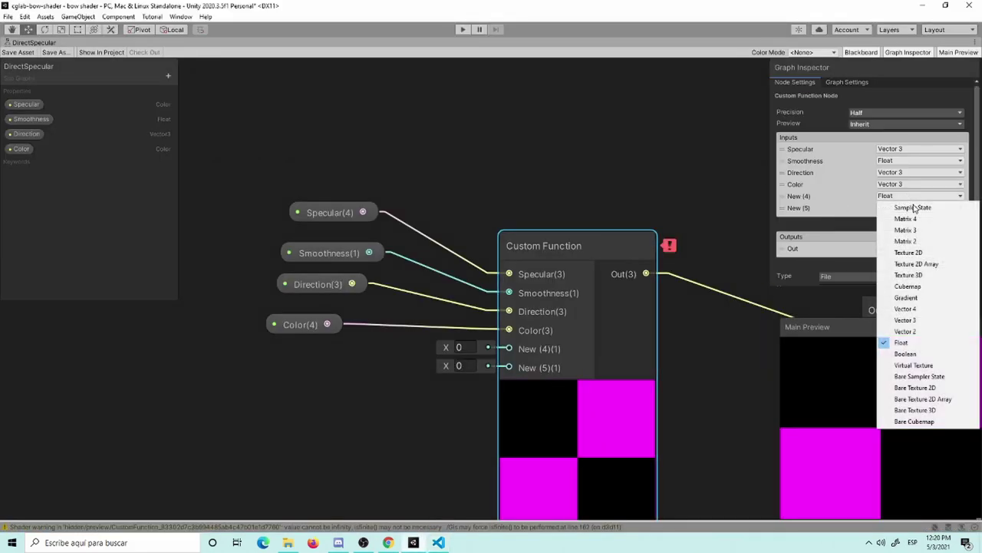
{"action": "left_click", "coordinate": [909, 307]}
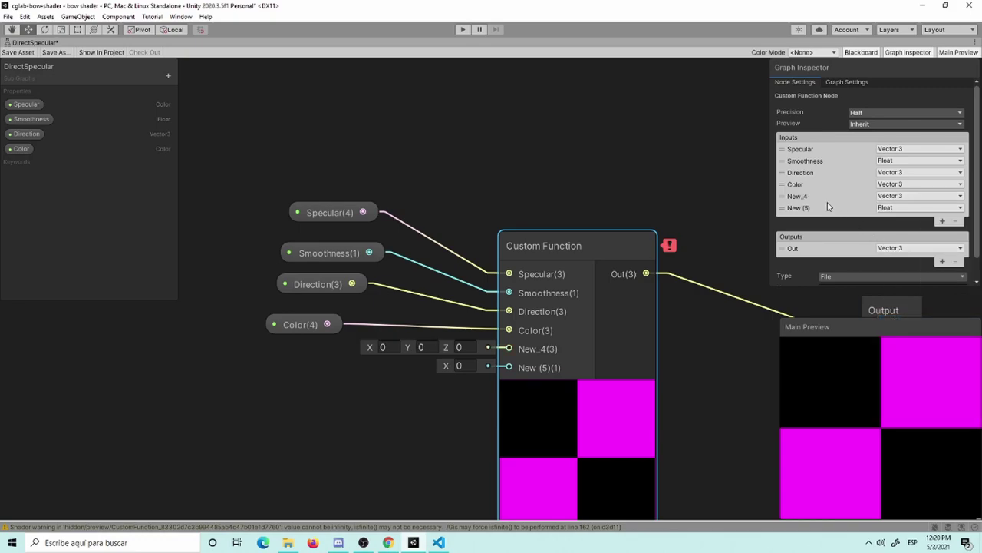
{"action": "double_click", "coordinate": [819, 197]}
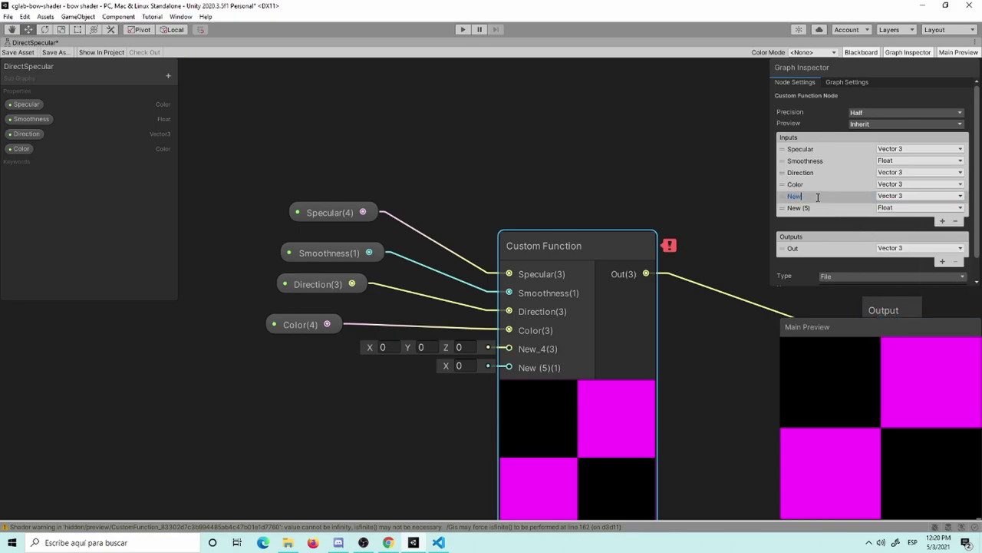
{"action": "type", "text": "WorldView"}
{"action": "key", "text": "Return"}
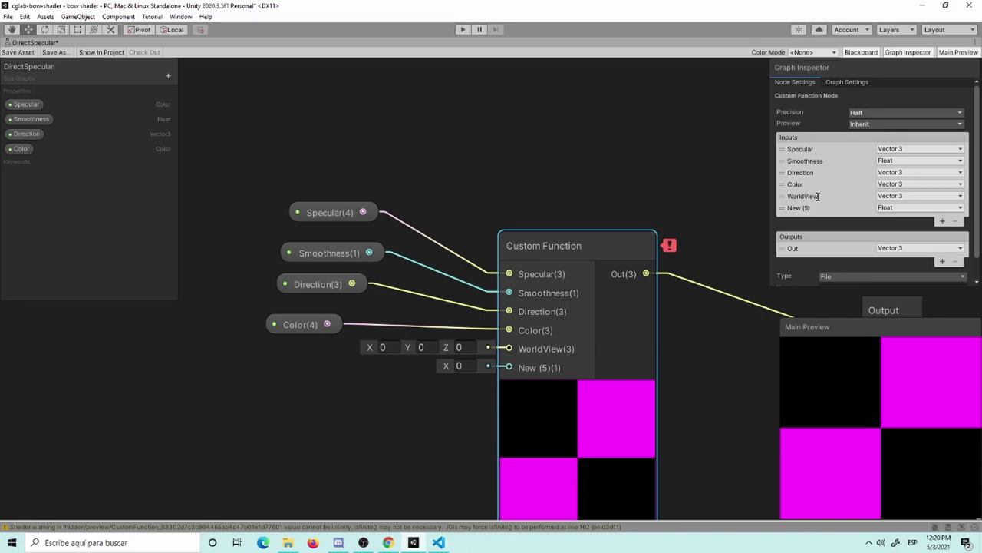
{"action": "left_click", "coordinate": [439, 542]}
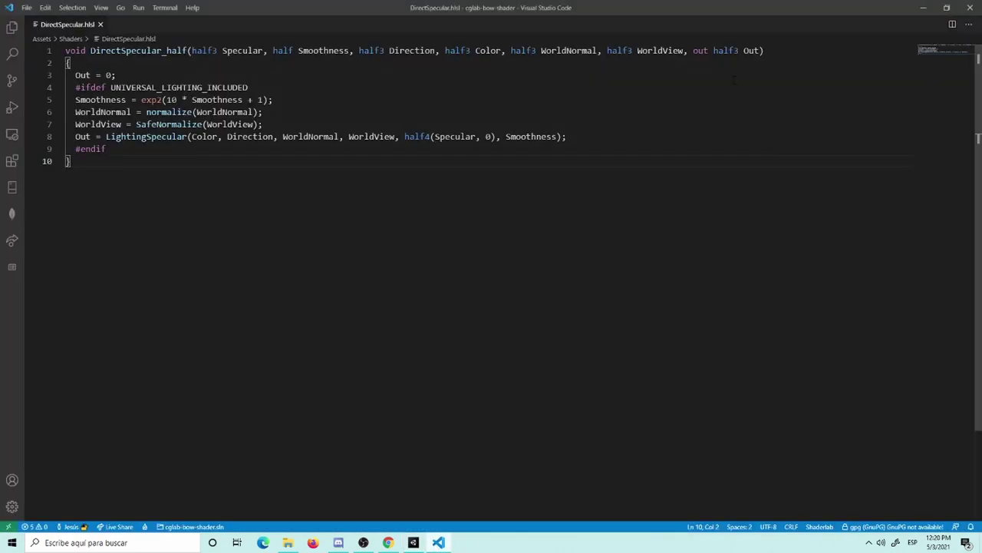
{"action": "double_click", "coordinate": [661, 51]}
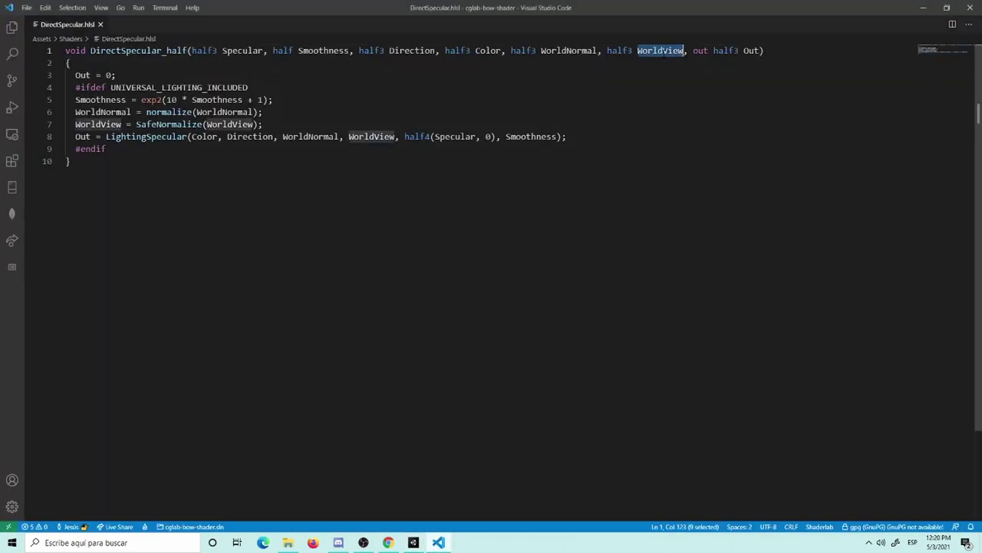
{"action": "double_click", "coordinate": [569, 51]}
{"action": "key", "text": "ctrl+c"}
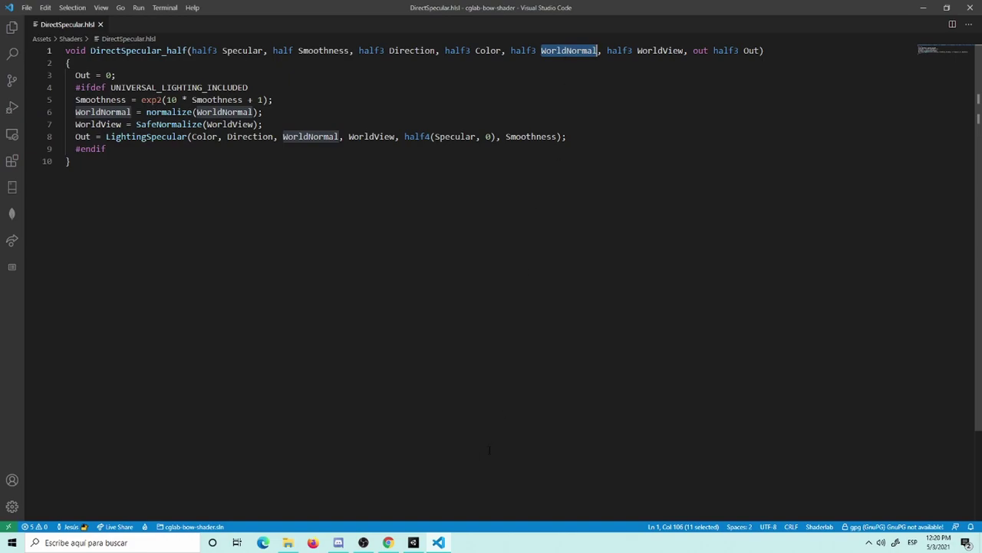
{"action": "left_click", "coordinate": [413, 543]}
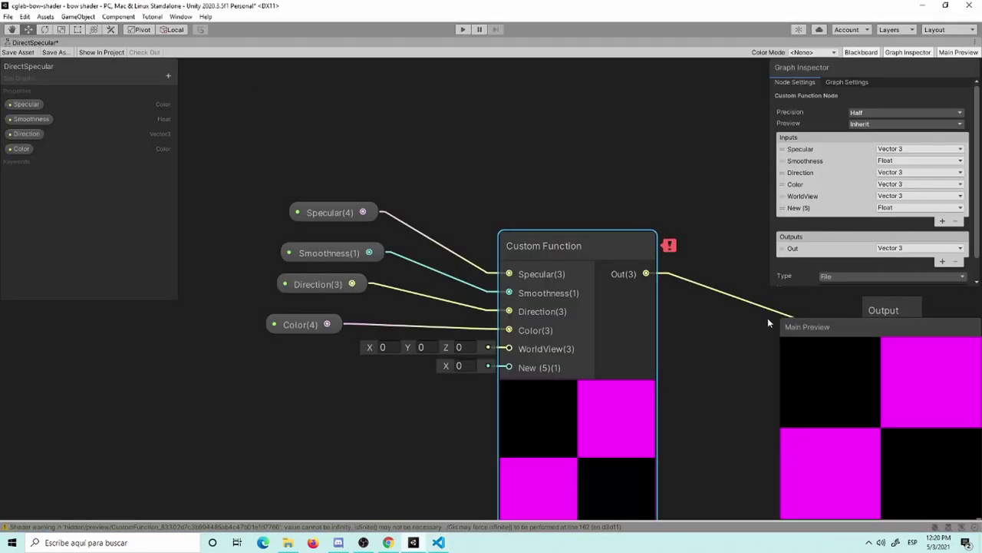
{"action": "double_click", "coordinate": [815, 197]}
{"action": "key", "text": "ctrl+v"}
{"action": "key", "text": "Return"}
Make the New (5) input a Vector 3 named WorldView, copied from the HLSL signature.
{"action": "left_click", "coordinate": [910, 207]}
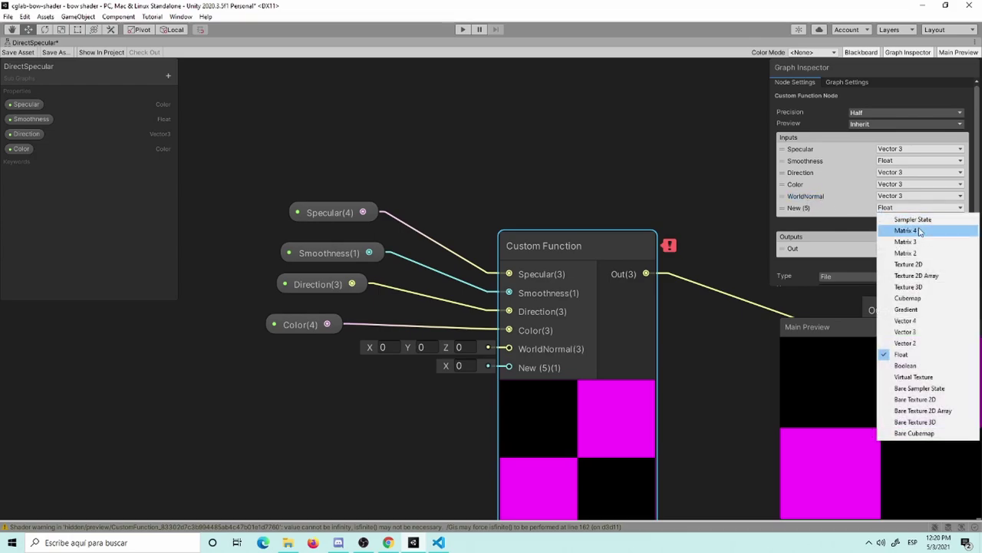
{"action": "left_click", "coordinate": [935, 332]}
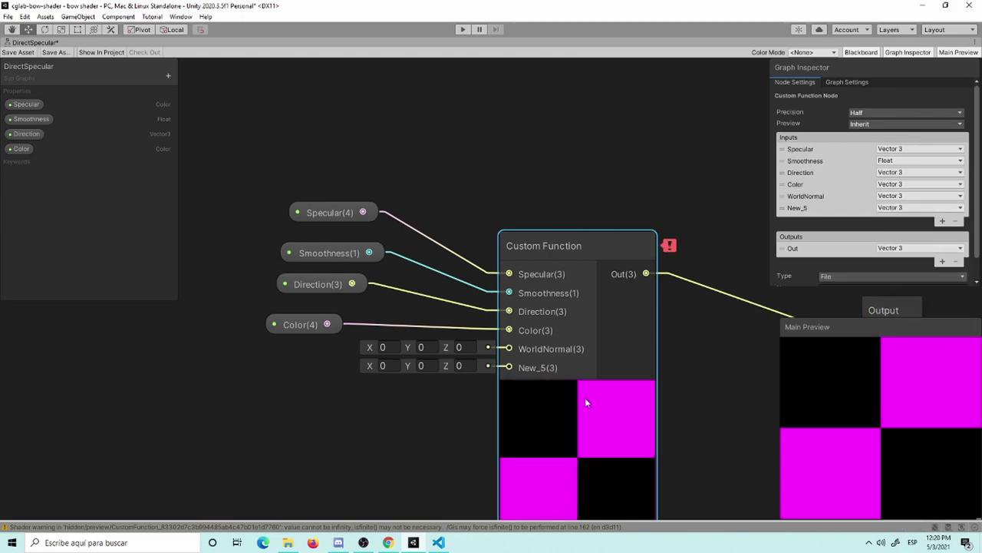
{"action": "left_click", "coordinate": [438, 542]}
{"action": "double_click", "coordinate": [660, 50]}
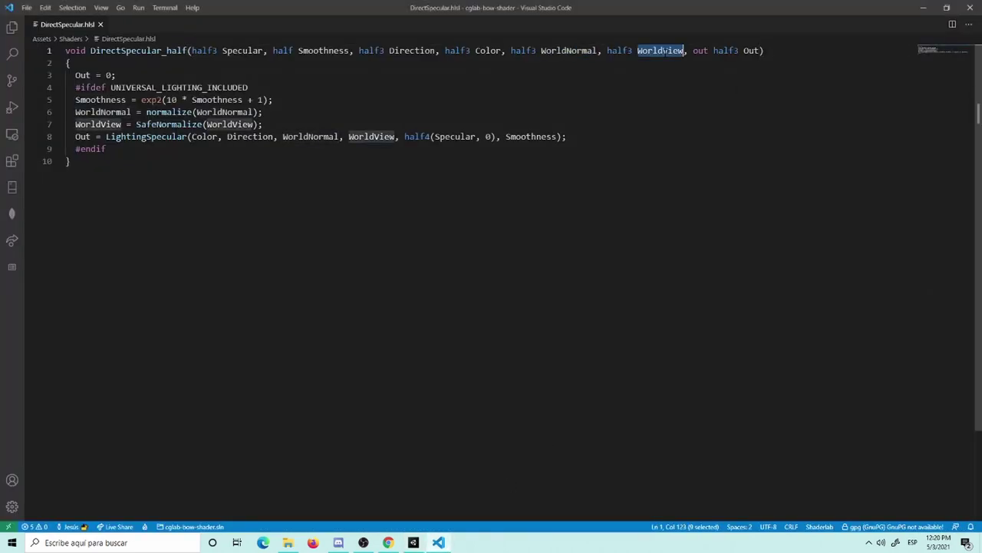
{"action": "left_click", "coordinate": [412, 541]}
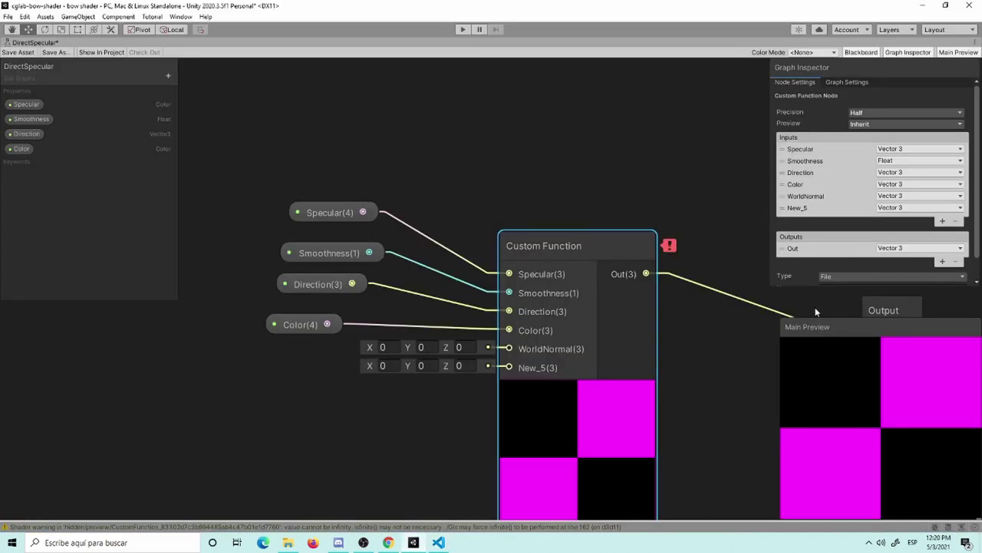
{"action": "double_click", "coordinate": [813, 207]}
{"action": "type", "text": "WorldView"}
{"action": "key", "text": "Return"}
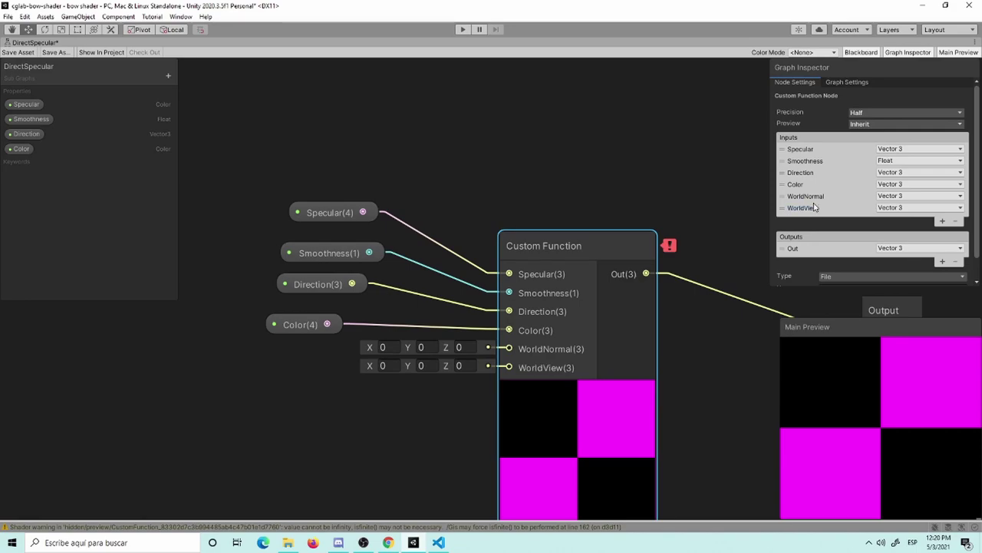
{"action": "left_click", "coordinate": [274, 365]}
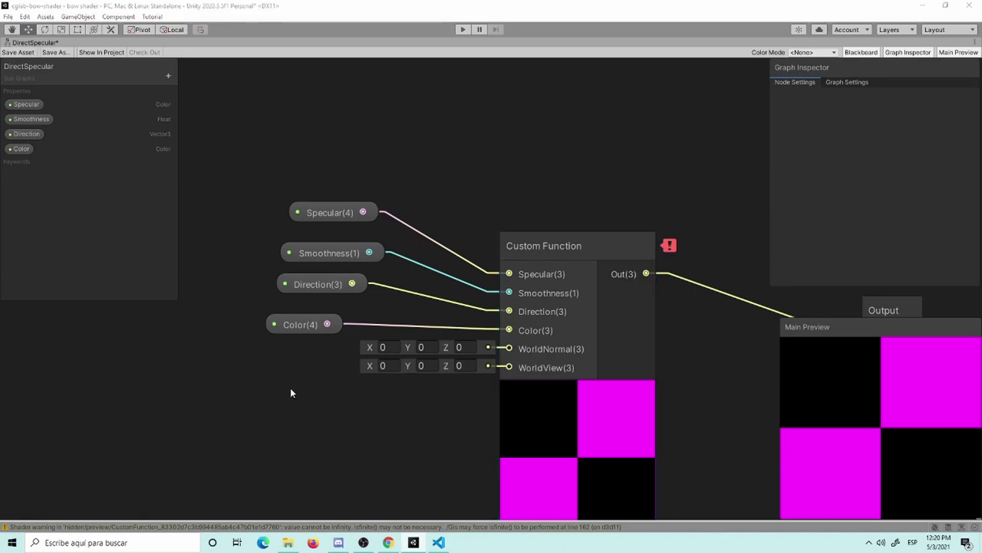
Add a World-space Normal Vector node and connect it to the WorldNormal input.
{"action": "key", "text": "space"}
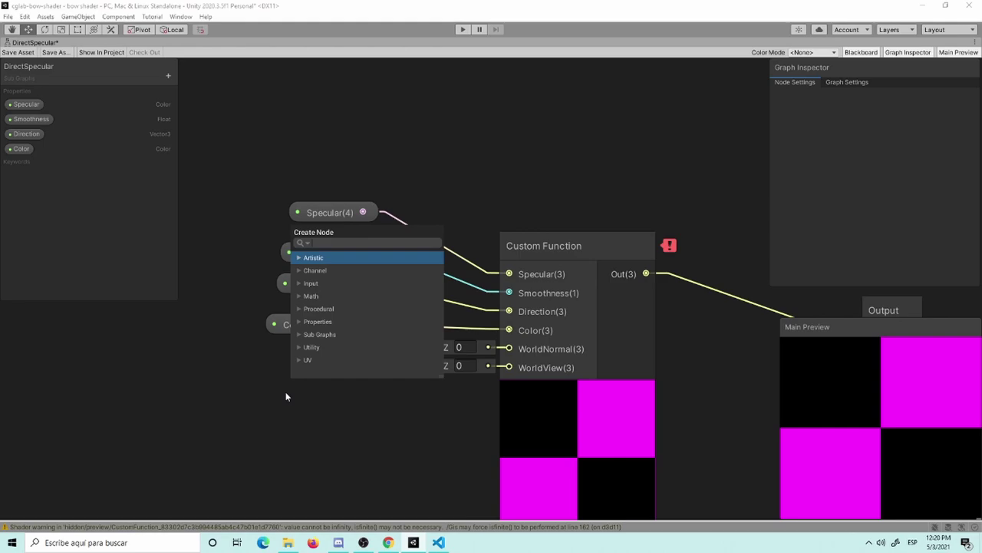
{"action": "type", "text": "nr"}
{"action": "key", "text": "BackSpace"}
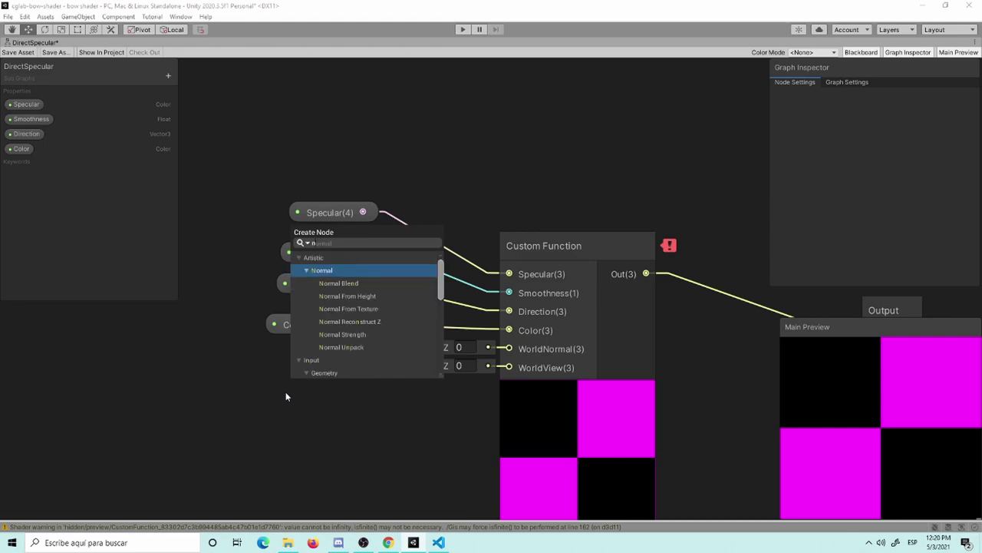
{"action": "type", "text": "ormal"}
{"action": "key", "text": "Down"}
{"action": "key", "text": "Down"}
{"action": "key", "text": "Down"}
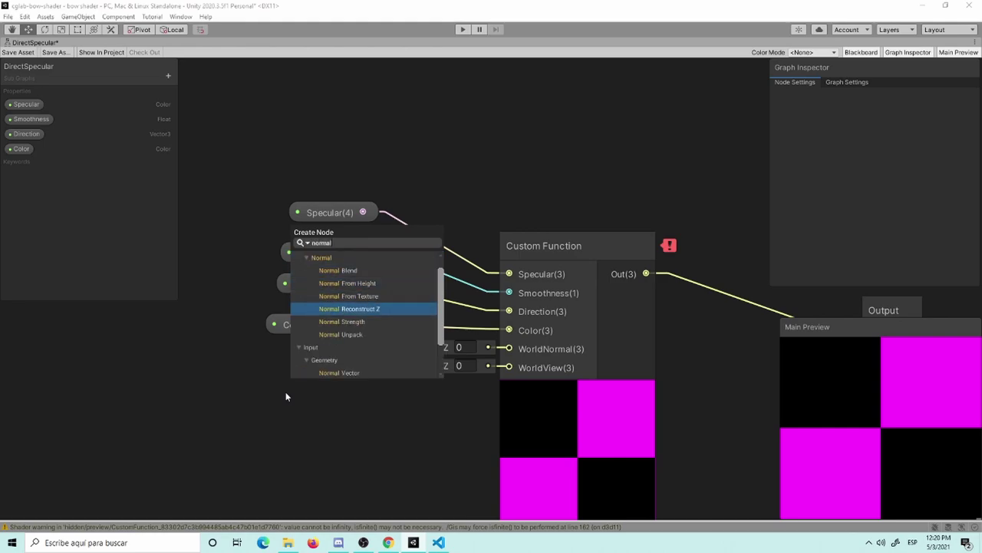
{"action": "key", "text": "Down"}
{"action": "key", "text": "Down"}
{"action": "key", "text": "Down"}
{"action": "key", "text": "Down"}
{"action": "key", "text": "Down"}
{"action": "key", "text": "Return"}
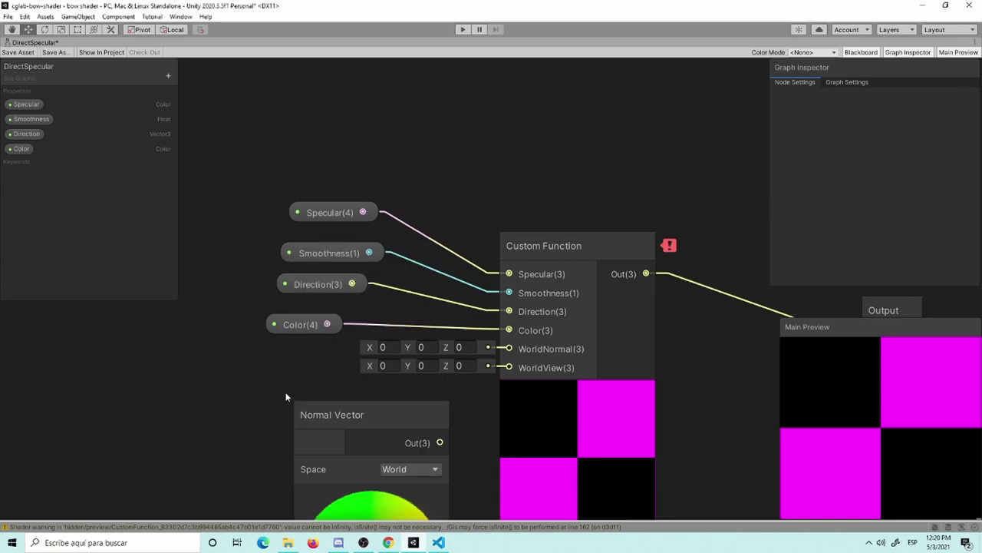
{"action": "left_click", "coordinate": [371, 495]}
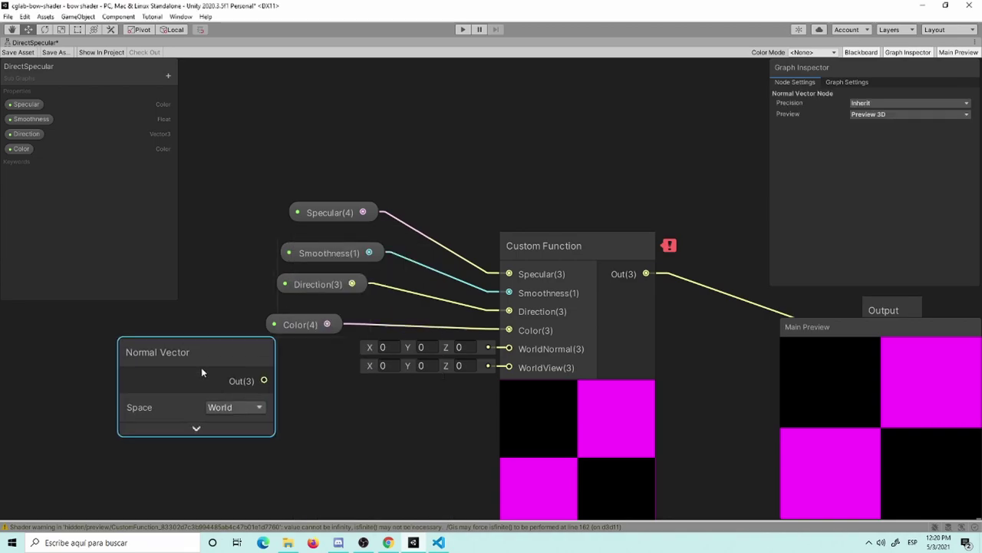
{"action": "left_click_drag", "start_coordinate": [378, 461], "coordinate": [207, 399]}
{"action": "left_click", "coordinate": [234, 407]}
{"action": "left_click", "coordinate": [266, 370]}
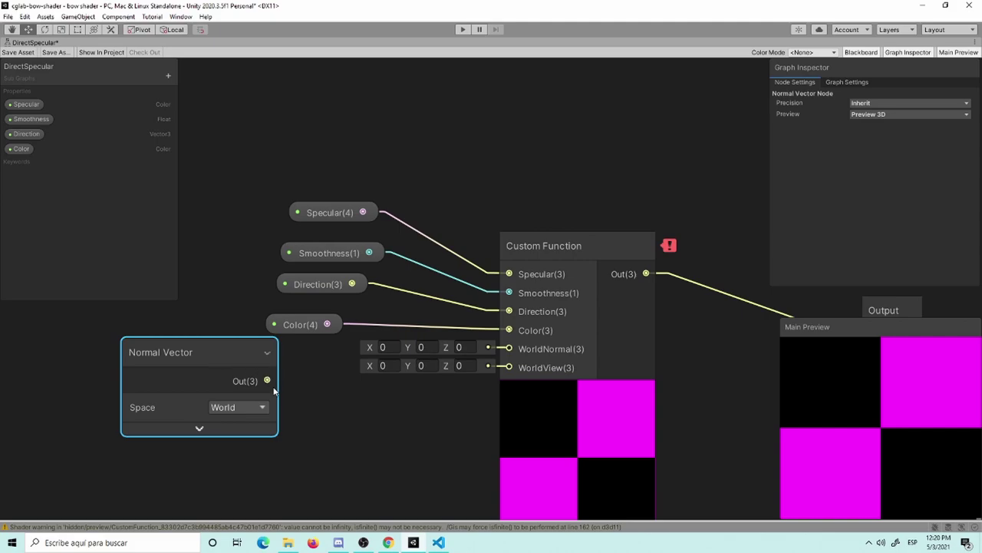
{"action": "left_click_drag", "start_coordinate": [267, 380], "coordinate": [509, 348]}
{"action": "middle_click_drag", "start_coordinate": [423, 480], "coordinate": [603, 419]}
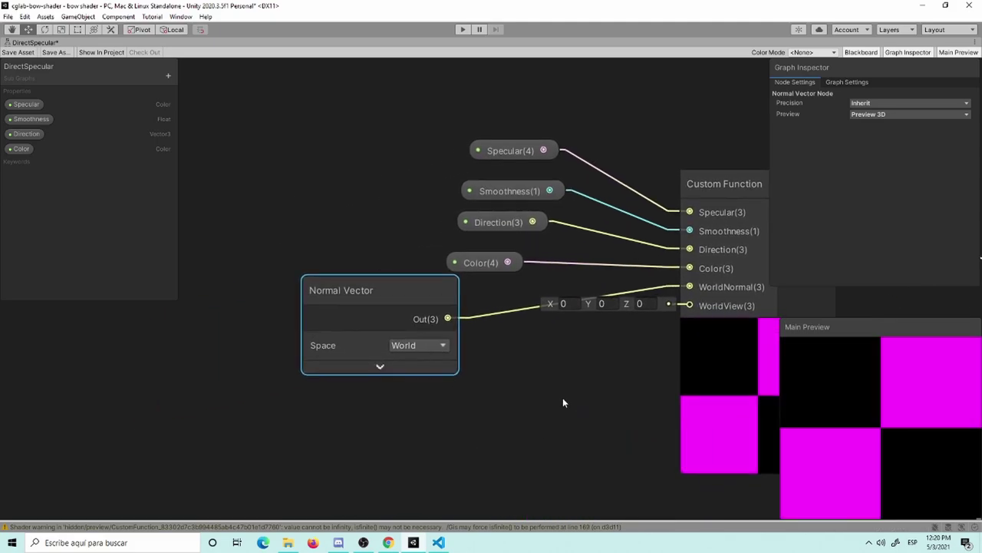
{"action": "left_click_drag", "start_coordinate": [420, 296], "coordinate": [348, 265]}
{"action": "left_click", "coordinate": [298, 376]}
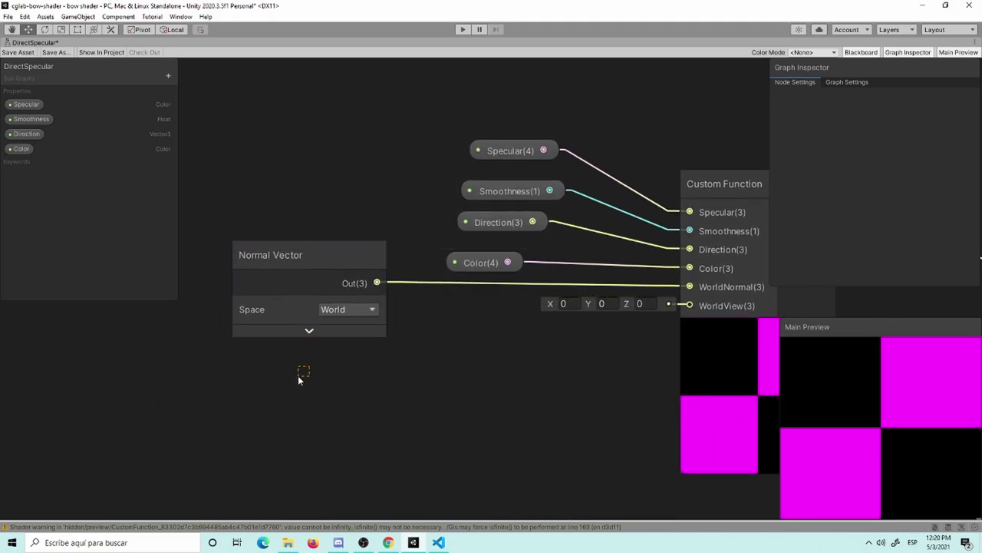
Add a View Direction node below it and connect it to the WorldView input.
{"action": "key", "text": "space"}
{"action": "type", "text": "v"}
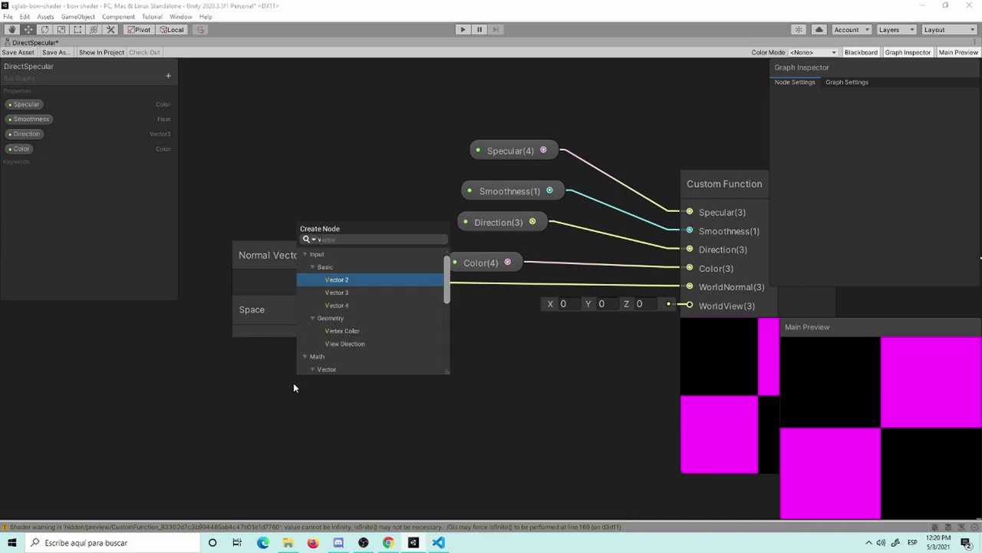
{"action": "type", "text": "iew"}
{"action": "key", "text": "Return"}
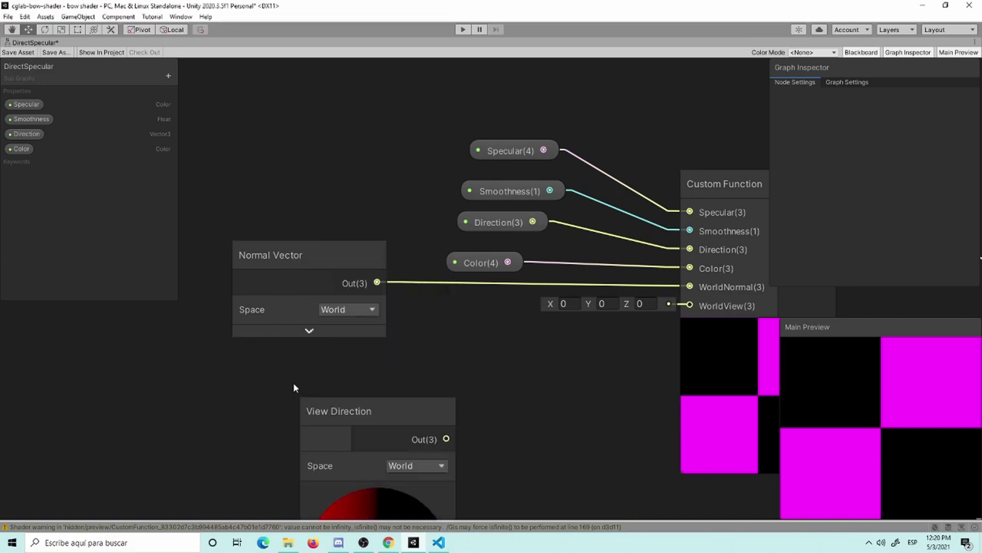
{"action": "left_click_drag", "start_coordinate": [376, 420], "coordinate": [311, 380]}
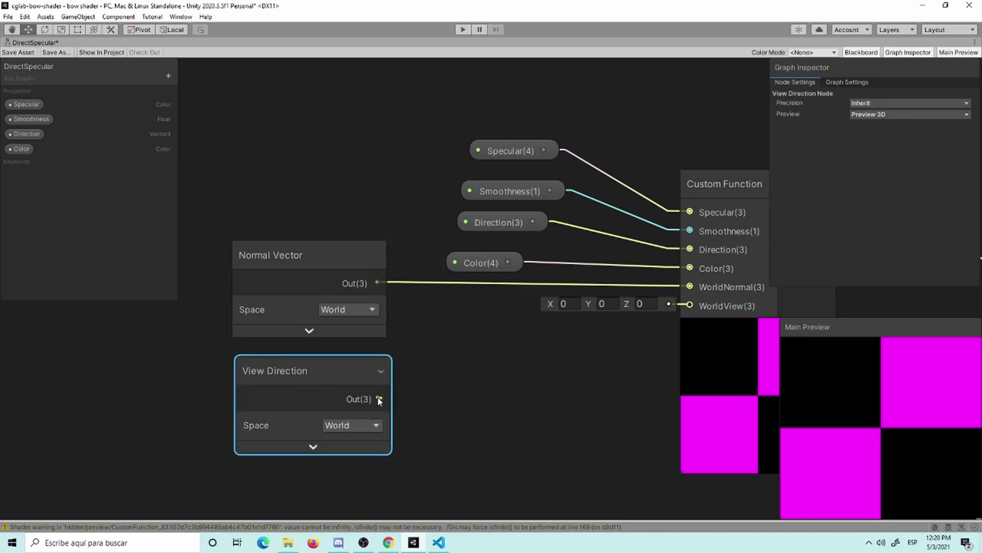
{"action": "left_click_drag", "start_coordinate": [381, 398], "coordinate": [688, 305]}
{"action": "scroll", "coordinate": [645, 368], "scroll_direction": "down", "scroll_amount": 2}
{"action": "middle_click_drag", "start_coordinate": [634, 380], "coordinate": [448, 350]}
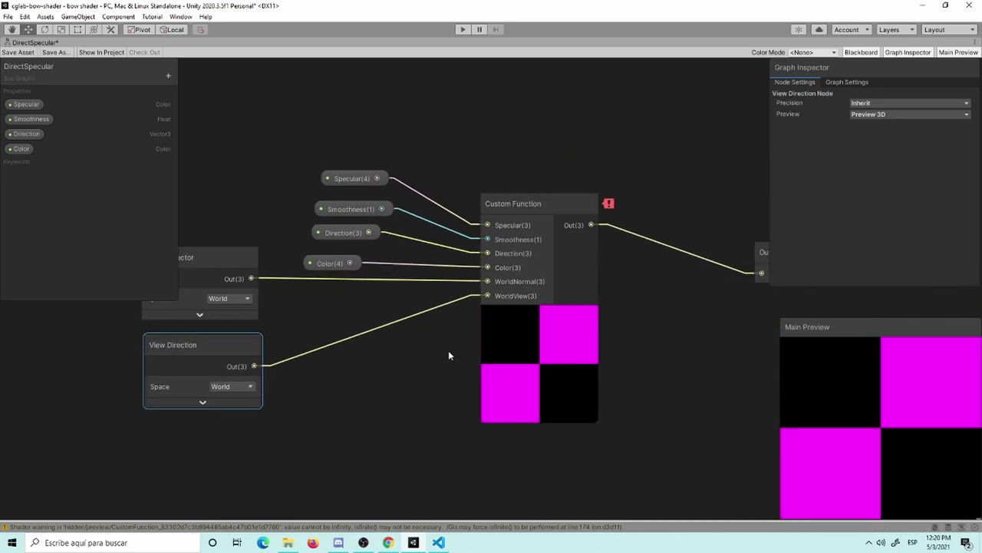
{"action": "left_click", "coordinate": [48, 52]}
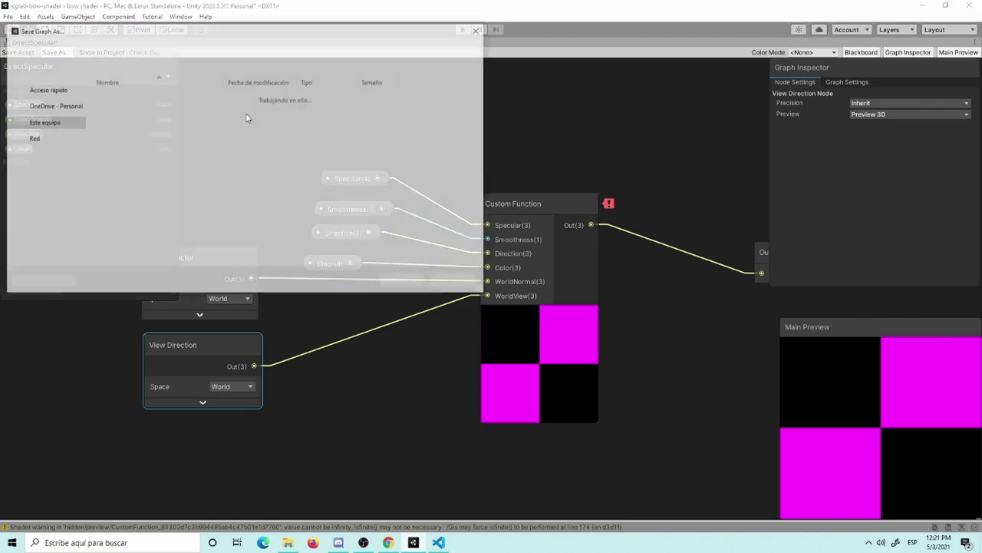
Cancel the Save Graph As dialog and check the Custom Function's Out_3 initialization error.
{"action": "left_click", "coordinate": [454, 282]}
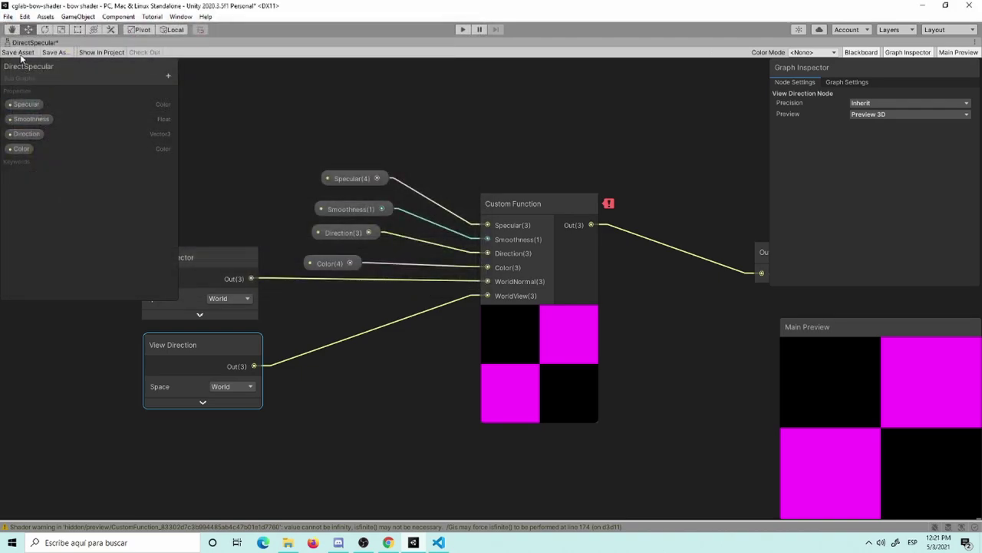
{"action": "middle_click_drag", "start_coordinate": [644, 217], "coordinate": [544, 201]}
{"action": "mouse_move", "coordinate": [516, 187]}
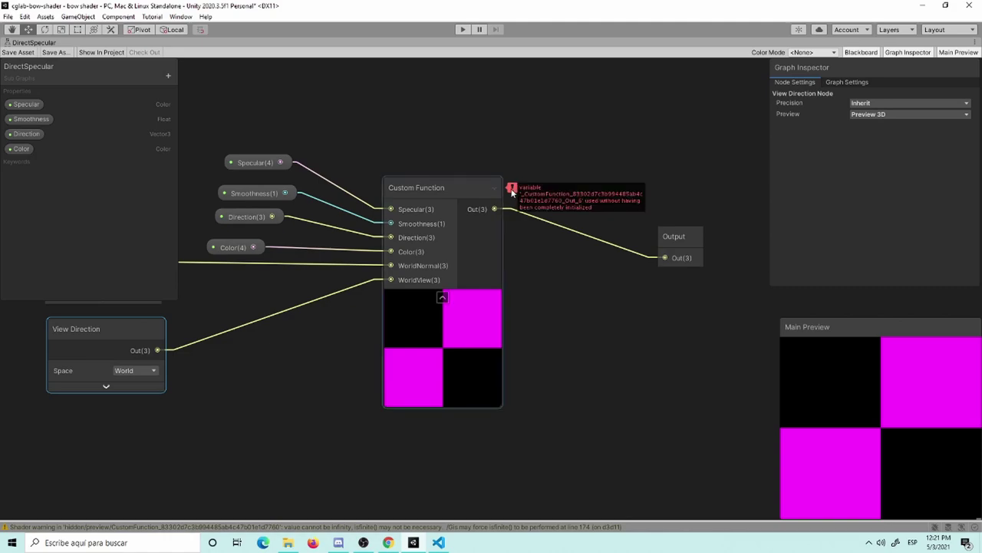
{"action": "left_click", "coordinate": [513, 193]}
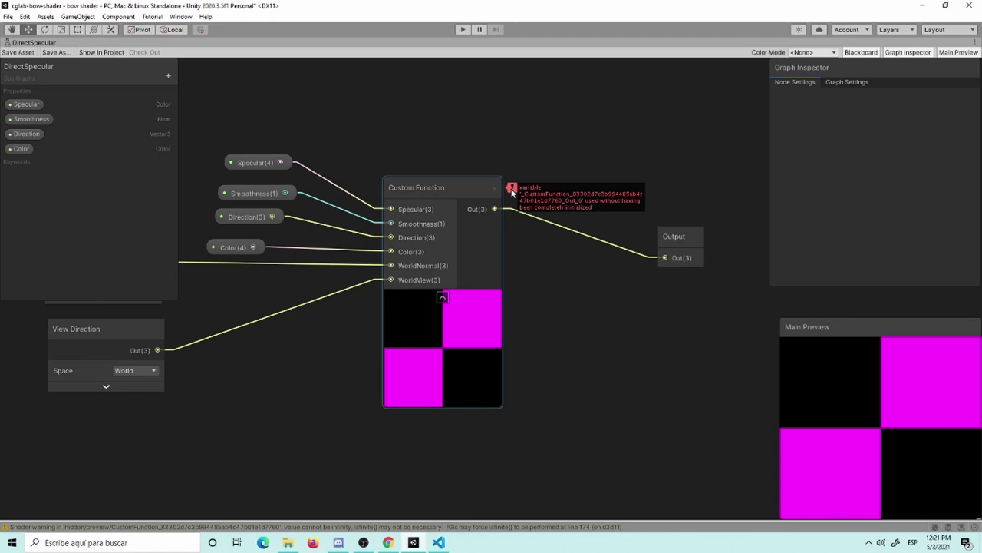
Enter DirectSpecular as the Custom Function's function name in Graph Inspector.
{"action": "left_click", "coordinate": [471, 186]}
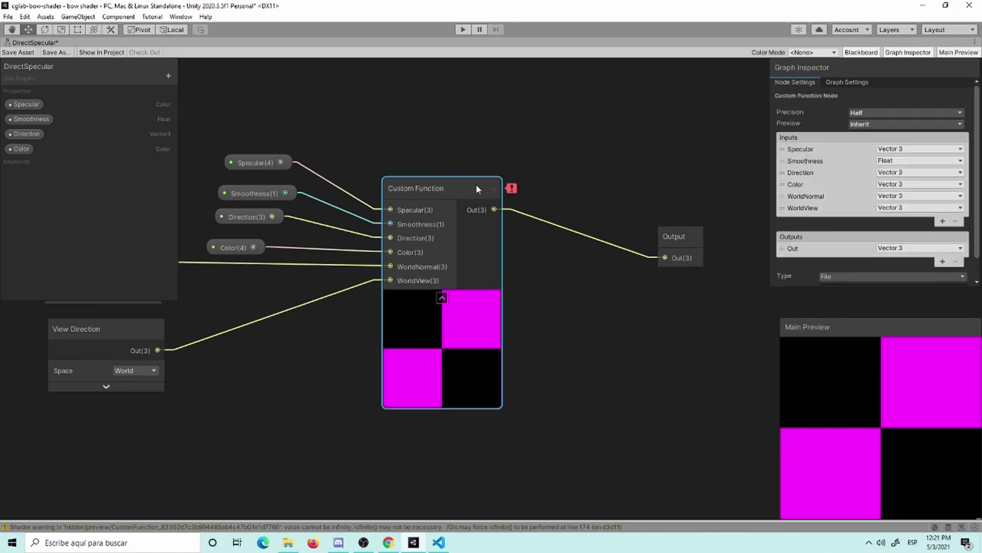
{"action": "mouse_move", "coordinate": [569, 277]}
{"action": "middle_mouse_down"}
{"action": "mouse_move", "coordinate": [248, 281]}
{"action": "mouse_move", "coordinate": [514, 305]}
{"action": "middle_mouse_up"}
{"action": "scroll", "coordinate": [514, 305], "scroll_direction": "down", "scroll_amount": 1}
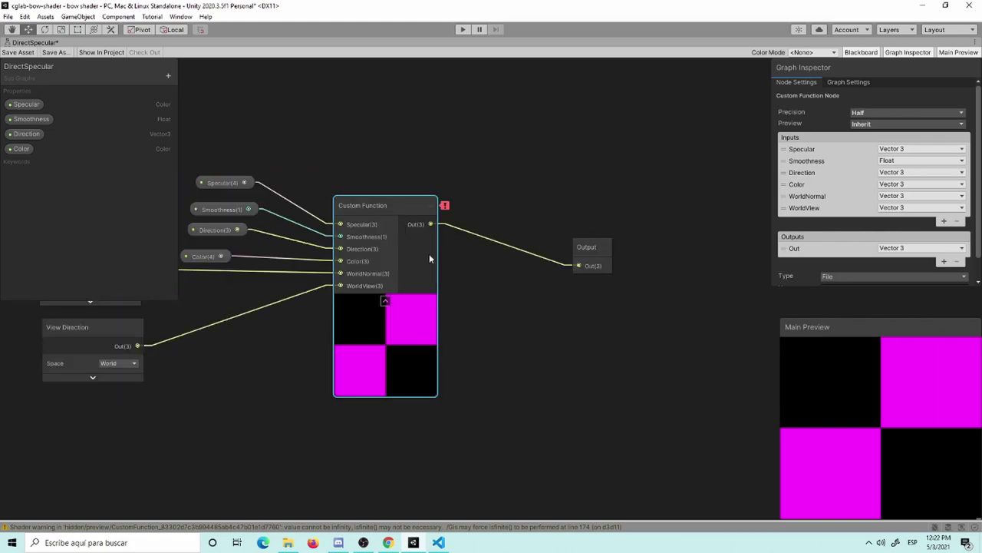
{"action": "scroll", "coordinate": [859, 261], "scroll_direction": "down", "scroll_amount": 1}
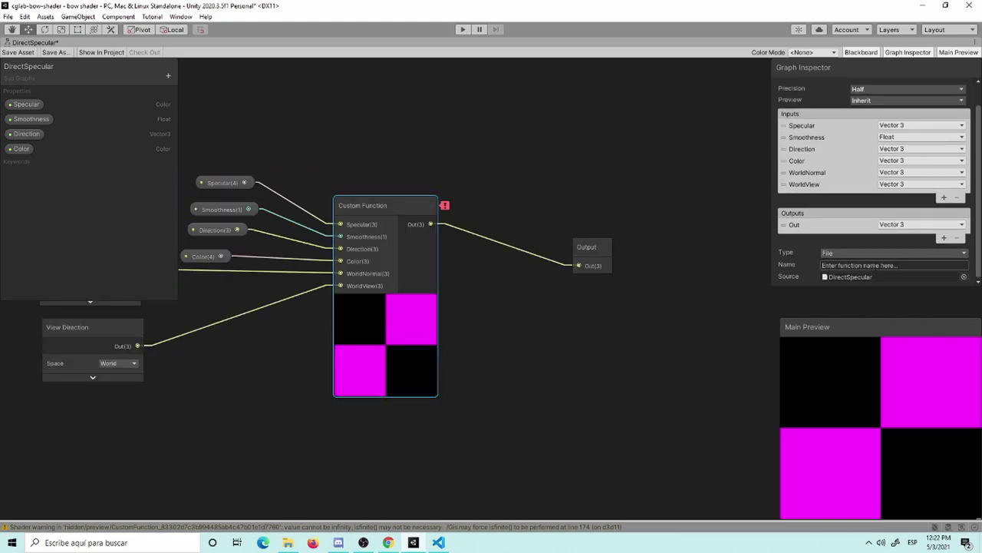
{"action": "left_click", "coordinate": [867, 265]}
{"action": "type", "text": "DirectSpecular"}
{"action": "key", "text": "Return"}
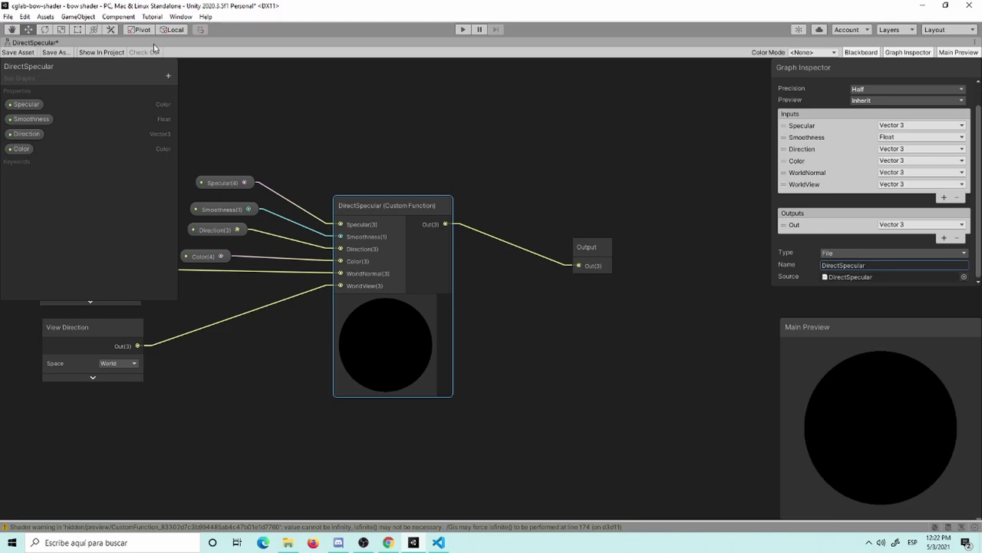
{"action": "left_click", "coordinate": [8, 54]}
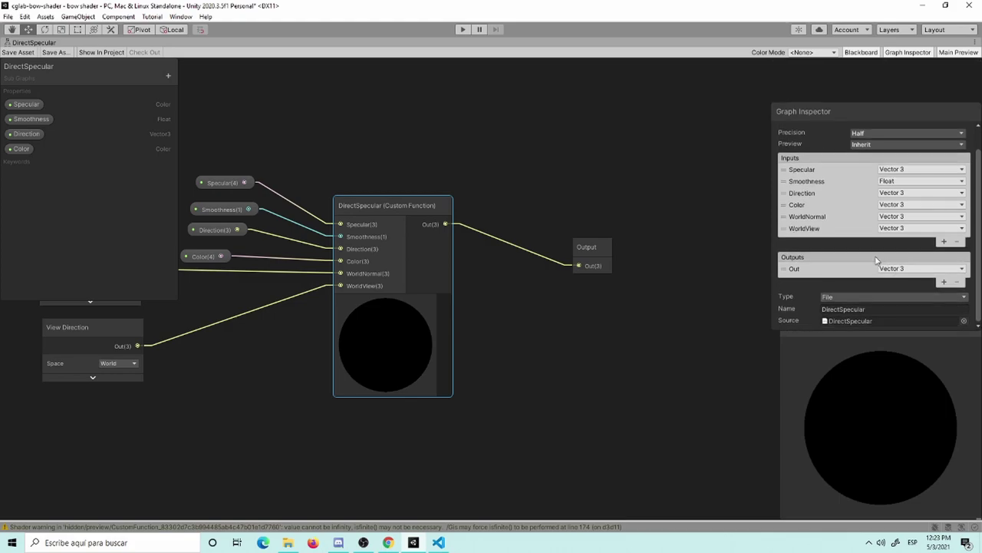
Move and enlarge the Graph Inspector panel and recentre the graph.
{"action": "left_click_drag", "start_coordinate": [807, 123], "coordinate": [725, 65]}
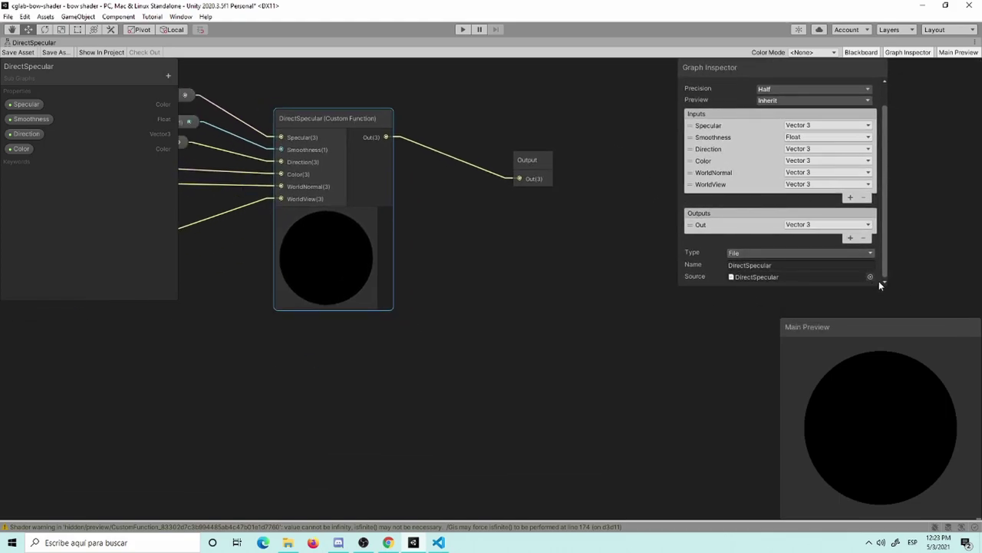
{"action": "left_click_drag", "start_coordinate": [881, 282], "coordinate": [887, 307]}
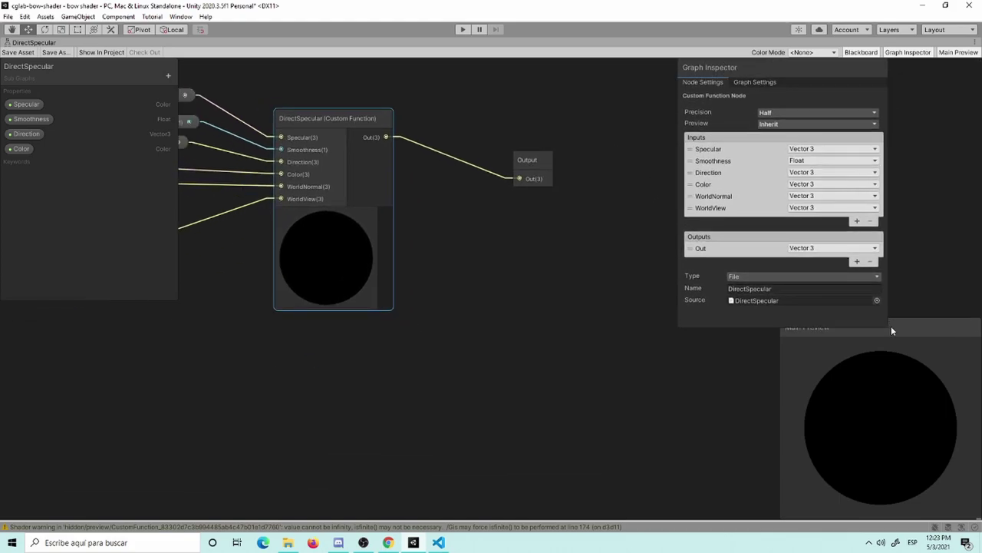
{"action": "middle_click_drag", "start_coordinate": [537, 307], "coordinate": [659, 368]}
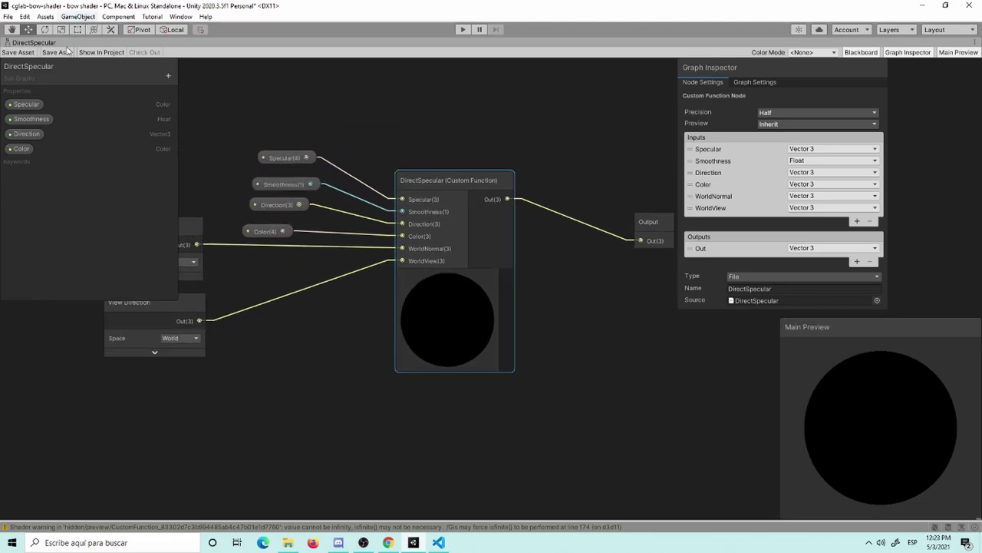
{"action": "scroll", "coordinate": [272, 337], "scroll_direction": "down", "scroll_amount": 2}
{"action": "scroll", "coordinate": [278, 341], "scroll_direction": "down", "scroll_amount": 1}
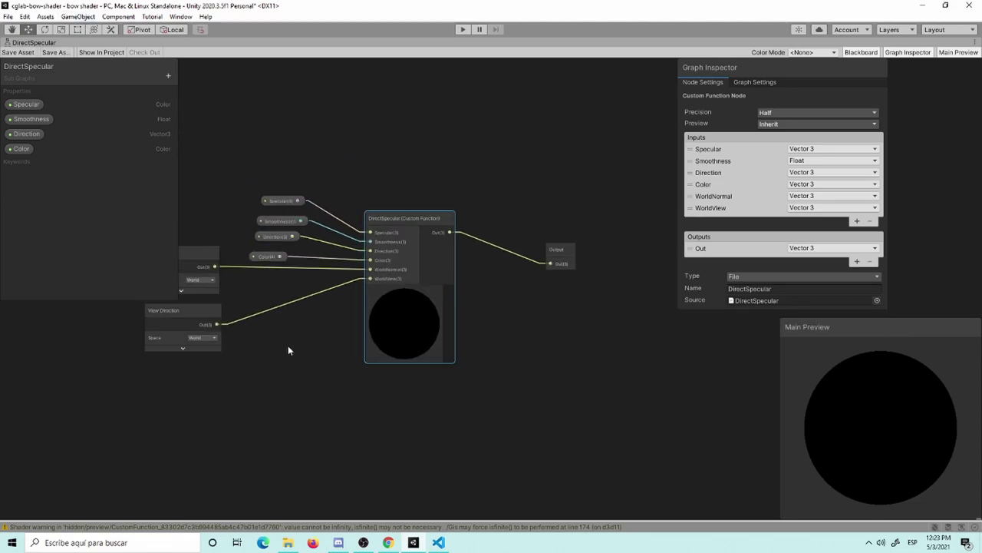
{"action": "left_click", "coordinate": [288, 346]}
{"action": "middle_click_drag", "start_coordinate": [522, 357], "coordinate": [607, 355]}
{"action": "scroll", "coordinate": [604, 352], "scroll_direction": "up", "scroll_amount": 1}
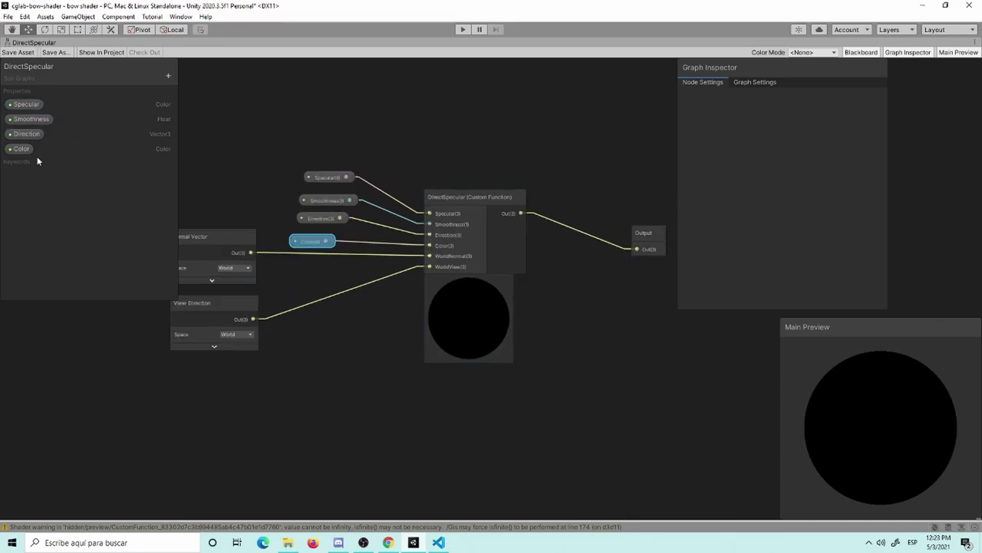
Review the Specular, Smoothness and Direction property settings, keeping Smoothness precision at Inherit.
{"action": "left_click", "coordinate": [30, 106]}
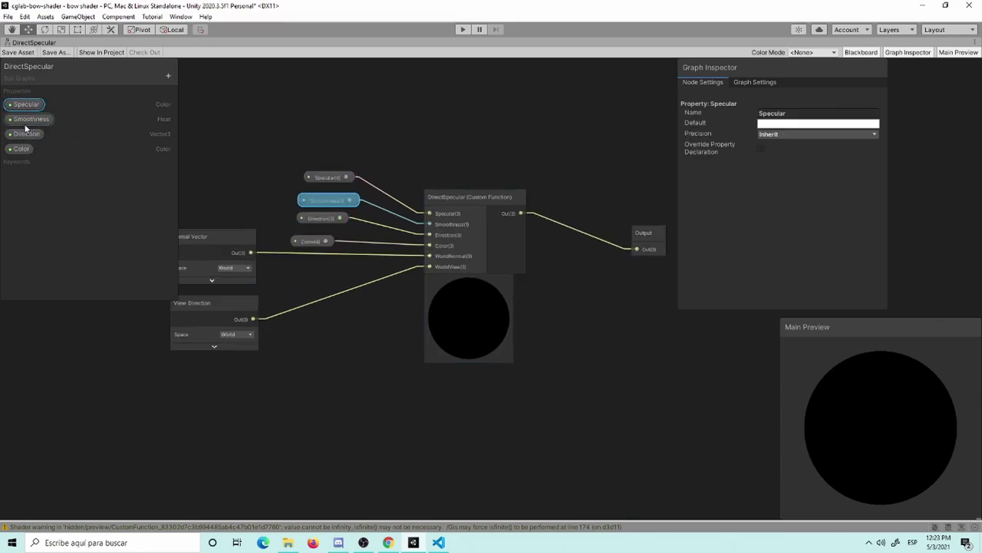
{"action": "left_click", "coordinate": [30, 120]}
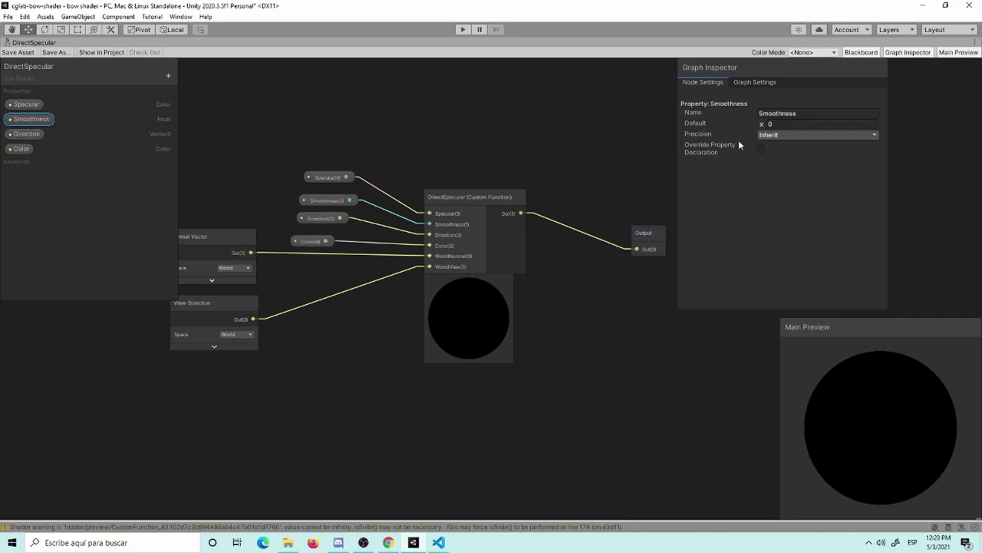
{"action": "left_click", "coordinate": [27, 134]}
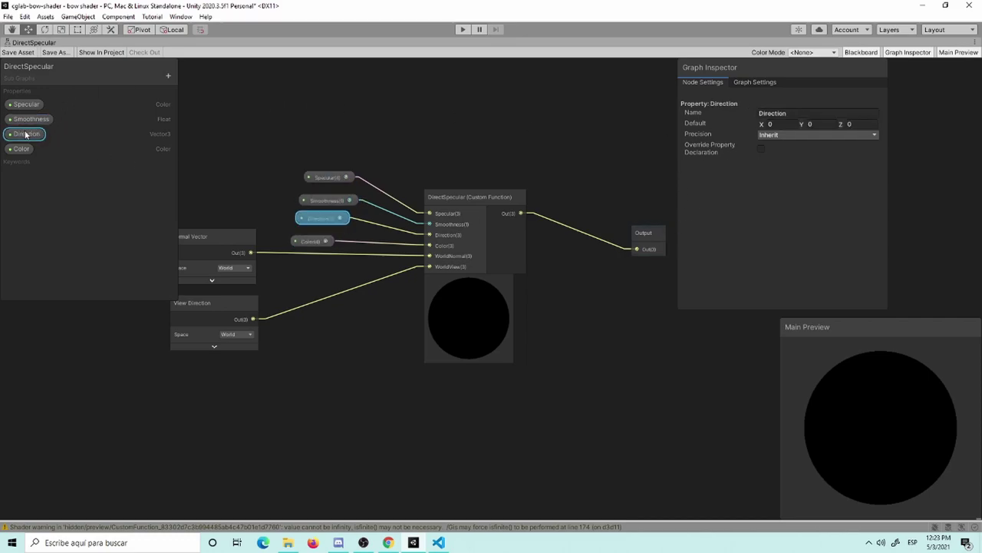
{"action": "left_click", "coordinate": [44, 123]}
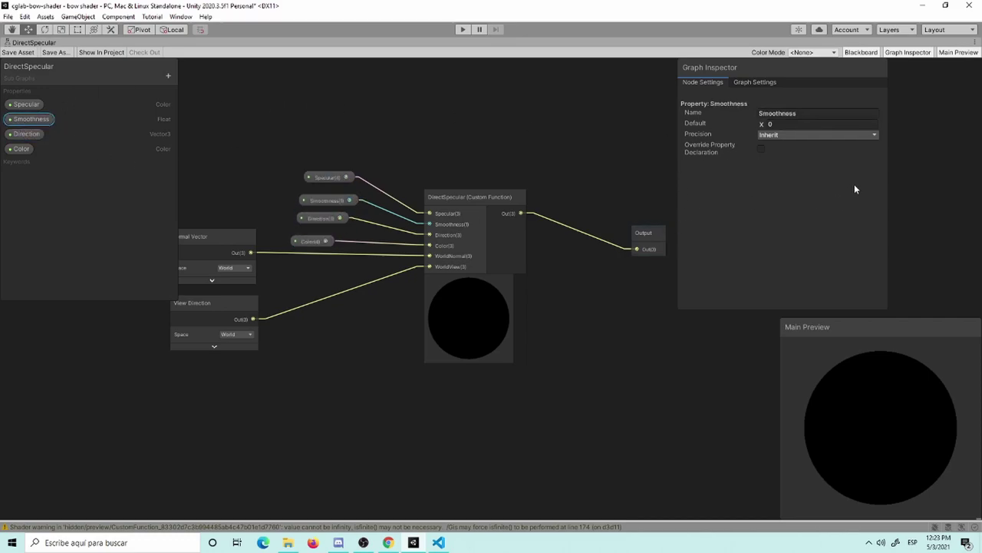
{"action": "left_click", "coordinate": [781, 135]}
{"action": "left_click", "coordinate": [752, 236]}
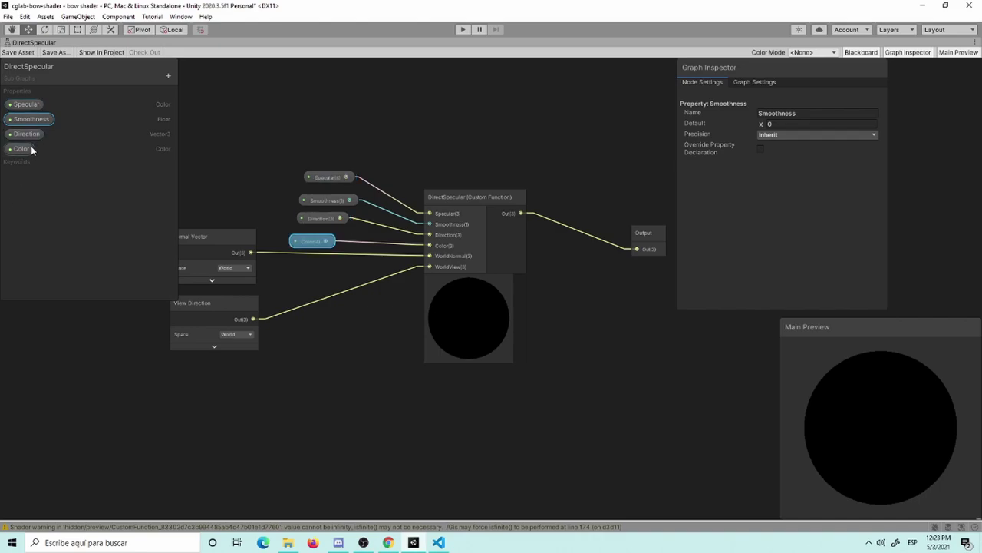
Move the Normal Vector and View Direction nodes lower in the graph.
{"action": "middle_click_drag", "start_coordinate": [210, 186], "coordinate": [309, 204]}
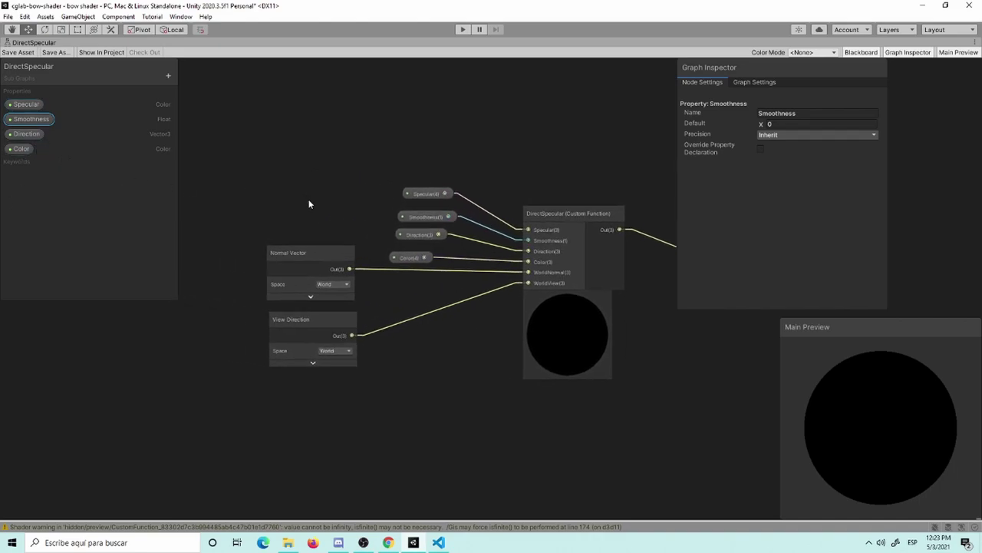
{"action": "left_click_drag", "start_coordinate": [254, 226], "coordinate": [313, 373]}
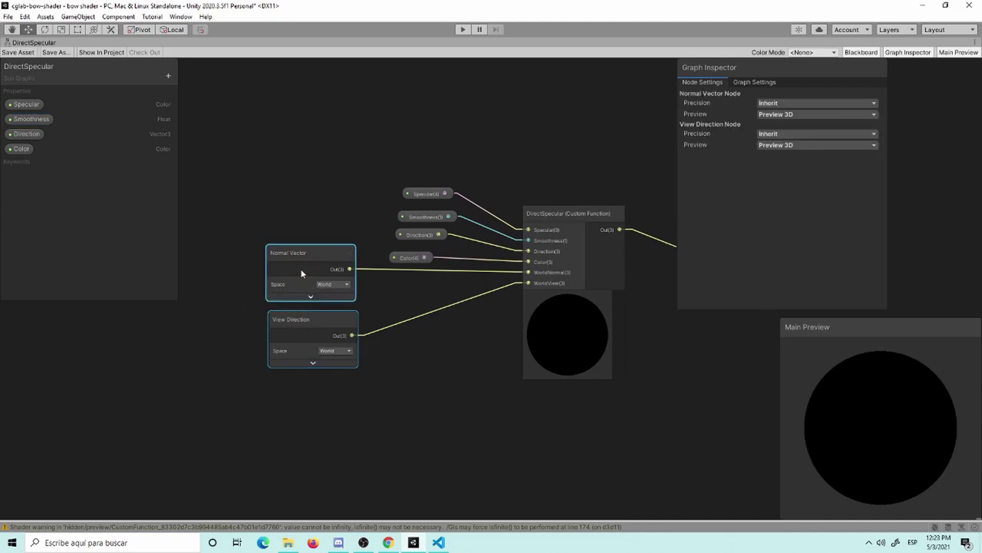
{"action": "left_click_drag", "start_coordinate": [301, 274], "coordinate": [313, 328]}
{"action": "left_click", "coordinate": [365, 281]}
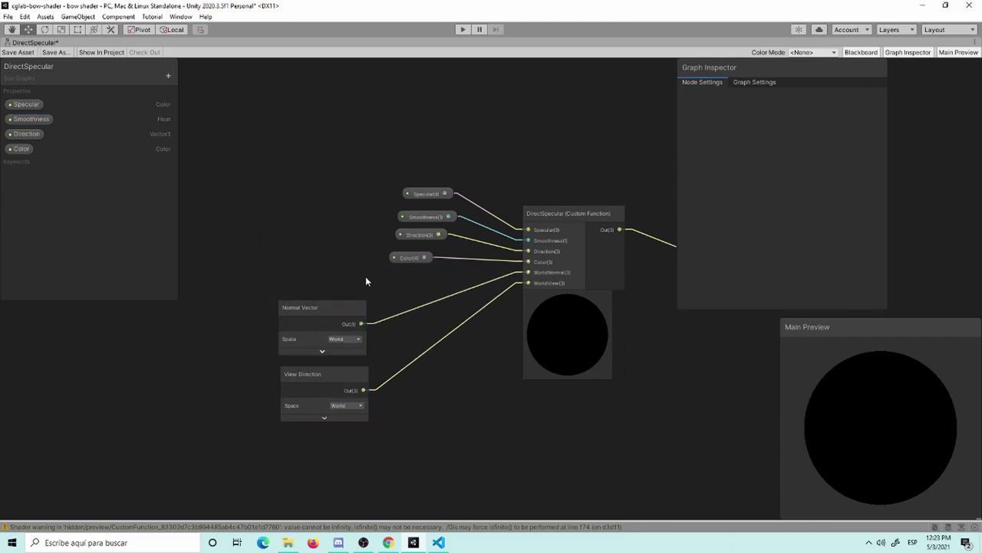
{"action": "key", "text": "a"}
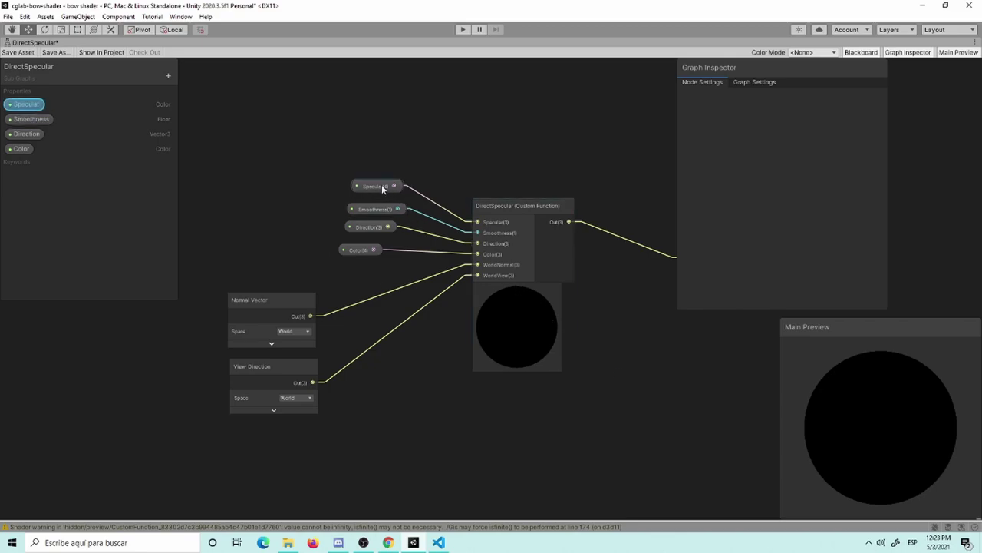
Save the DirectSpecular sub graph, clear the console errors and switch to CustomLightingBOW.
{"action": "left_click", "coordinate": [17, 52]}
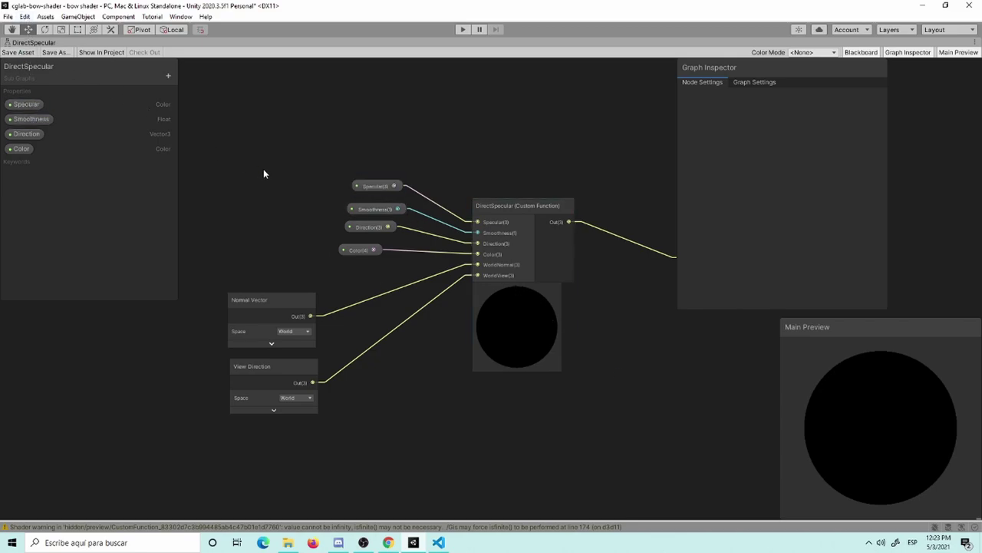
{"action": "key", "text": "shift+space"}
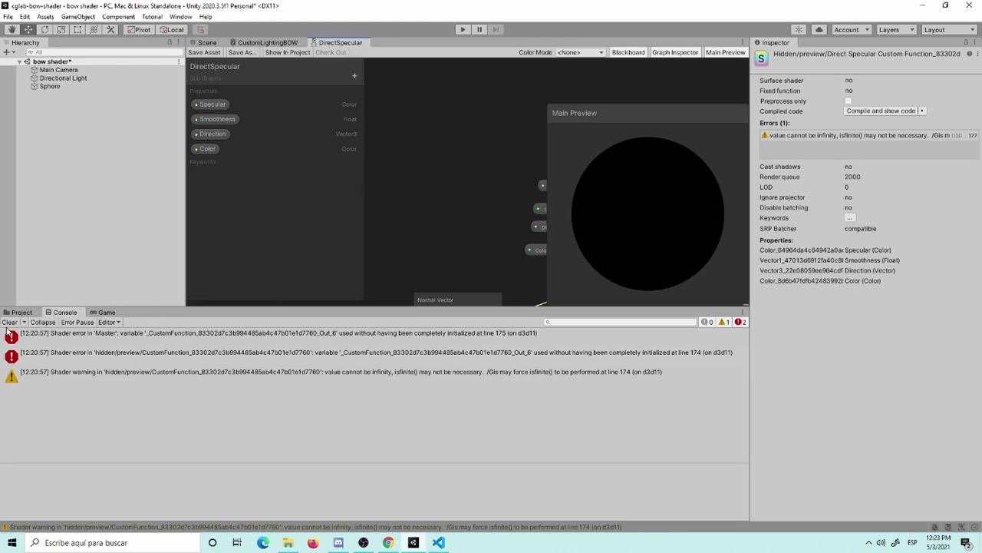
{"action": "left_click", "coordinate": [9, 322]}
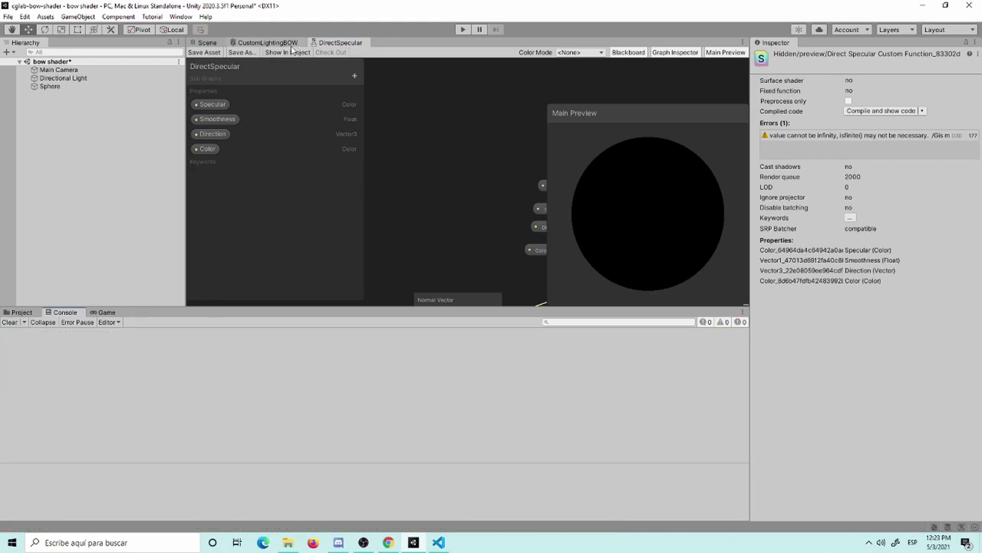
{"action": "left_click", "coordinate": [267, 42]}
Add a DirectSpecular node beside the Multiply node.
{"action": "key", "text": "shift+space"}
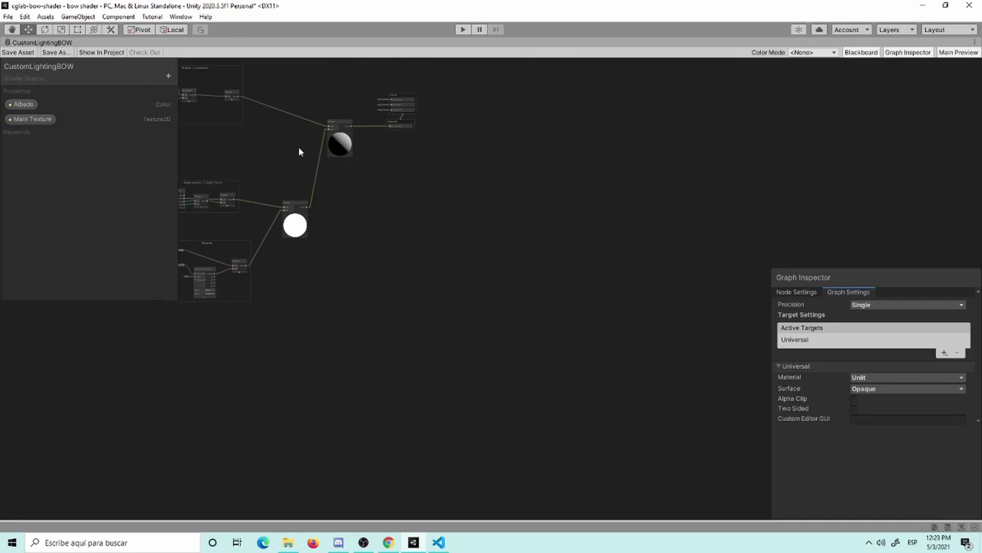
{"action": "scroll", "coordinate": [297, 156], "scroll_direction": "up", "scroll_amount": 2}
{"action": "middle_click_drag", "start_coordinate": [296, 162], "coordinate": [515, 158]}
{"action": "scroll", "coordinate": [515, 158], "scroll_direction": "up", "scroll_amount": 3}
{"action": "key", "text": "space"}
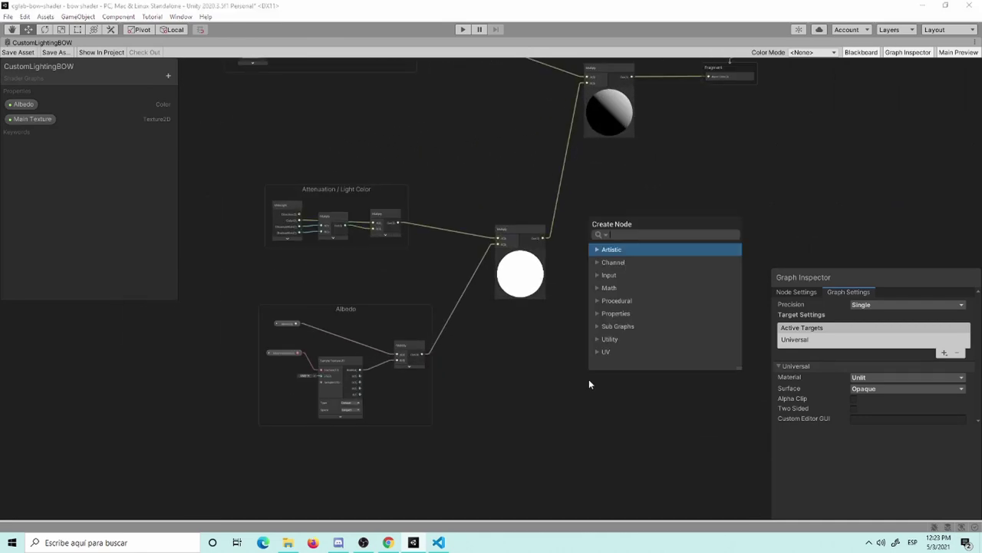
{"action": "type", "text": "dire"}
{"action": "key", "text": "Return"}
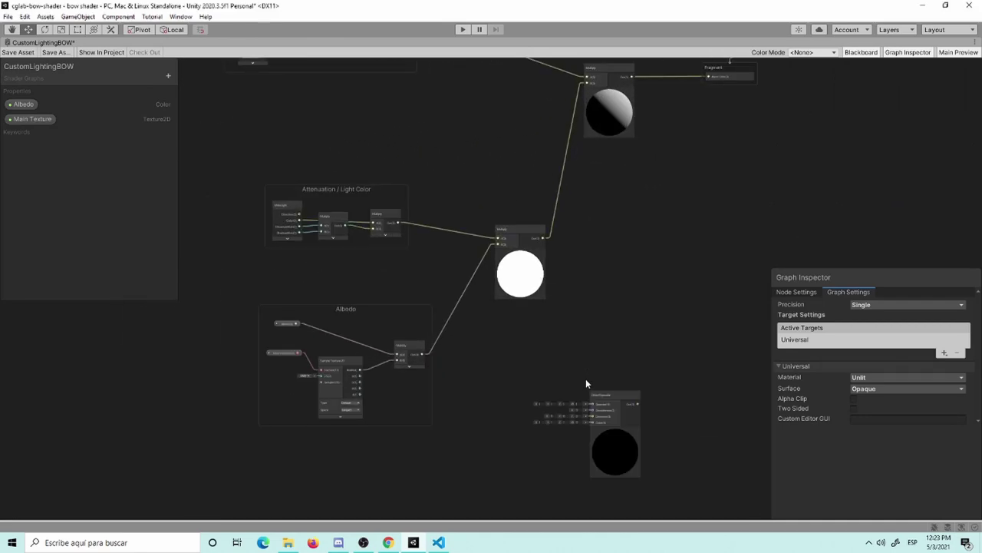
{"action": "scroll", "coordinate": [631, 412], "scroll_direction": "up", "scroll_amount": 2}
{"action": "mouse_move", "coordinate": [631, 412]}
{"action": "left_mouse_down"}
{"action": "mouse_move", "coordinate": [678, 222]}
{"action": "mouse_move", "coordinate": [485, 123]}
{"action": "left_mouse_up"}
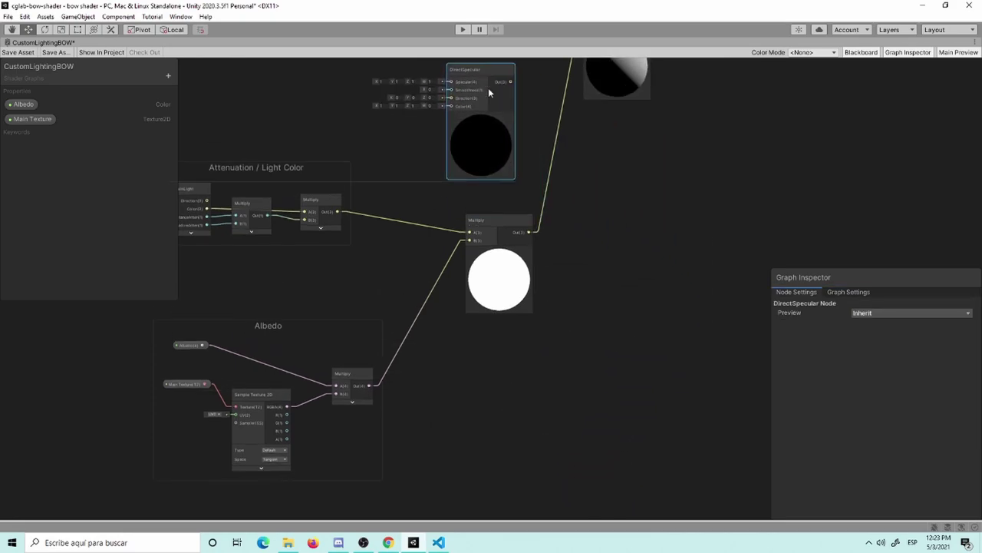
Wire the attenuated light colour into DirectSpecular's Color and MainLight Direction into its Direction.
{"action": "scroll", "coordinate": [421, 234], "scroll_direction": "up", "scroll_amount": 2}
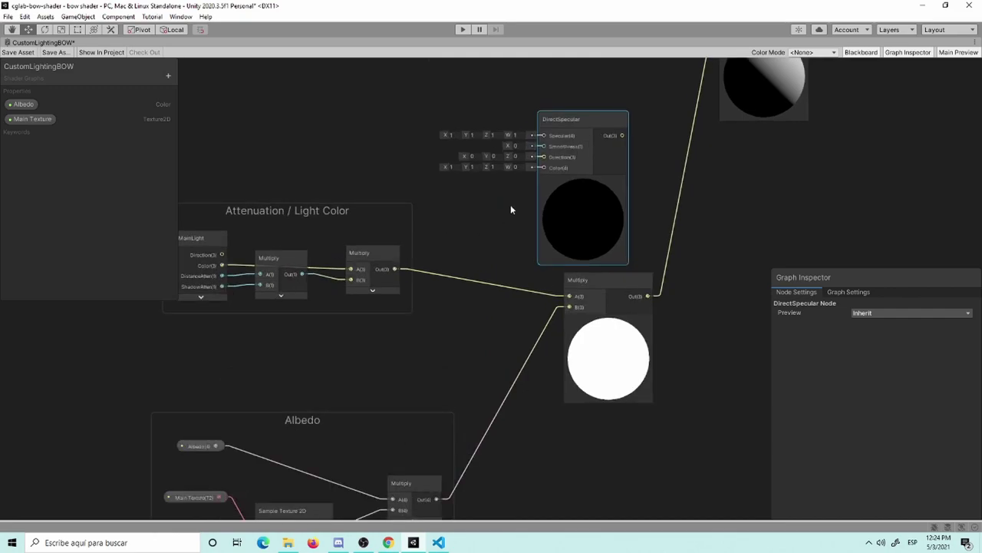
{"action": "scroll", "coordinate": [507, 215], "scroll_direction": "up", "scroll_amount": 1}
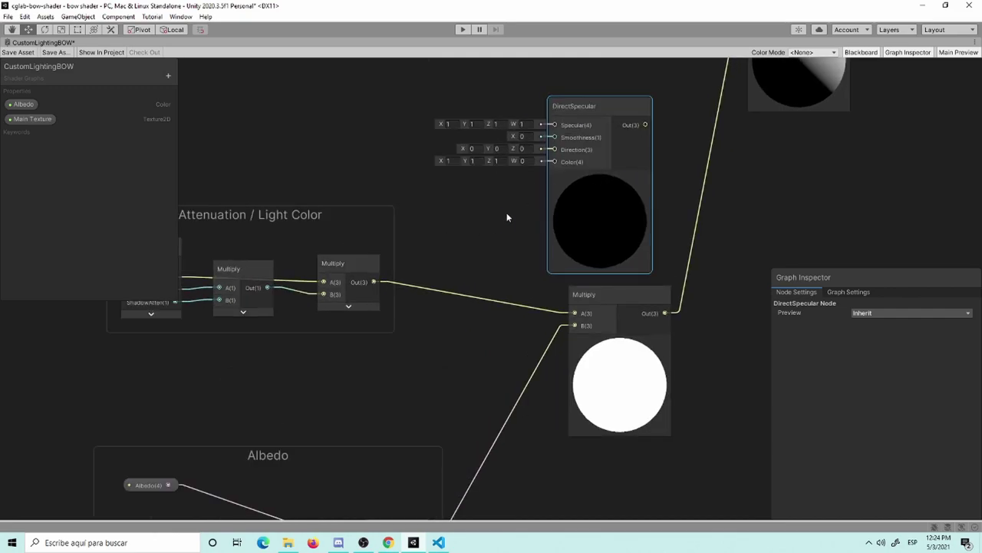
{"action": "scroll", "coordinate": [529, 253], "scroll_direction": "up", "scroll_amount": 1}
{"action": "scroll", "coordinate": [528, 253], "scroll_direction": "up", "scroll_amount": 1}
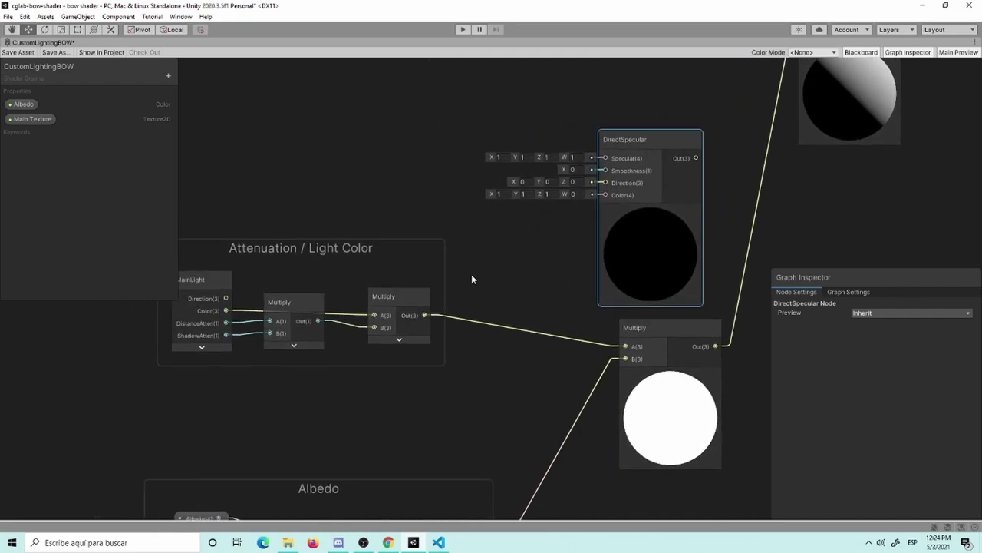
{"action": "middle_click_drag", "start_coordinate": [471, 274], "coordinate": [518, 345]}
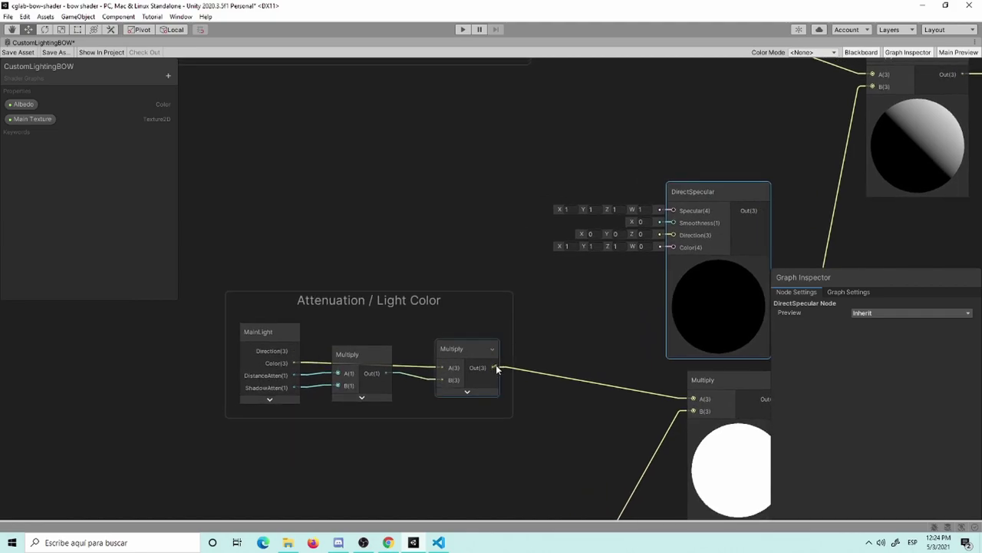
{"action": "left_click_drag", "start_coordinate": [494, 367], "coordinate": [669, 250]}
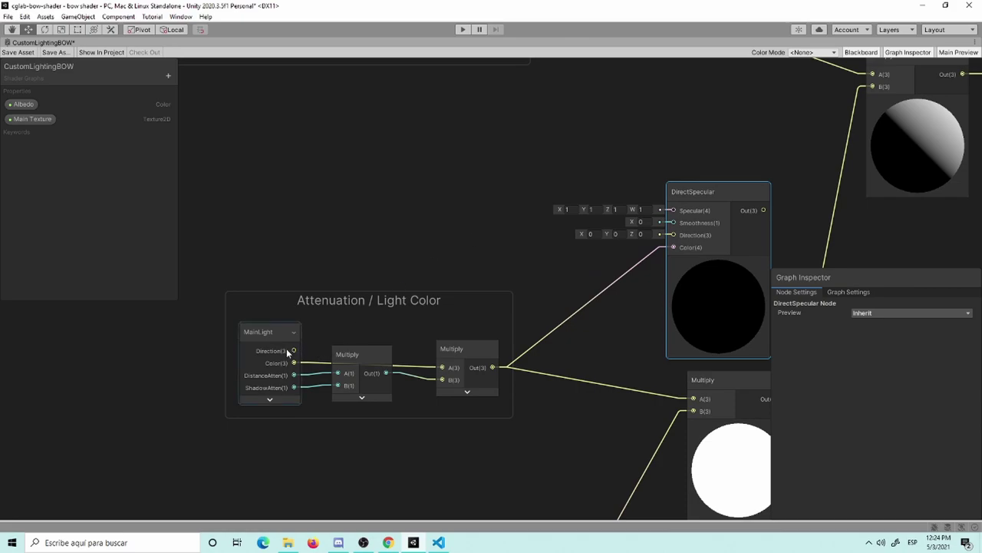
{"action": "mouse_move", "coordinate": [294, 350]}
{"action": "left_mouse_down"}
{"action": "mouse_move", "coordinate": [488, 282]}
{"action": "mouse_move", "coordinate": [672, 235]}
{"action": "left_mouse_up"}
{"action": "middle_click_drag", "start_coordinate": [622, 332], "coordinate": [456, 349]}
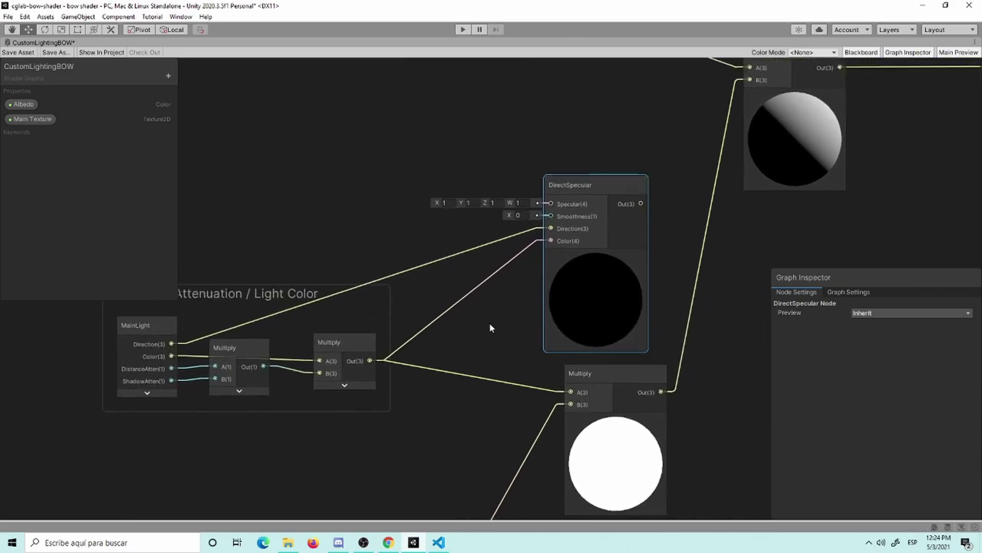
Add a white Color property named Specular Color and place its node beside DirectSpecular.
{"action": "left_click", "coordinate": [168, 76]}
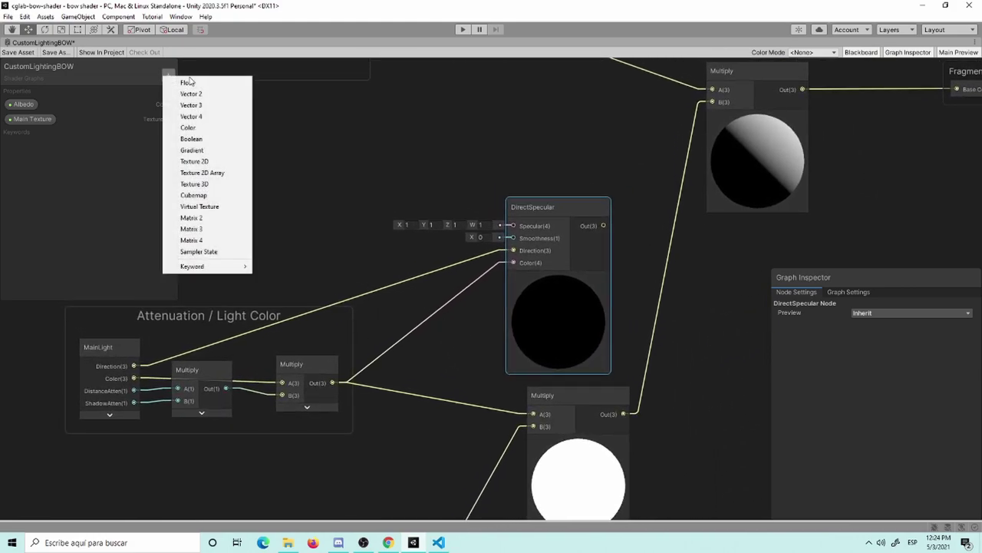
{"action": "left_click", "coordinate": [213, 128]}
{"action": "type", "text": "Specu"}
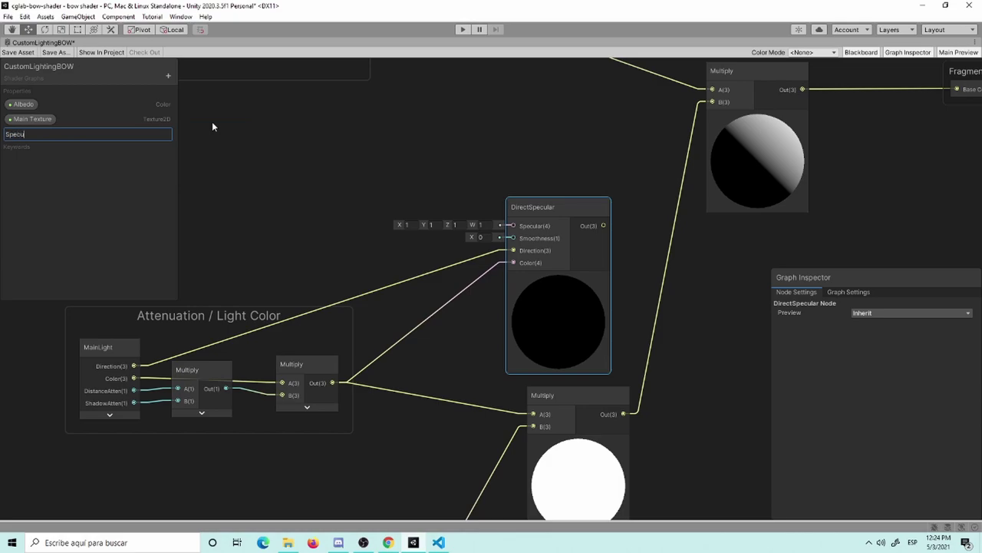
{"action": "type", "text": "lar Color"}
{"action": "key", "text": "Return"}
{"action": "left_click", "coordinate": [49, 136]}
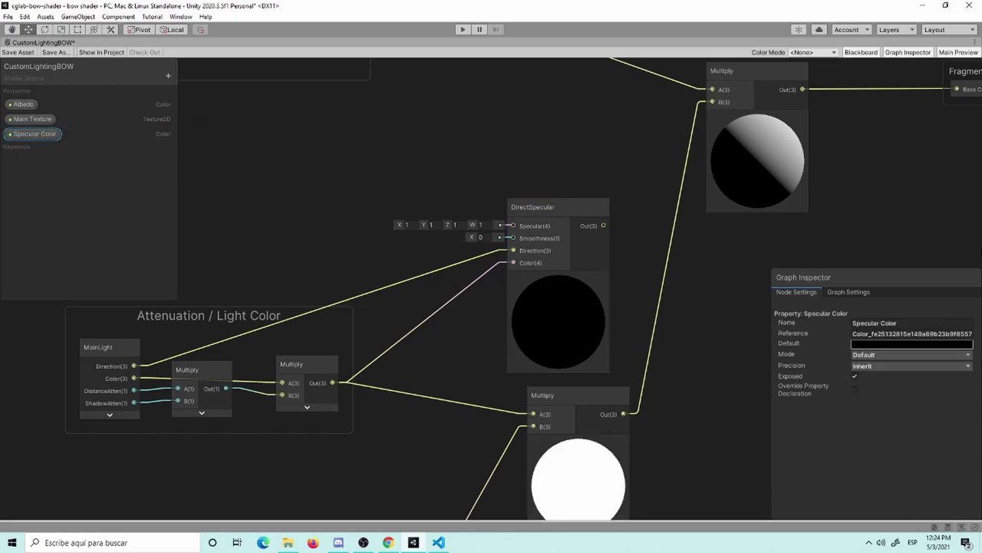
{"action": "left_click", "coordinate": [879, 344]}
{"action": "left_click", "coordinate": [891, 339]}
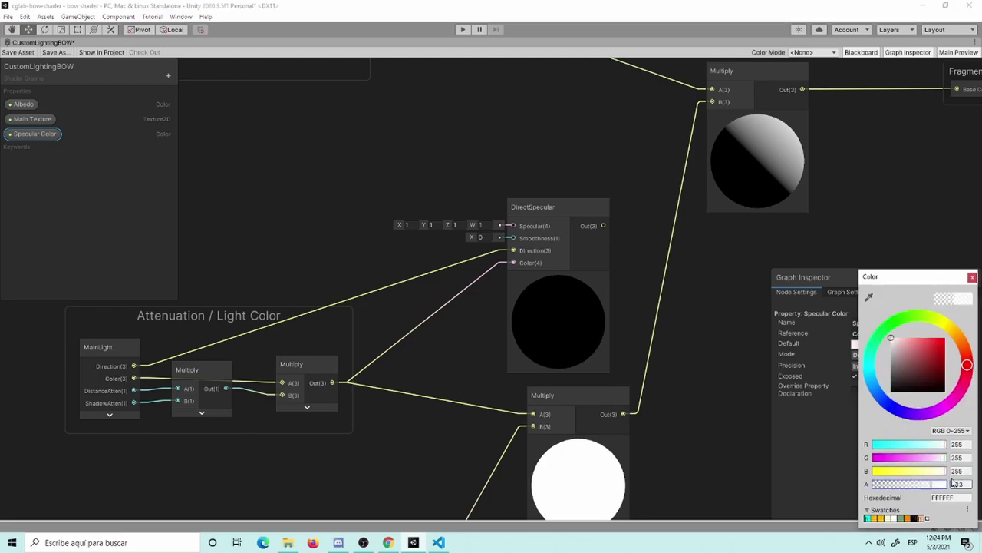
{"action": "left_click", "coordinate": [973, 277]}
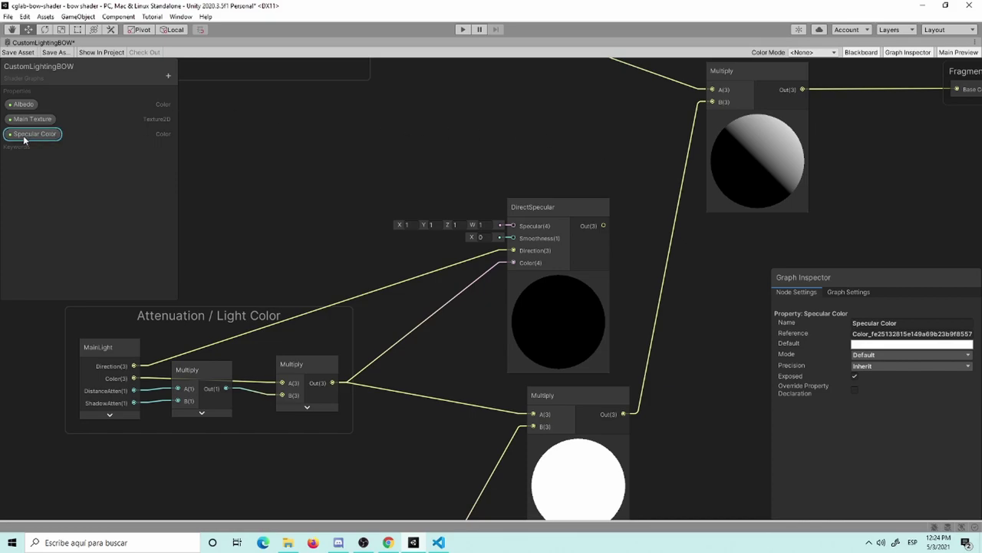
{"action": "mouse_move", "coordinate": [23, 135]}
{"action": "left_mouse_down"}
{"action": "mouse_move", "coordinate": [441, 184]}
{"action": "mouse_move", "coordinate": [507, 227]}
{"action": "left_mouse_up"}
{"action": "left_click_drag", "start_coordinate": [397, 195], "coordinate": [421, 218]}
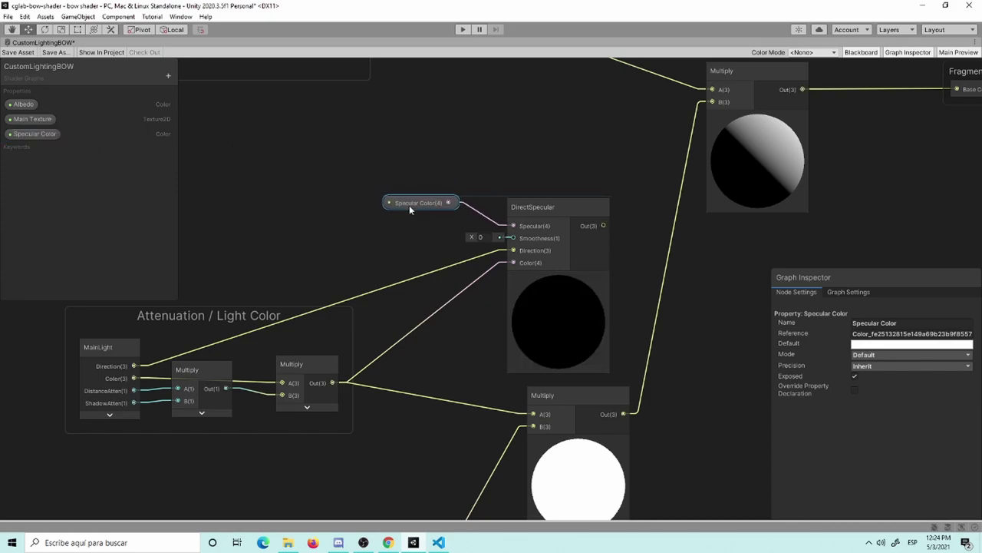
Create a Smoothness Float property in Slider mode, place it, and wire it into DirectSpecular's Smoothness input.
{"action": "left_click", "coordinate": [176, 84]}
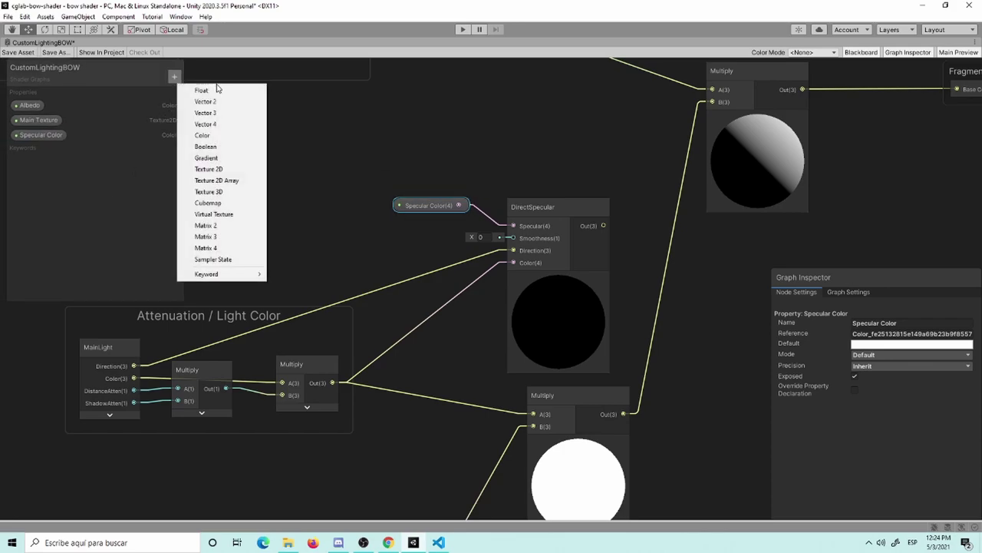
{"action": "left_click", "coordinate": [225, 90]}
{"action": "type", "text": "Smoothne"}
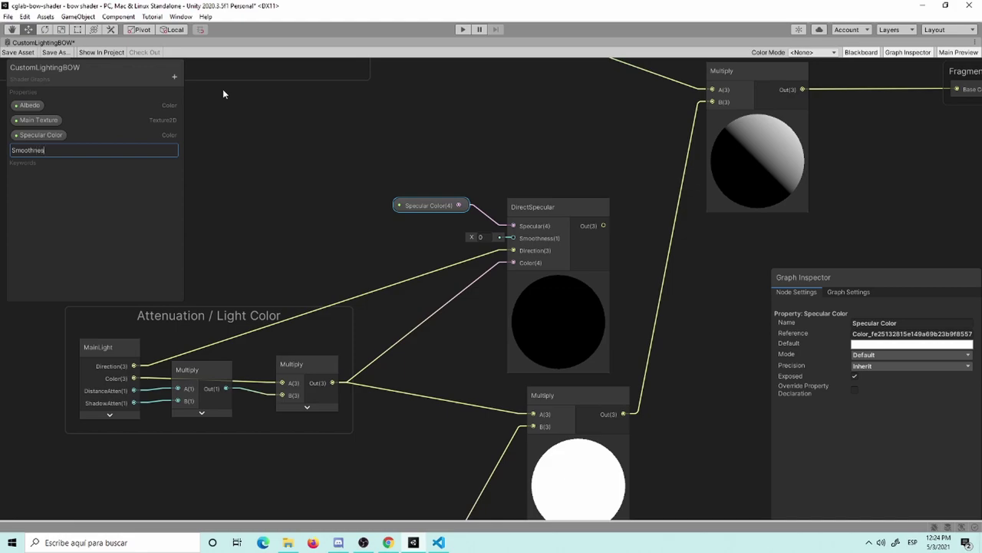
{"action": "type", "text": "s"}
{"action": "key", "text": "Return"}
{"action": "left_click", "coordinate": [34, 152]}
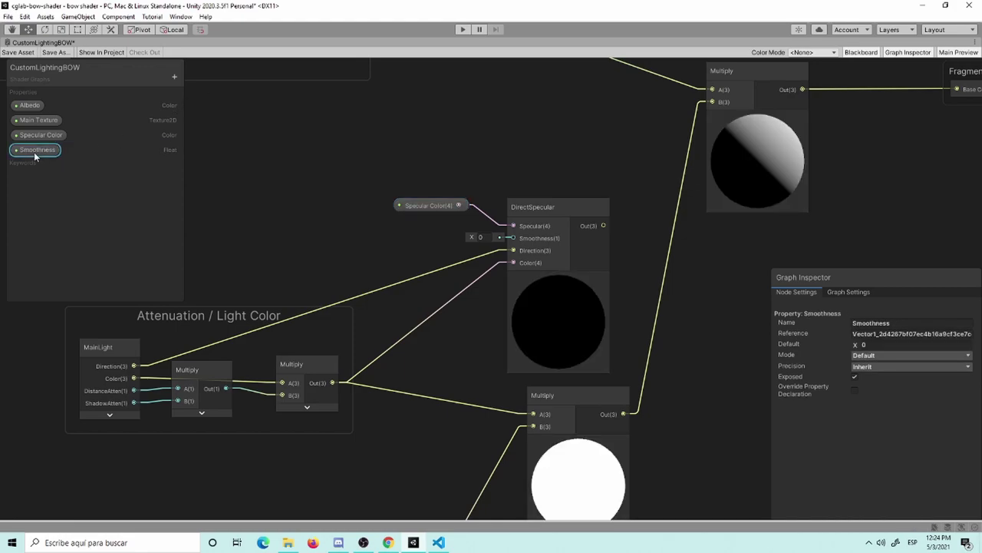
{"action": "left_click", "coordinate": [871, 354]}
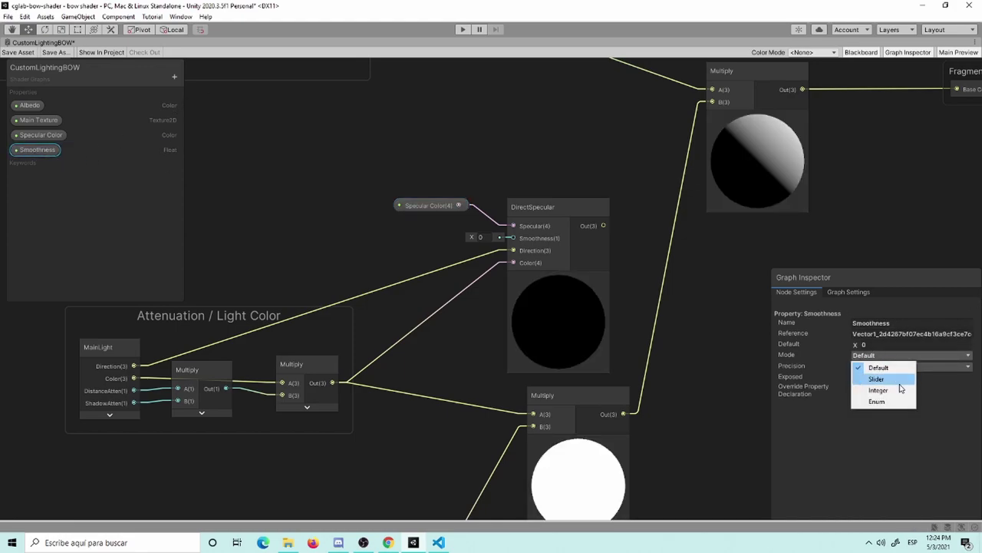
{"action": "left_click", "coordinate": [900, 383]}
{"action": "left_click", "coordinate": [875, 346]}
{"action": "type", "text": ".5"}
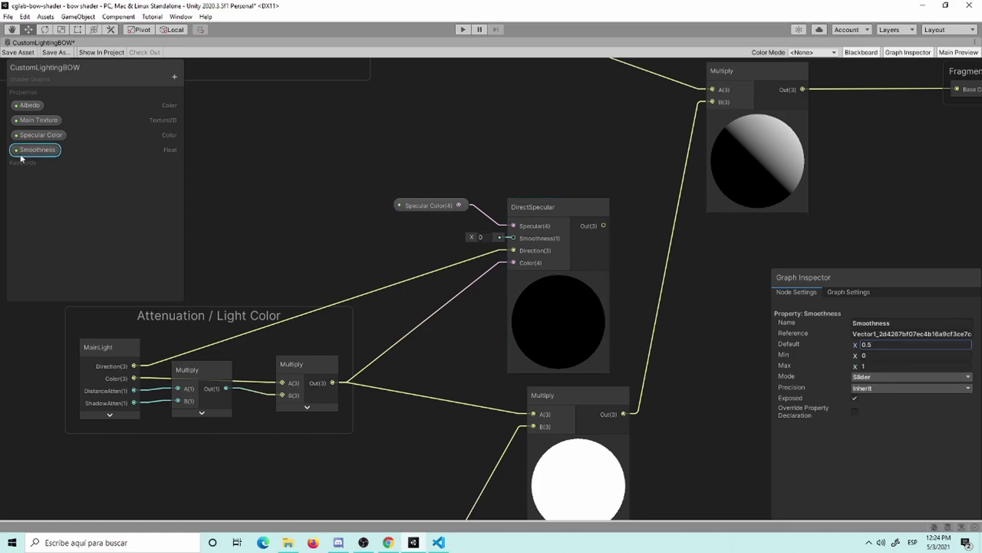
{"action": "mouse_move", "coordinate": [20, 155]}
{"action": "left_mouse_down"}
{"action": "mouse_move", "coordinate": [390, 241]}
{"action": "mouse_move", "coordinate": [513, 238]}
{"action": "left_mouse_up"}
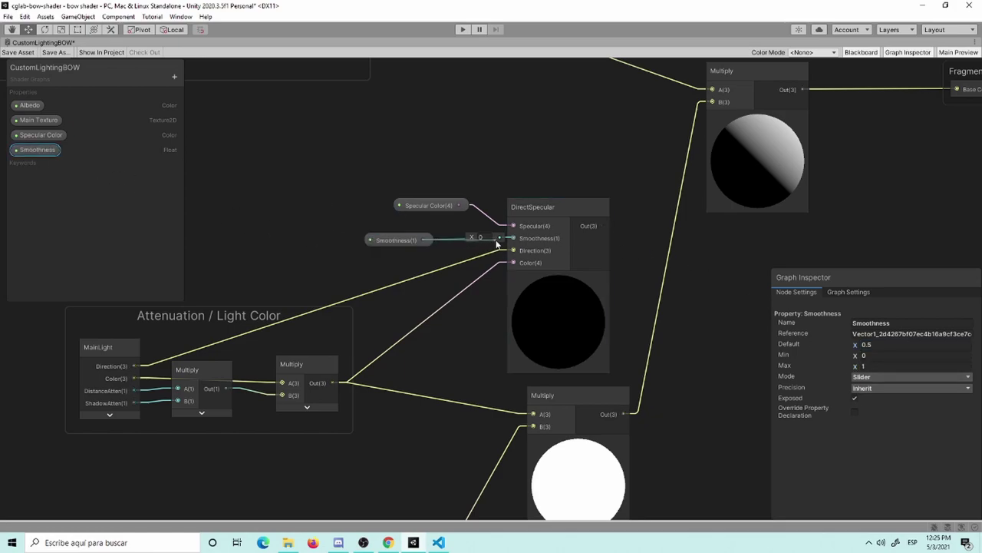
{"action": "left_click_drag", "start_coordinate": [410, 240], "coordinate": [449, 235]}
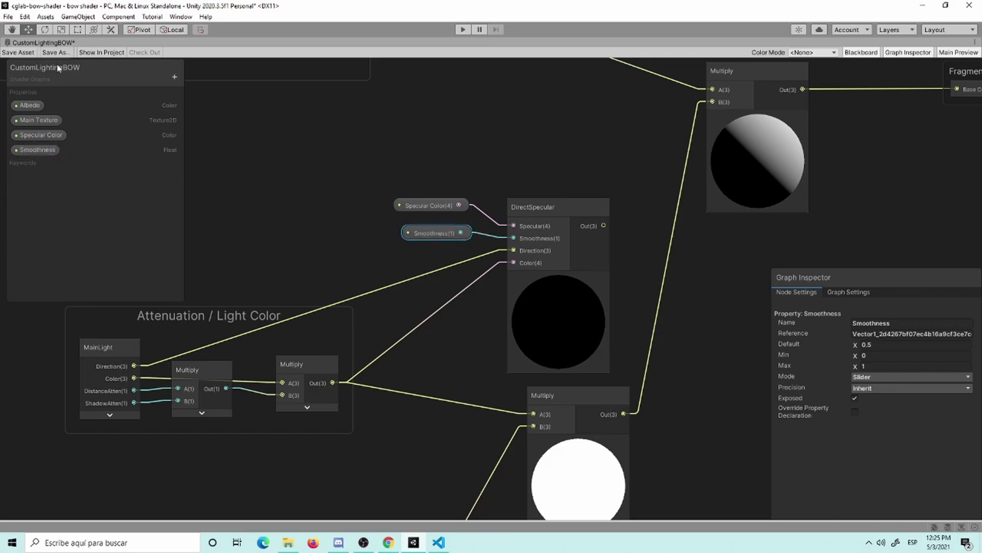
Save the graph and nudge the lower Multiply and DirectSpecular nodes while panning over the lighting nodes.
{"action": "left_click", "coordinate": [18, 53]}
{"action": "scroll", "coordinate": [597, 169], "scroll_direction": "down", "scroll_amount": 3}
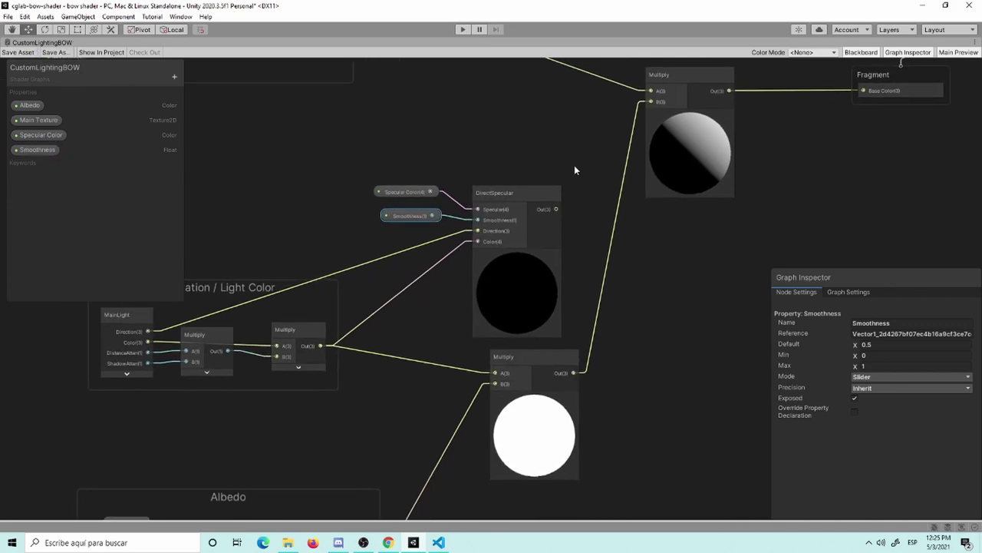
{"action": "scroll", "coordinate": [543, 239], "scroll_direction": "down", "scroll_amount": 2}
{"action": "scroll", "coordinate": [603, 296], "scroll_direction": "down", "scroll_amount": 3}
{"action": "scroll", "coordinate": [537, 284], "scroll_direction": "down", "scroll_amount": 2}
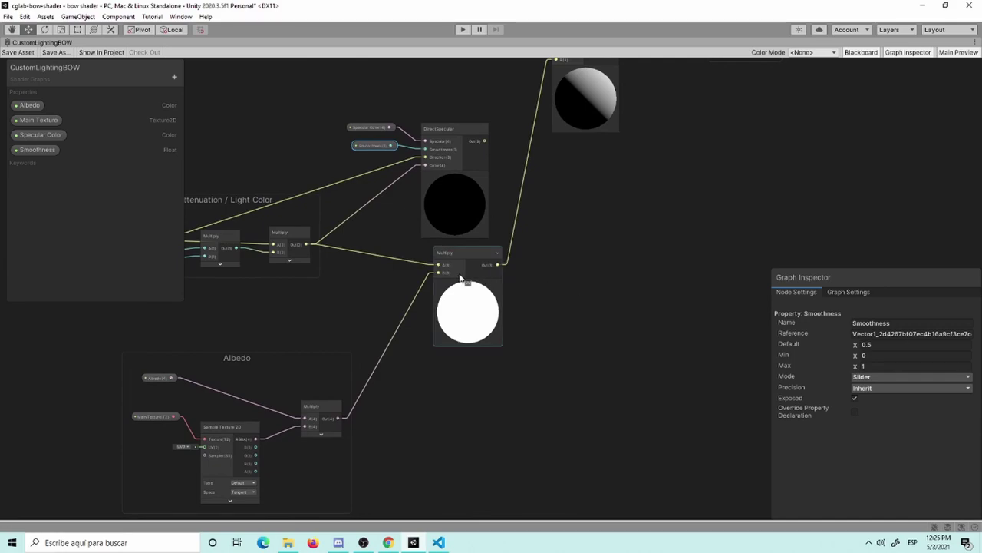
{"action": "left_click_drag", "start_coordinate": [463, 261], "coordinate": [479, 294]}
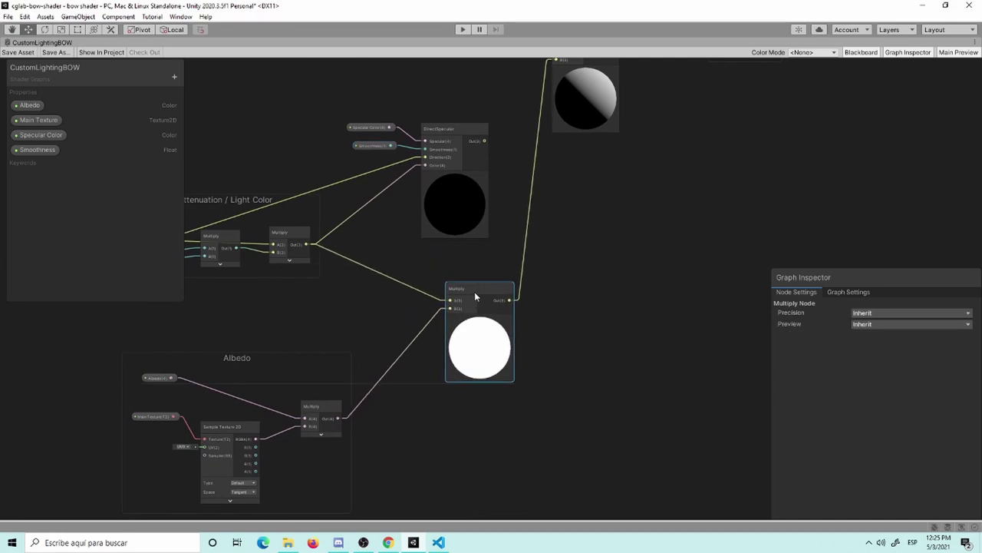
{"action": "mouse_move", "coordinate": [631, 361]}
{"action": "middle_mouse_down"}
{"action": "mouse_move", "coordinate": [627, 452]}
{"action": "mouse_move", "coordinate": [637, 482]}
{"action": "mouse_move", "coordinate": [614, 430]}
{"action": "middle_mouse_up"}
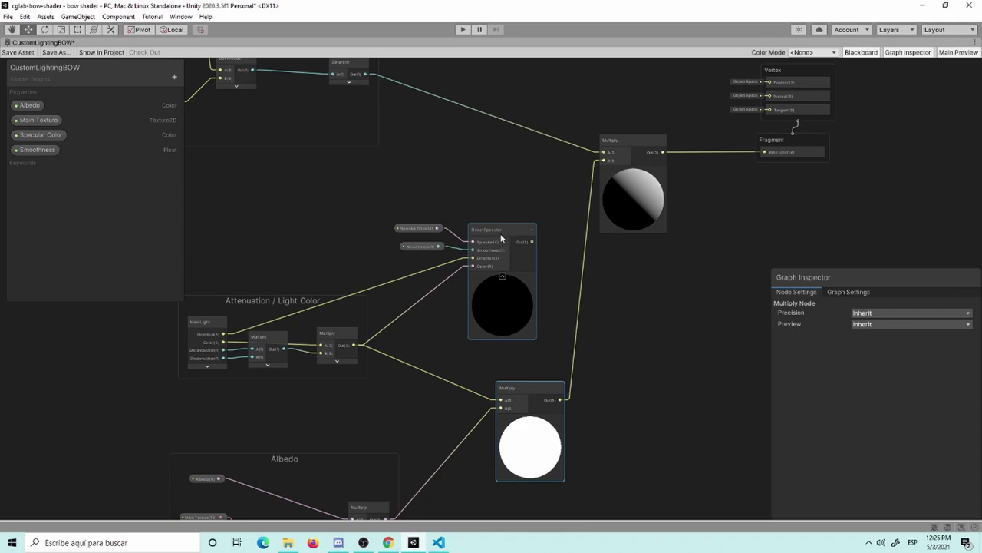
{"action": "left_click_drag", "start_coordinate": [501, 239], "coordinate": [522, 252]}
{"action": "left_click", "coordinate": [651, 332]}
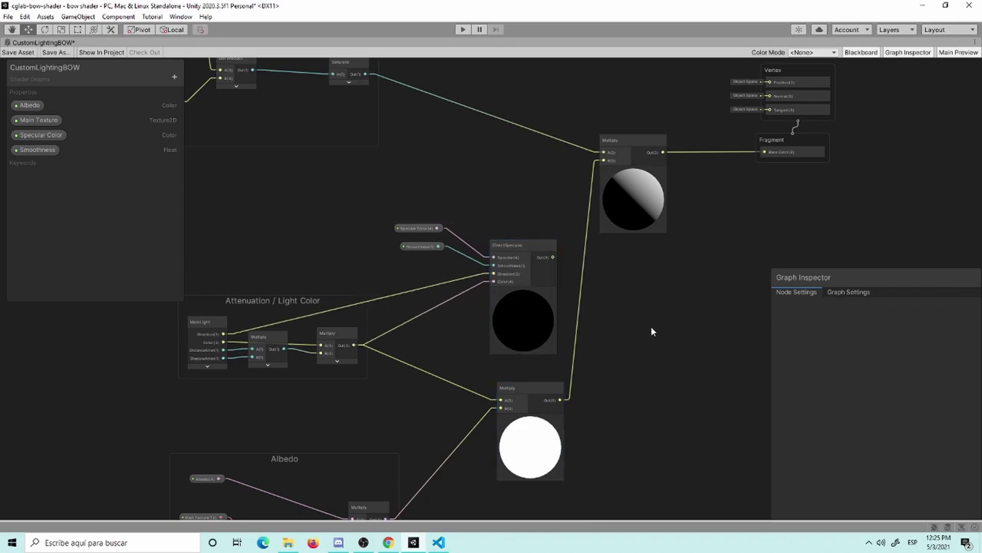
{"action": "mouse_move", "coordinate": [610, 327]}
{"action": "middle_mouse_down"}
{"action": "mouse_move", "coordinate": [636, 404]}
{"action": "mouse_move", "coordinate": [626, 330]}
{"action": "middle_mouse_up"}
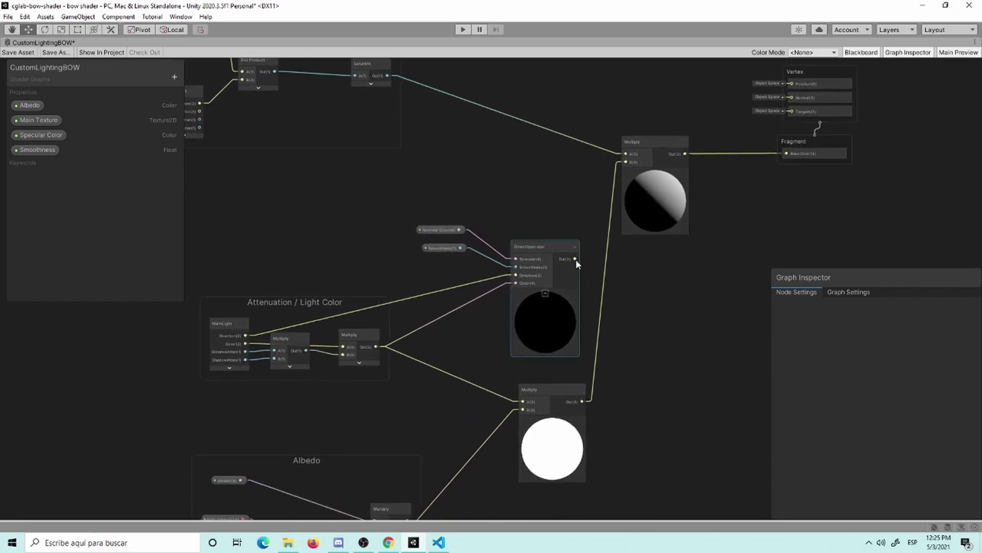
{"action": "middle_click_drag", "start_coordinate": [617, 332], "coordinate": [613, 280]}
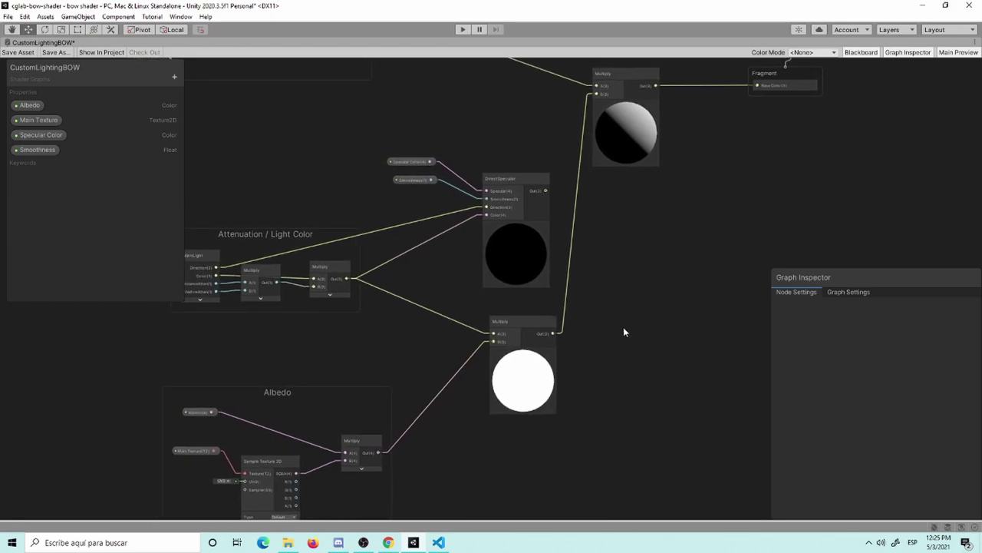
{"action": "mouse_move", "coordinate": [623, 327]}
{"action": "middle_mouse_down"}
{"action": "mouse_move", "coordinate": [646, 298]}
{"action": "mouse_move", "coordinate": [631, 308]}
{"action": "middle_mouse_up"}
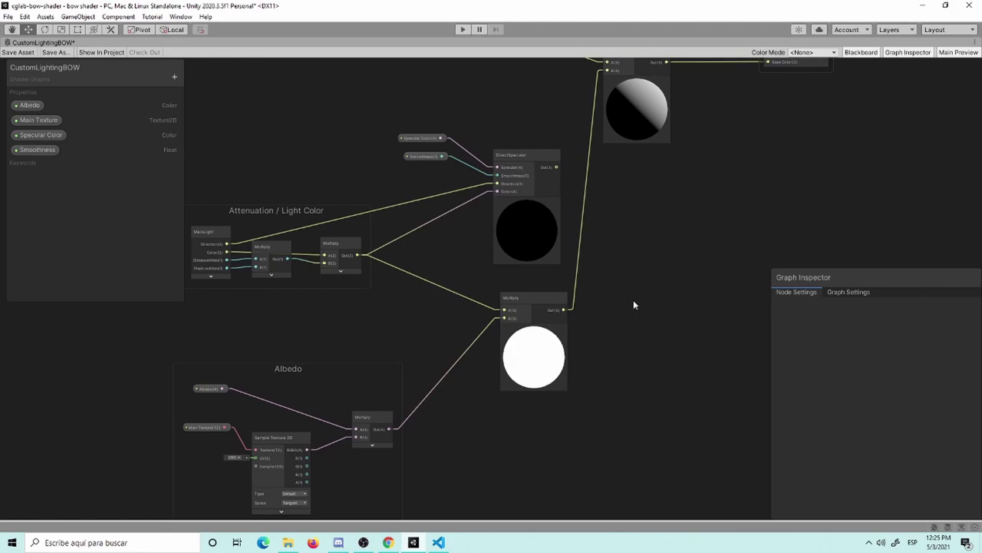
Wire DirectSpecular's output into the bottom Multiply and move the inspector up to reveal Main Preview.
{"action": "mouse_move", "coordinate": [557, 168]}
{"action": "left_mouse_down"}
{"action": "mouse_move", "coordinate": [501, 286]}
{"action": "mouse_move", "coordinate": [503, 310]}
{"action": "left_mouse_up"}
{"action": "scroll", "coordinate": [570, 329], "scroll_direction": "down", "scroll_amount": 2}
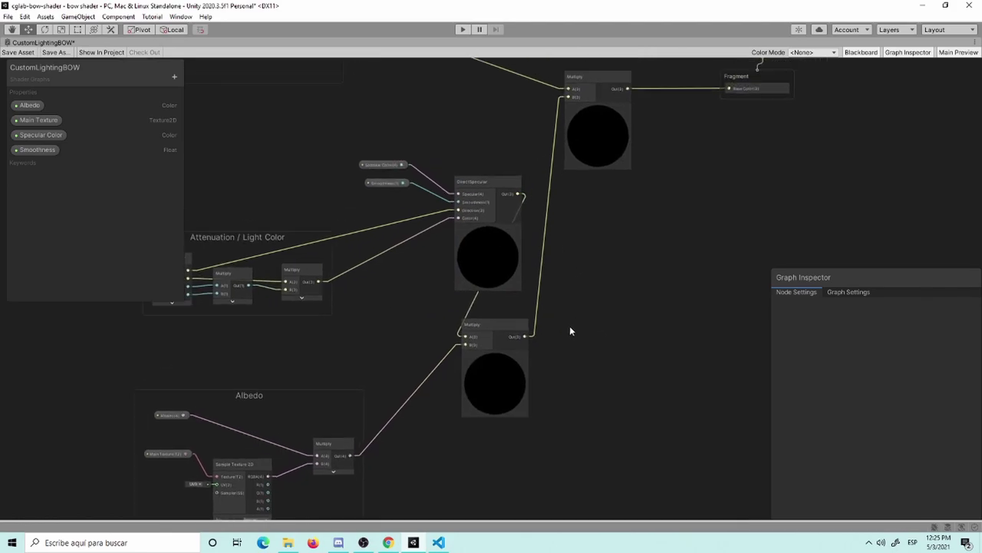
{"action": "scroll", "coordinate": [607, 312], "scroll_direction": "down", "scroll_amount": 2}
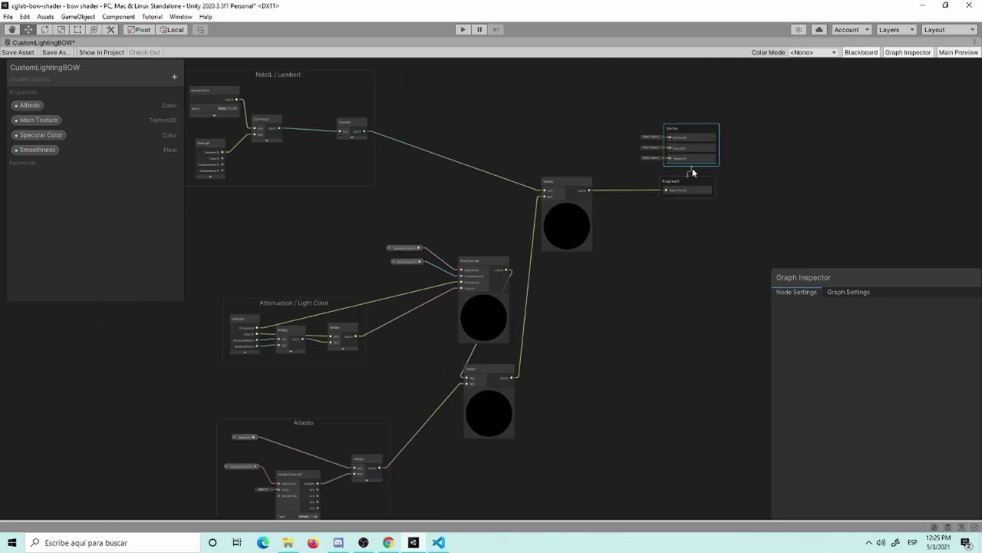
{"action": "middle_click_drag", "start_coordinate": [871, 240], "coordinate": [846, 274]}
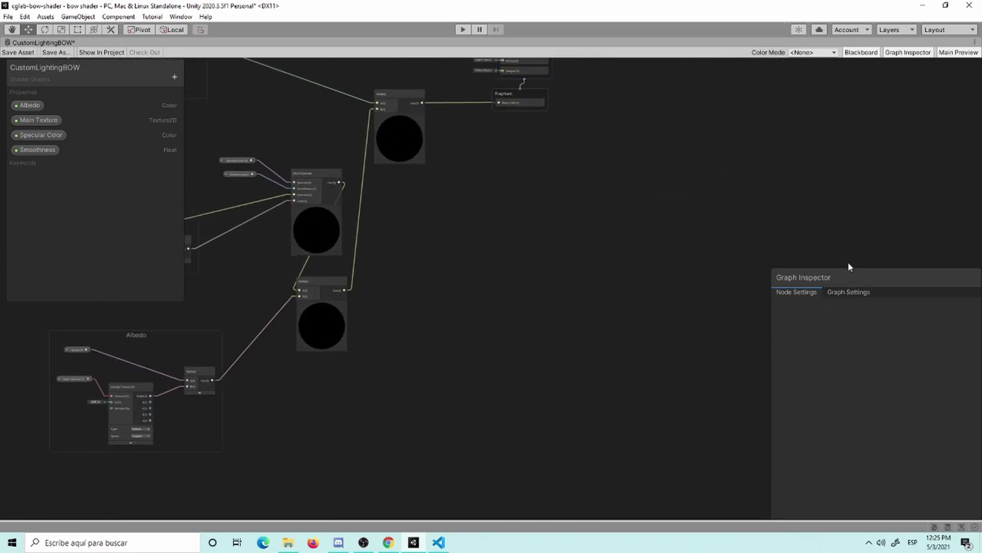
{"action": "left_click_drag", "start_coordinate": [852, 274], "coordinate": [882, 29]}
Shift DirectSpecular and its Specular Color and Smoothness properties left, and reposition the bottom Multiply.
{"action": "middle_click_drag", "start_coordinate": [562, 205], "coordinate": [676, 291]}
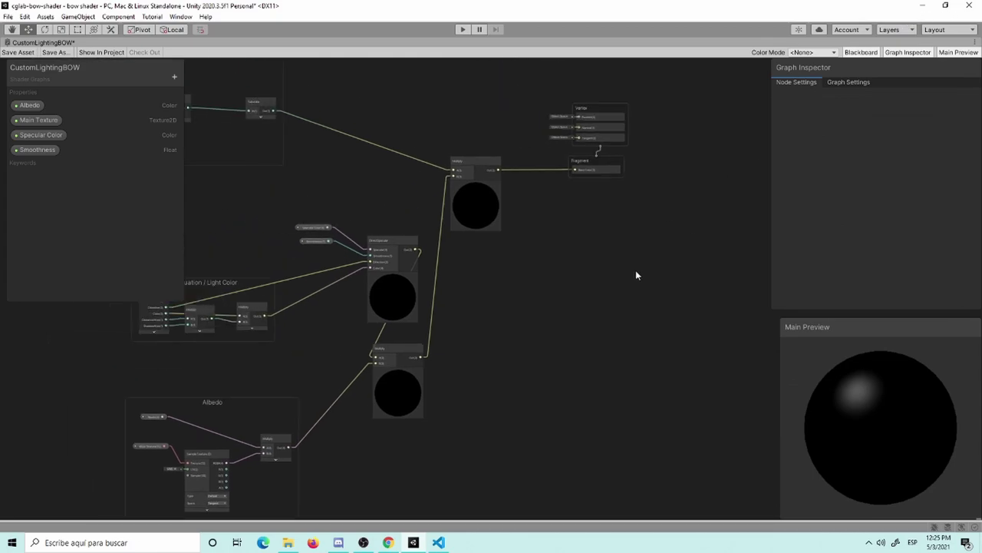
{"action": "left_click_drag", "start_coordinate": [439, 268], "coordinate": [392, 270]}
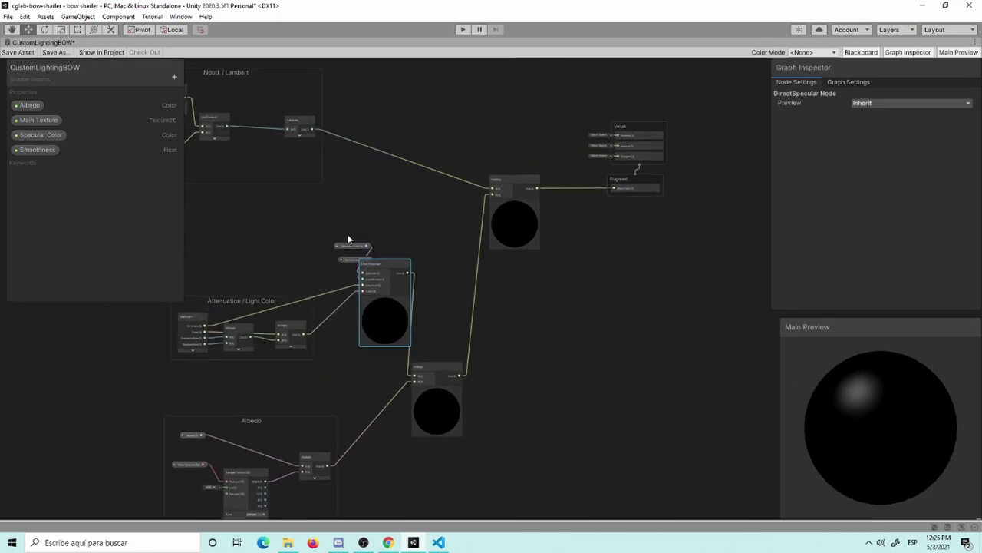
{"action": "mouse_move", "coordinate": [330, 233]}
{"action": "left_mouse_down"}
{"action": "mouse_move", "coordinate": [348, 273]}
{"action": "mouse_move", "coordinate": [292, 243]}
{"action": "left_mouse_up"}
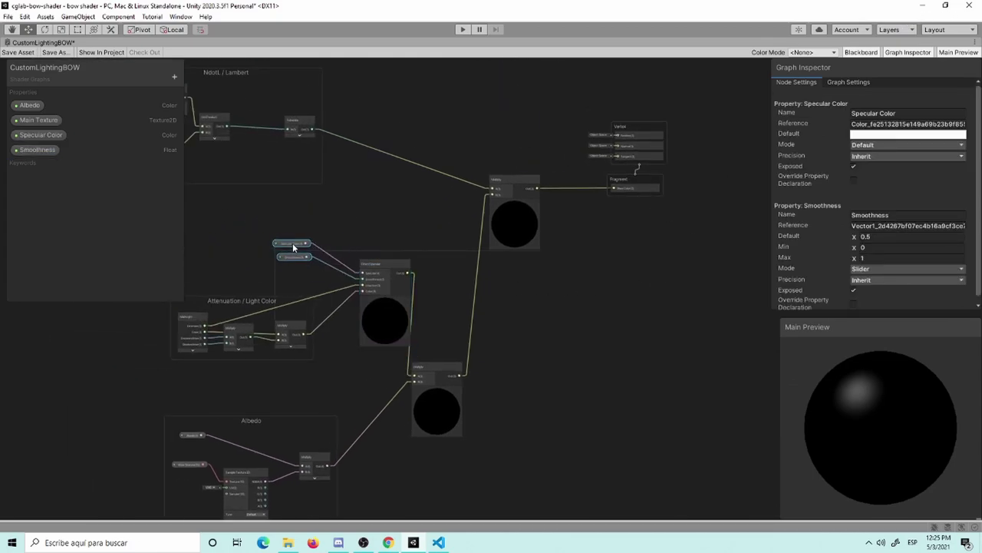
{"action": "left_click_drag", "start_coordinate": [377, 268], "coordinate": [366, 270]}
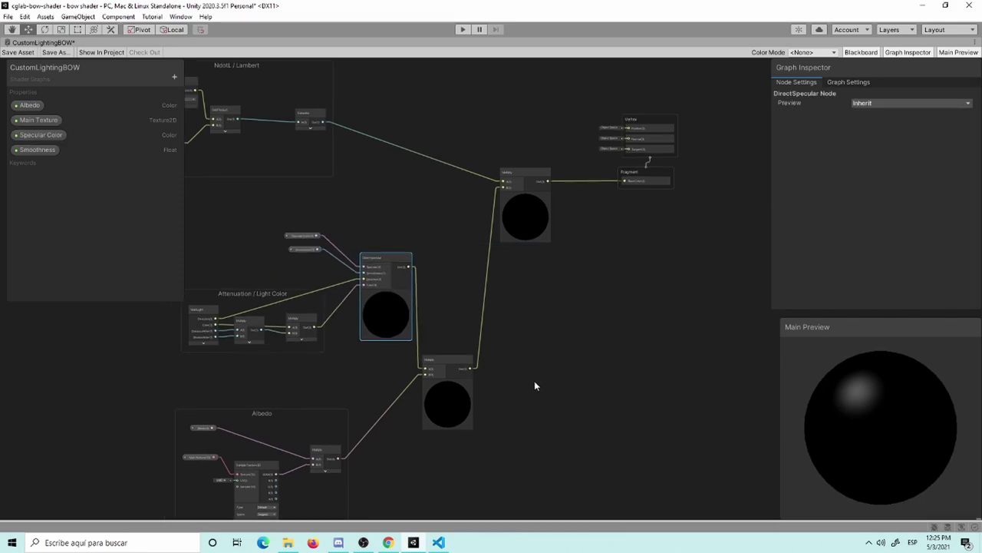
{"action": "scroll", "coordinate": [512, 357], "scroll_direction": "up", "scroll_amount": 2}
{"action": "mouse_move", "coordinate": [445, 361]}
{"action": "left_mouse_down"}
{"action": "mouse_move", "coordinate": [464, 356]}
{"action": "mouse_move", "coordinate": [466, 335]}
{"action": "left_mouse_up"}
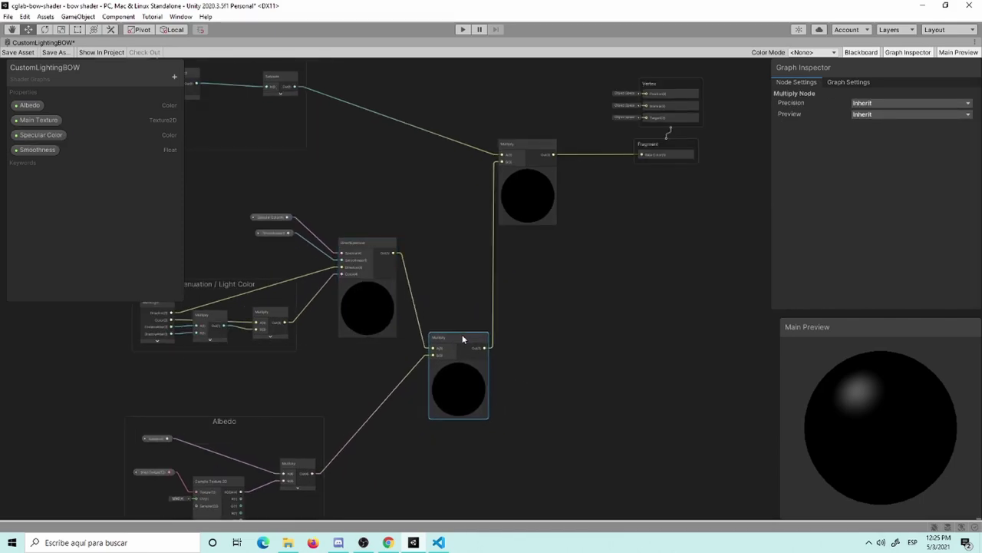
{"action": "left_click", "coordinate": [506, 178]}
Create an Add node fed by the bottom Multiply and the Saturate output.
{"action": "left_click", "coordinate": [626, 269]}
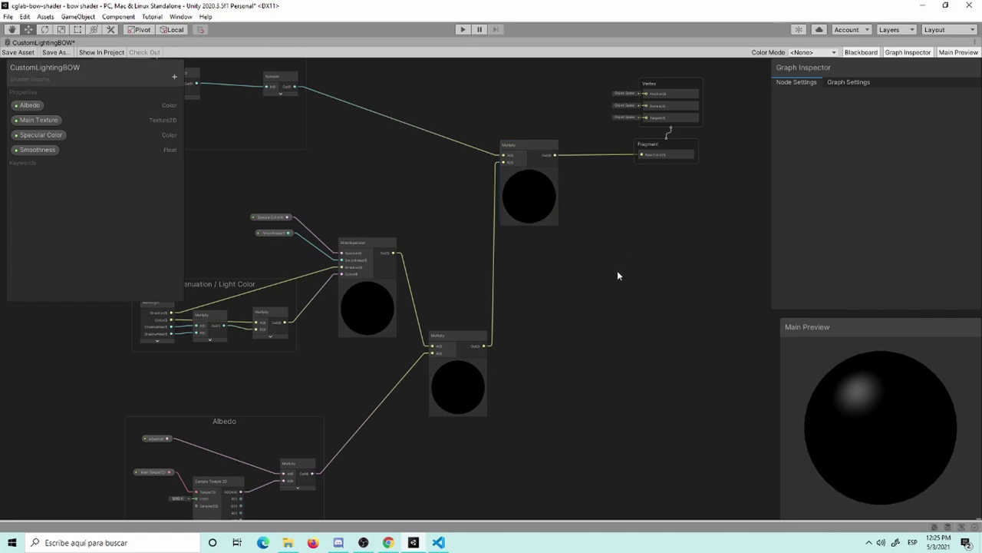
{"action": "key", "text": "space"}
{"action": "key", "text": "Escape"}
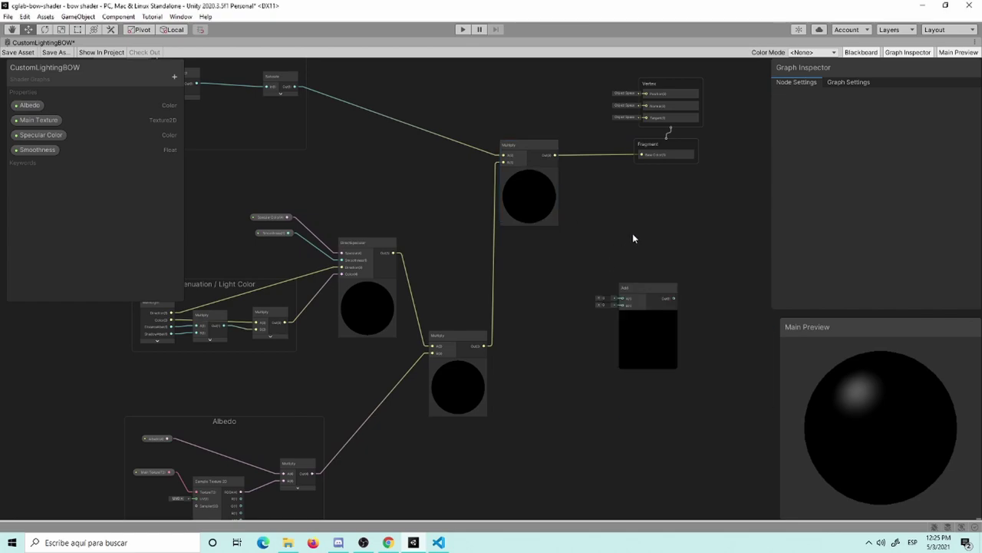
{"action": "left_click_drag", "start_coordinate": [484, 346], "coordinate": [623, 305]}
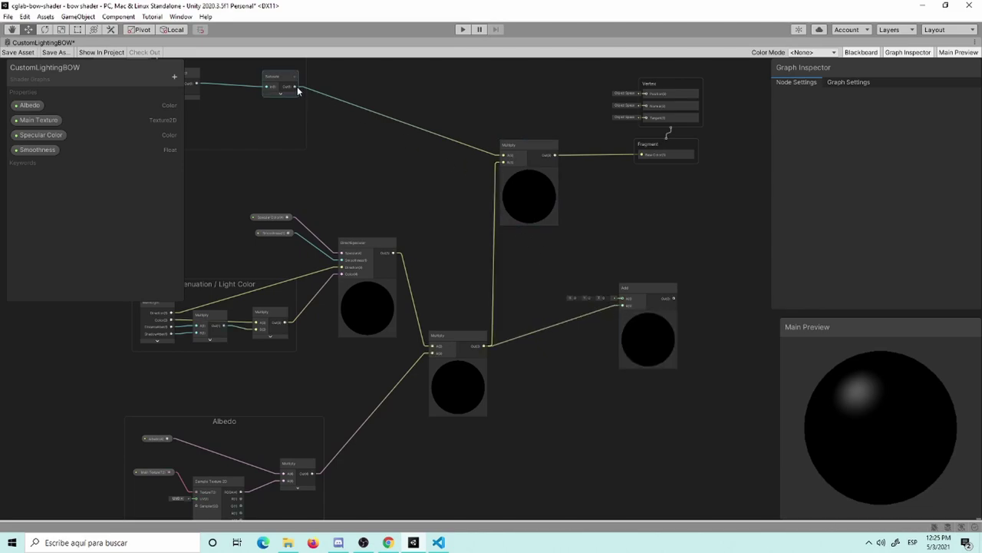
{"action": "left_click_drag", "start_coordinate": [298, 90], "coordinate": [623, 305]}
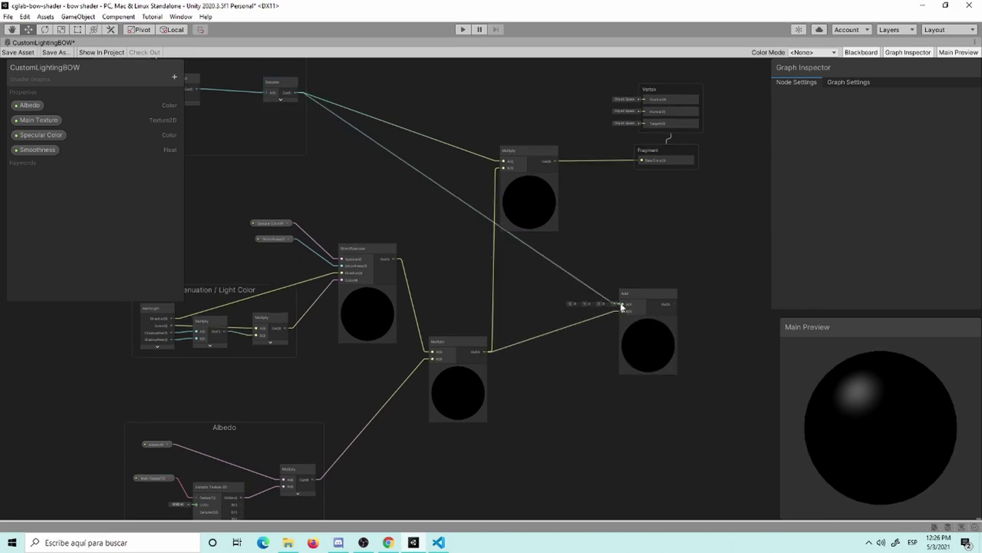
{"action": "scroll", "coordinate": [621, 277], "scroll_direction": "up", "scroll_amount": 2}
{"action": "scroll", "coordinate": [621, 279], "scroll_direction": "up", "scroll_amount": 2}
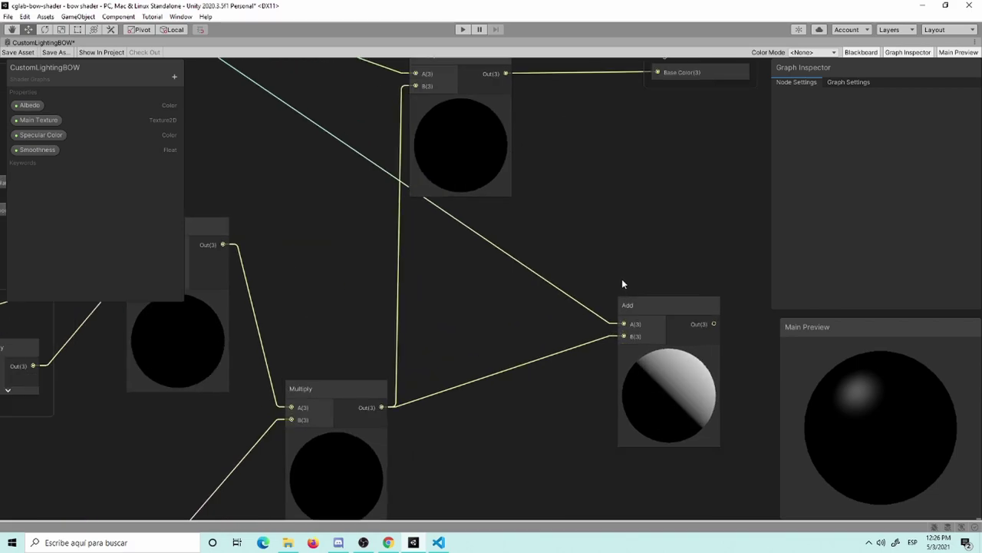
{"action": "left_click", "coordinate": [661, 306]}
{"action": "left_click_drag", "start_coordinate": [660, 305], "coordinate": [591, 229]}
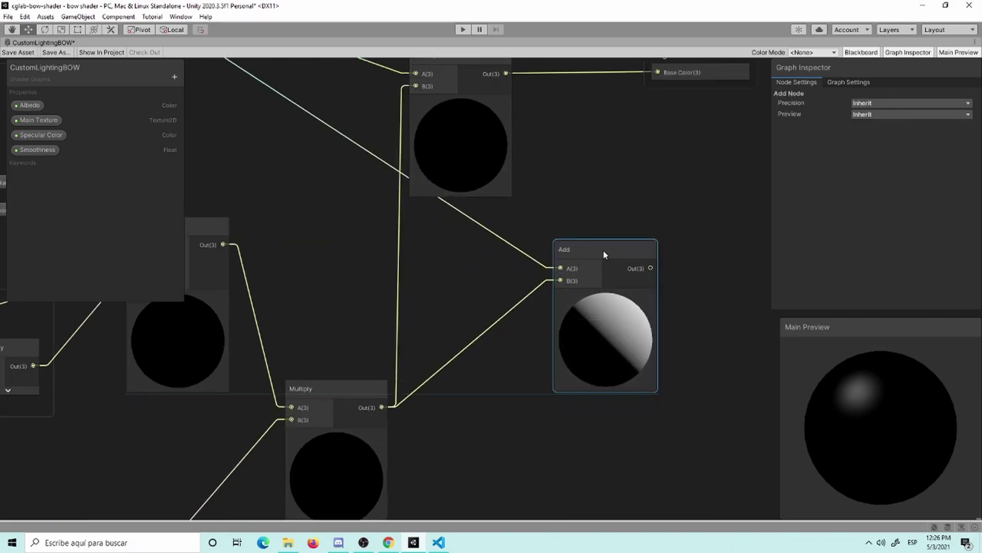
Delete the top Multiply, move the Add node into its place, and save the graph.
{"action": "scroll", "coordinate": [591, 174], "scroll_direction": "down", "scroll_amount": 1}
{"action": "middle_click_drag", "start_coordinate": [591, 173], "coordinate": [635, 262]}
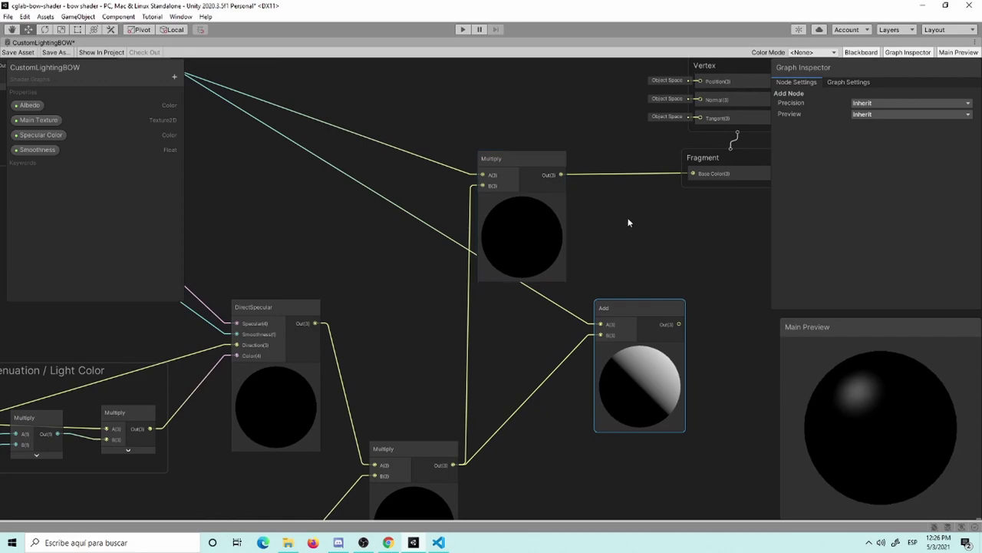
{"action": "left_click_drag", "start_coordinate": [524, 166], "coordinate": [538, 172]}
{"action": "key", "text": "Delete"}
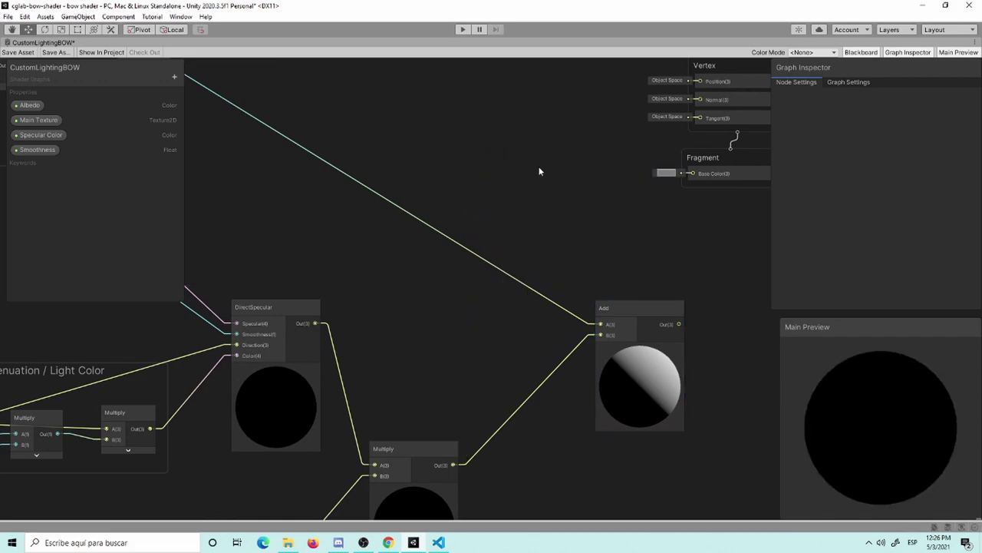
{"action": "mouse_move", "coordinate": [647, 314]}
{"action": "left_mouse_down"}
{"action": "mouse_move", "coordinate": [547, 181]}
{"action": "mouse_move", "coordinate": [688, 175]}
{"action": "left_mouse_up"}
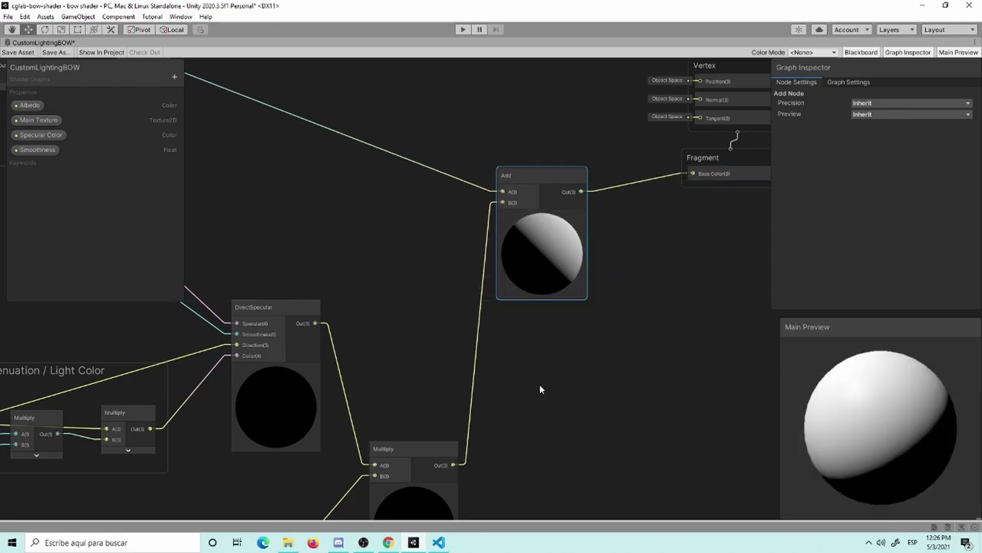
{"action": "scroll", "coordinate": [662, 390], "scroll_direction": "down", "scroll_amount": 1}
{"action": "mouse_move", "coordinate": [540, 389]}
{"action": "middle_mouse_down"}
{"action": "mouse_move", "coordinate": [662, 390]}
{"action": "mouse_move", "coordinate": [633, 362]}
{"action": "middle_mouse_up"}
{"action": "scroll", "coordinate": [615, 388], "scroll_direction": "down", "scroll_amount": 1}
{"action": "left_click", "coordinate": [22, 52]}
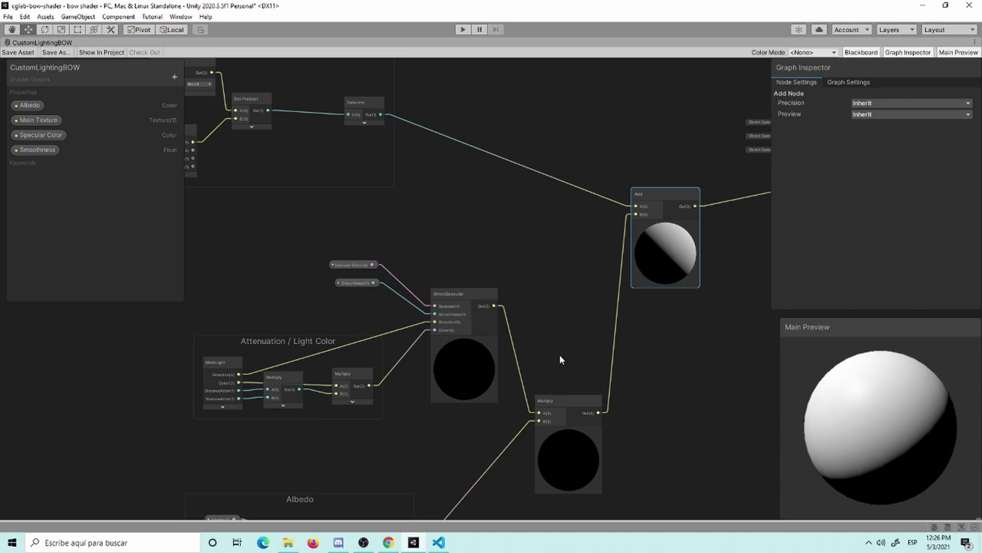
Pan and zoom across the graph to review the Attenuation, DirectSpecular and Albedo groups.
{"action": "scroll", "coordinate": [560, 355], "scroll_direction": "up", "scroll_amount": 1}
{"action": "mouse_move", "coordinate": [382, 218]}
{"action": "middle_mouse_down"}
{"action": "mouse_move", "coordinate": [548, 222]}
{"action": "mouse_move", "coordinate": [389, 219]}
{"action": "middle_mouse_up"}
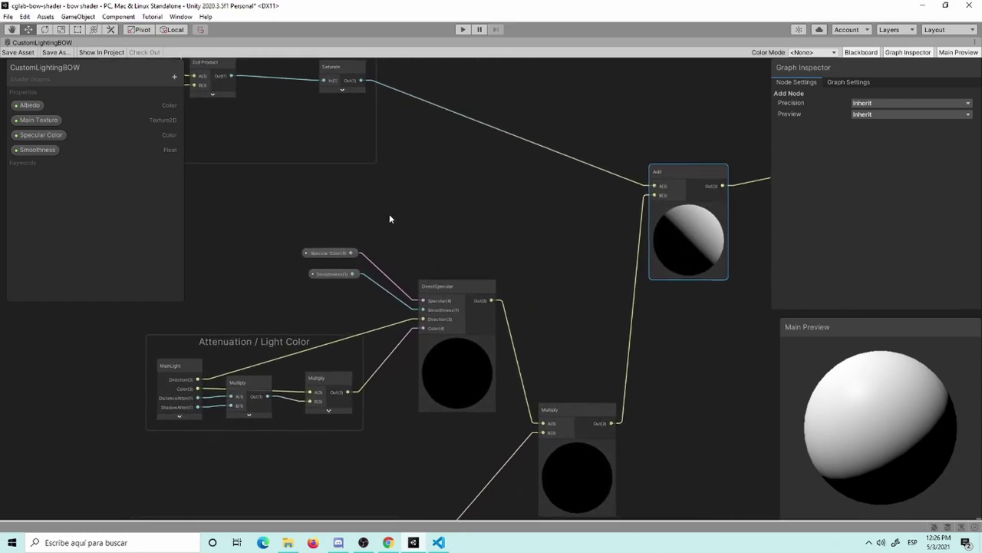
{"action": "scroll", "coordinate": [403, 225], "scroll_direction": "up", "scroll_amount": 1}
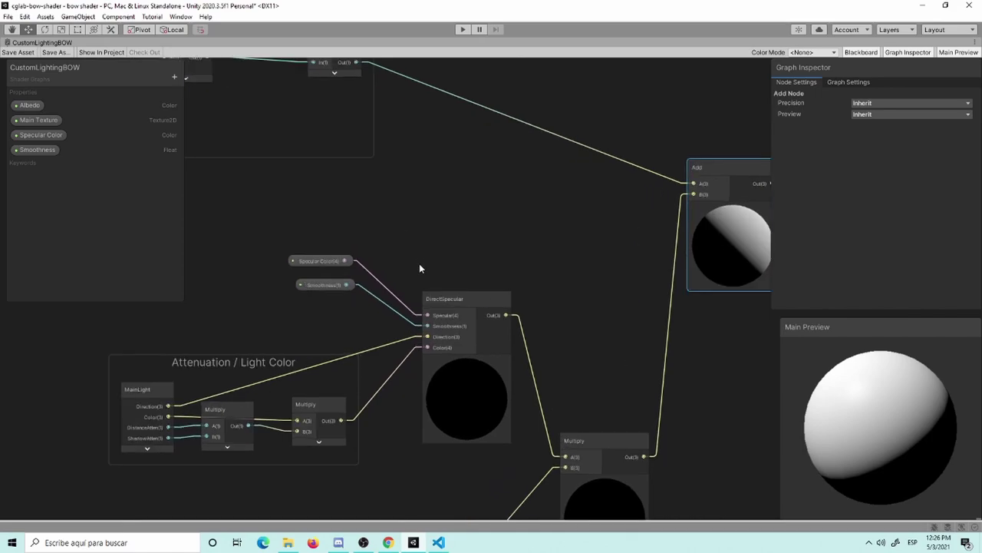
{"action": "middle_click_drag", "start_coordinate": [586, 268], "coordinate": [468, 294]}
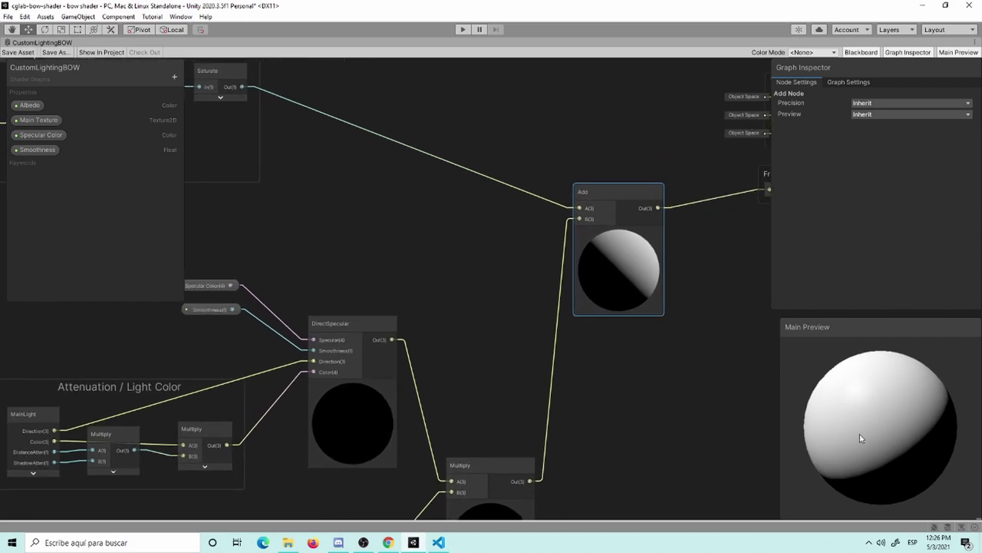
{"action": "scroll", "coordinate": [507, 347], "scroll_direction": "down", "scroll_amount": 1}
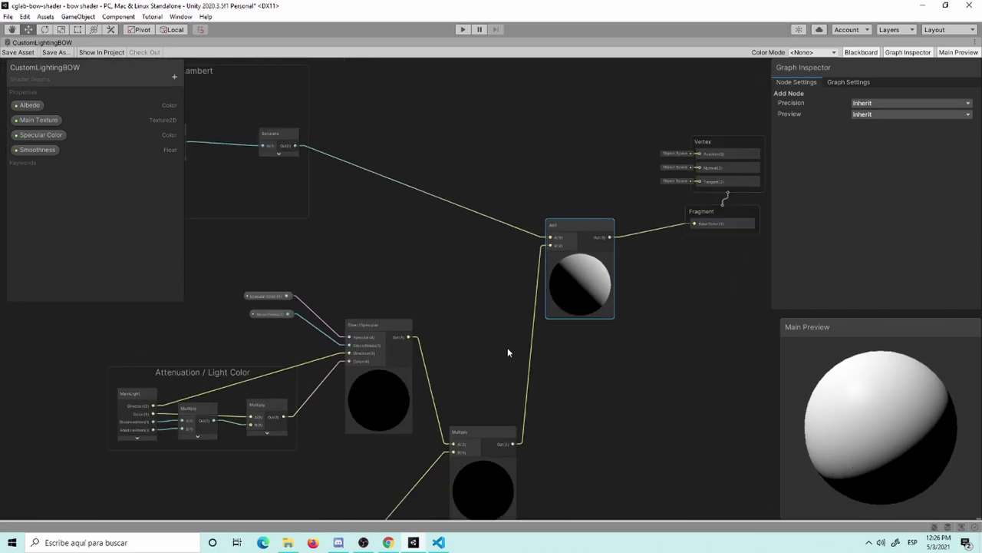
{"action": "scroll", "coordinate": [595, 386], "scroll_direction": "down", "scroll_amount": 1}
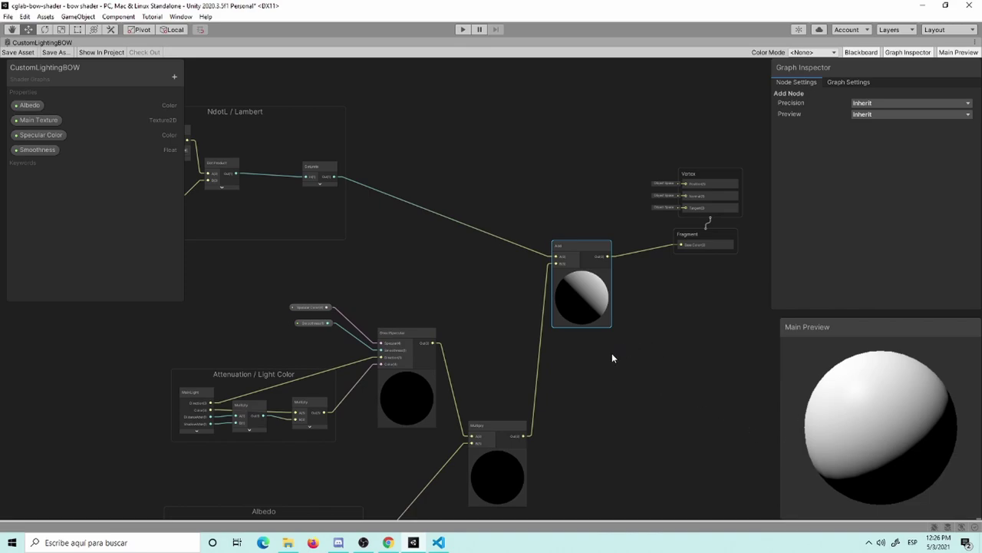
{"action": "middle_click_drag", "start_coordinate": [528, 376], "coordinate": [544, 319]}
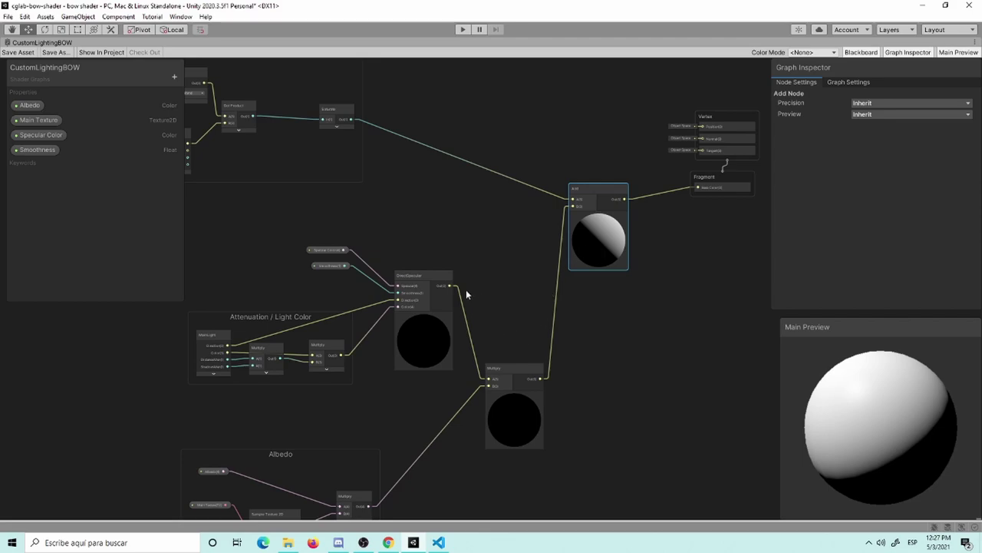
Feed DirectSpecular into the Add's B input and the Add output into the Multiply's A input.
{"action": "left_click_drag", "start_coordinate": [458, 286], "coordinate": [574, 204]}
{"action": "left_click_drag", "start_coordinate": [511, 373], "coordinate": [667, 347]}
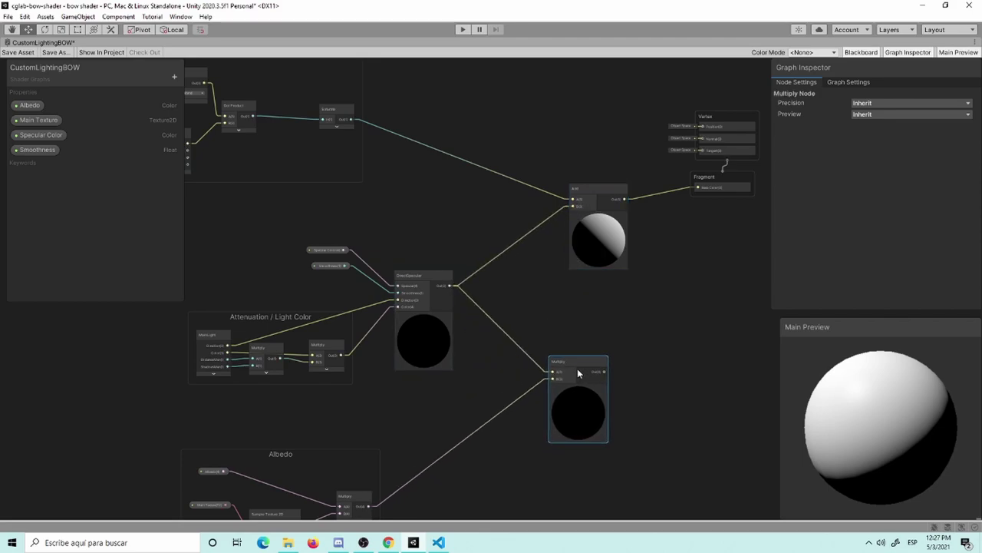
{"action": "left_click_drag", "start_coordinate": [625, 199], "coordinate": [645, 355]}
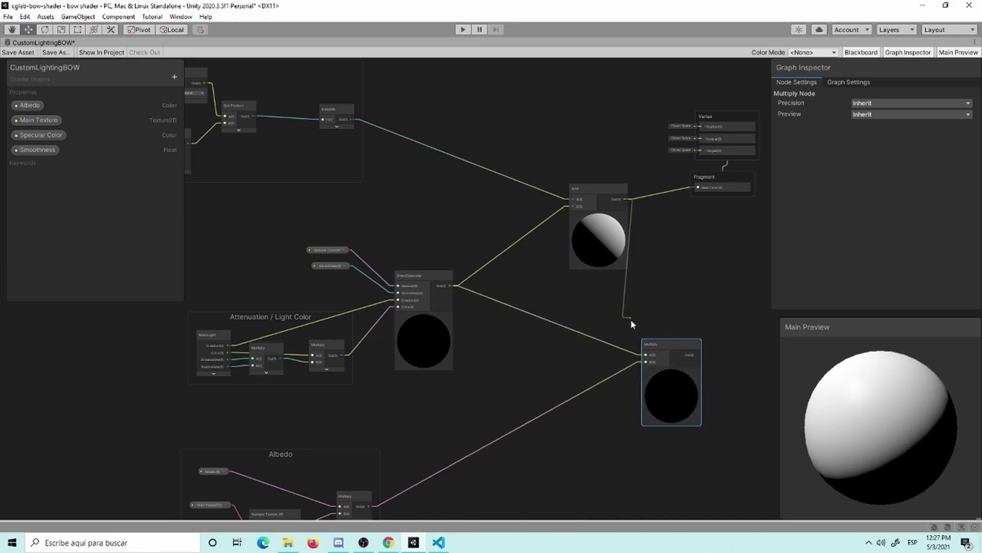
{"action": "middle_click_drag", "start_coordinate": [680, 308], "coordinate": [600, 285]}
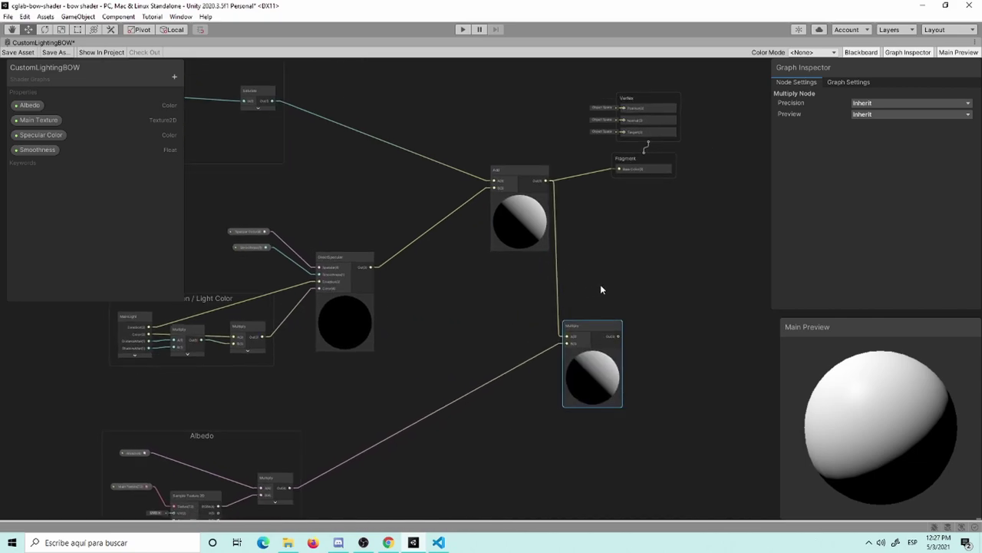
{"action": "scroll", "coordinate": [600, 285], "scroll_direction": "up", "scroll_amount": 5}
{"action": "scroll", "coordinate": [598, 277], "scroll_direction": "down", "scroll_amount": 2}
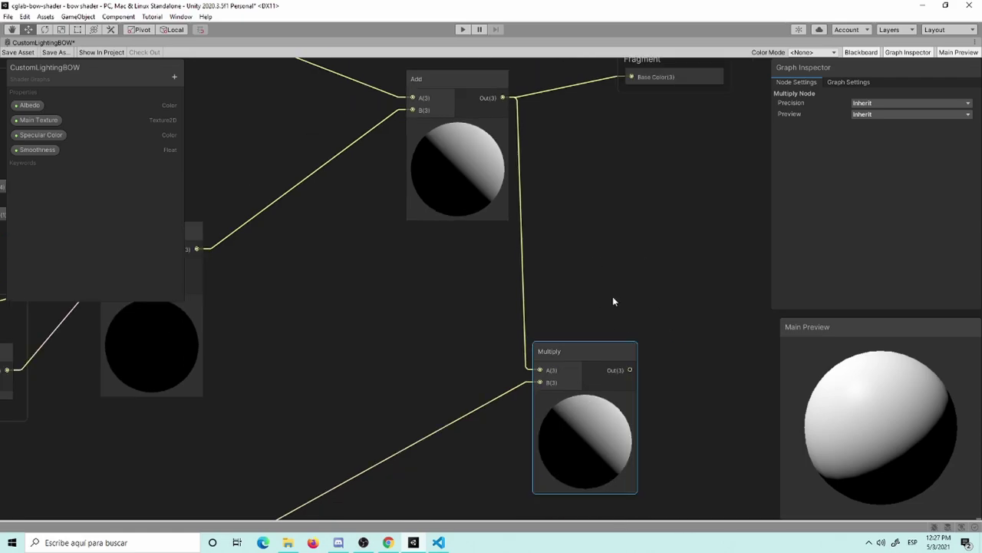
{"action": "scroll", "coordinate": [614, 292], "scroll_direction": "down", "scroll_amount": 2}
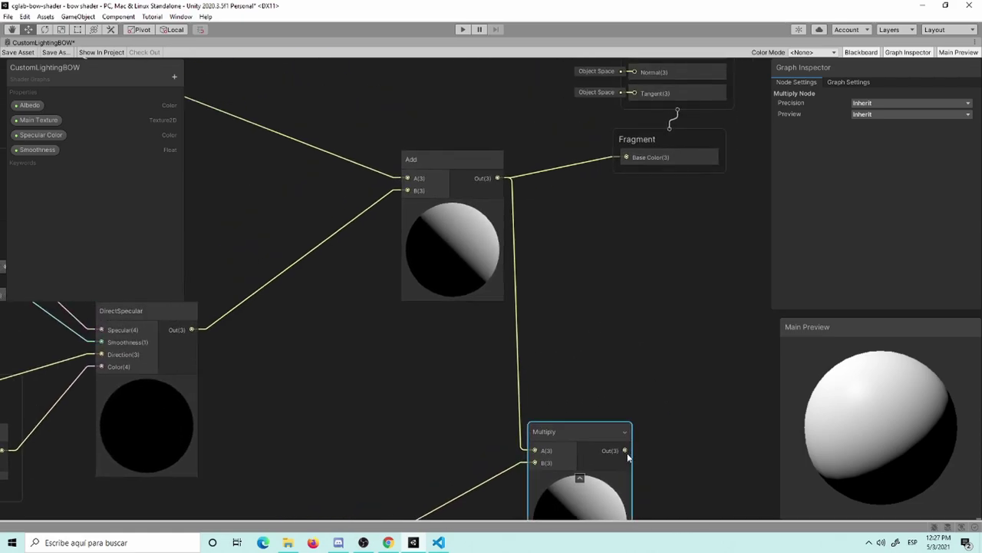
Connect the Multiply output to Fragment Base Color and move the Albedo group up beside it.
{"action": "left_click_drag", "start_coordinate": [624, 449], "coordinate": [629, 158]}
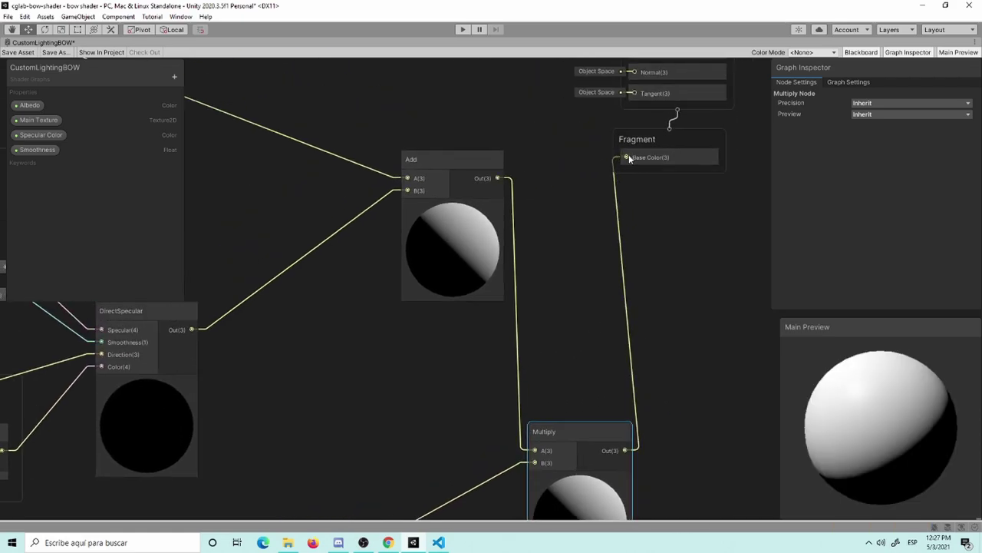
{"action": "left_click_drag", "start_coordinate": [594, 446], "coordinate": [622, 313]}
{"action": "scroll", "coordinate": [622, 313], "scroll_direction": "down", "scroll_amount": 2}
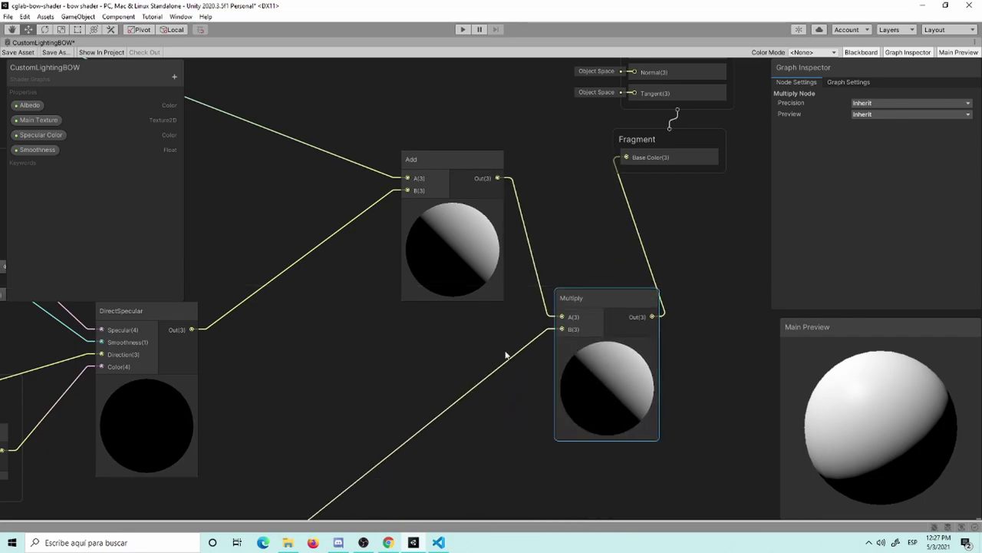
{"action": "middle_click_drag", "start_coordinate": [391, 365], "coordinate": [517, 340]}
{"action": "left_click", "coordinate": [370, 365]}
{"action": "left_click_drag", "start_coordinate": [370, 371], "coordinate": [608, 338]}
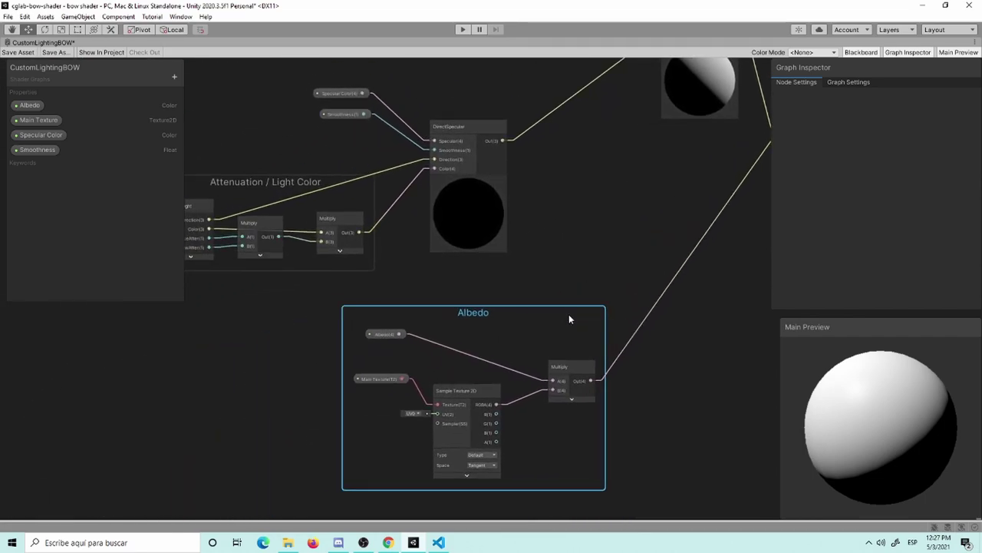
Arrange the Add and Multiply nodes side by side near the Vertex and Fragment stack.
{"action": "middle_click_drag", "start_coordinate": [681, 258], "coordinate": [491, 383]}
{"action": "left_click", "coordinate": [513, 134]}
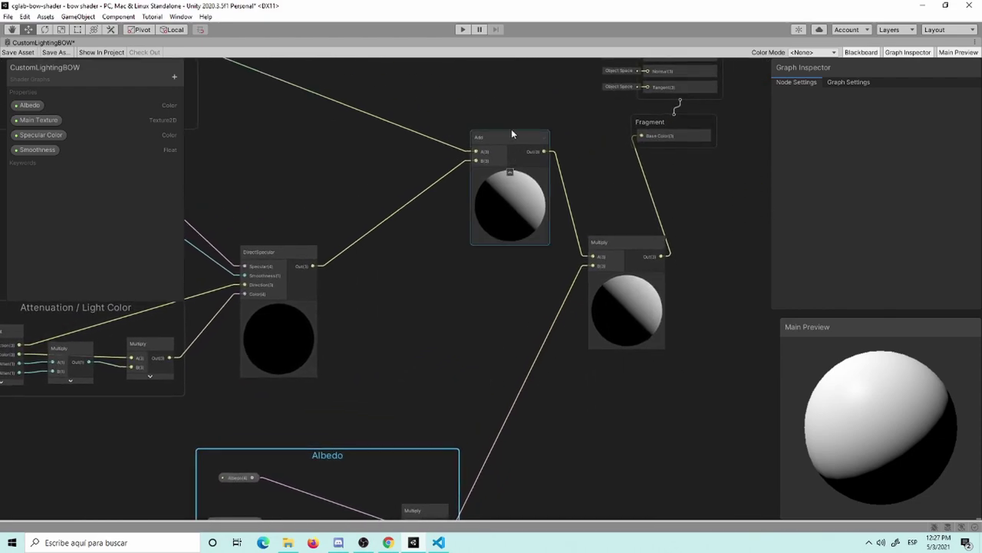
{"action": "left_click_drag", "start_coordinate": [512, 151], "coordinate": [466, 179]}
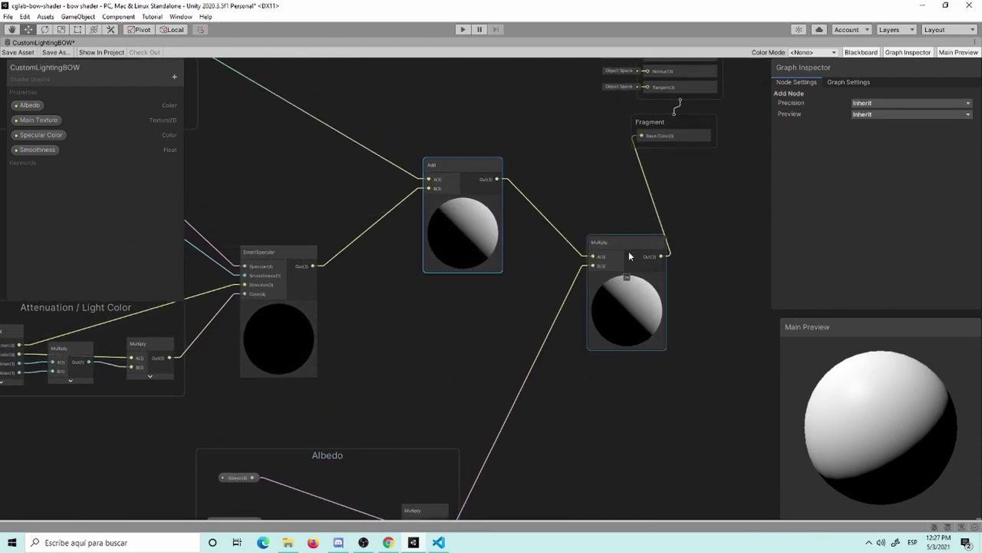
{"action": "mouse_move", "coordinate": [629, 254]}
{"action": "left_mouse_down"}
{"action": "mouse_move", "coordinate": [589, 226]}
{"action": "mouse_move", "coordinate": [592, 207]}
{"action": "left_mouse_up"}
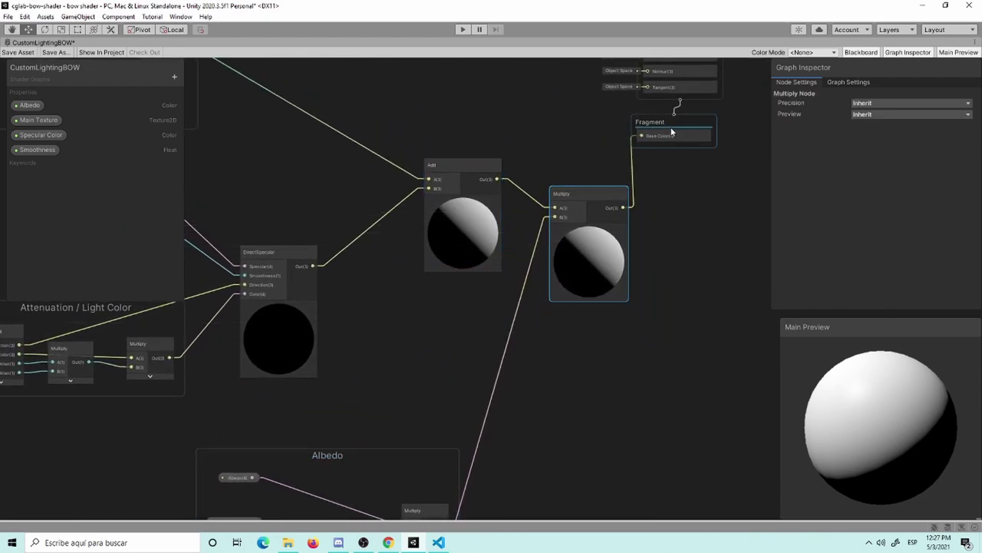
{"action": "middle_click_drag", "start_coordinate": [671, 132], "coordinate": [665, 296]}
{"action": "mouse_move", "coordinate": [757, 223]}
{"action": "left_mouse_down"}
{"action": "mouse_move", "coordinate": [669, 138]}
{"action": "mouse_move", "coordinate": [719, 208]}
{"action": "left_mouse_up"}
{"action": "left_click", "coordinate": [598, 208]}
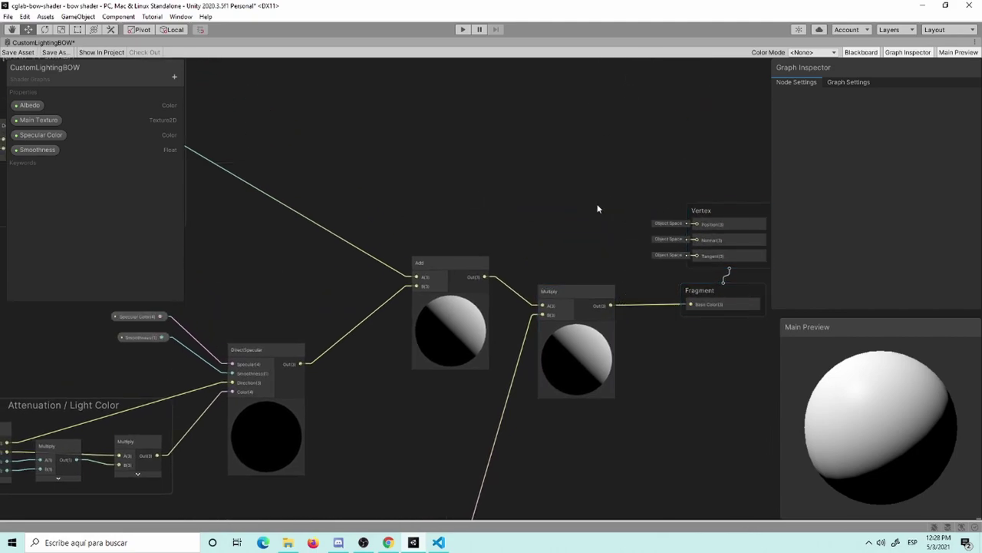
{"action": "scroll", "coordinate": [538, 219], "scroll_direction": "down", "scroll_amount": 3}
{"action": "left_click", "coordinate": [495, 223]}
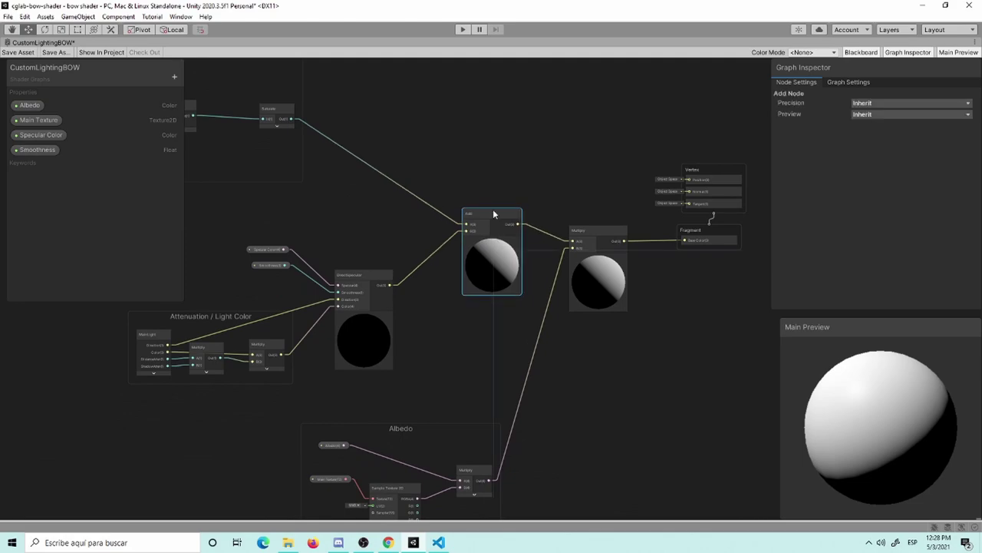
Save CustomLightingBOW and restore the graph window to the docked layout.
{"action": "left_click", "coordinate": [15, 52]}
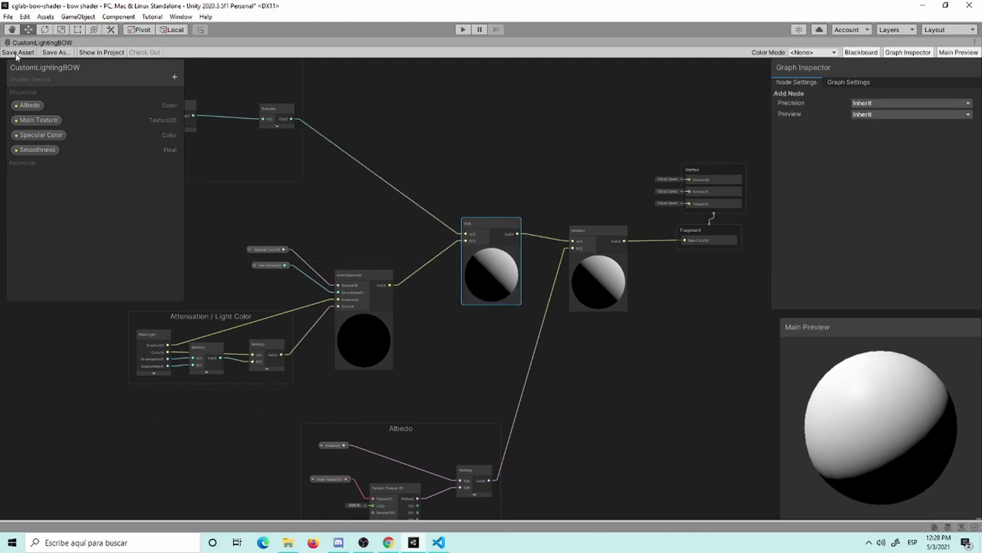
{"action": "scroll", "coordinate": [521, 218], "scroll_direction": "up", "scroll_amount": 1}
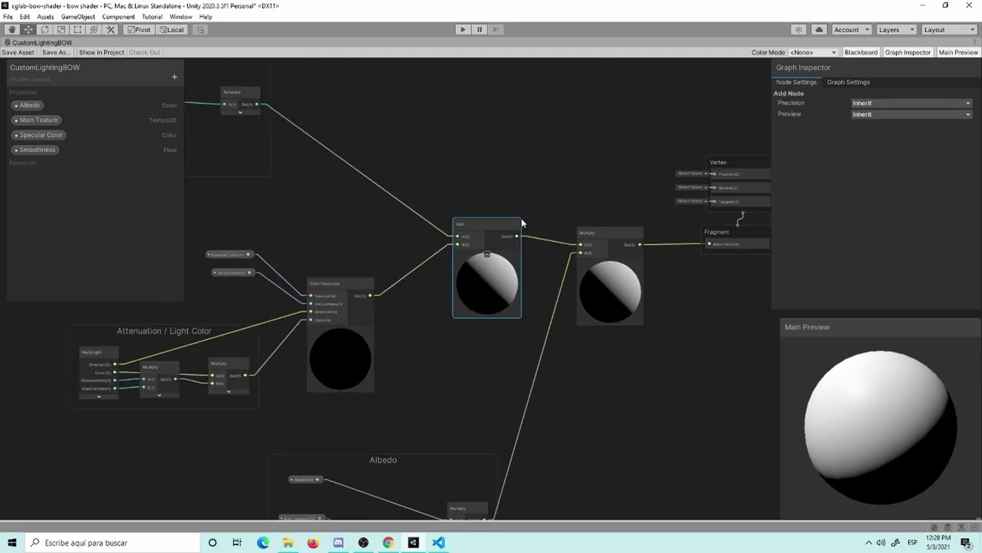
{"action": "scroll", "coordinate": [521, 218], "scroll_direction": "up", "scroll_amount": 1}
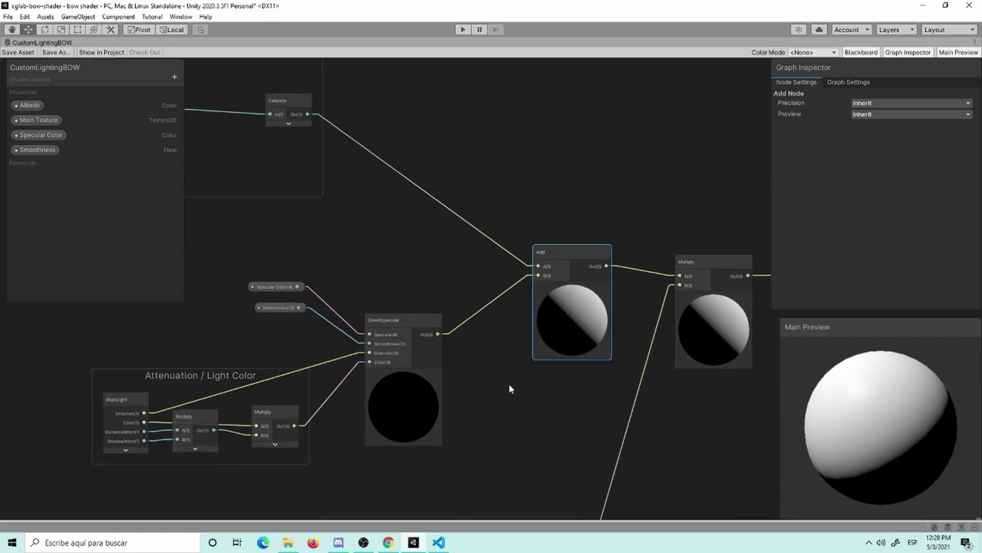
{"action": "middle_click_drag", "start_coordinate": [437, 320], "coordinate": [512, 397]}
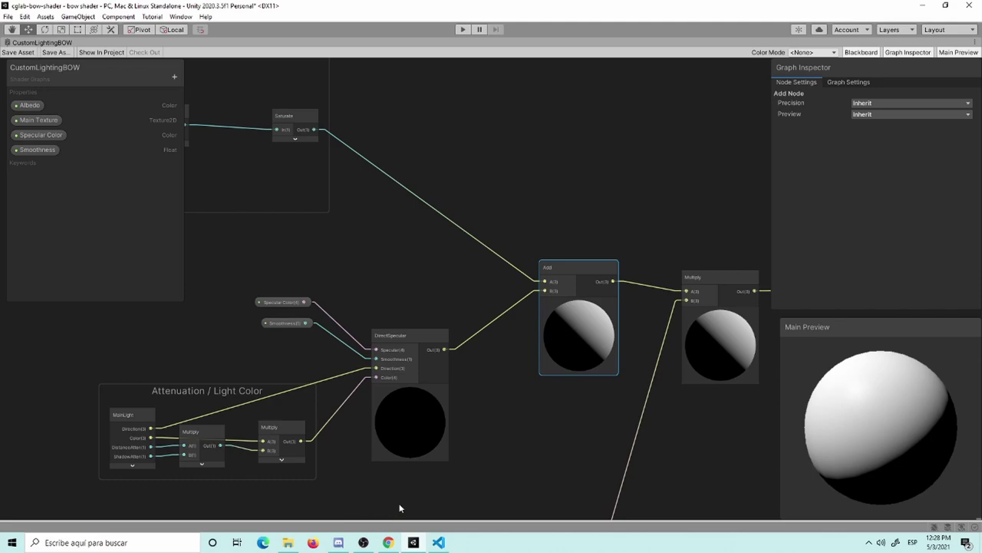
{"action": "key", "text": "shift+space"}
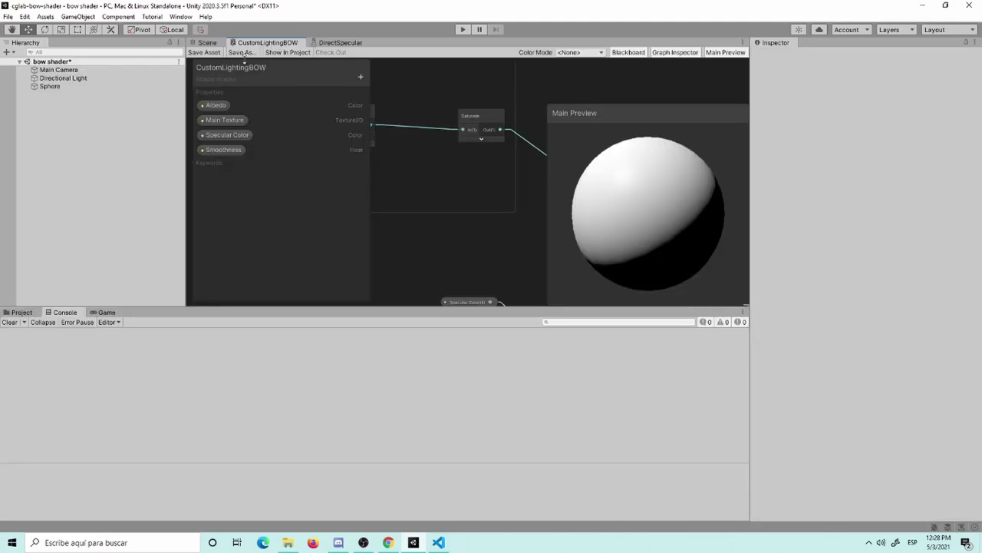
Orbit the Scene view around the sphere to inspect its lit and dark sides.
{"action": "left_click", "coordinate": [201, 43]}
{"action": "scroll", "coordinate": [386, 226], "scroll_direction": "up", "scroll_amount": 2}
{"action": "scroll", "coordinate": [419, 257], "scroll_direction": "up", "scroll_amount": 2}
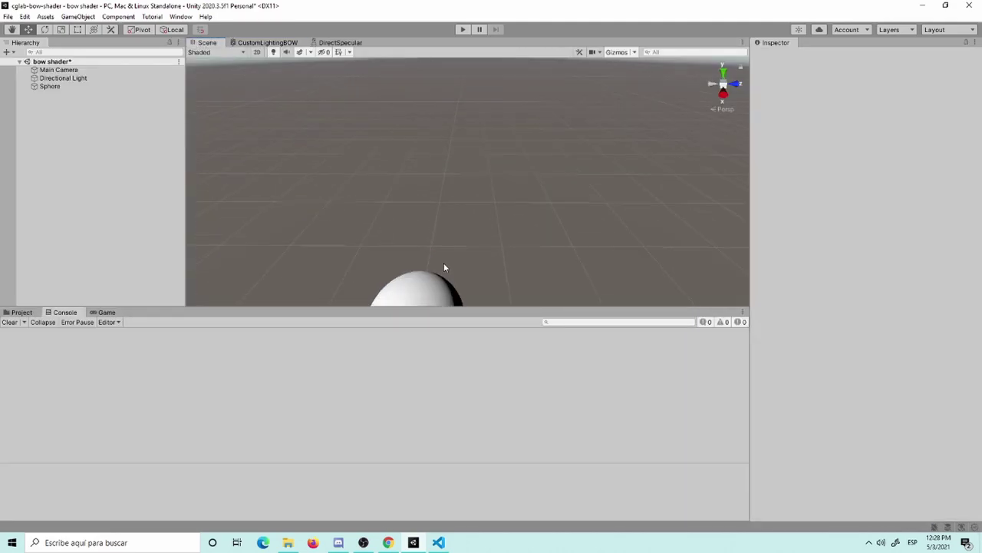
{"action": "middle_click_drag", "start_coordinate": [445, 269], "coordinate": [512, 169]}
{"action": "scroll", "coordinate": [518, 149], "scroll_direction": "up", "scroll_amount": 2}
{"action": "left_click", "coordinate": [516, 205]}
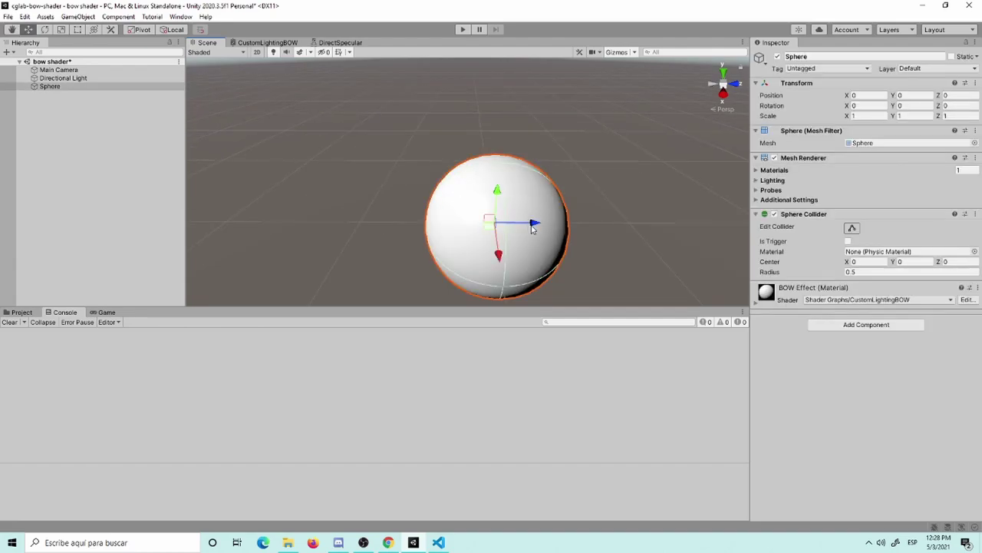
{"action": "left_click", "coordinate": [634, 259]}
{"action": "left_click_drag", "start_coordinate": [470, 272], "coordinate": [98, 186], "text": "alt"}
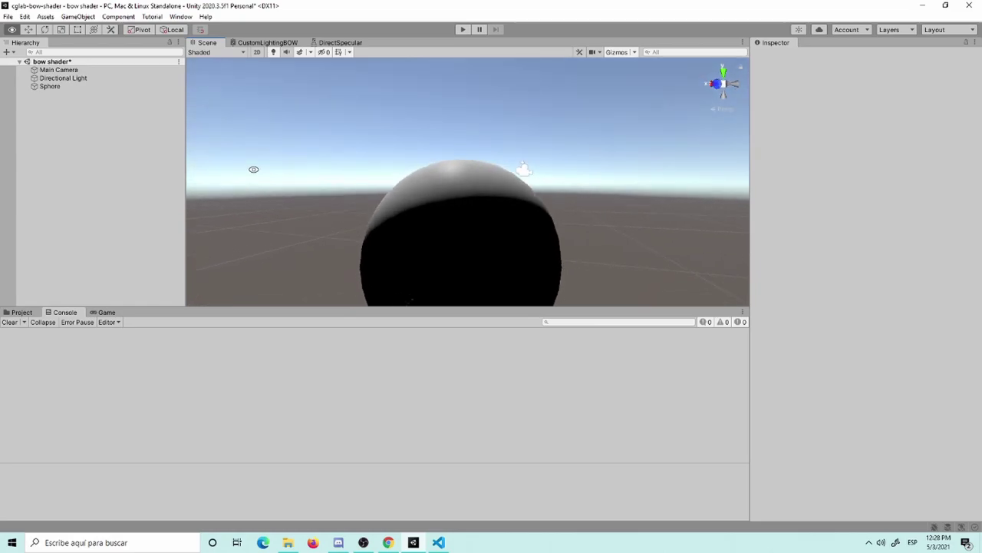
{"action": "mouse_move", "coordinate": [99, 187]}
{"action": "left_mouse_down", "text": "alt"}
{"action": "mouse_move", "coordinate": [794, 236]}
{"action": "mouse_move", "coordinate": [509, 268]}
{"action": "left_mouse_up", "text": "alt"}
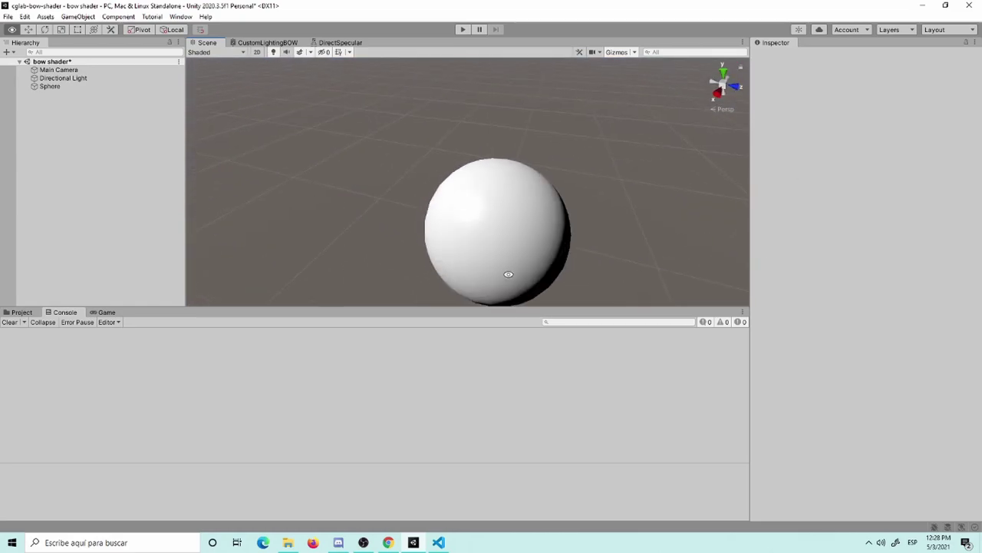
{"action": "left_click", "coordinate": [521, 253]}
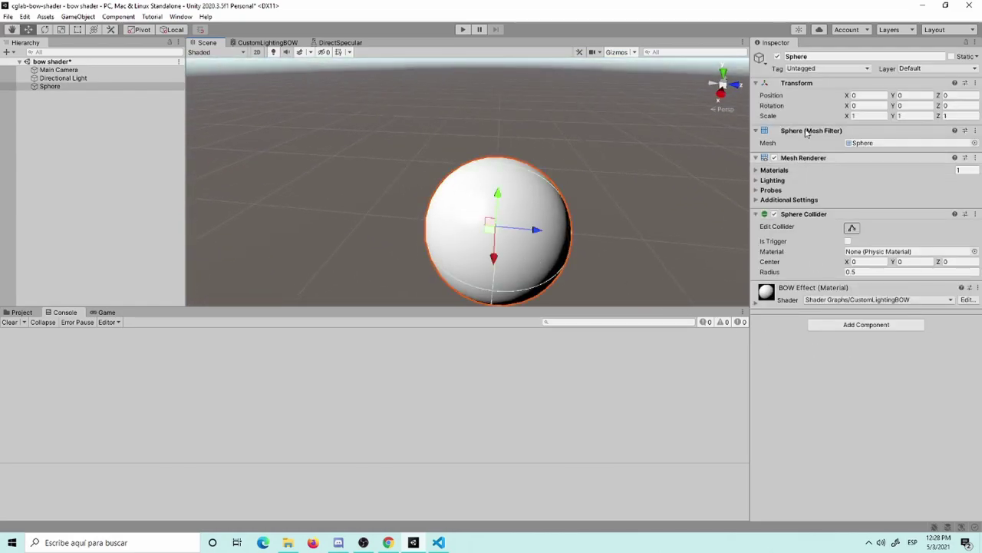
Try dark and full red on the Directional Light's colour, then return it to white.
{"action": "left_click", "coordinate": [79, 82]}
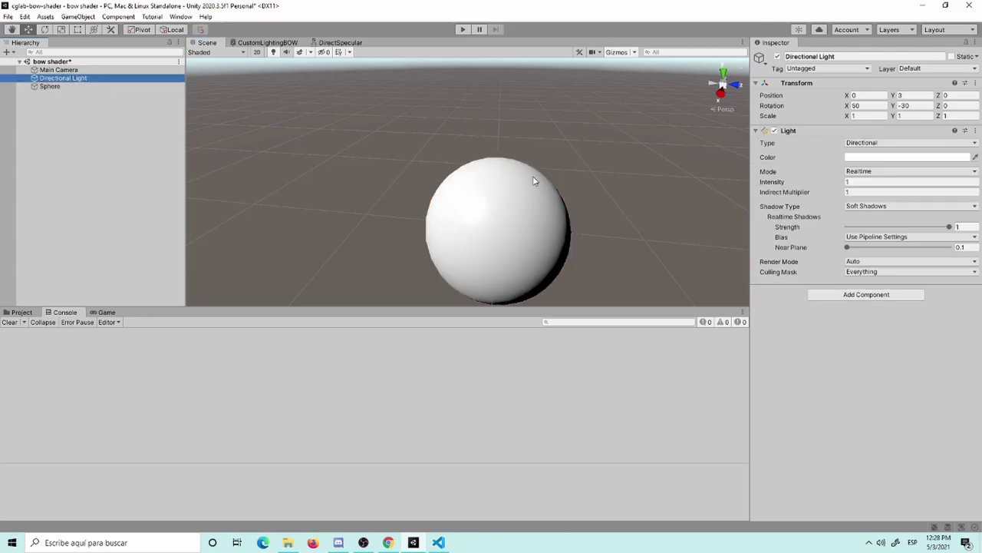
{"action": "left_click", "coordinate": [872, 158]}
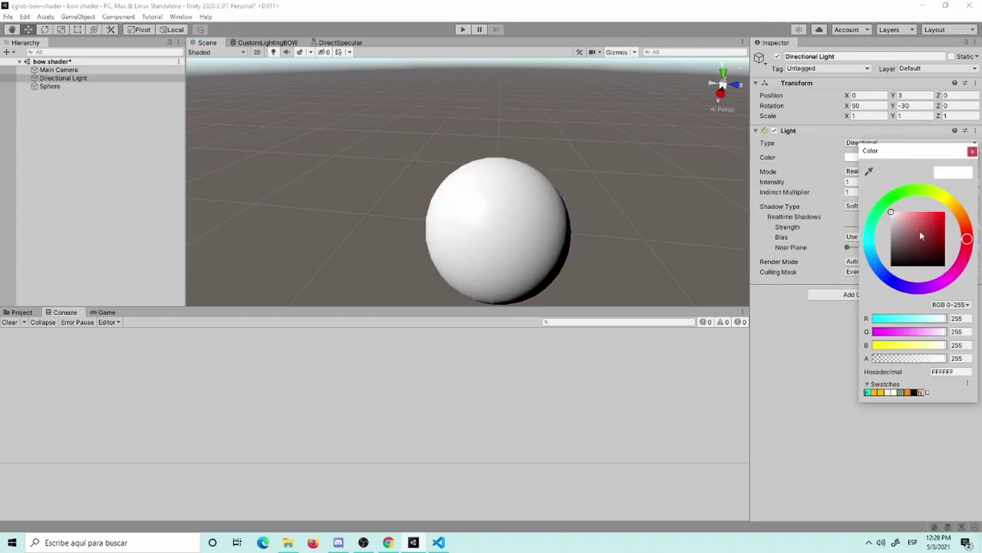
{"action": "left_click_drag", "start_coordinate": [919, 230], "coordinate": [952, 263]}
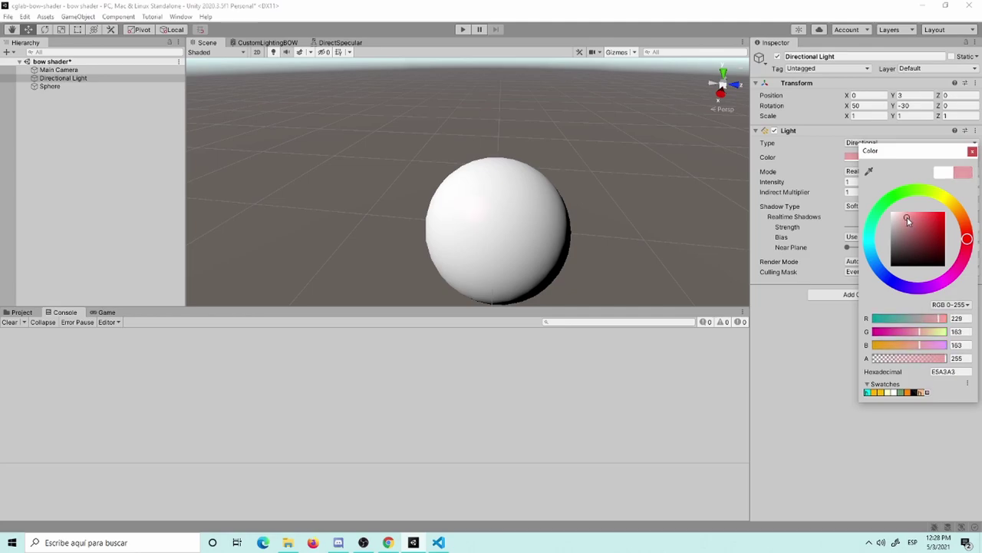
{"action": "mouse_move", "coordinate": [952, 263]}
{"action": "left_mouse_down"}
{"action": "mouse_move", "coordinate": [968, 161]}
{"action": "mouse_move", "coordinate": [849, 84]}
{"action": "left_mouse_up"}
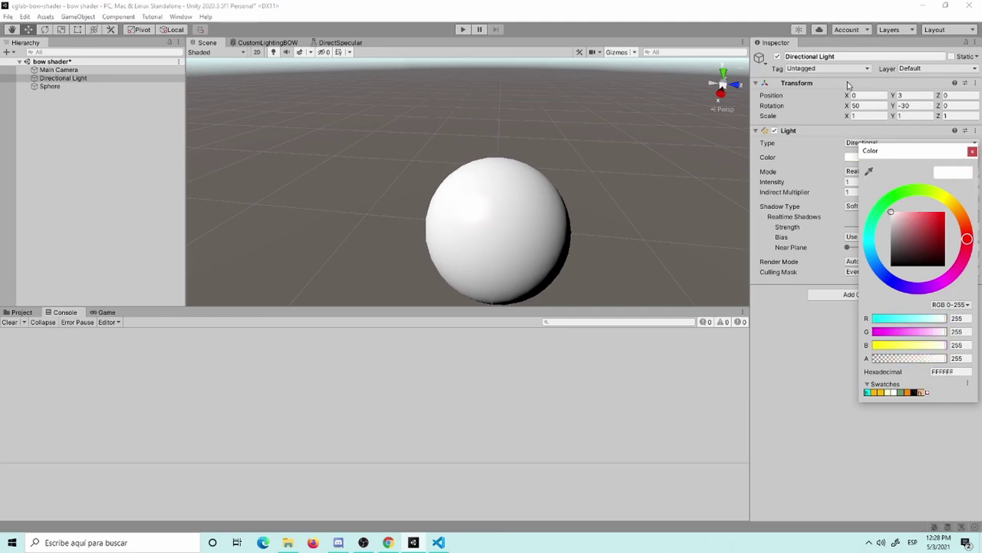
{"action": "left_click_drag", "start_coordinate": [868, 165], "coordinate": [828, 123]}
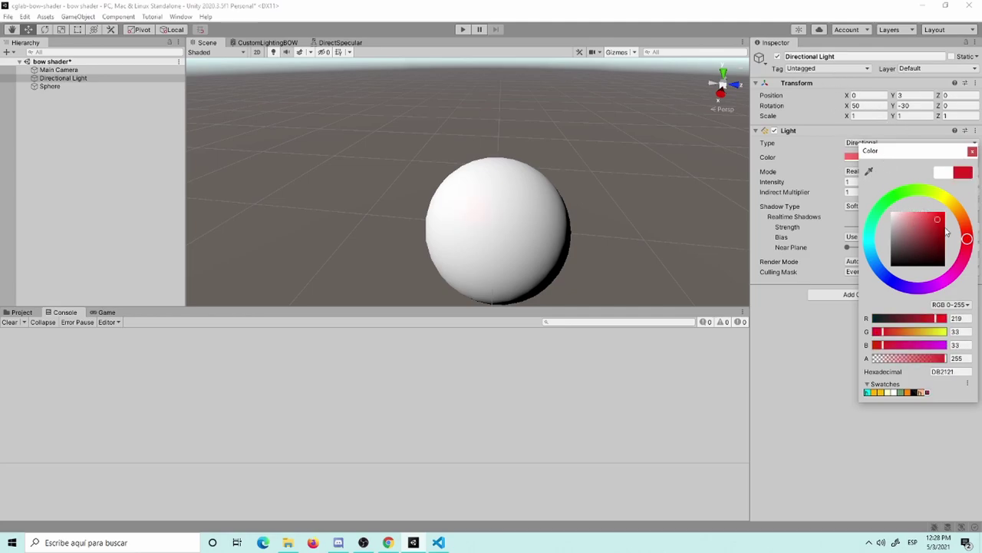
{"action": "left_click", "coordinate": [826, 285]}
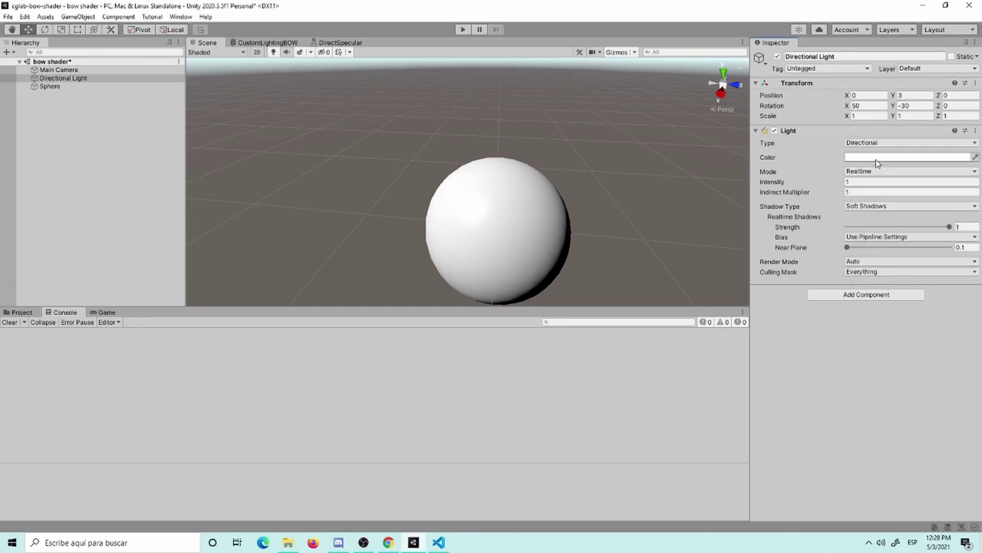
Select the Sphere and set the BOW Effect material's Smoothness to 0.505.
{"action": "left_click", "coordinate": [59, 87]}
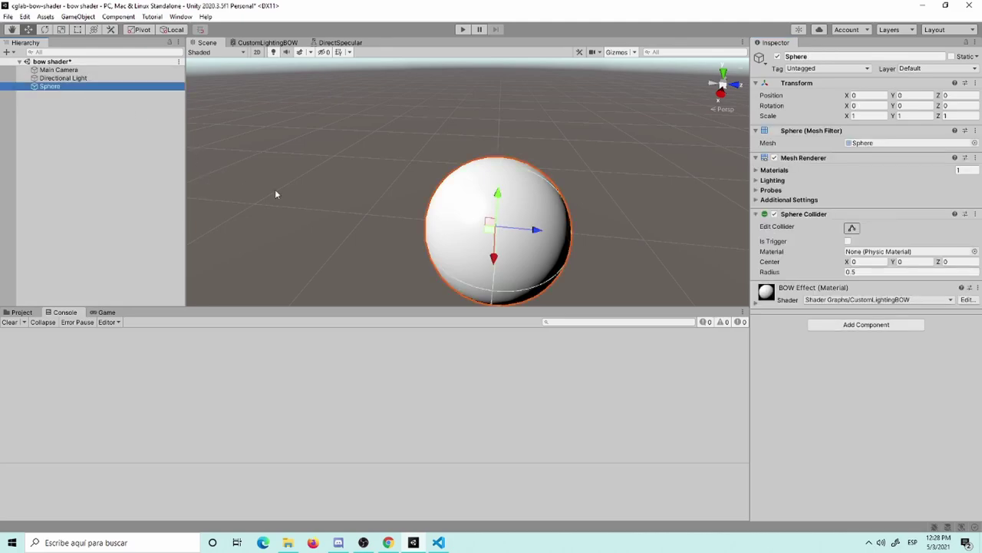
{"action": "left_click", "coordinate": [757, 305]}
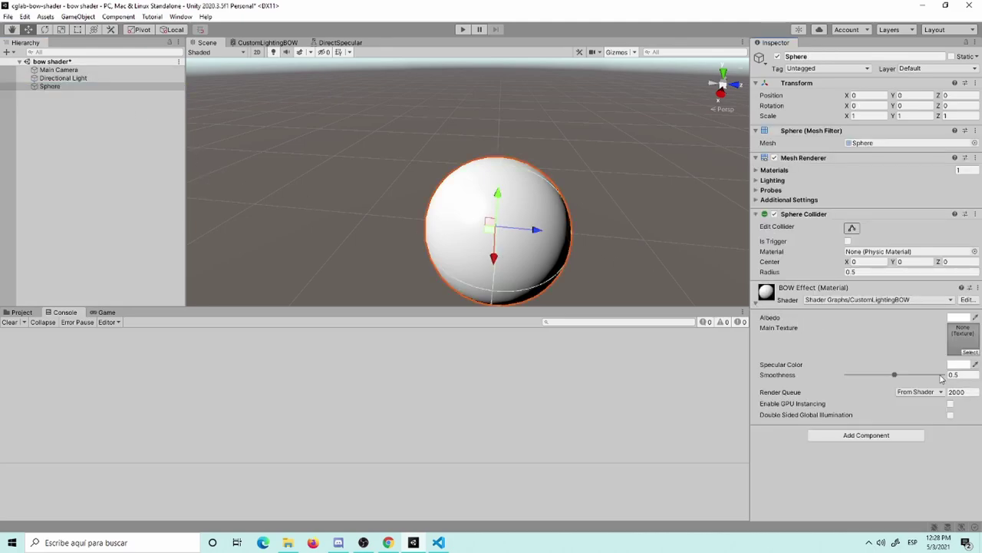
{"action": "mouse_move", "coordinate": [895, 376]}
{"action": "left_mouse_down"}
{"action": "mouse_move", "coordinate": [804, 345]}
{"action": "mouse_move", "coordinate": [889, 333]}
{"action": "left_mouse_up"}
Try red shades for Albedo, then set the Specular Color to pure white (FFFFFF).
{"action": "left_click", "coordinate": [957, 318]}
{"action": "left_click_drag", "start_coordinate": [918, 355], "coordinate": [834, 304]}
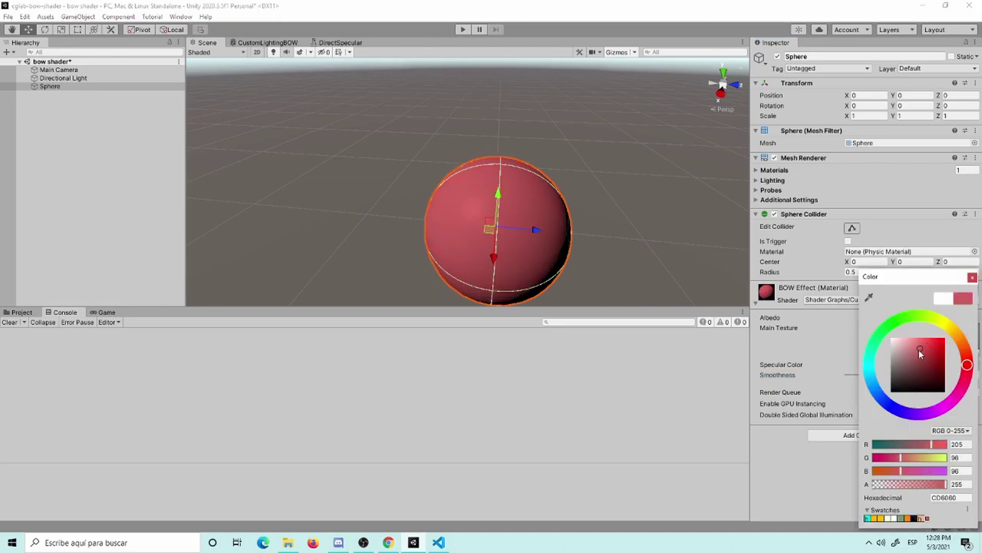
{"action": "left_click", "coordinate": [972, 277]}
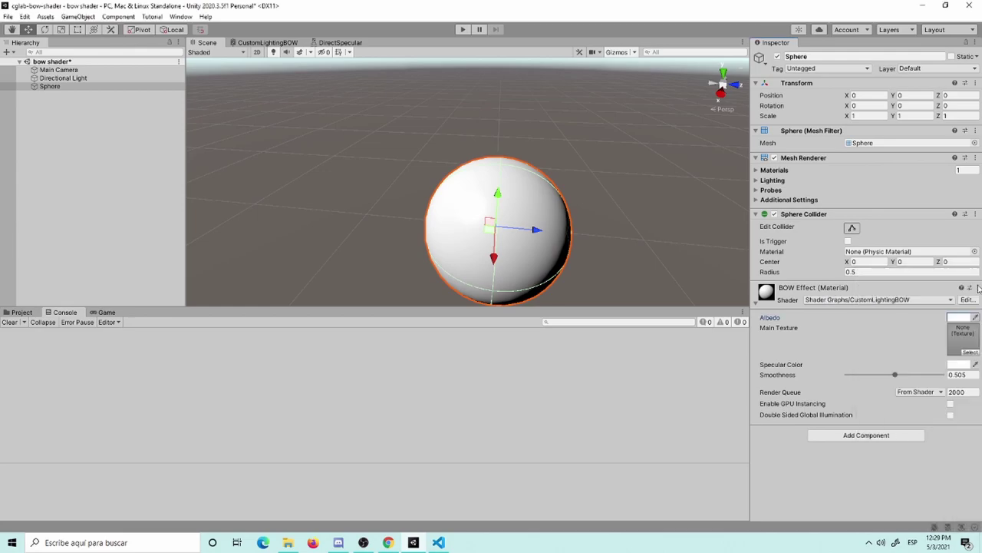
{"action": "left_click", "coordinate": [969, 363]}
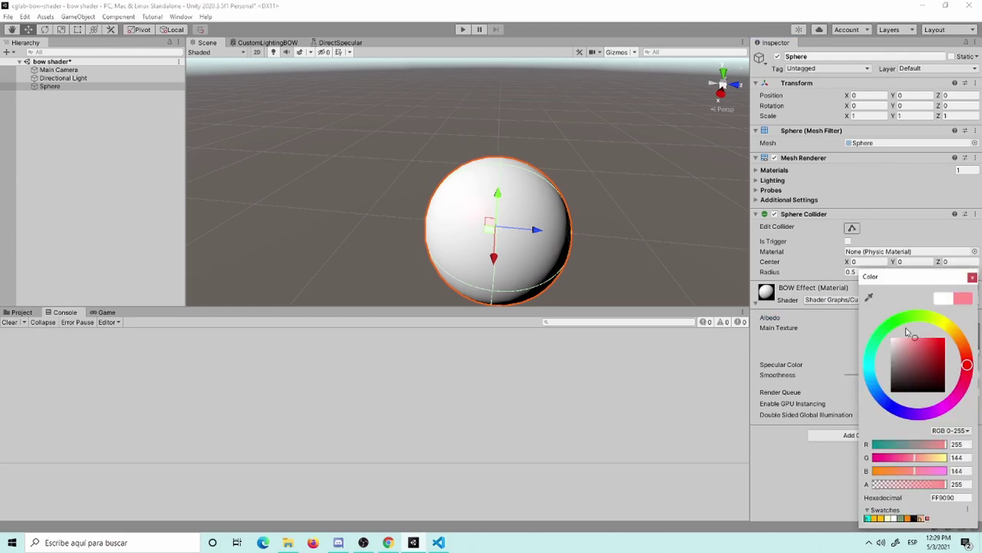
{"action": "left_click_drag", "start_coordinate": [925, 353], "coordinate": [891, 338]}
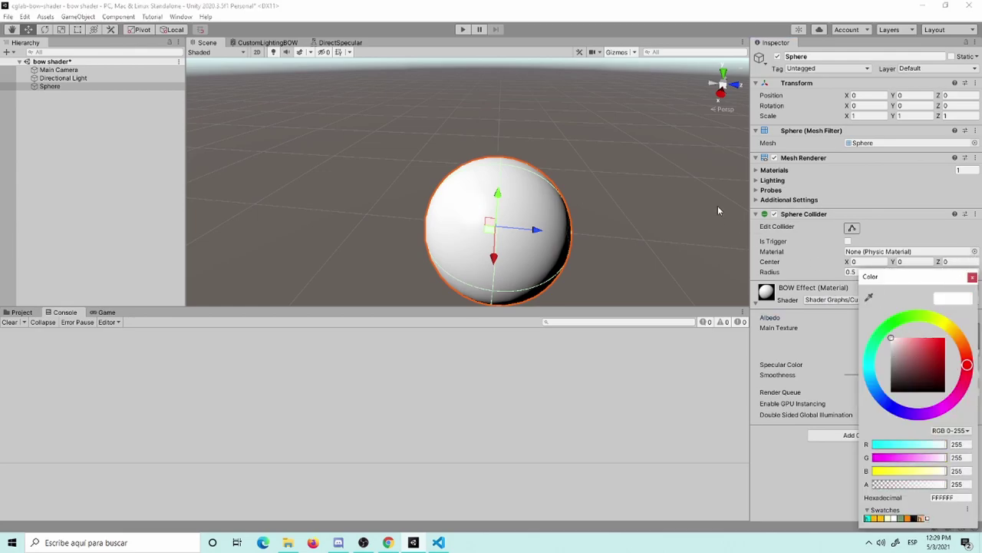
{"action": "left_click", "coordinate": [970, 278]}
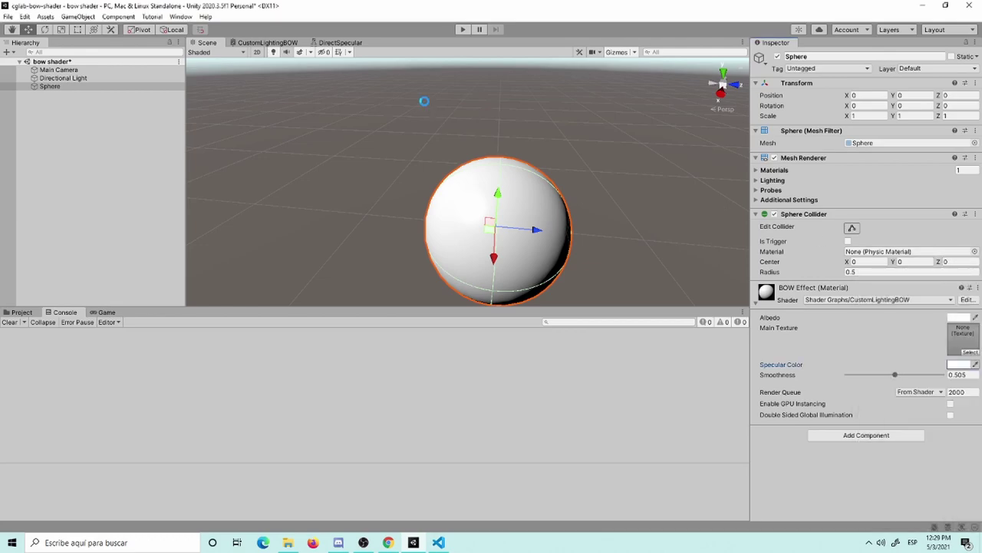
Return to the CustomLightingBOW tab, maximize it, and pan to the Attenuation / Light Color group and Add node.
{"action": "left_click", "coordinate": [334, 44]}
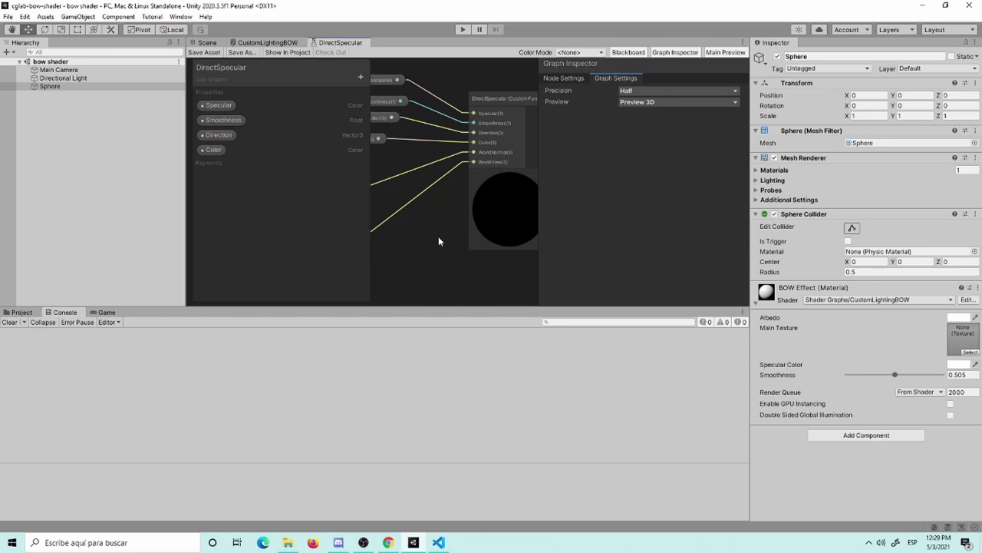
{"action": "left_click", "coordinate": [295, 44]}
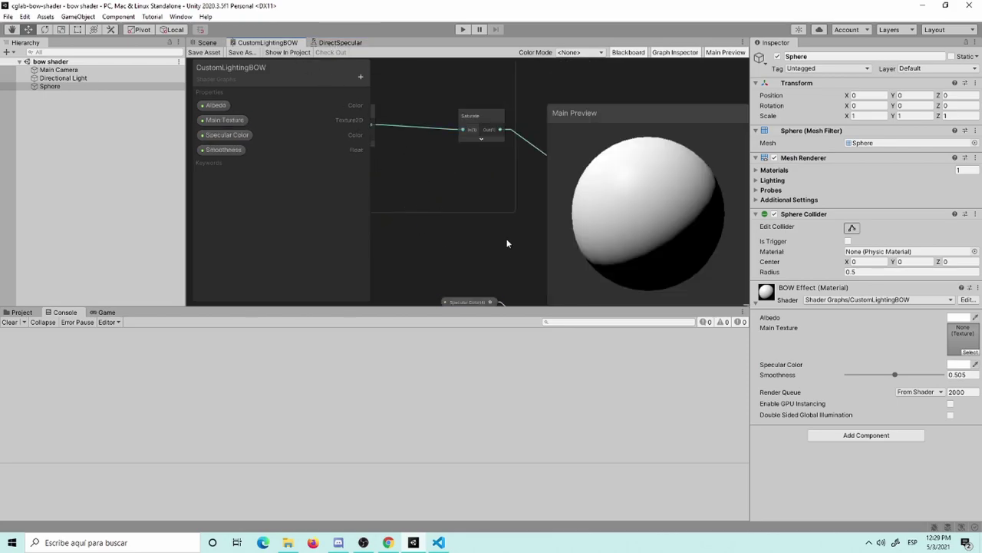
{"action": "key", "text": "shift+space"}
{"action": "middle_click_drag", "start_coordinate": [627, 229], "coordinate": [513, 214]}
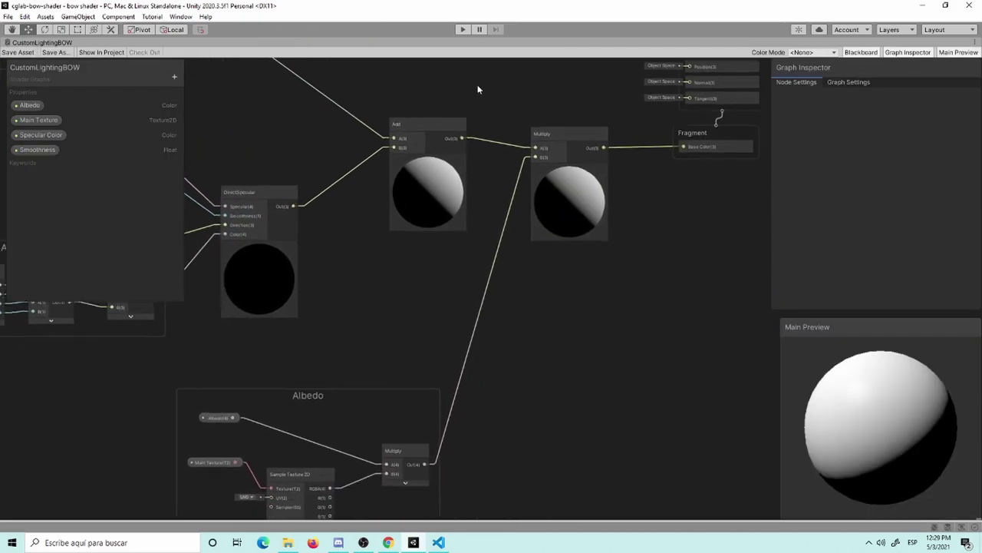
{"action": "mouse_move", "coordinate": [355, 176]}
{"action": "middle_mouse_down"}
{"action": "mouse_move", "coordinate": [578, 208]}
{"action": "mouse_move", "coordinate": [478, 144]}
{"action": "middle_mouse_up"}
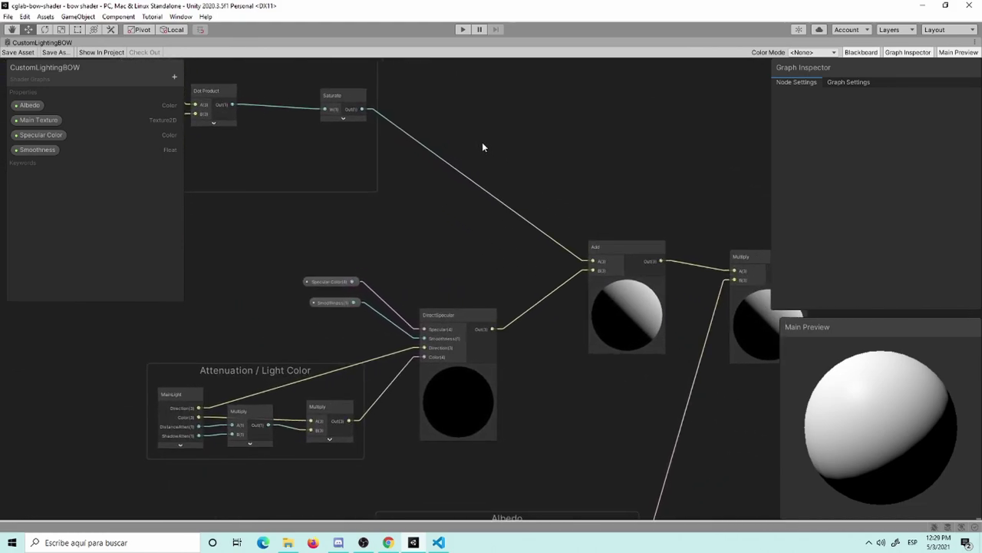
{"action": "left_click", "coordinate": [453, 240]}
{"action": "middle_click_drag", "start_coordinate": [441, 256], "coordinate": [471, 274]}
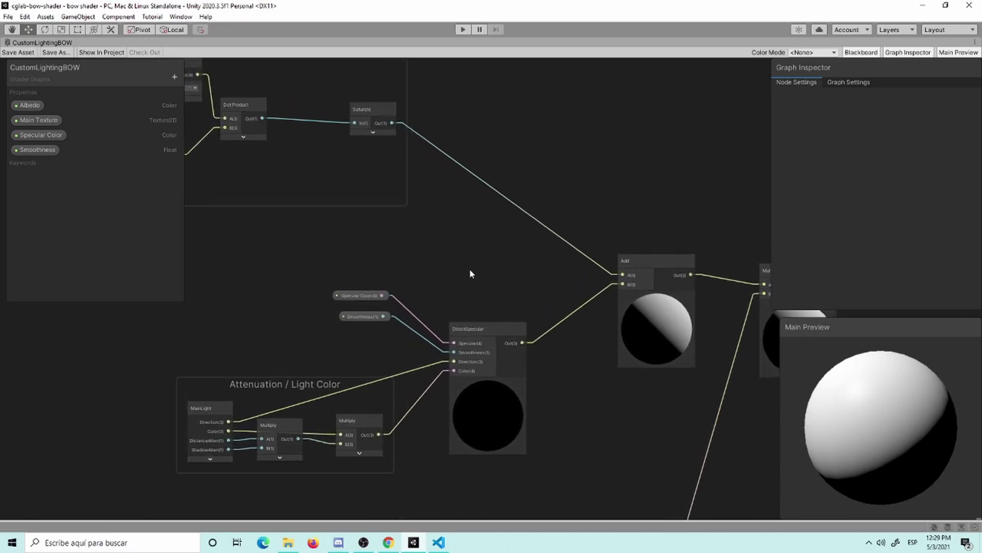
Add a Multiply taking Saturate in A and the light color attenuation in B, placed before Add.
{"action": "key", "text": "space"}
{"action": "type", "text": "multiply"}
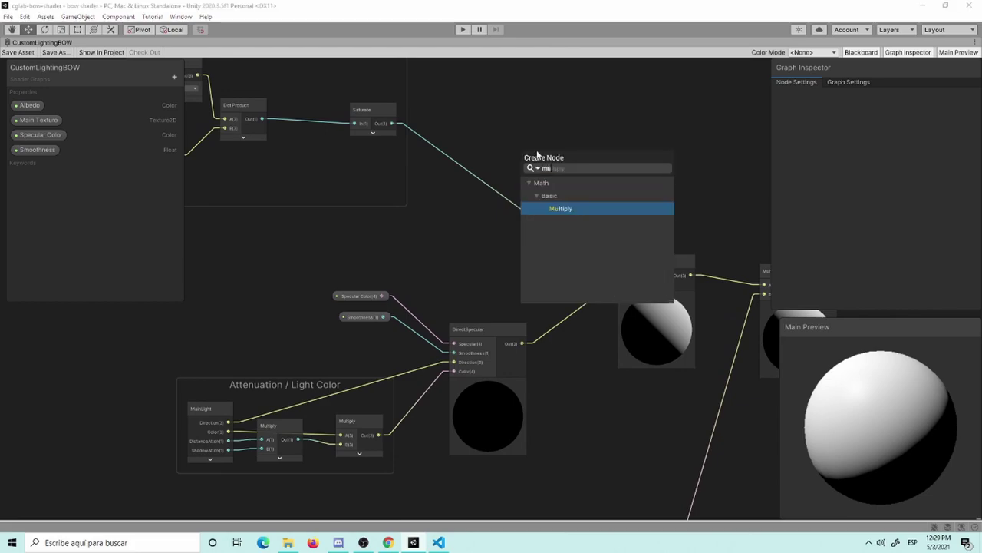
{"action": "key", "text": "Return"}
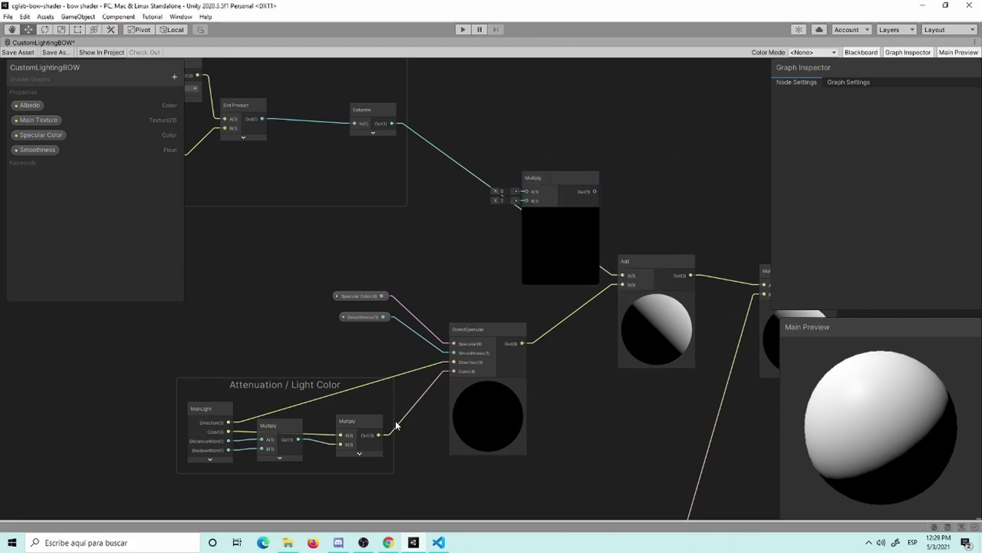
{"action": "left_click_drag", "start_coordinate": [378, 435], "coordinate": [526, 208]}
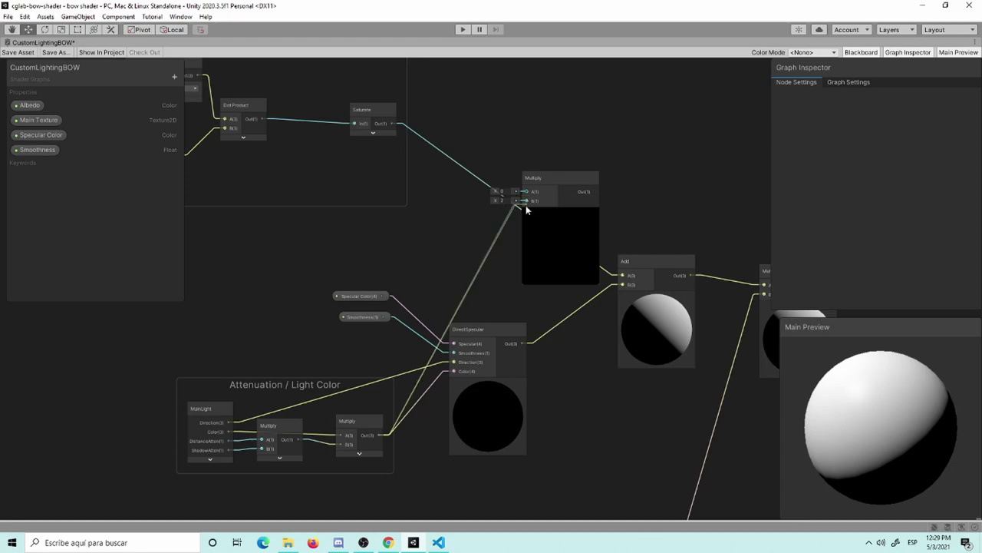
{"action": "key", "text": "Escape"}
{"action": "mouse_move", "coordinate": [394, 122]}
{"action": "left_mouse_down"}
{"action": "mouse_move", "coordinate": [531, 208]}
{"action": "mouse_move", "coordinate": [637, 127]}
{"action": "mouse_move", "coordinate": [623, 126]}
{"action": "left_mouse_up"}
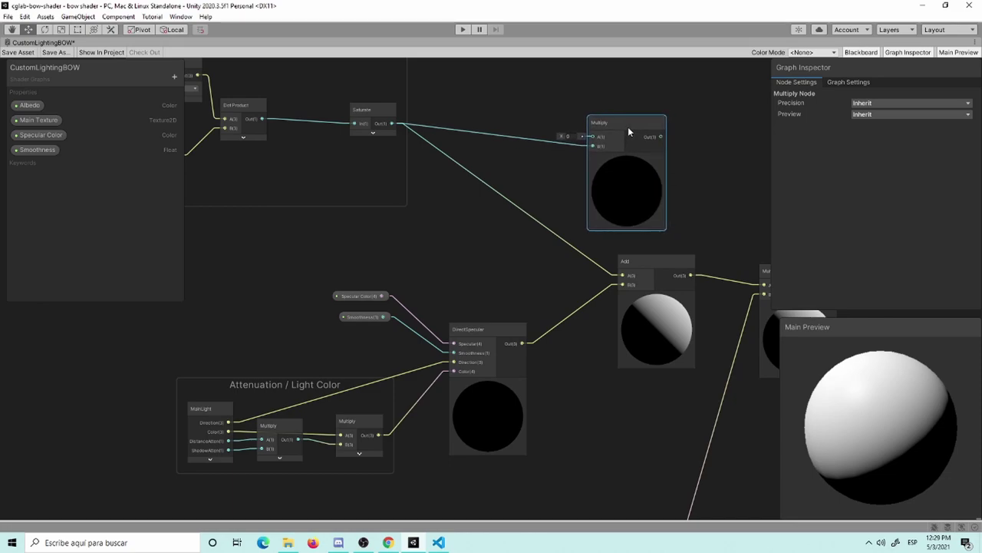
{"action": "left_click_drag", "start_coordinate": [412, 123], "coordinate": [587, 135]}
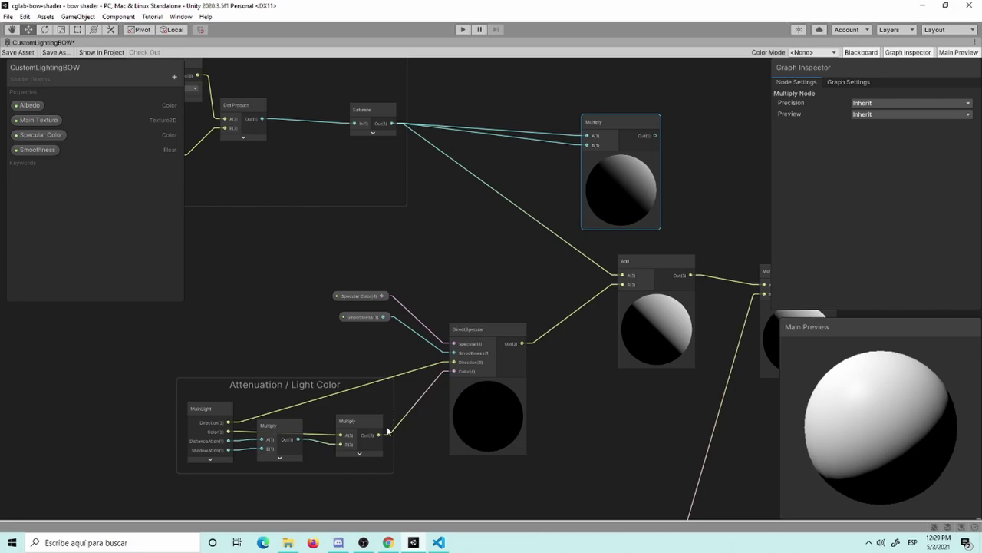
{"action": "mouse_move", "coordinate": [379, 435]}
{"action": "left_mouse_down"}
{"action": "mouse_move", "coordinate": [465, 263]}
{"action": "mouse_move", "coordinate": [587, 145]}
{"action": "mouse_move", "coordinate": [534, 139]}
{"action": "mouse_move", "coordinate": [622, 279]}
{"action": "left_mouse_up"}
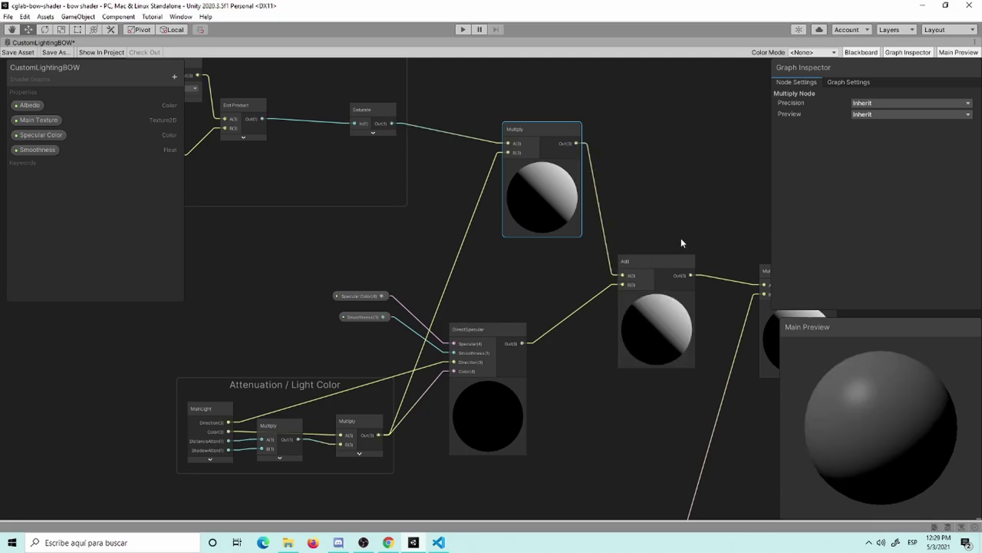
{"action": "left_click_drag", "start_coordinate": [534, 137], "coordinate": [521, 198]}
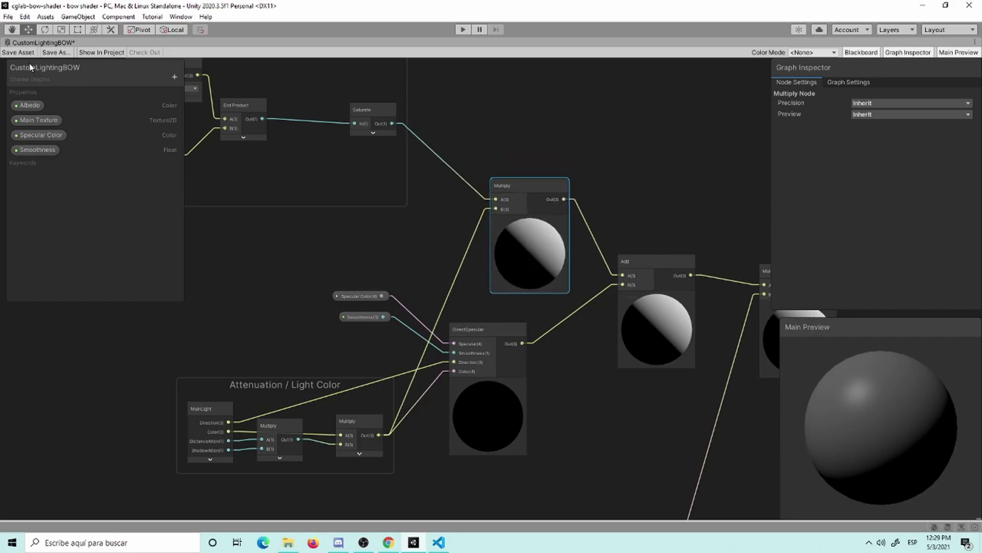
{"action": "left_click_drag", "start_coordinate": [526, 218], "coordinate": [531, 211]}
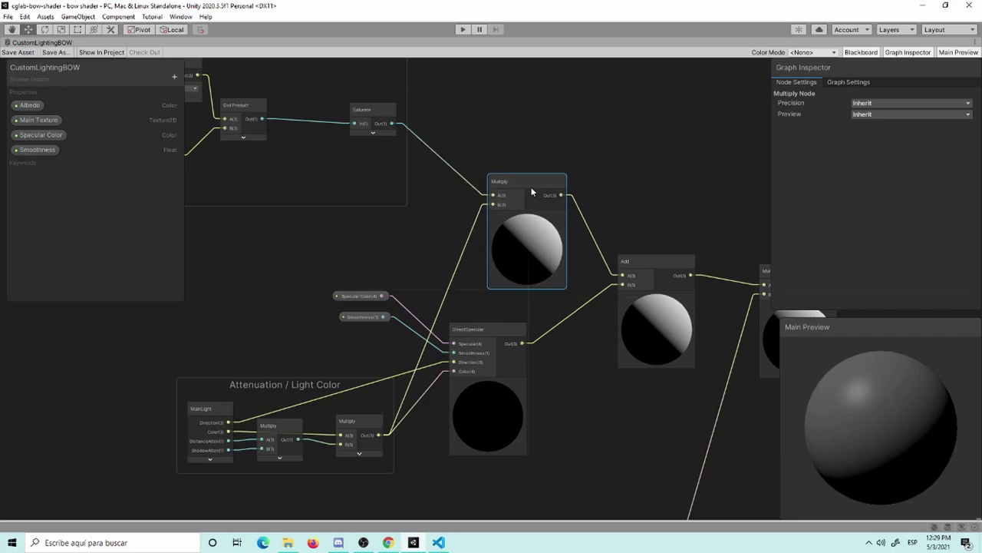
Move the Attenuation / Light Color group left and reposition DirectSpecular with its property inputs.
{"action": "scroll", "coordinate": [425, 236], "scroll_direction": "down", "scroll_amount": 3}
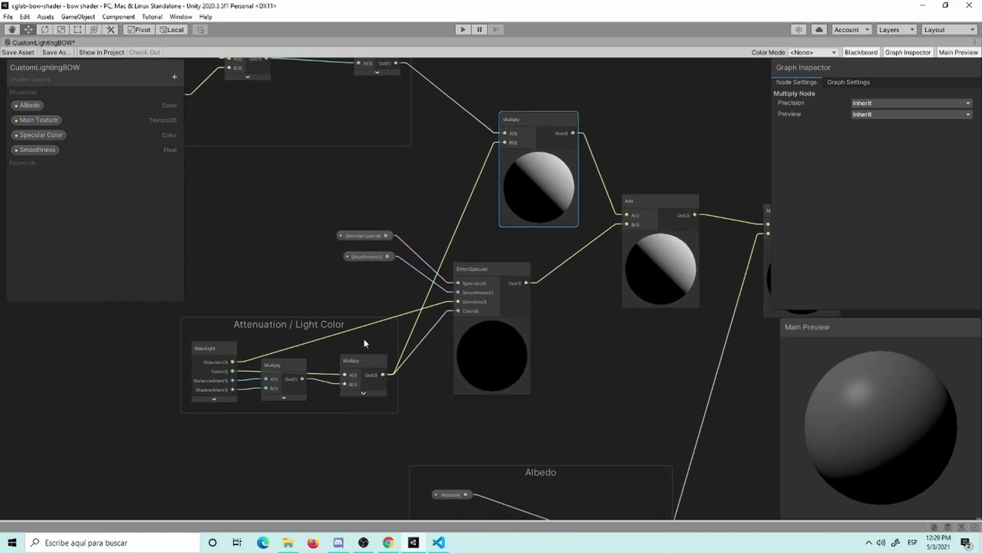
{"action": "left_click_drag", "start_coordinate": [279, 333], "coordinate": [198, 330]}
{"action": "middle_click_drag", "start_coordinate": [487, 99], "coordinate": [590, 247]}
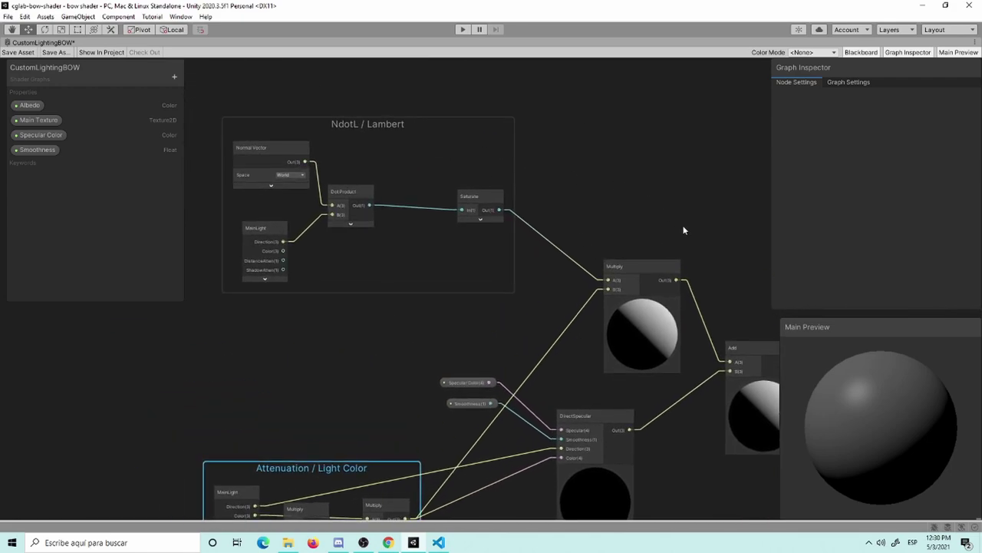
{"action": "middle_click_drag", "start_coordinate": [684, 229], "coordinate": [537, 138]}
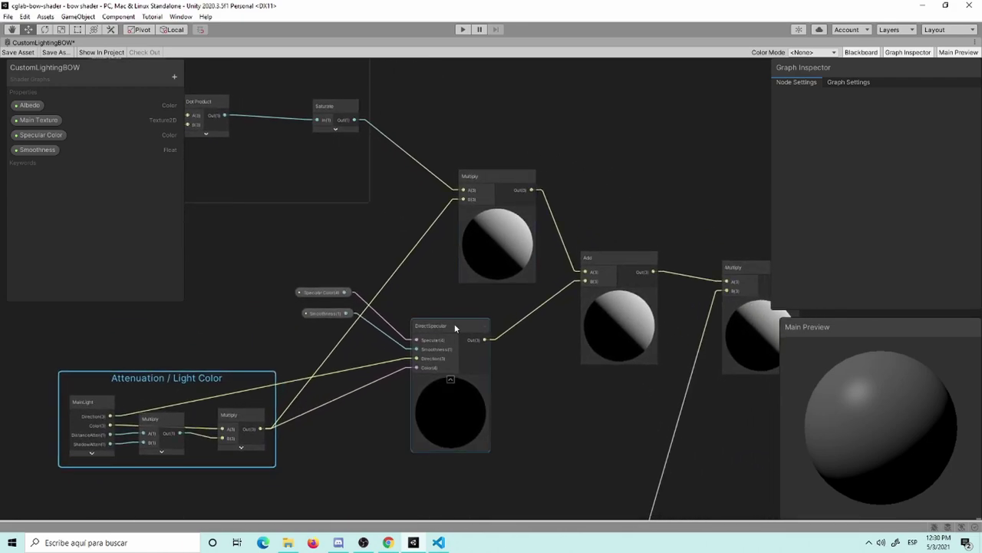
{"action": "left_click_drag", "start_coordinate": [455, 327], "coordinate": [488, 368]}
{"action": "mouse_move", "coordinate": [318, 279]}
{"action": "left_mouse_down"}
{"action": "mouse_move", "coordinate": [330, 313]}
{"action": "mouse_move", "coordinate": [377, 356]}
{"action": "left_mouse_up"}
{"action": "middle_click_drag", "start_coordinate": [433, 338], "coordinate": [484, 272]}
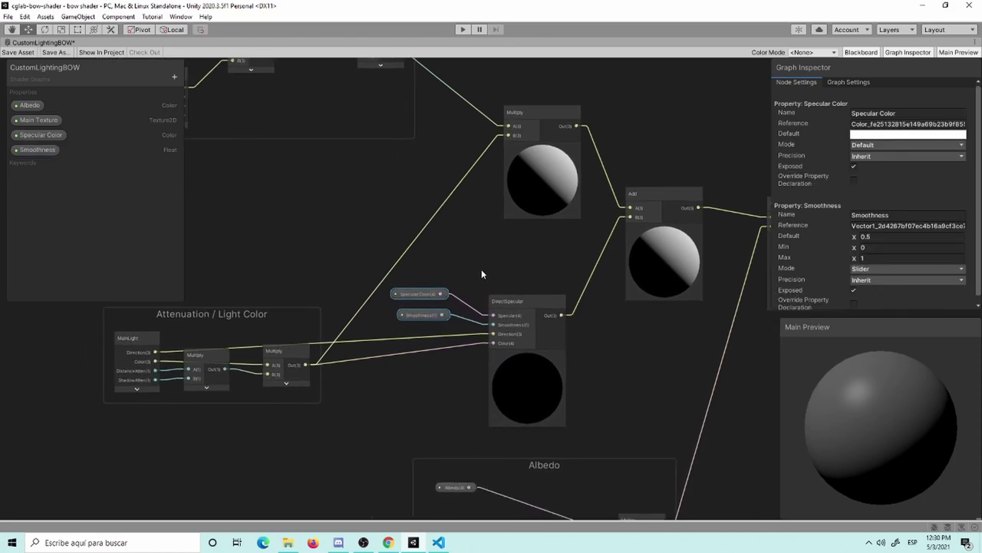
Save CustomLightingBOW and restore the graph window to normal size.
{"action": "left_click", "coordinate": [19, 52]}
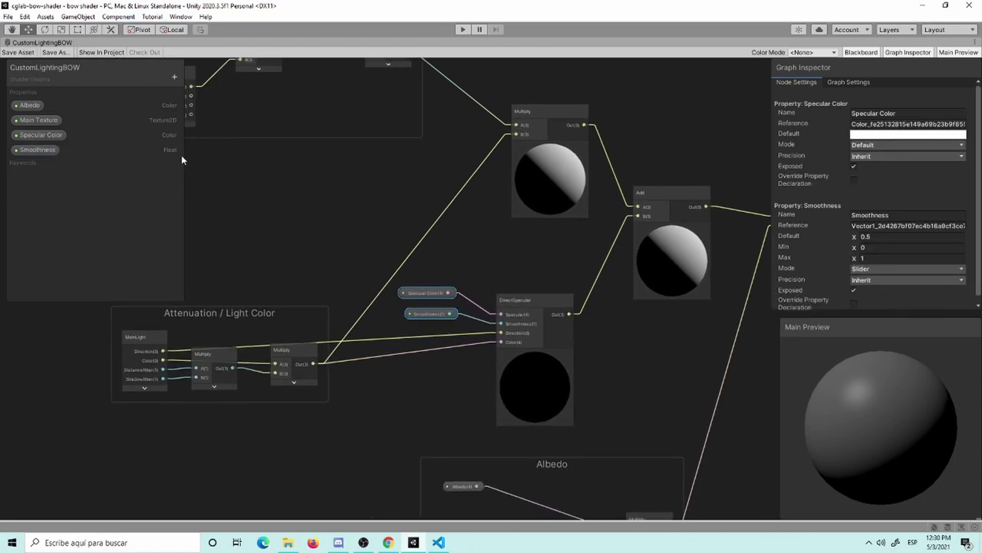
{"action": "left_click", "coordinate": [276, 207]}
{"action": "key", "text": "shift+space"}
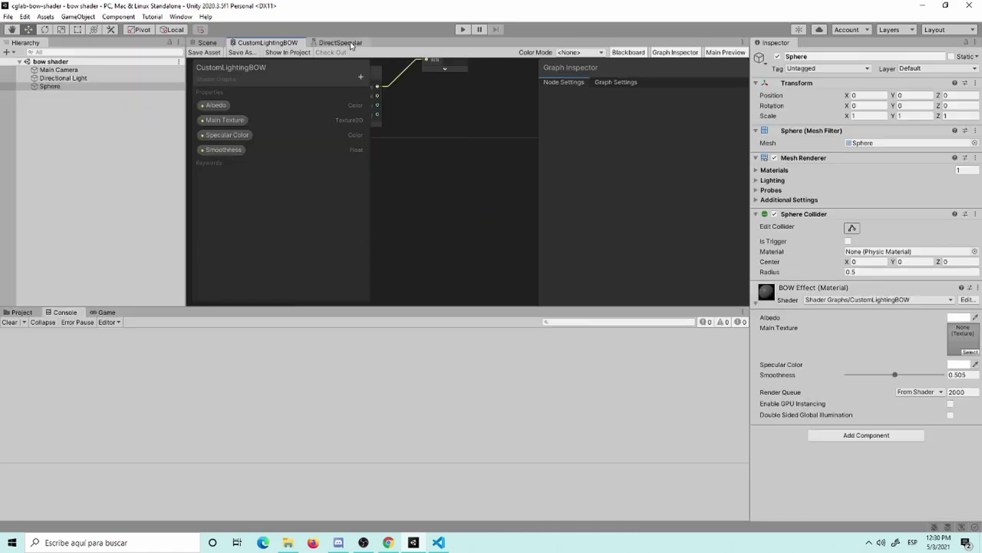
Return to the Scene view and orbit to a level angle on the shaded sphere.
{"action": "left_click", "coordinate": [198, 43]}
{"action": "left_click", "coordinate": [609, 255]}
{"action": "left_click", "coordinate": [542, 242]}
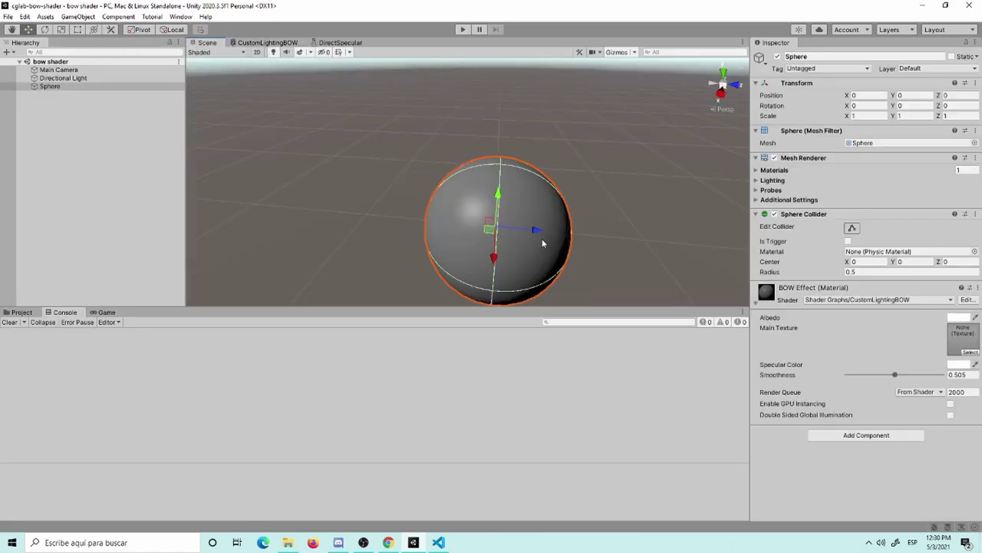
{"action": "left_click", "coordinate": [578, 258]}
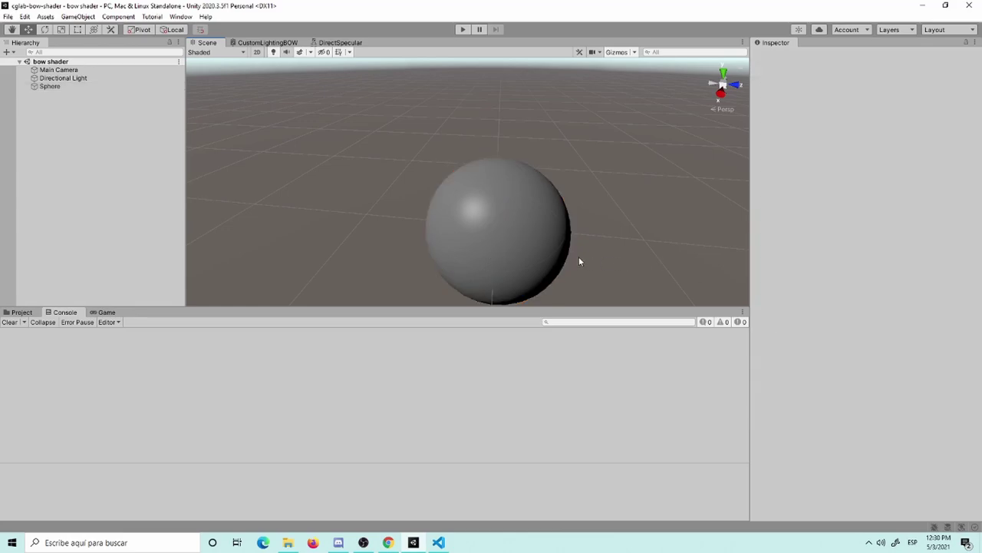
{"action": "mouse_move", "coordinate": [486, 250]}
{"action": "left_mouse_down", "text": "alt"}
{"action": "mouse_move", "coordinate": [808, 152]}
{"action": "mouse_move", "coordinate": [577, 88]}
{"action": "mouse_move", "coordinate": [404, 153]}
{"action": "mouse_move", "coordinate": [467, 204]}
{"action": "left_mouse_up", "text": "alt"}
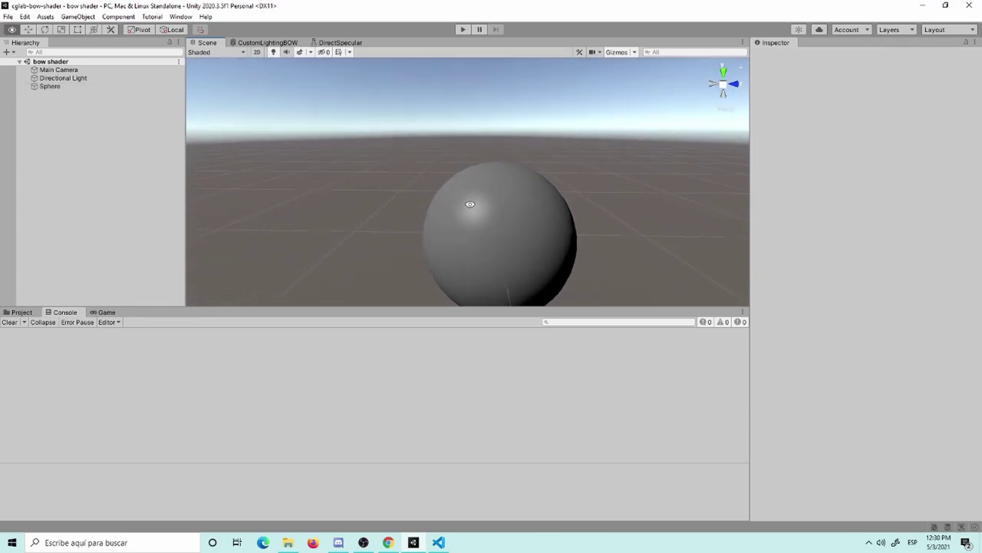
Tint the Directional Light colour red (FF7A7A) to see the sphere take on its colour.
{"action": "left_click", "coordinate": [99, 78]}
{"action": "left_click", "coordinate": [887, 157]}
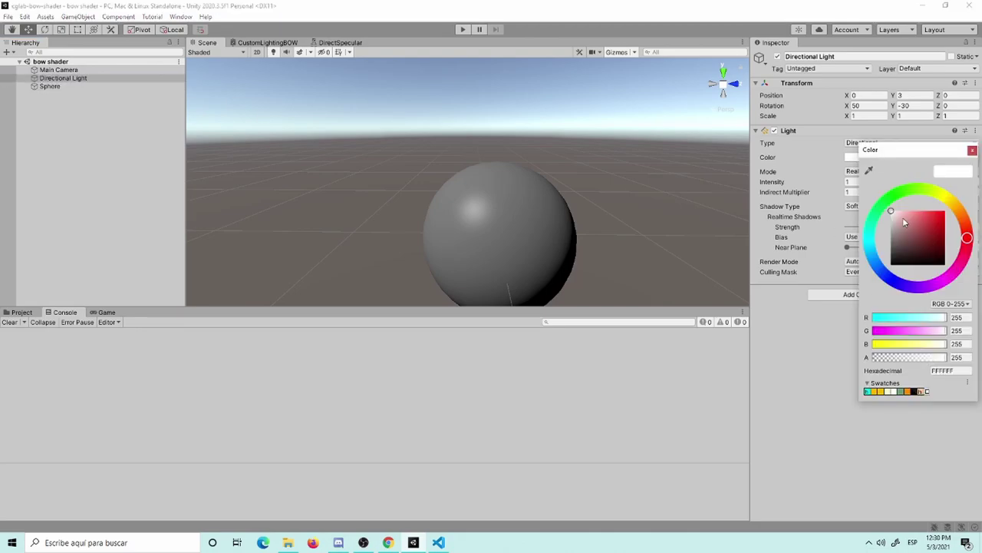
{"action": "left_click_drag", "start_coordinate": [905, 222], "coordinate": [794, 98]}
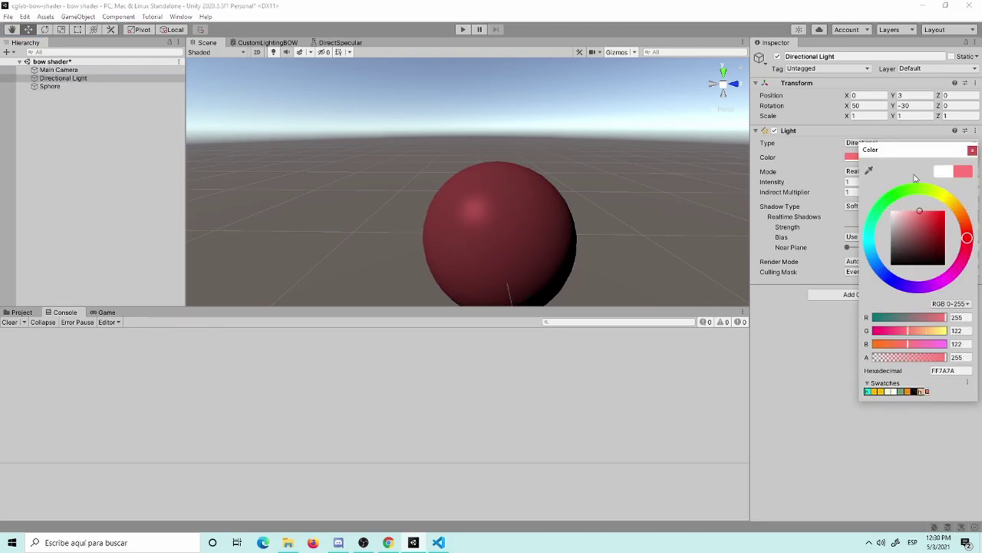
{"action": "left_click", "coordinate": [526, 223]}
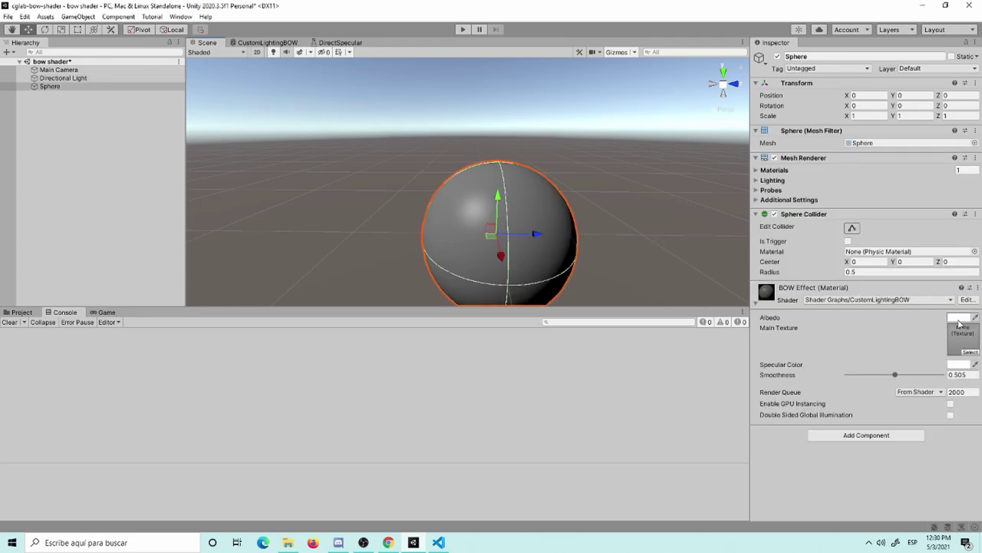
Lower the BOW Effect material's Smoothness to 0.403 and zoom out to view the sphere.
{"action": "left_click_drag", "start_coordinate": [894, 376], "coordinate": [867, 373]}
{"action": "left_click", "coordinate": [608, 243]}
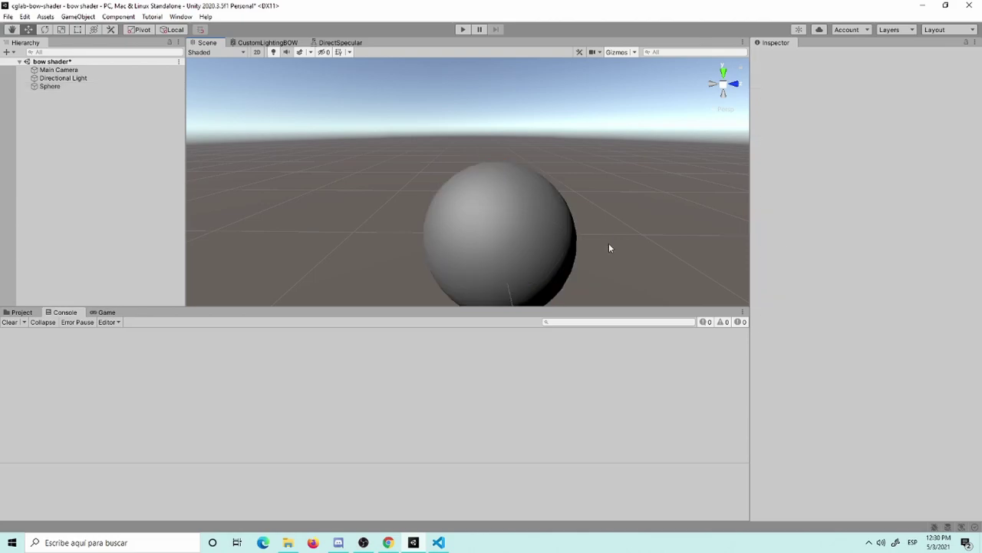
{"action": "mouse_move", "coordinate": [609, 243]}
{"action": "right_mouse_down", "text": "alt"}
{"action": "mouse_move", "coordinate": [369, 213]}
{"action": "mouse_move", "coordinate": [929, 252]}
{"action": "mouse_move", "coordinate": [116, 317]}
{"action": "right_mouse_up", "text": "alt"}
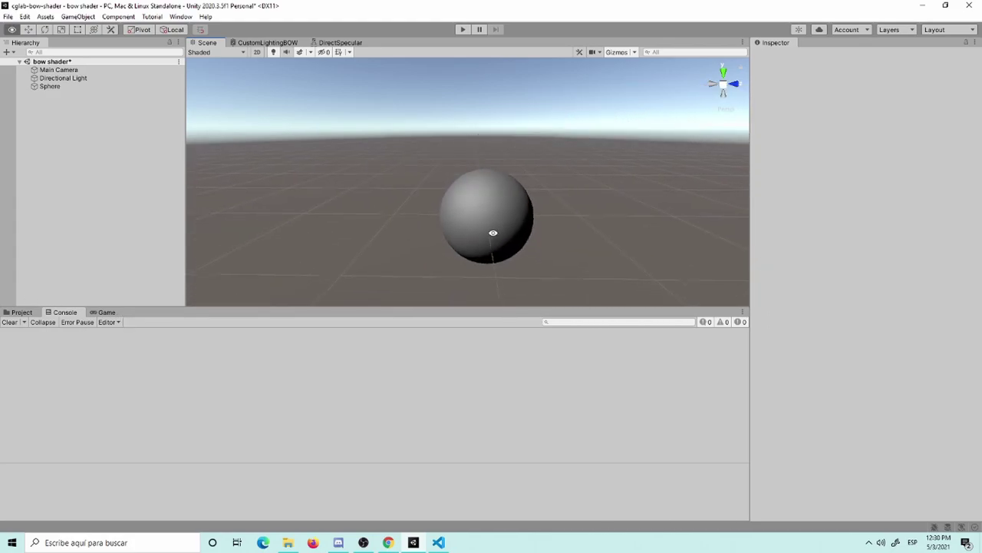
{"action": "right_click_drag", "start_coordinate": [116, 317], "coordinate": [632, 237], "text": "alt"}
{"action": "mouse_move", "coordinate": [632, 237]}
{"action": "left_mouse_down", "text": "alt"}
{"action": "mouse_move", "coordinate": [923, 213]}
{"action": "mouse_move", "coordinate": [569, 230]}
{"action": "left_mouse_up", "text": "alt"}
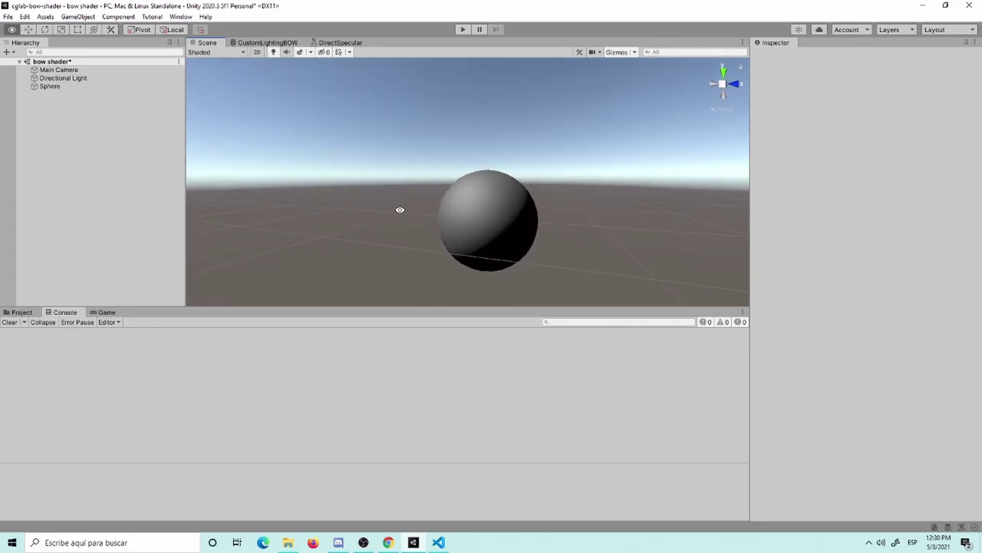
Nudge the sphere's Smoothness up for a brighter highlight, then open the CustomLightingBOW graph.
{"action": "left_click", "coordinate": [558, 234]}
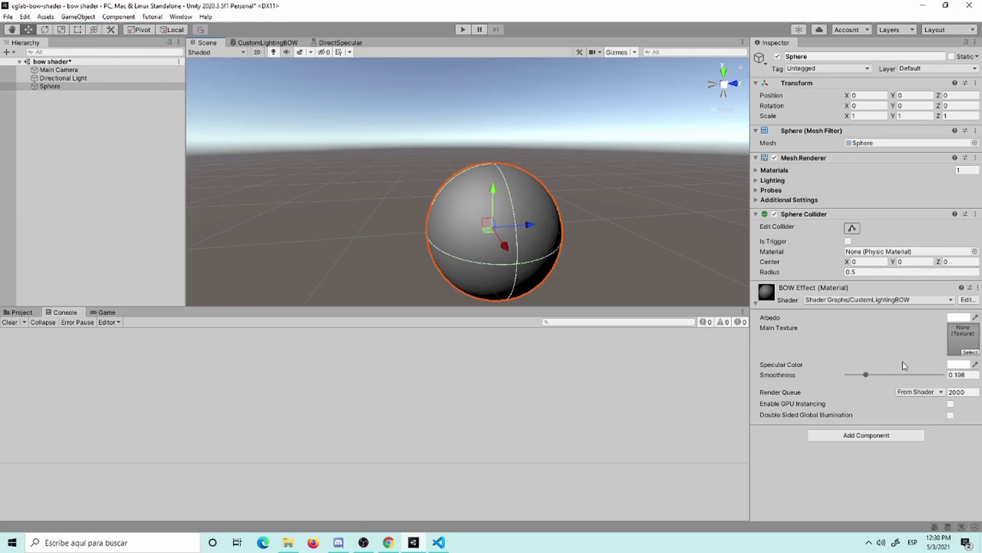
{"action": "mouse_move", "coordinate": [865, 379]}
{"action": "left_mouse_down"}
{"action": "mouse_move", "coordinate": [900, 378]}
{"action": "mouse_move", "coordinate": [867, 381]}
{"action": "left_mouse_up"}
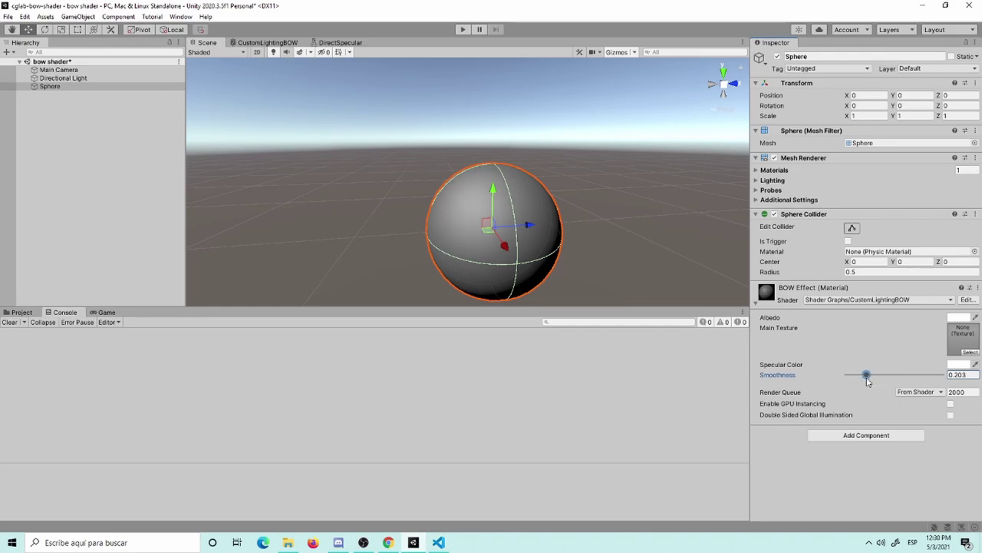
{"action": "left_click", "coordinate": [621, 198]}
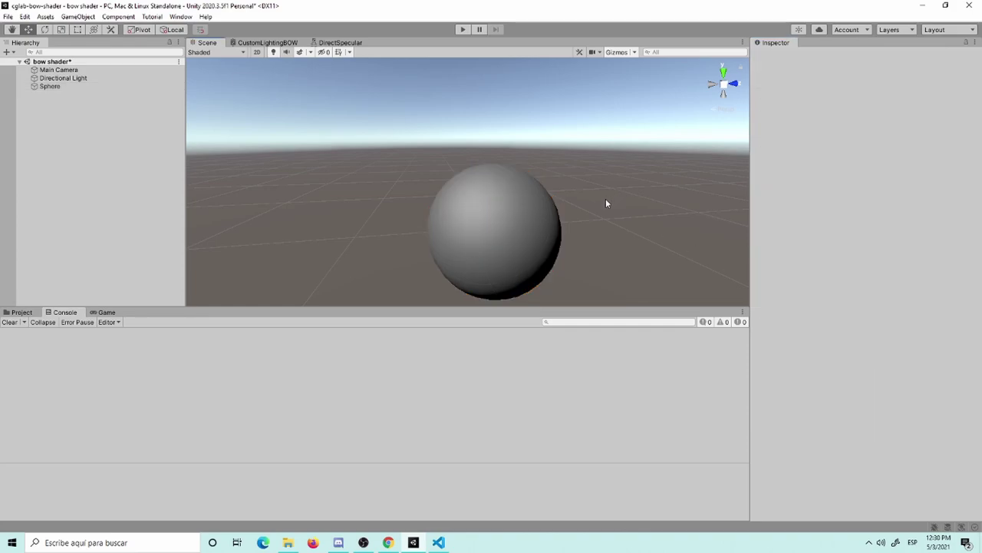
{"action": "left_click", "coordinate": [292, 44]}
Maximize the graph editor and navigate to the Attenuation group and DirectSpecular node.
{"action": "key", "text": "shift+space"}
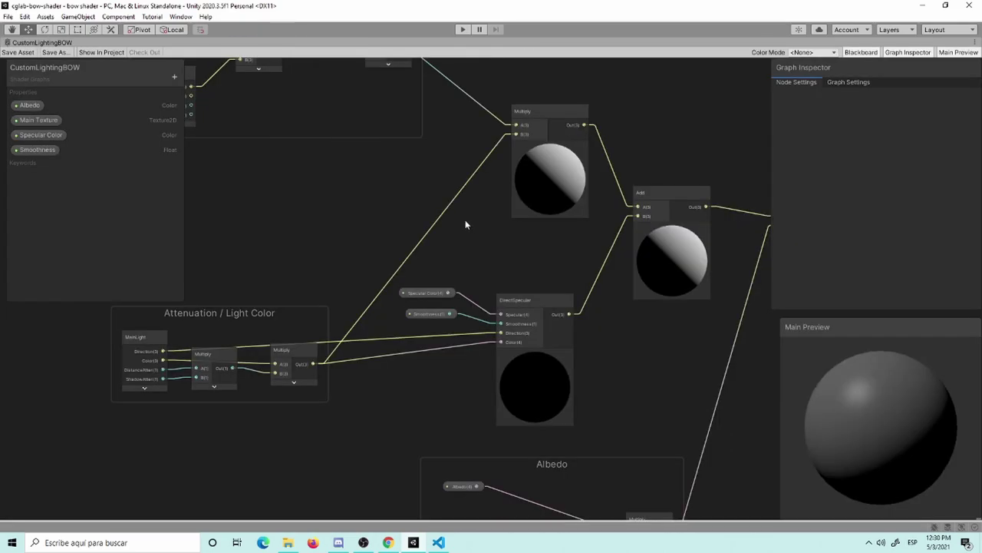
{"action": "middle_click_drag", "start_coordinate": [492, 249], "coordinate": [510, 165]}
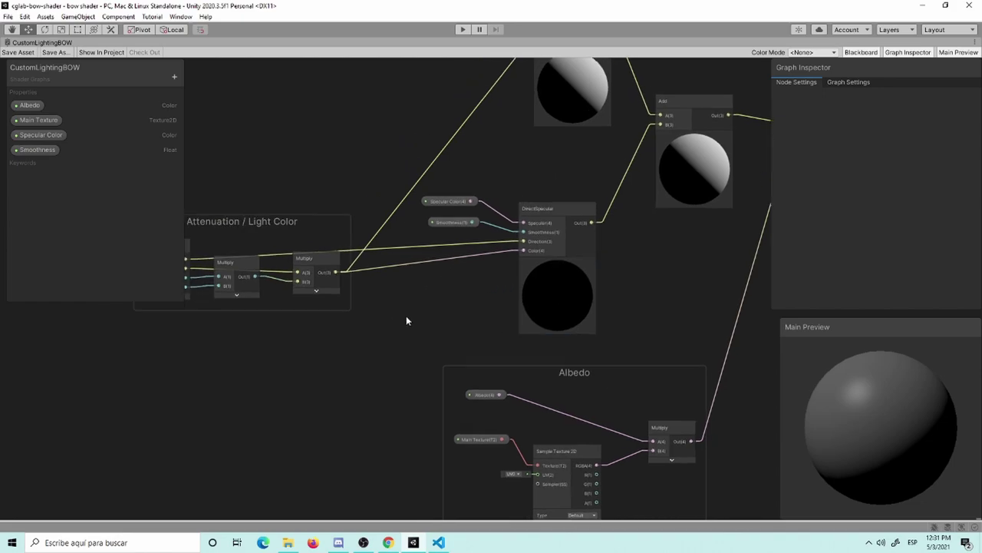
{"action": "middle_click_drag", "start_coordinate": [406, 315], "coordinate": [541, 341]}
{"action": "scroll", "coordinate": [541, 341], "scroll_direction": "up", "scroll_amount": 2}
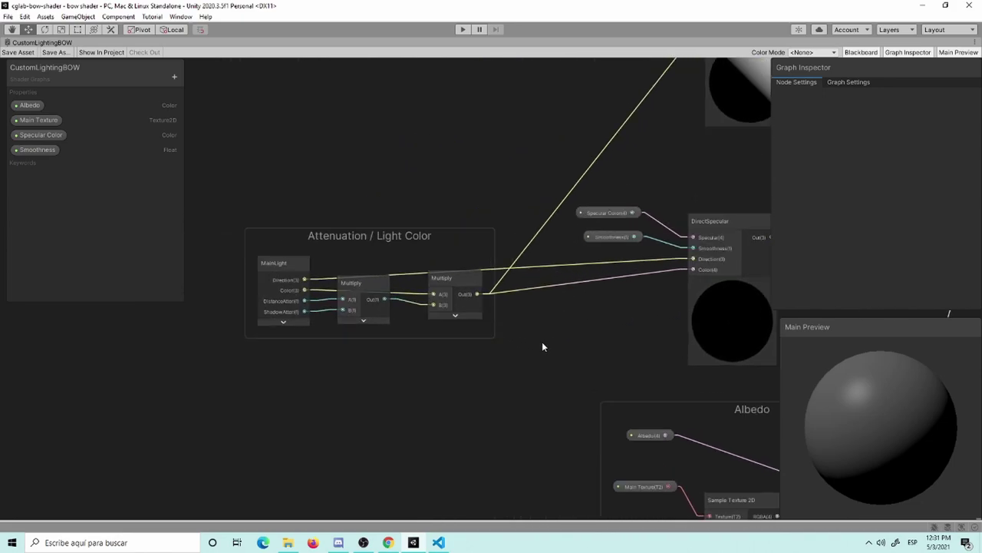
{"action": "middle_click_drag", "start_coordinate": [451, 165], "coordinate": [465, 163]}
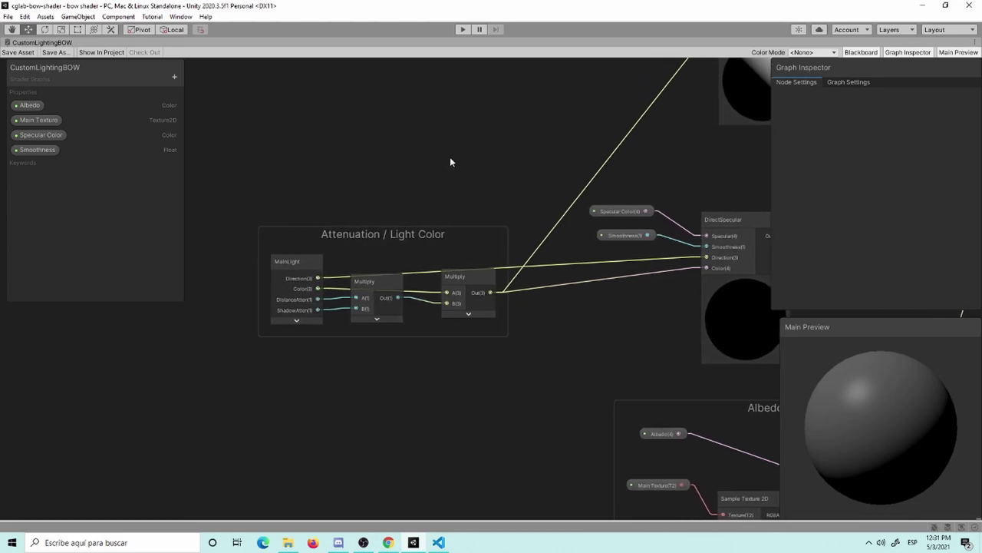
{"action": "scroll", "coordinate": [455, 188], "scroll_direction": "up", "scroll_amount": 1}
{"action": "mouse_move", "coordinate": [455, 188]}
{"action": "middle_mouse_down"}
{"action": "mouse_move", "coordinate": [495, 382]}
{"action": "mouse_move", "coordinate": [504, 220]}
{"action": "mouse_move", "coordinate": [412, 261]}
{"action": "mouse_move", "coordinate": [397, 333]}
{"action": "middle_mouse_up"}
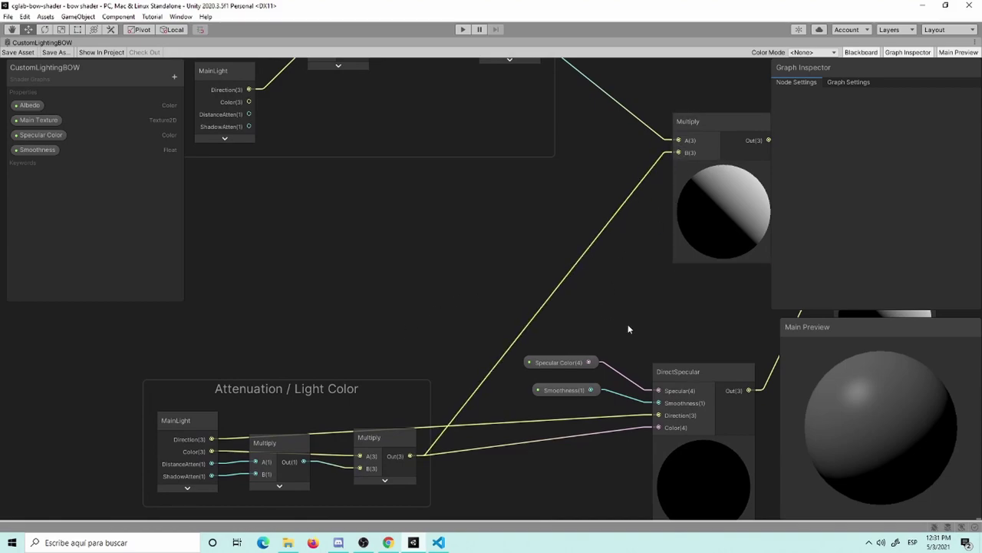
{"action": "mouse_move", "coordinate": [629, 329]}
{"action": "middle_mouse_down"}
{"action": "mouse_move", "coordinate": [449, 188]}
{"action": "mouse_move", "coordinate": [654, 235]}
{"action": "middle_mouse_up"}
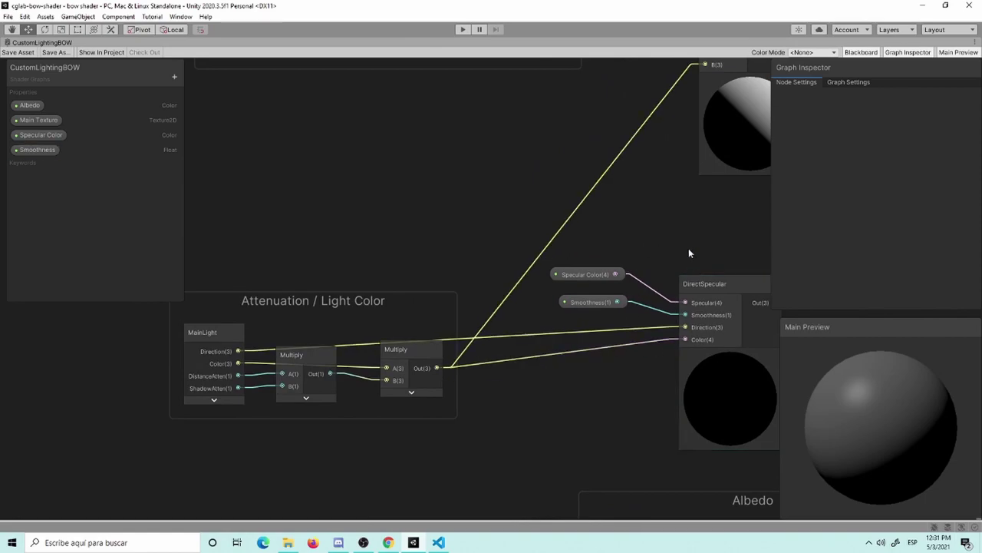
{"action": "mouse_move", "coordinate": [688, 248]}
{"action": "middle_mouse_down"}
{"action": "mouse_move", "coordinate": [708, 242]}
{"action": "mouse_move", "coordinate": [663, 221]}
{"action": "middle_mouse_up"}
{"action": "scroll", "coordinate": [432, 201], "scroll_direction": "down", "scroll_amount": 1}
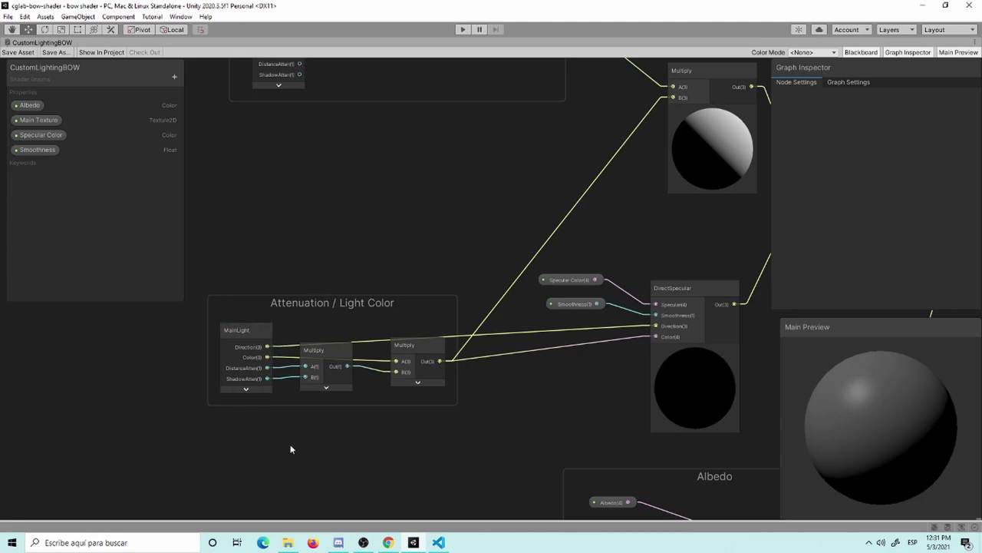
Move the Attenuation / Light Color group up and left, then save the CustomLightingBOW graph.
{"action": "mouse_move", "coordinate": [441, 311]}
{"action": "left_mouse_down"}
{"action": "mouse_move", "coordinate": [409, 156]}
{"action": "mouse_move", "coordinate": [399, 354]}
{"action": "left_mouse_up"}
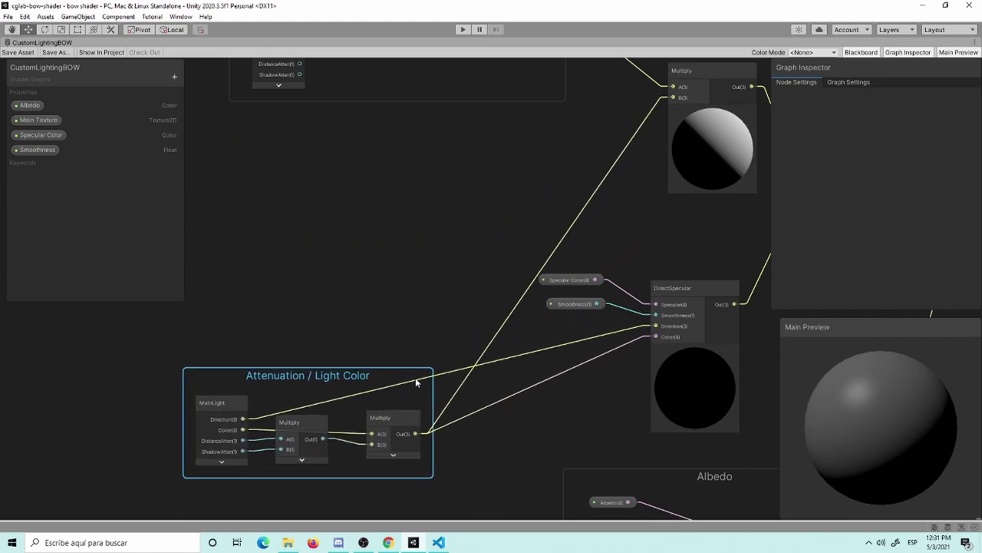
{"action": "mouse_move", "coordinate": [465, 238]}
{"action": "middle_mouse_down"}
{"action": "mouse_move", "coordinate": [134, 351]}
{"action": "mouse_move", "coordinate": [96, 228]}
{"action": "middle_mouse_up"}
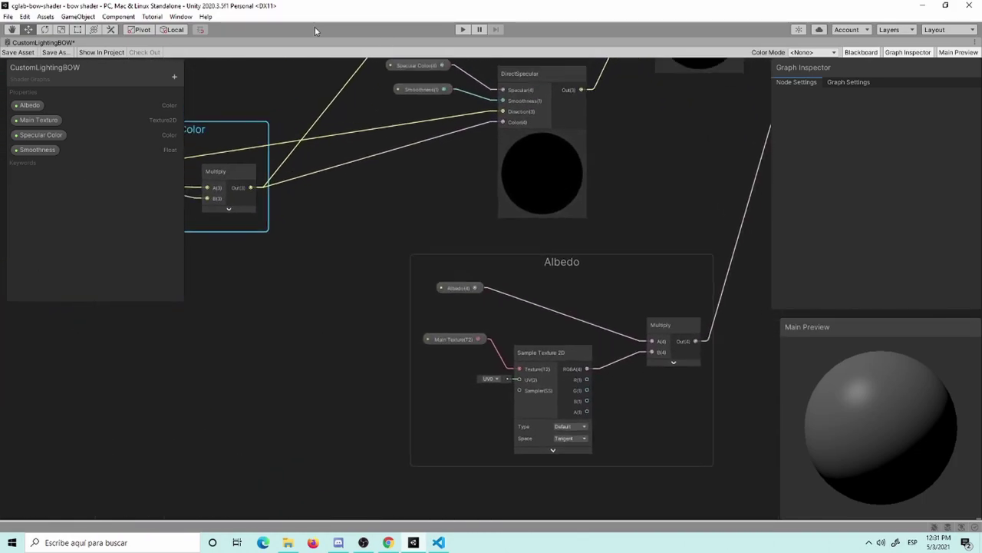
{"action": "mouse_move", "coordinate": [96, 234]}
{"action": "middle_mouse_down"}
{"action": "mouse_move", "coordinate": [329, 163]}
{"action": "mouse_move", "coordinate": [495, 210]}
{"action": "middle_mouse_up"}
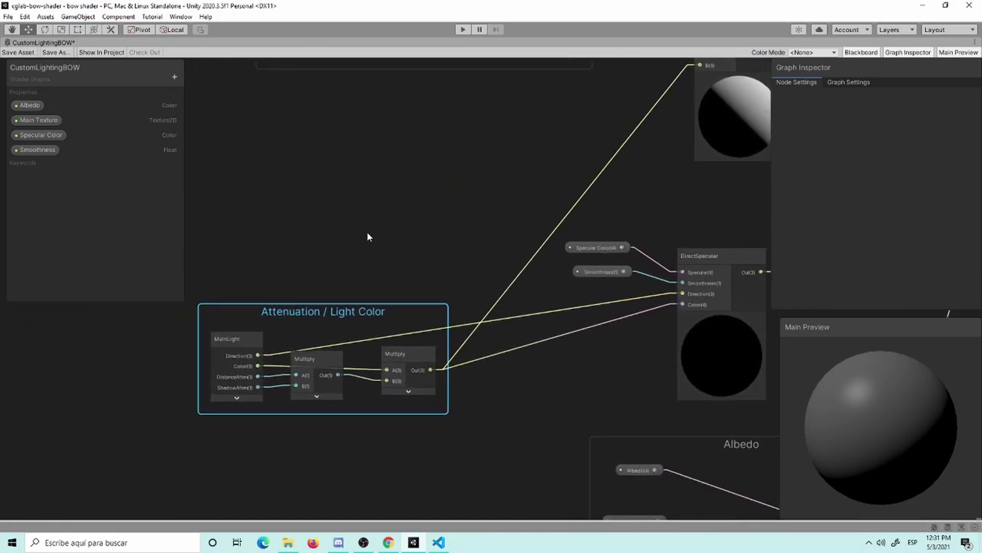
{"action": "middle_click_drag", "start_coordinate": [346, 238], "coordinate": [392, 255]}
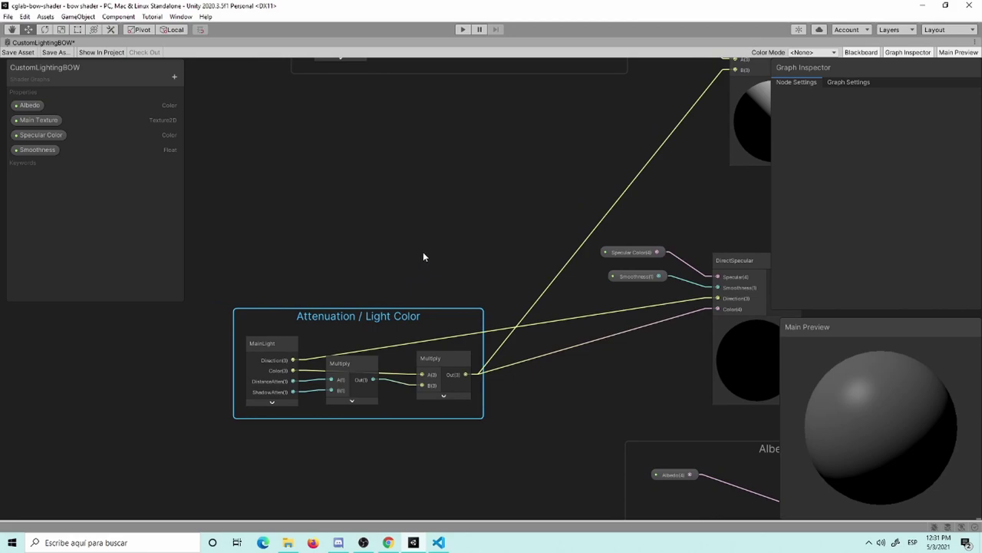
{"action": "left_click", "coordinate": [423, 256]}
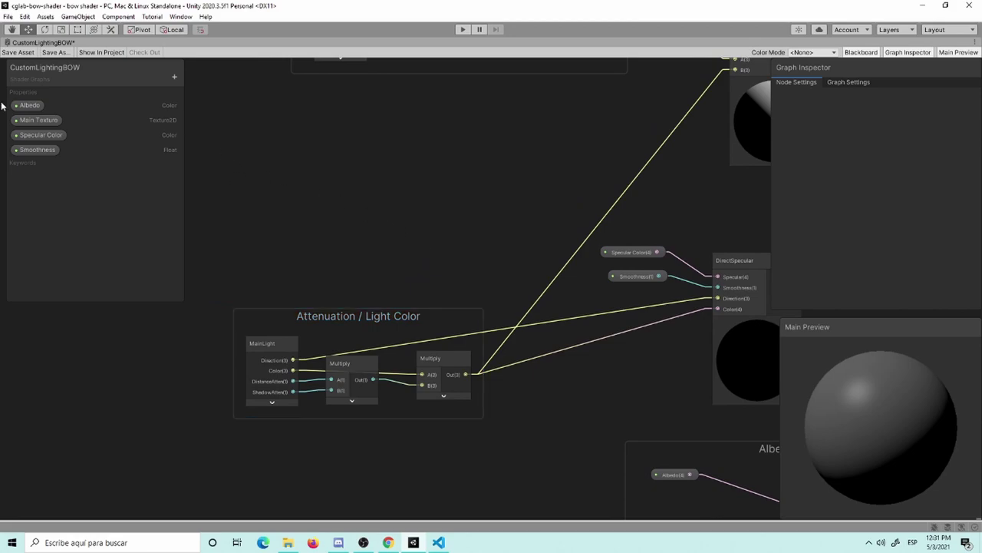
{"action": "left_click", "coordinate": [21, 52]}
Create a Shader Sub Graph asset named 'Light Atten Color' in the Assets/Shaders folder.
{"action": "key", "text": "shift+space"}
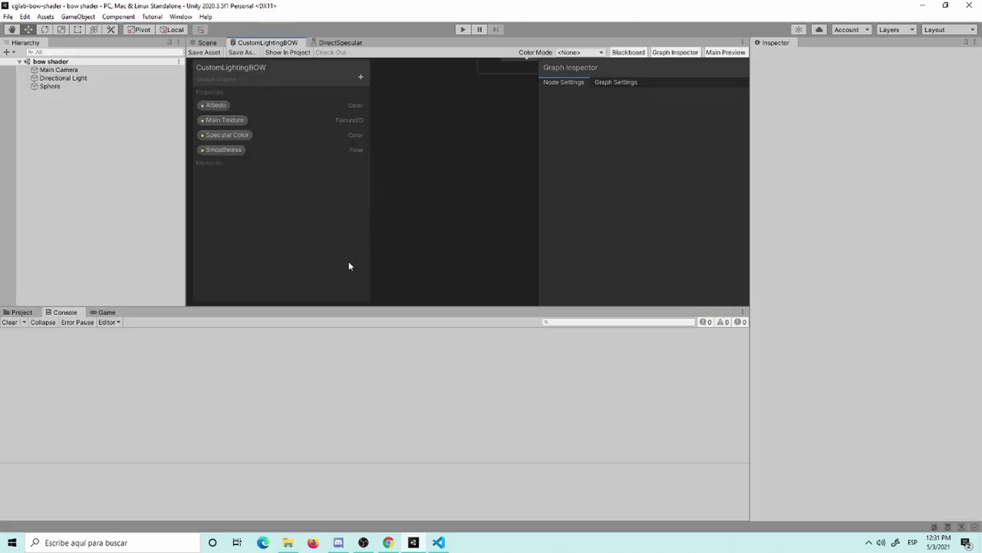
{"action": "left_click", "coordinate": [25, 322]}
{"action": "left_click", "coordinate": [22, 312]}
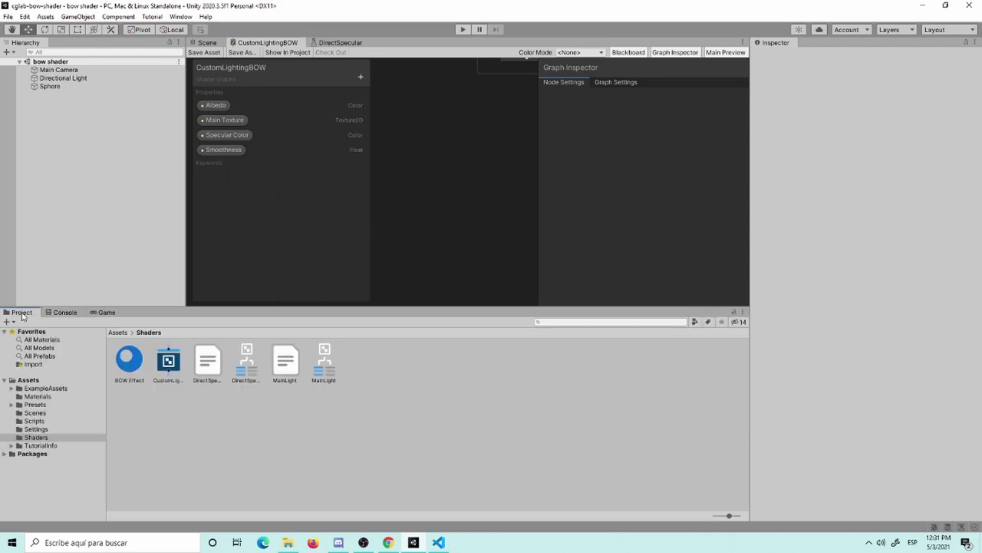
{"action": "right_click", "coordinate": [316, 430]}
{"action": "mouse_move", "coordinate": [396, 169]}
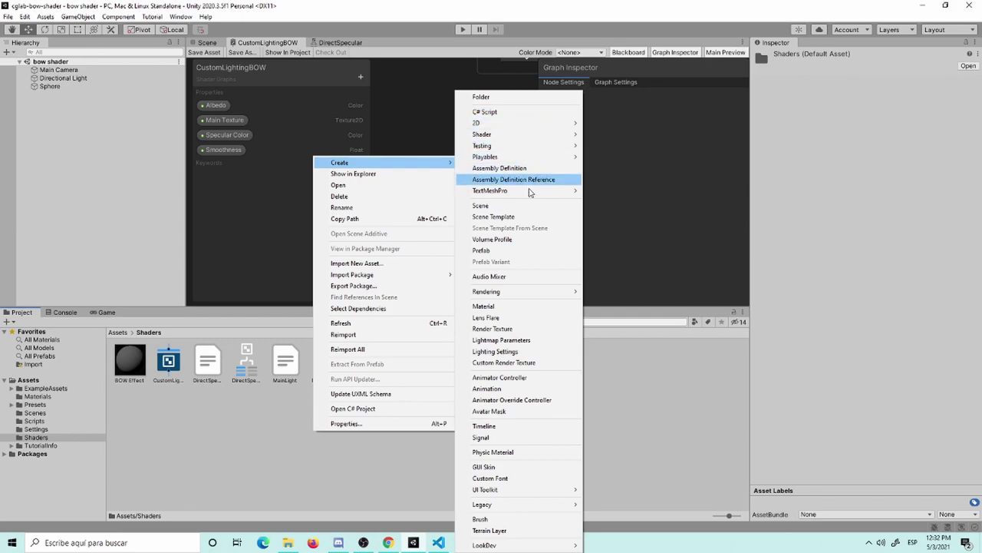
{"action": "mouse_move", "coordinate": [512, 141]}
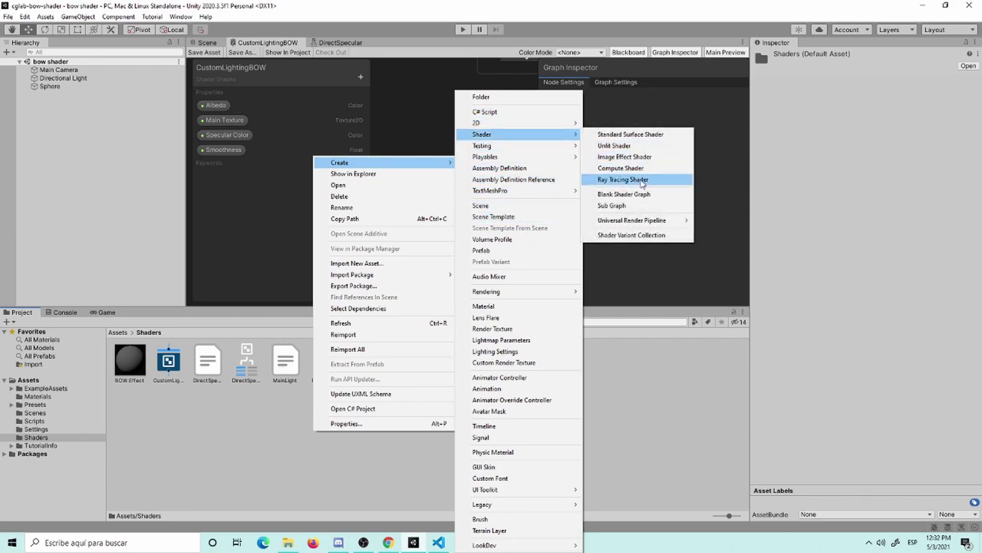
{"action": "left_click", "coordinate": [647, 206]}
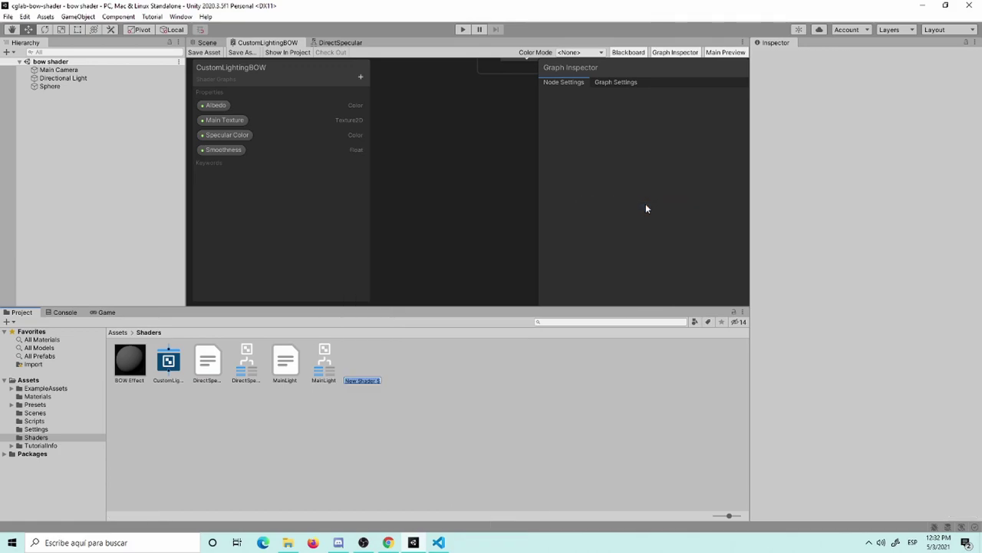
{"action": "type", "text": "Light Atten..."}
{"action": "key", "text": "Return"}
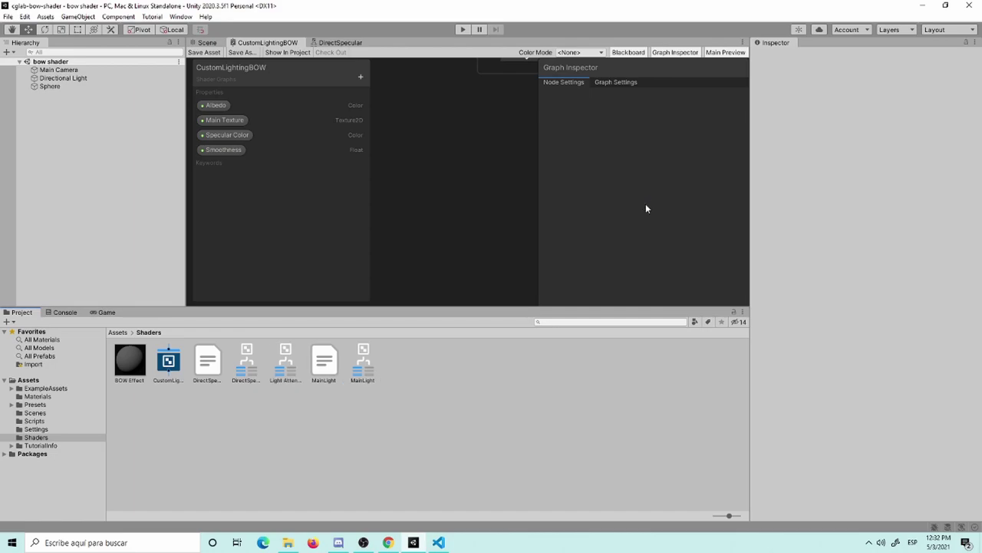
Open the Light Atten Color sub graph maximized and add a MainLight node on the left.
{"action": "double_click", "coordinate": [298, 362]}
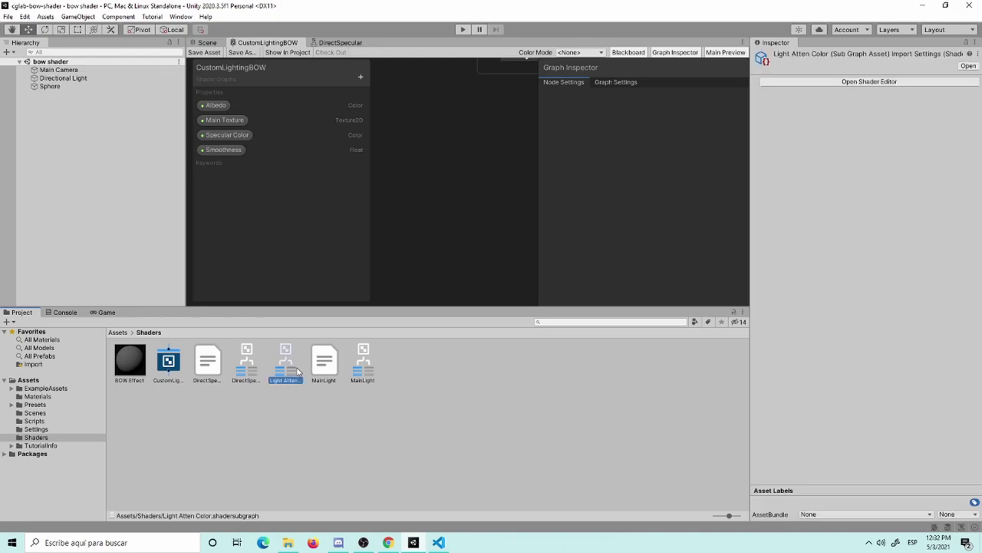
{"action": "key", "text": "shift+space"}
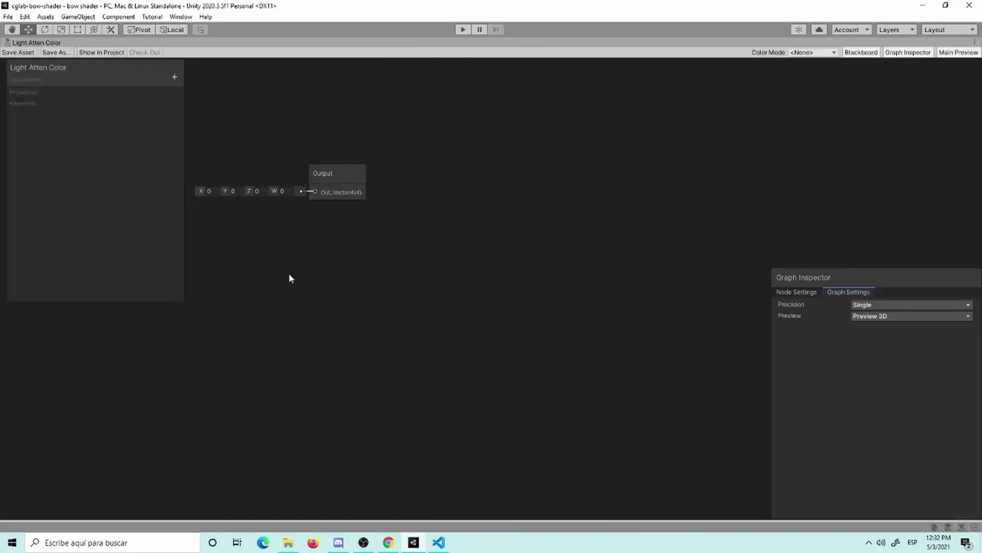
{"action": "key", "text": "space"}
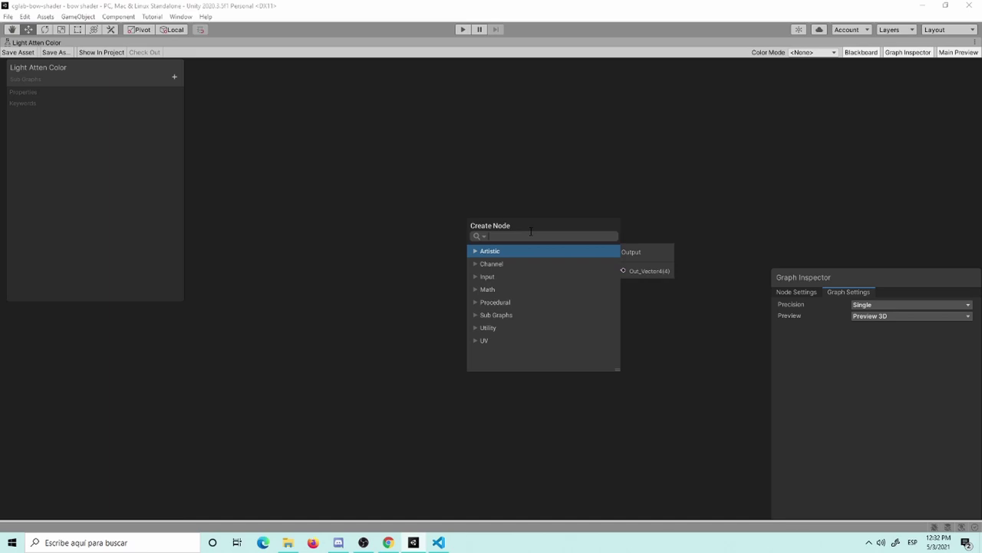
{"action": "type", "text": "main"}
{"action": "key", "text": "Return"}
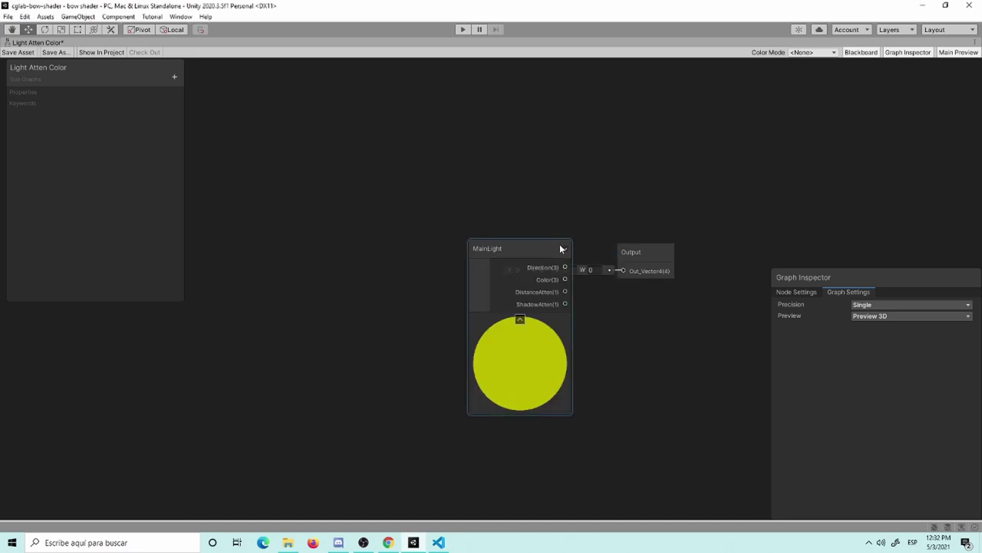
{"action": "left_click_drag", "start_coordinate": [484, 258], "coordinate": [200, 239]}
{"action": "left_click", "coordinate": [309, 276]}
Add two Multiply nodes to the sub graph.
{"action": "key", "text": "space"}
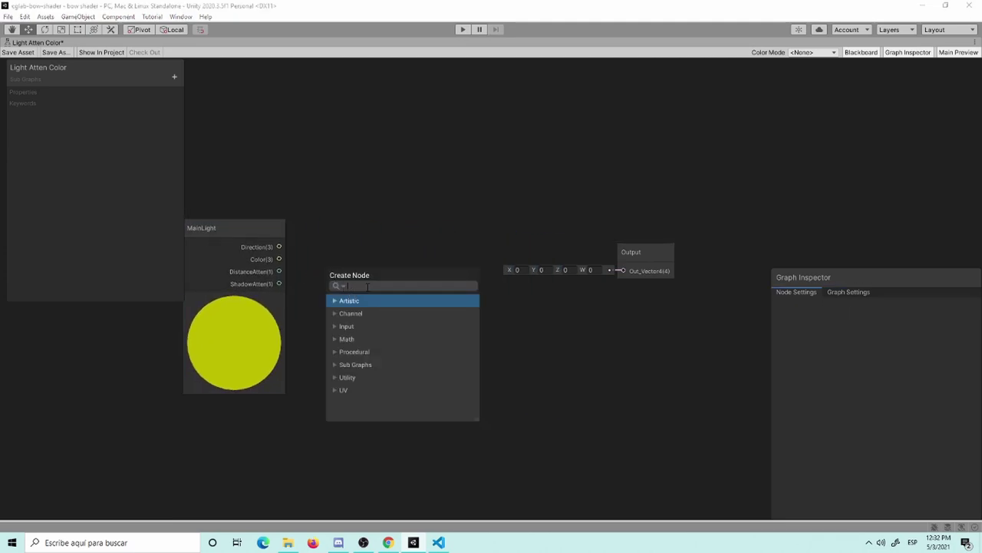
{"action": "type", "text": "mult"}
{"action": "key", "text": "Return"}
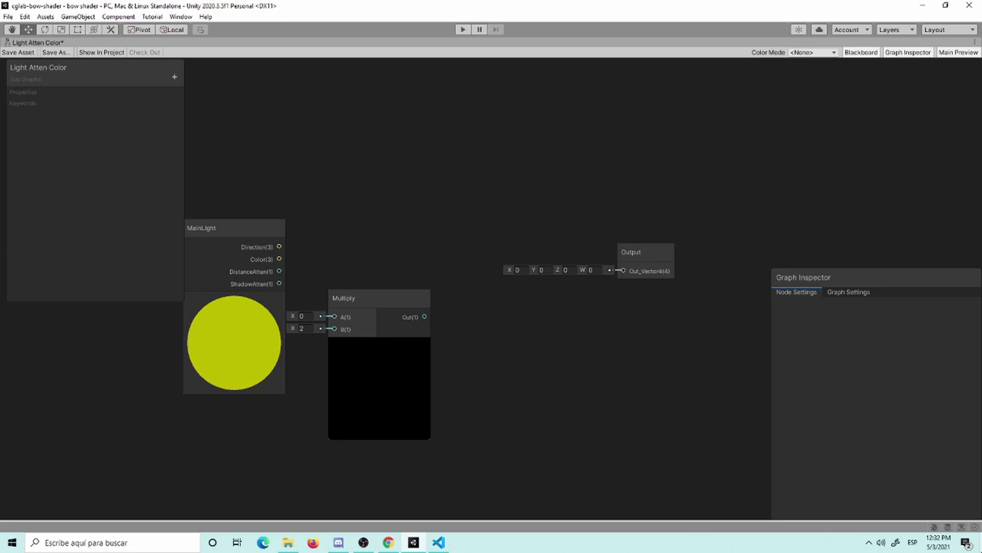
{"action": "key", "text": "space"}
{"action": "type", "text": "muy"}
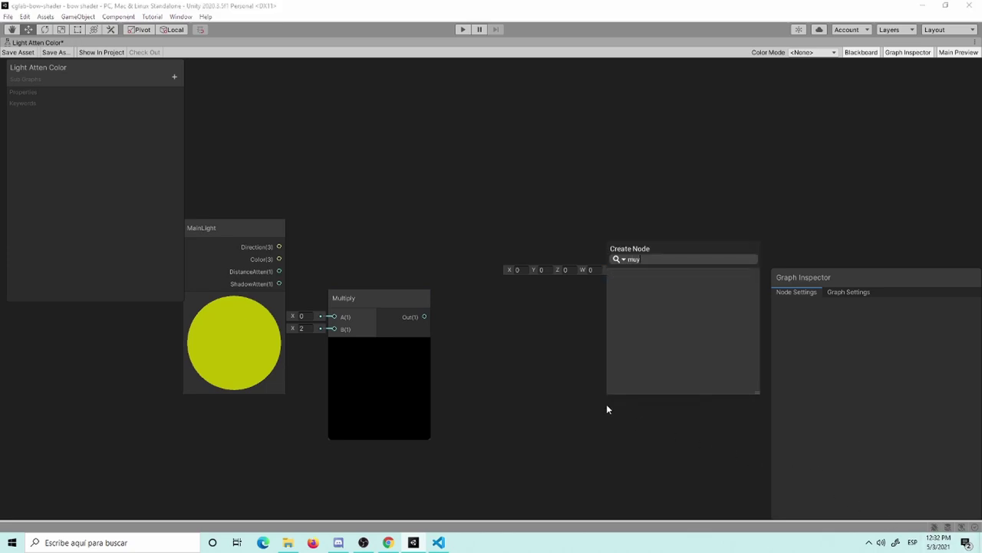
{"action": "key", "text": "BackSpace"}
{"action": "type", "text": "l"}
{"action": "key", "text": "BackSpace"}
{"action": "type", "text": "l"}
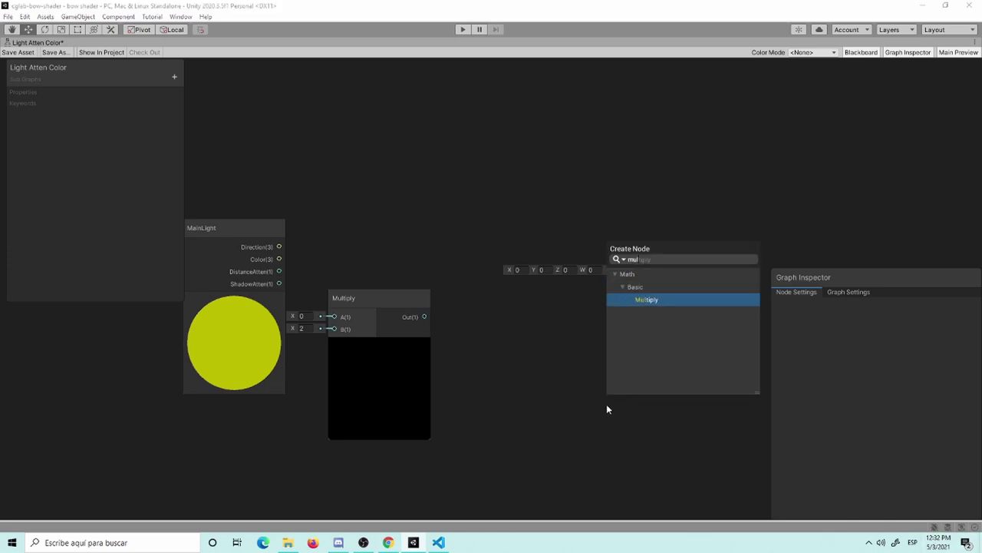
{"action": "key", "text": "Return"}
{"action": "left_click_drag", "start_coordinate": [606, 419], "coordinate": [517, 324]}
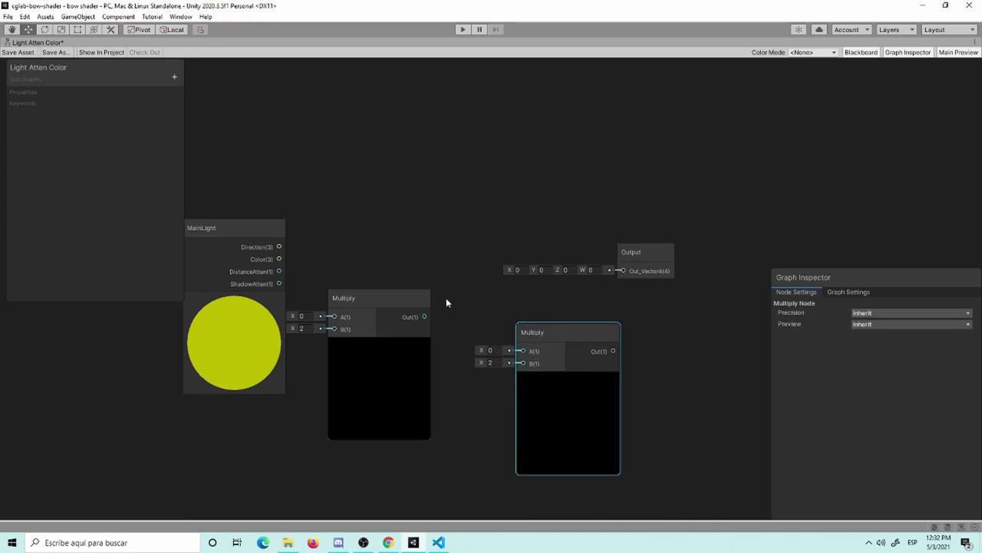
Wire Color × (DistanceAtten × ShadowAtten) through the Multiply nodes and tidy them with previews collapsed.
{"action": "left_click_drag", "start_coordinate": [424, 316], "coordinate": [523, 363]}
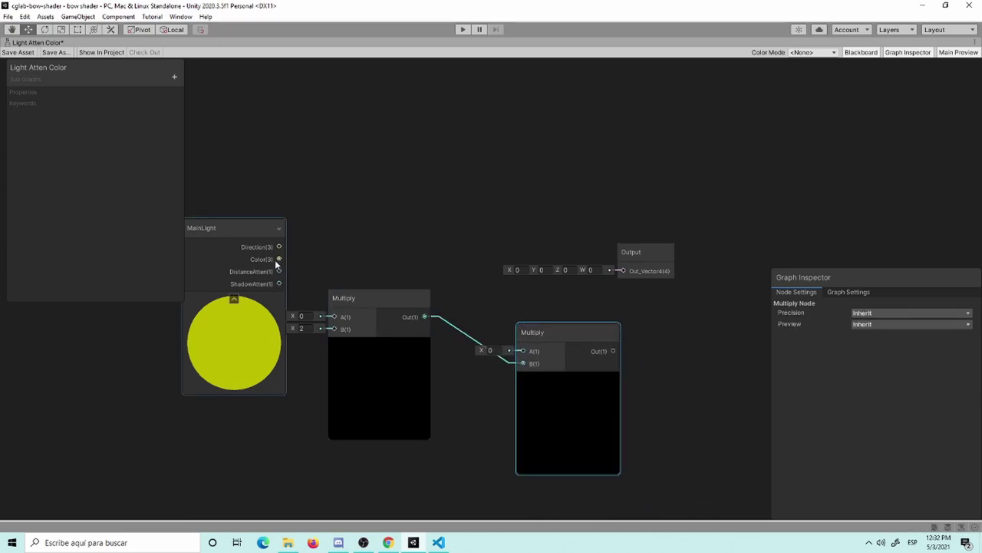
{"action": "left_click_drag", "start_coordinate": [278, 259], "coordinate": [523, 351]}
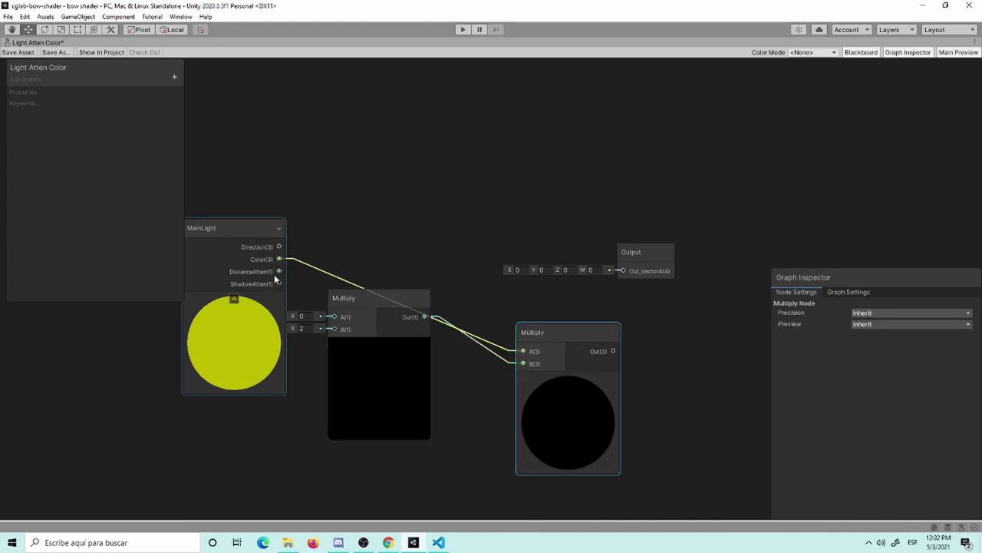
{"action": "left_click_drag", "start_coordinate": [278, 271], "coordinate": [334, 316]}
{"action": "left_click_drag", "start_coordinate": [279, 283], "coordinate": [334, 328]}
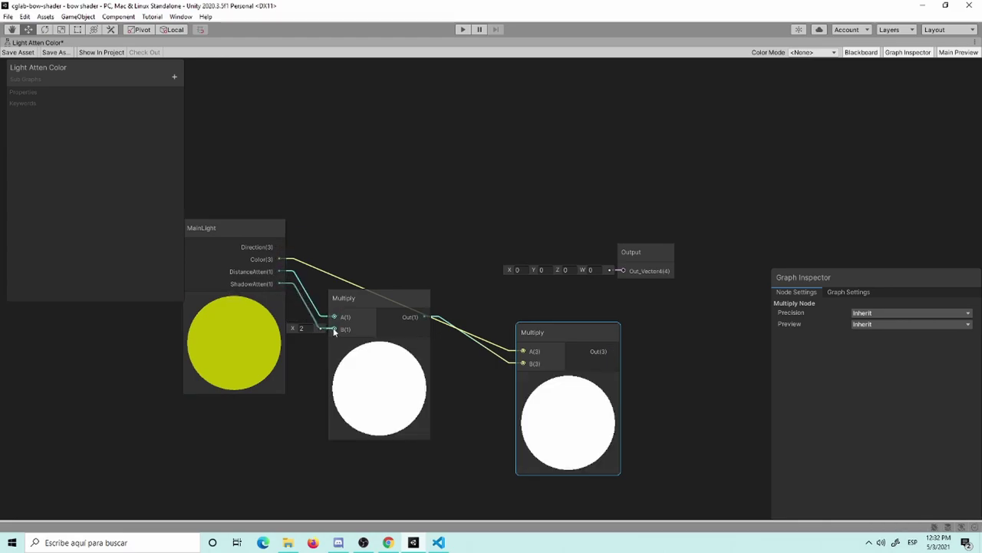
{"action": "left_click_drag", "start_coordinate": [540, 358], "coordinate": [504, 291]}
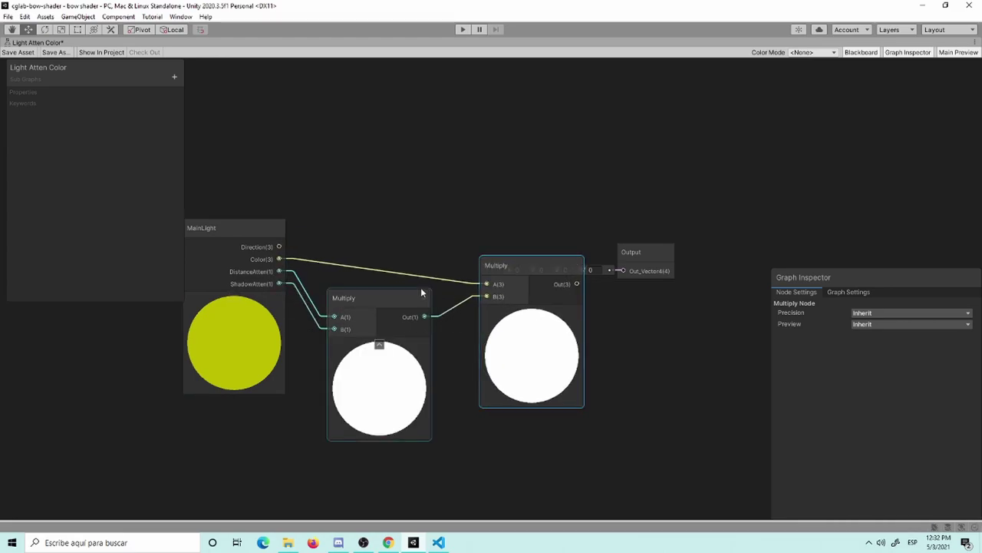
{"action": "left_click_drag", "start_coordinate": [393, 311], "coordinate": [375, 271]}
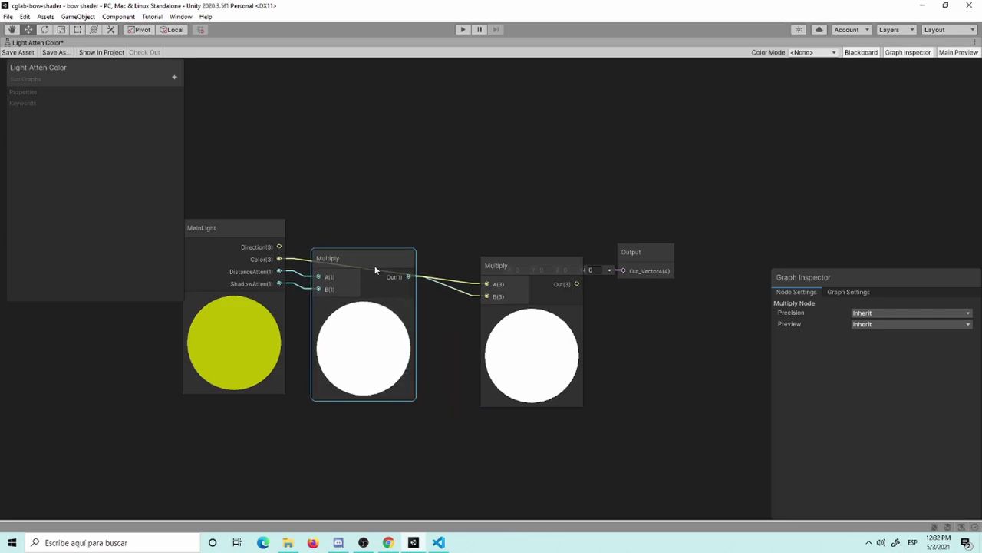
{"action": "left_click", "coordinate": [358, 300]}
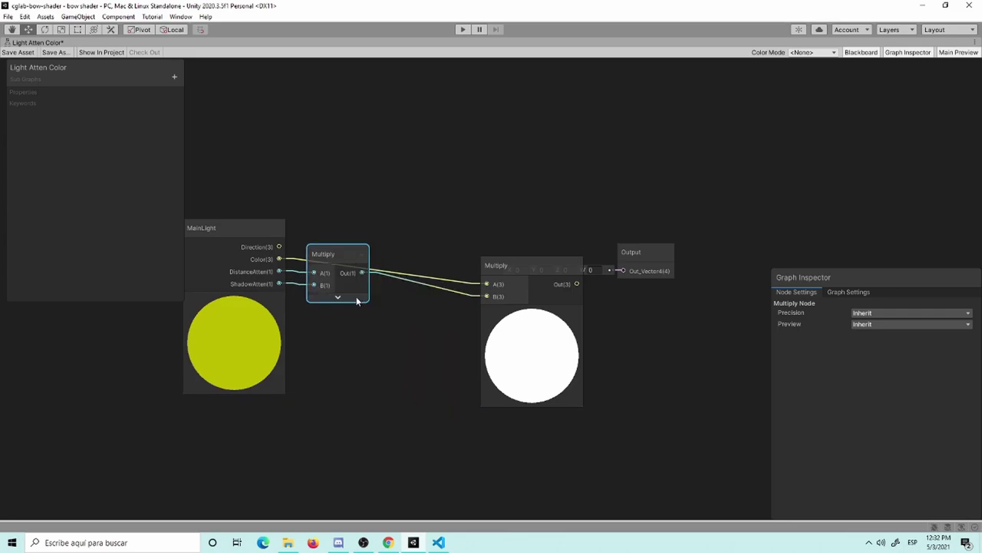
{"action": "left_click", "coordinate": [235, 299]}
{"action": "left_click_drag", "start_coordinate": [317, 256], "coordinate": [317, 266]}
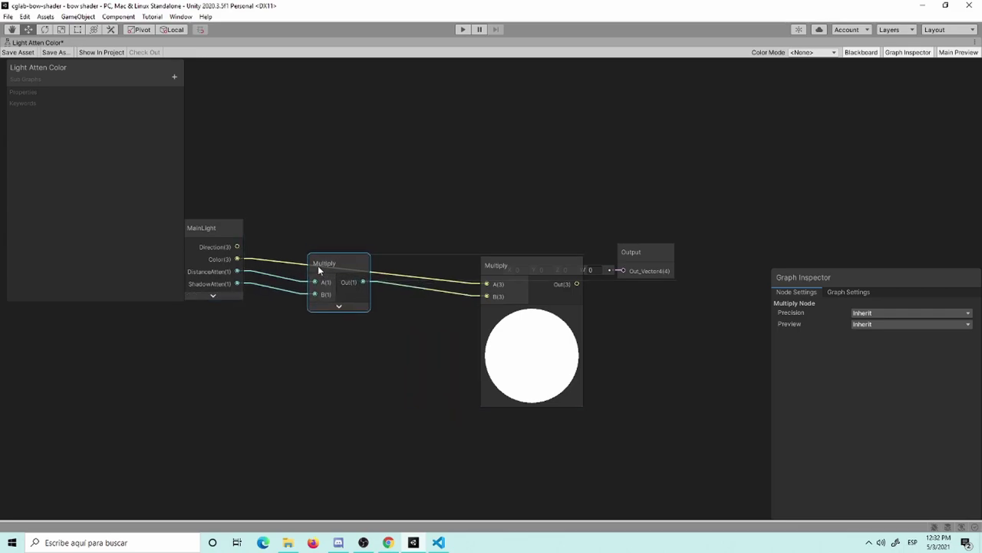
{"action": "mouse_move", "coordinate": [528, 278]}
{"action": "left_mouse_down"}
{"action": "mouse_move", "coordinate": [484, 235]}
{"action": "mouse_move", "coordinate": [461, 256]}
{"action": "left_mouse_up"}
{"action": "left_click", "coordinate": [488, 270]}
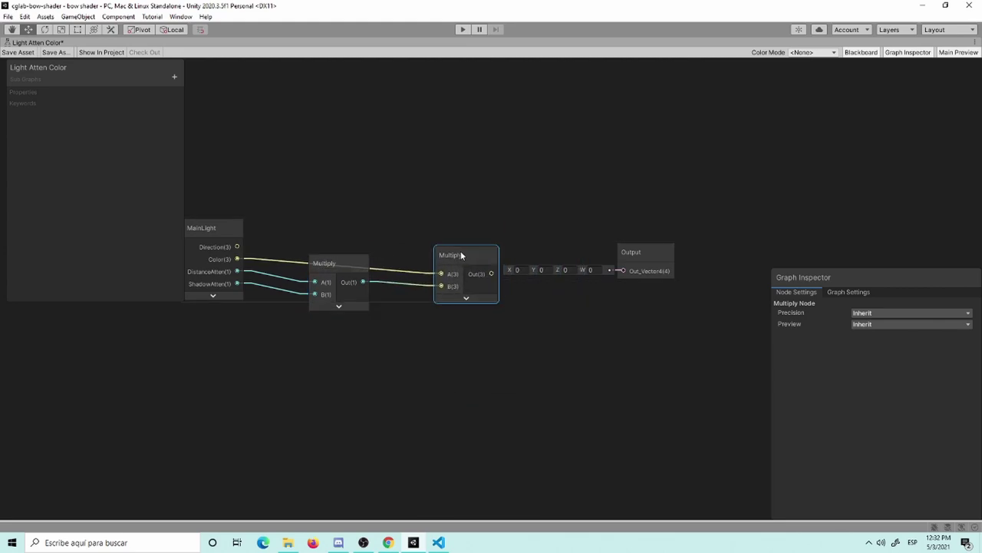
{"action": "middle_click_drag", "start_coordinate": [422, 229], "coordinate": [493, 240]}
Make the output a Vector 3 named Atten_Color, connect the final product, and save.
{"action": "left_click", "coordinate": [697, 266]}
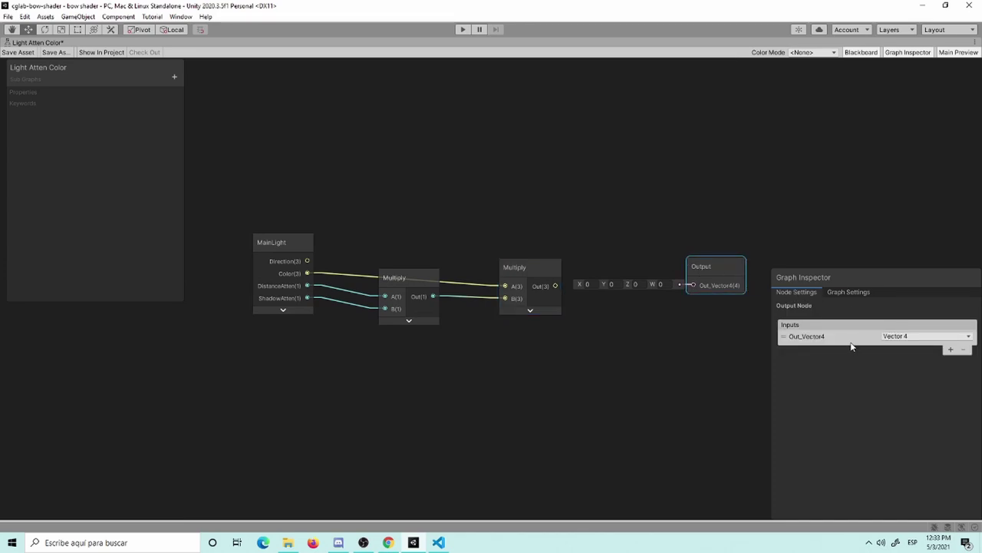
{"action": "left_click", "coordinate": [894, 335]}
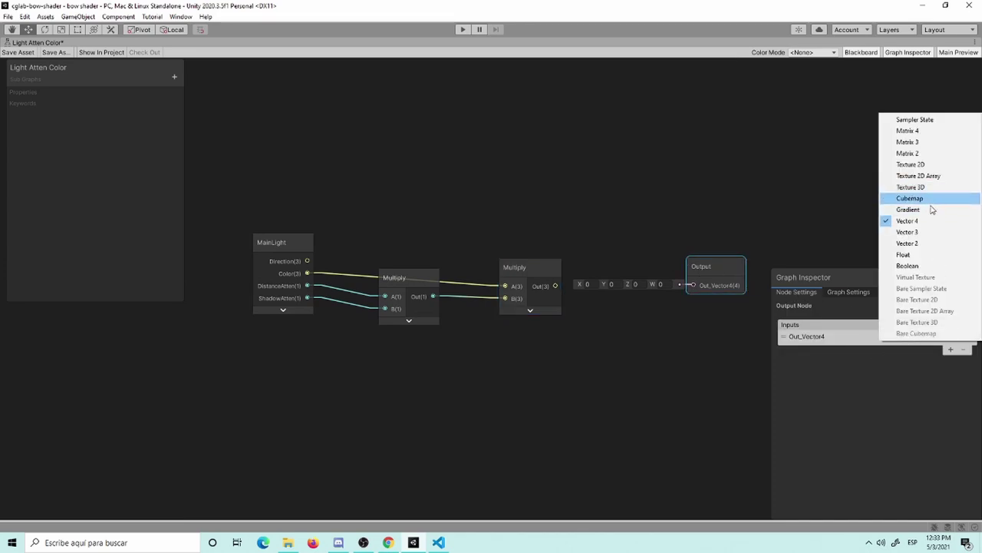
{"action": "left_click", "coordinate": [935, 232]}
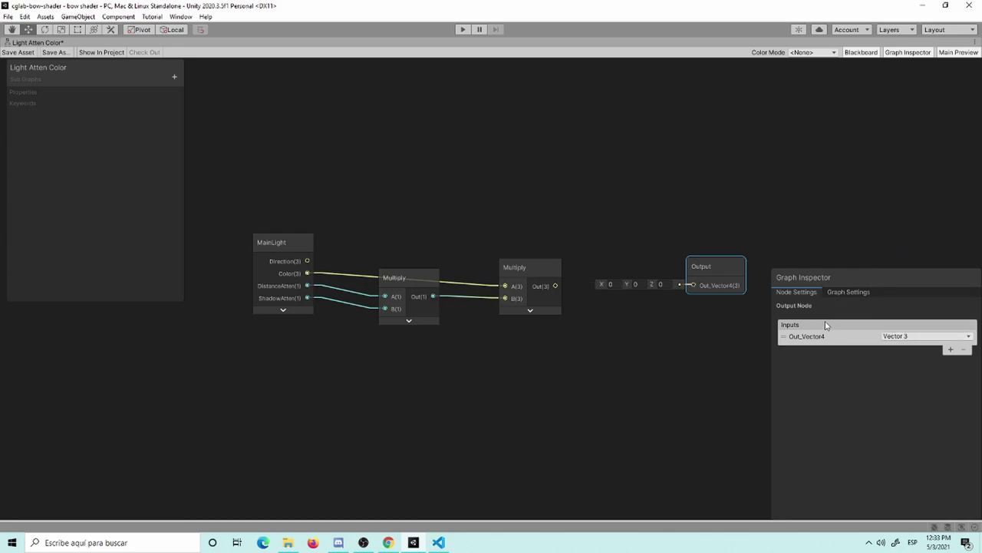
{"action": "double_click", "coordinate": [824, 337]}
{"action": "type", "text": "Atten_Color"}
{"action": "key", "text": "Return"}
{"action": "mouse_move", "coordinate": [555, 286]}
{"action": "left_mouse_down"}
{"action": "mouse_move", "coordinate": [716, 275]}
{"action": "mouse_move", "coordinate": [638, 275]}
{"action": "left_mouse_up"}
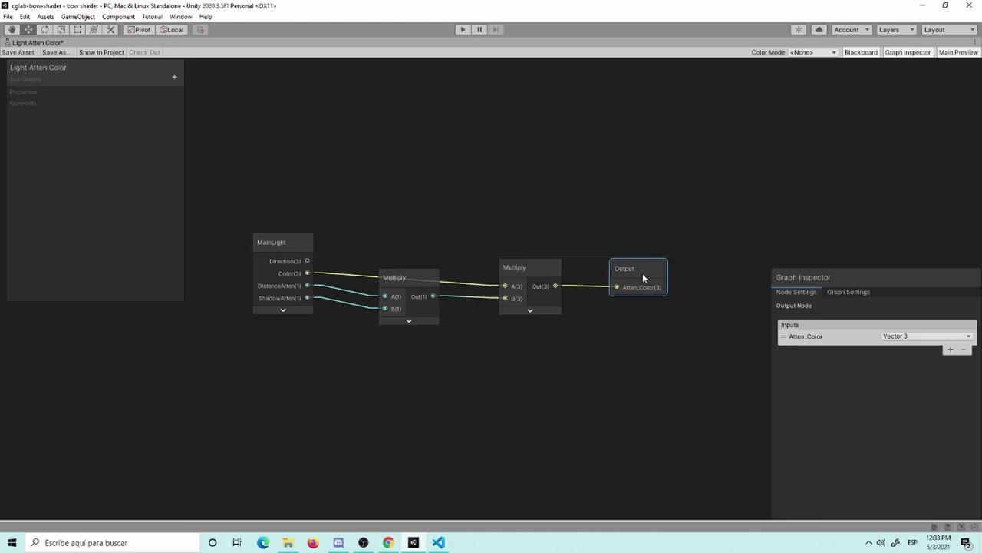
{"action": "left_click", "coordinate": [19, 53]}
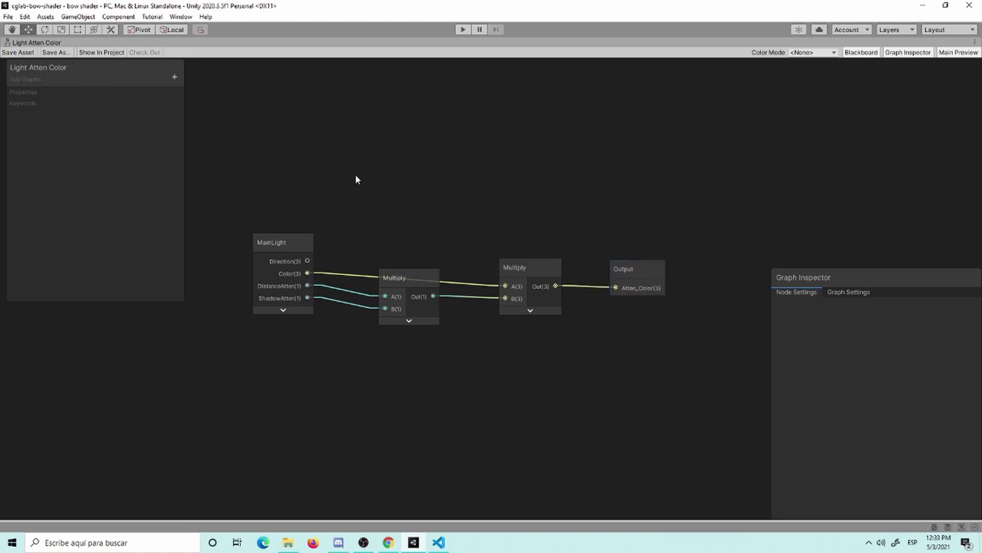
Close the Light Atten Color tab and bring CustomLightingBOW's Attenuation / Light Color group into view.
{"action": "key", "text": "shift+space"}
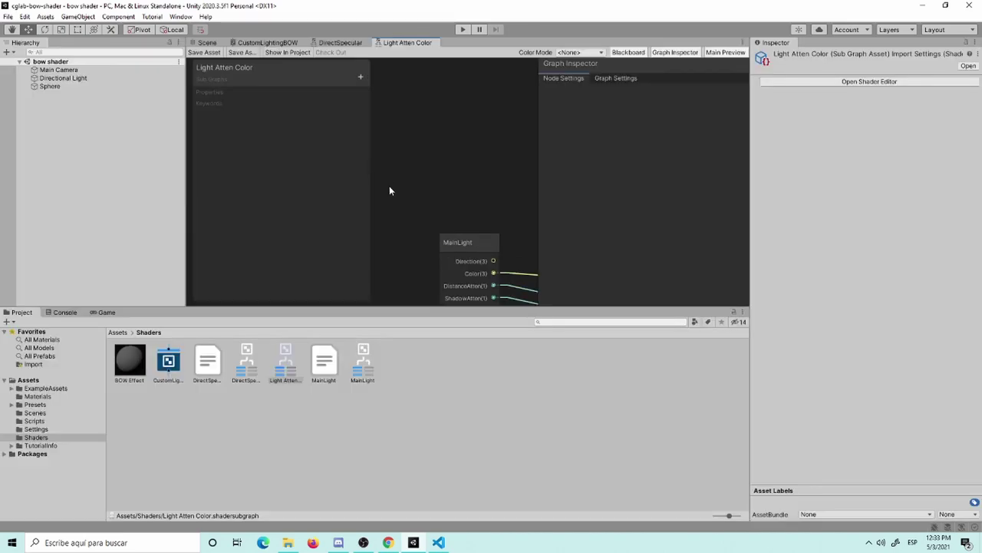
{"action": "right_click", "coordinate": [404, 44]}
{"action": "left_click", "coordinate": [434, 63]}
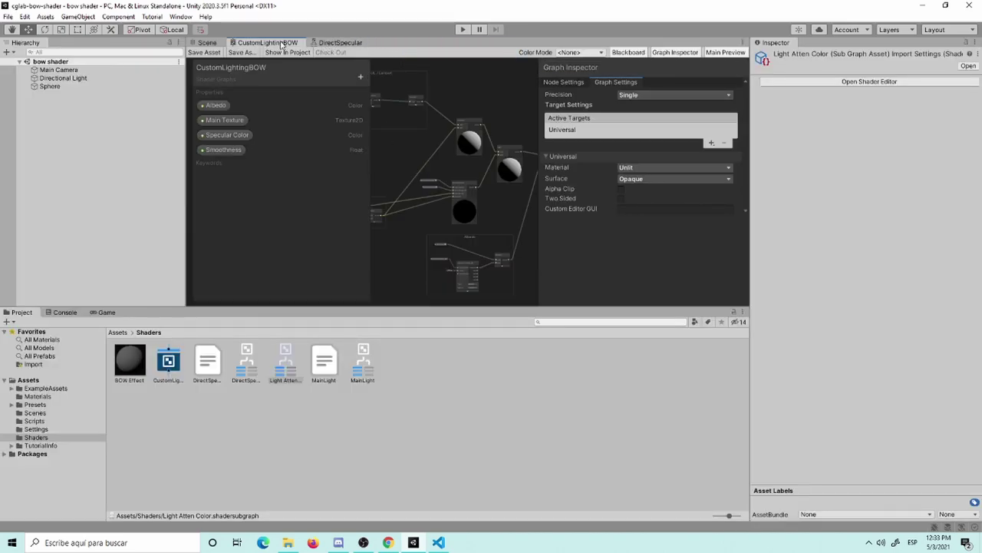
{"action": "key", "text": "shift+space"}
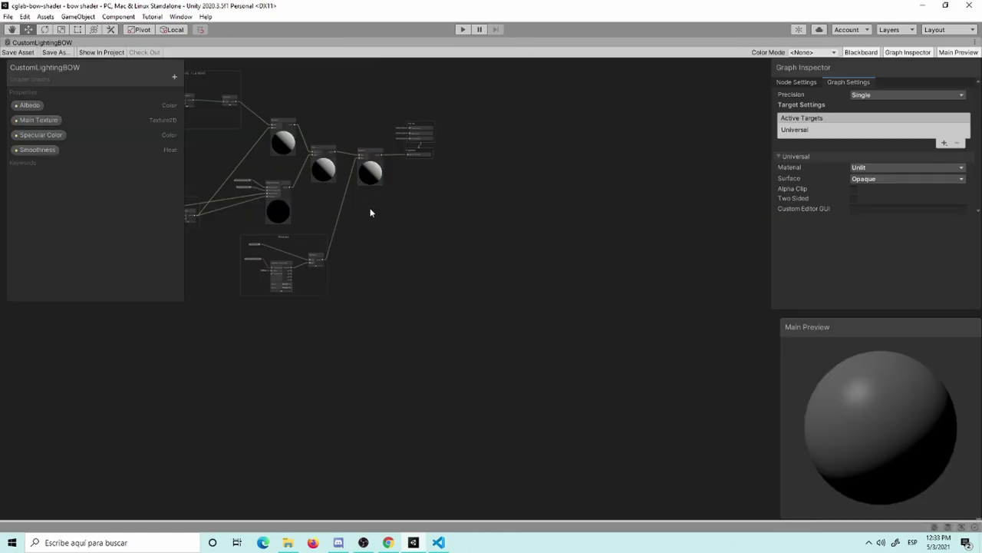
{"action": "scroll", "coordinate": [677, 292], "scroll_direction": "up", "scroll_amount": 2}
{"action": "scroll", "coordinate": [325, 243], "scroll_direction": "up", "scroll_amount": 2}
{"action": "scroll", "coordinate": [412, 308], "scroll_direction": "up", "scroll_amount": 2}
{"action": "middle_click_drag", "start_coordinate": [412, 308], "coordinate": [465, 378]}
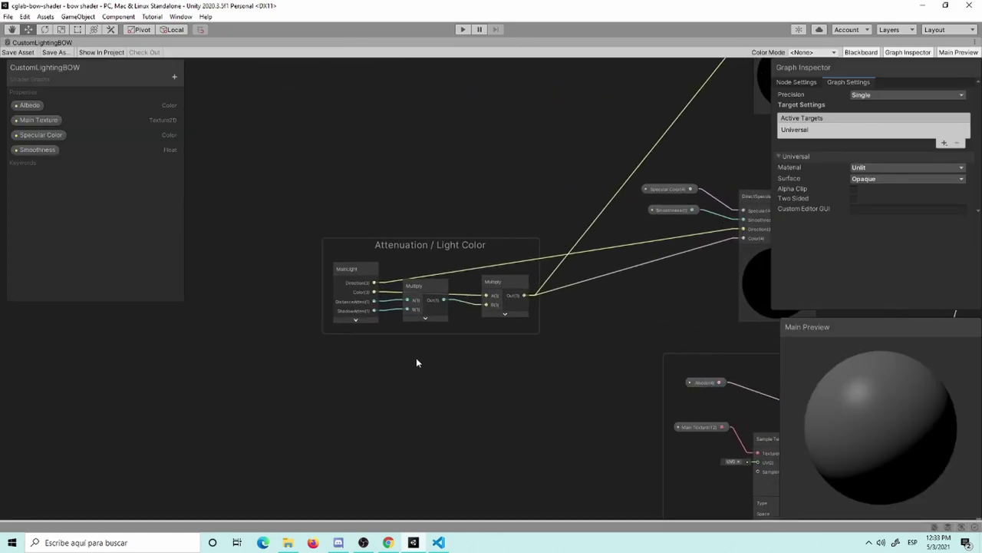
Add a Light Atten Color node and wire it into DirectSpecular's Color input.
{"action": "key", "text": "space"}
{"action": "type", "text": "att"}
{"action": "key", "text": "Return"}
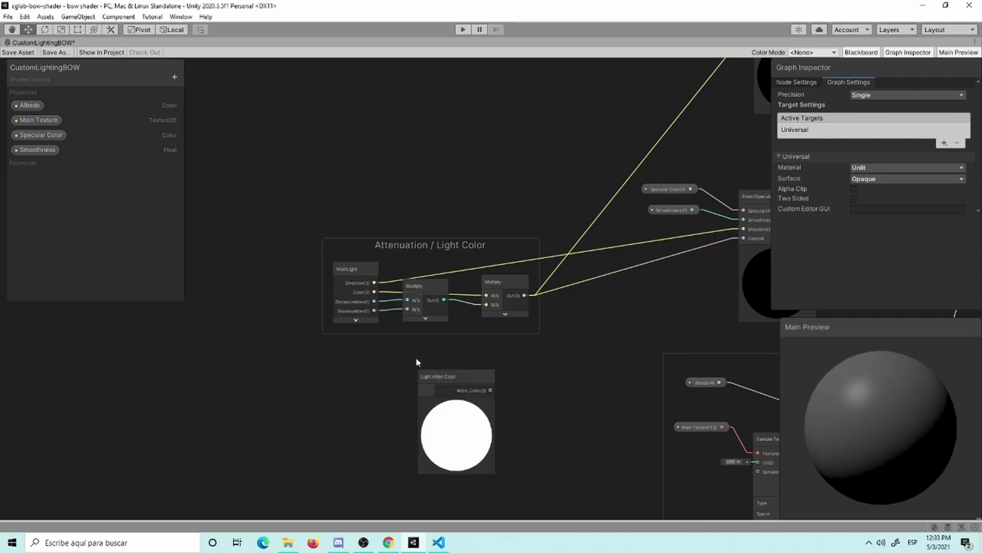
{"action": "middle_click_drag", "start_coordinate": [481, 361], "coordinate": [450, 392]}
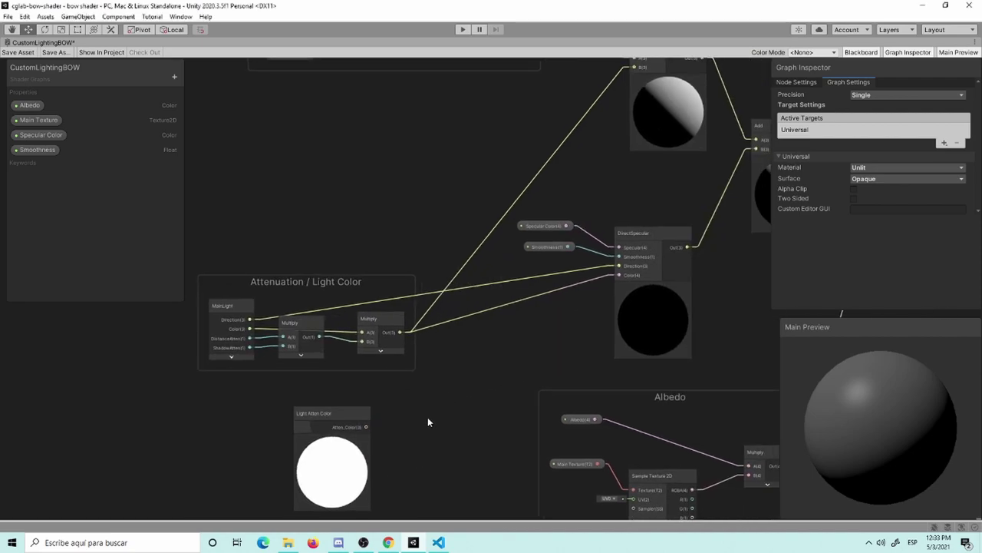
{"action": "mouse_move", "coordinate": [346, 412]}
{"action": "left_mouse_down"}
{"action": "mouse_move", "coordinate": [330, 396]}
{"action": "mouse_move", "coordinate": [625, 286]}
{"action": "mouse_move", "coordinate": [620, 274]}
{"action": "left_mouse_up"}
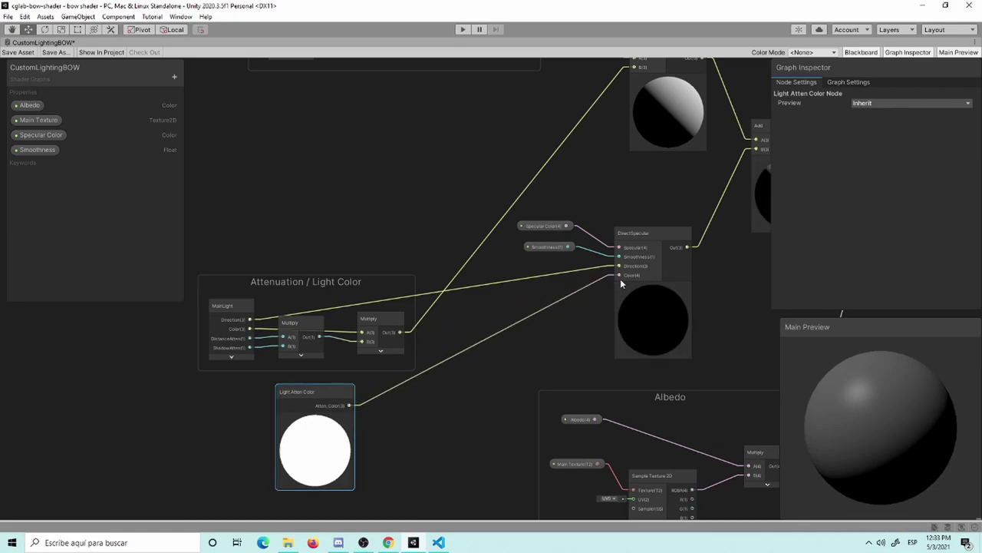
Add a second Light Atten Color node and wire it into the upper Multiply's B input.
{"action": "left_click_drag", "start_coordinate": [369, 290], "coordinate": [327, 262]}
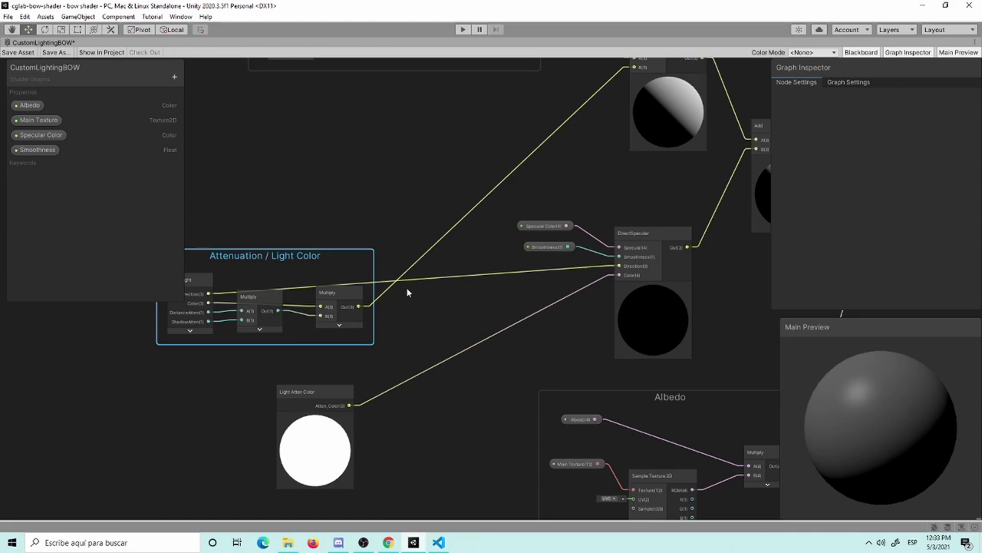
{"action": "middle_click_drag", "start_coordinate": [372, 277], "coordinate": [449, 369]}
{"action": "left_click", "coordinate": [417, 232]}
{"action": "key", "text": "space"}
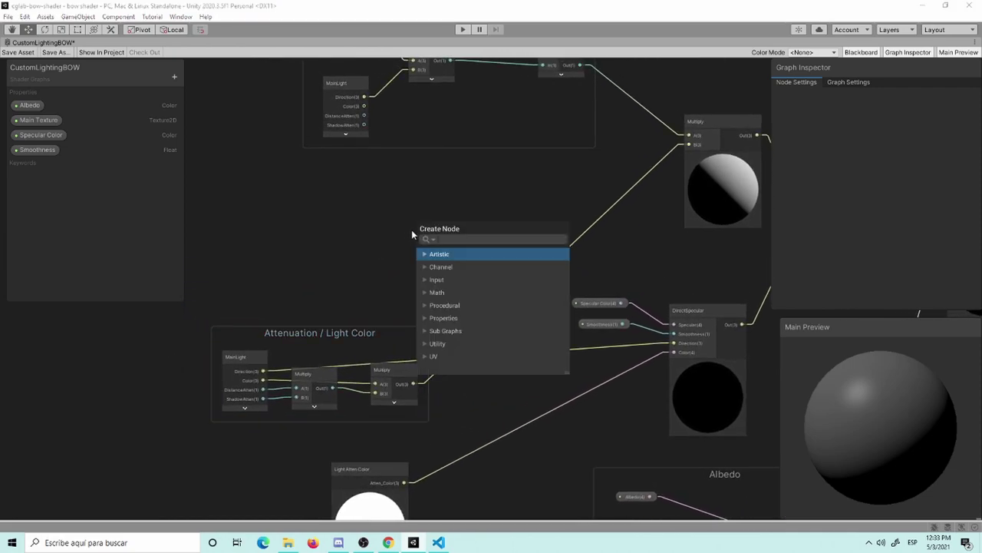
{"action": "type", "text": "lightg"}
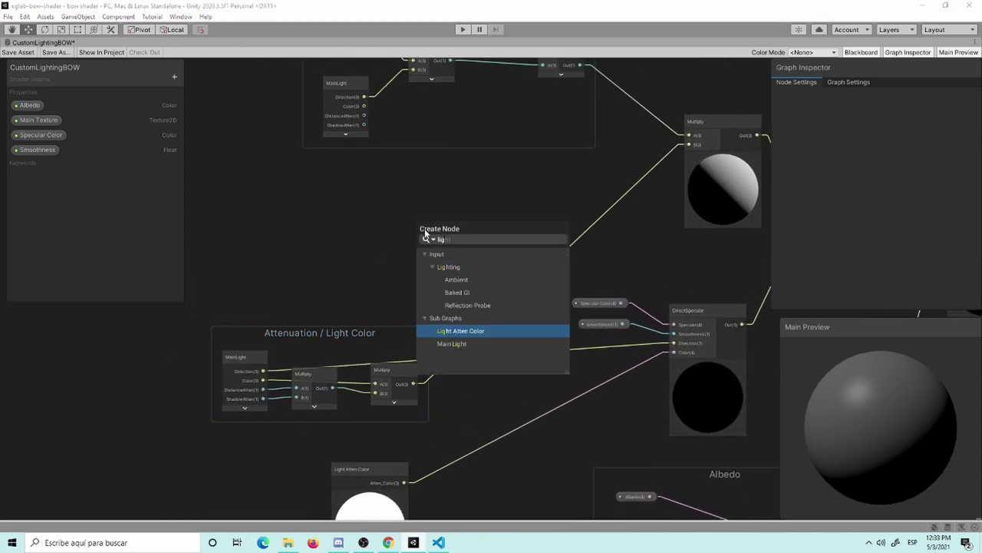
{"action": "key", "text": "Return"}
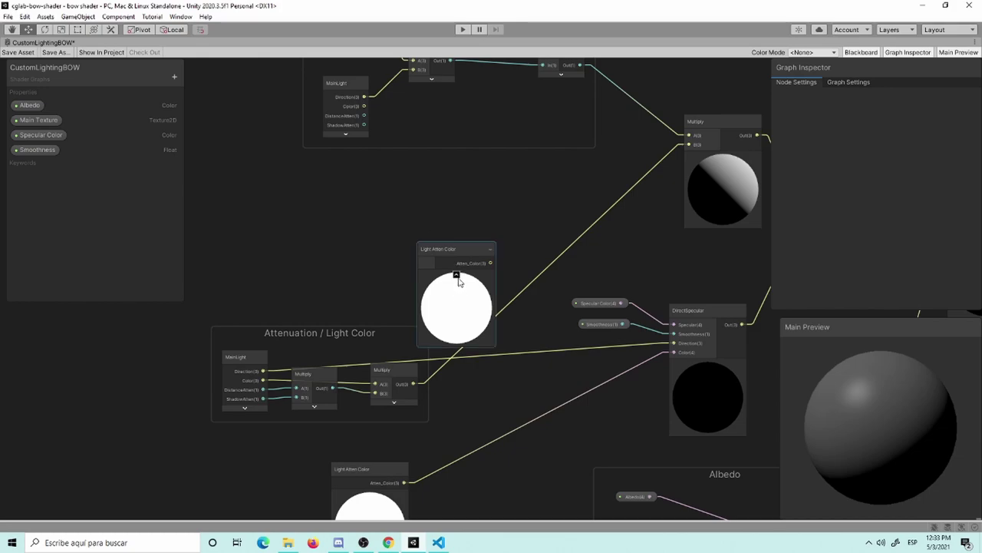
{"action": "left_click", "coordinate": [455, 275]}
{"action": "mouse_move", "coordinate": [456, 254]}
{"action": "left_mouse_down"}
{"action": "mouse_move", "coordinate": [530, 178]}
{"action": "mouse_move", "coordinate": [690, 144]}
{"action": "left_mouse_up"}
{"action": "middle_click_drag", "start_coordinate": [621, 240], "coordinate": [578, 168]}
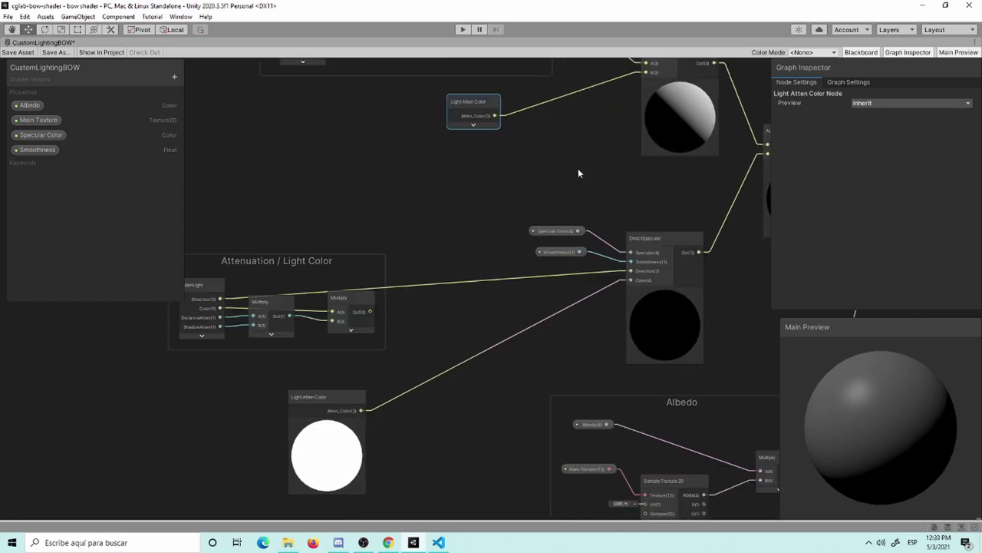
Collapse the lower Light Atten Color node's preview and place it beside DirectSpecular.
{"action": "left_click", "coordinate": [323, 412]}
{"action": "left_click_drag", "start_coordinate": [307, 395], "coordinate": [462, 344]}
{"action": "middle_click_drag", "start_coordinate": [426, 227], "coordinate": [488, 321]}
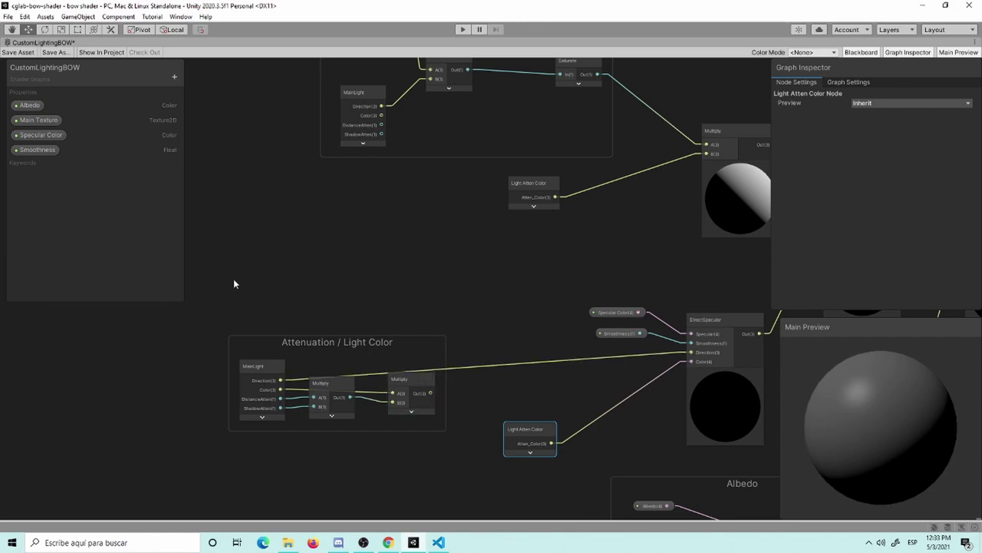
Delete the Attenuation / Light Color group and add a MainLight sub graph node.
{"action": "left_click_drag", "start_coordinate": [230, 277], "coordinate": [352, 446]}
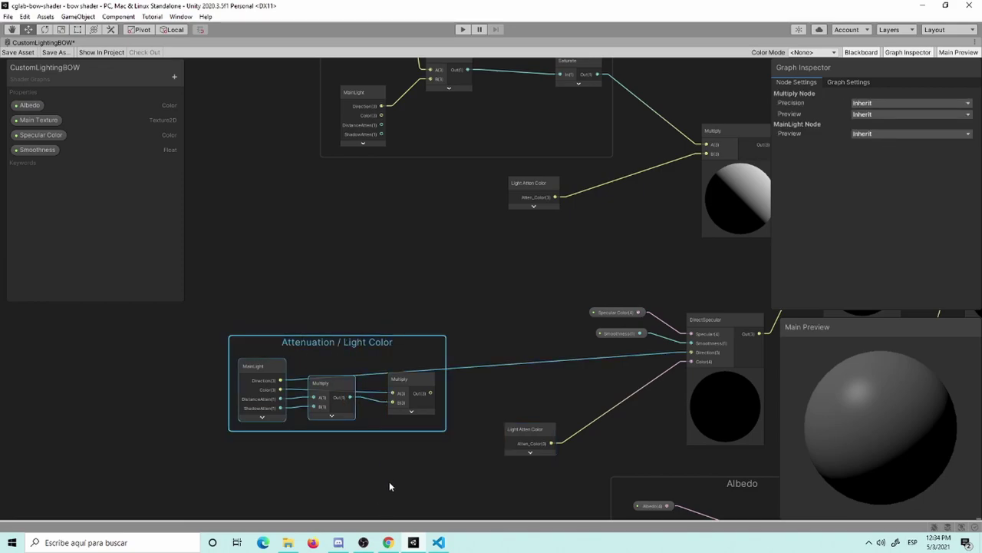
{"action": "key", "text": "Delete"}
{"action": "key", "text": "space"}
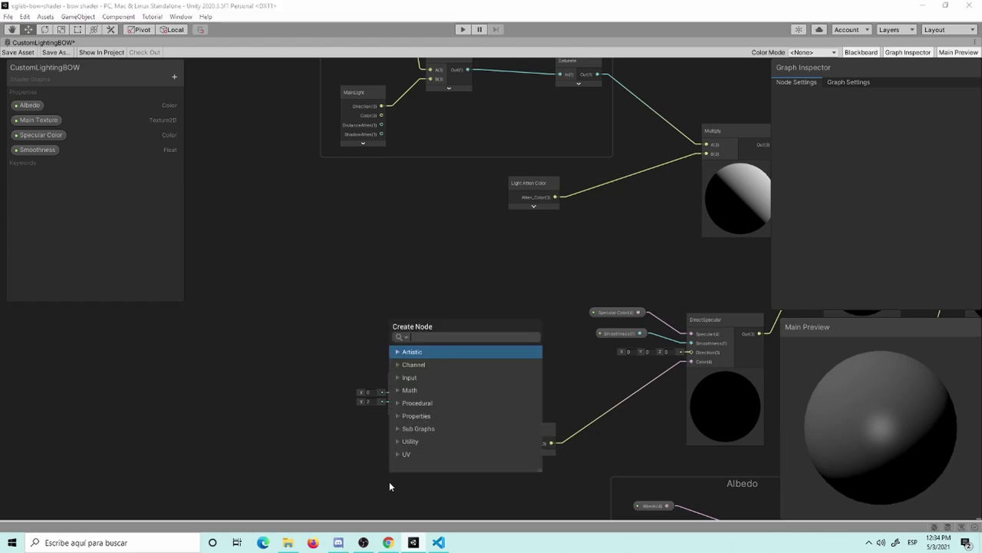
{"action": "type", "text": "main"}
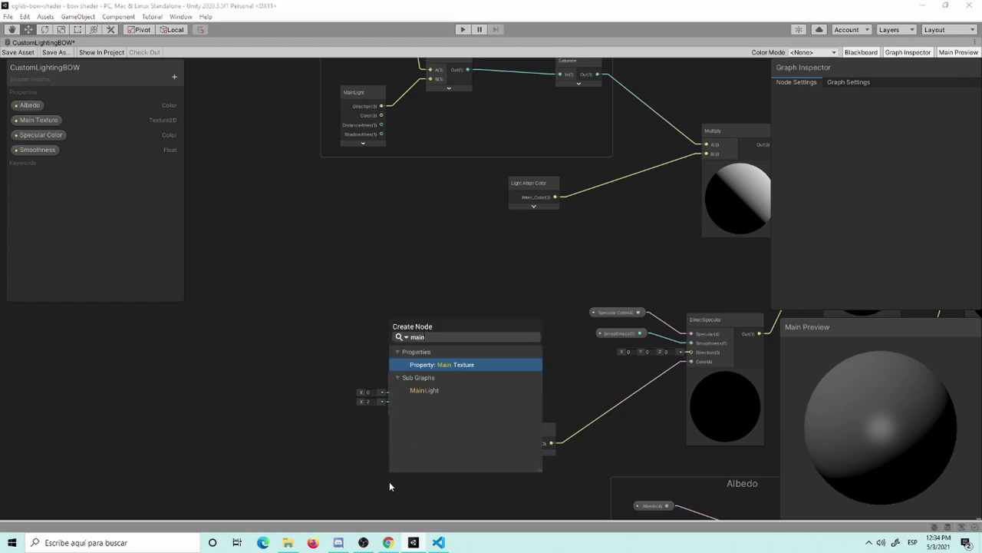
{"action": "key", "text": "Down"}
{"action": "key", "text": "Return"}
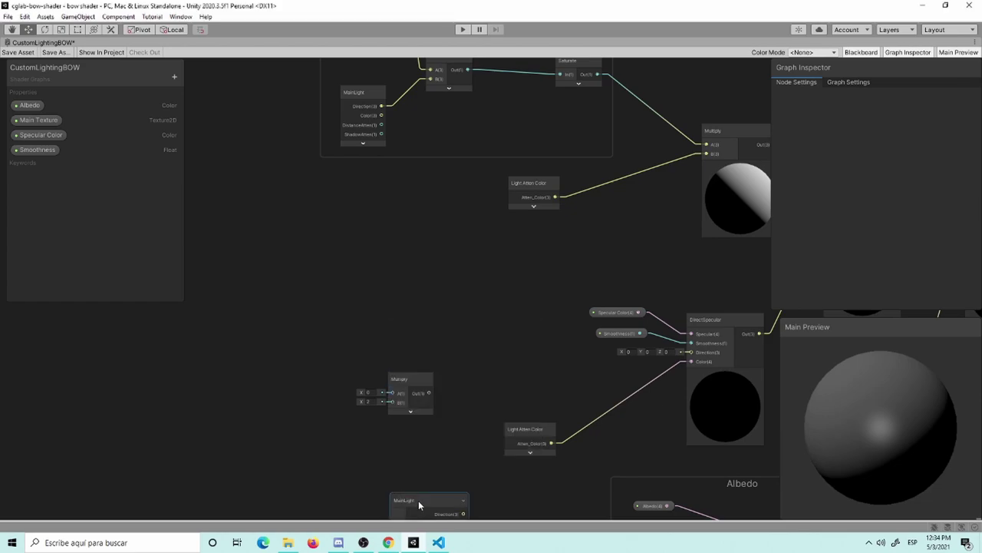
Wire MainLight's Direction into DirectSpecular's Direction input and delete the leftover Multiply node.
{"action": "left_click_drag", "start_coordinate": [418, 500], "coordinate": [383, 270]}
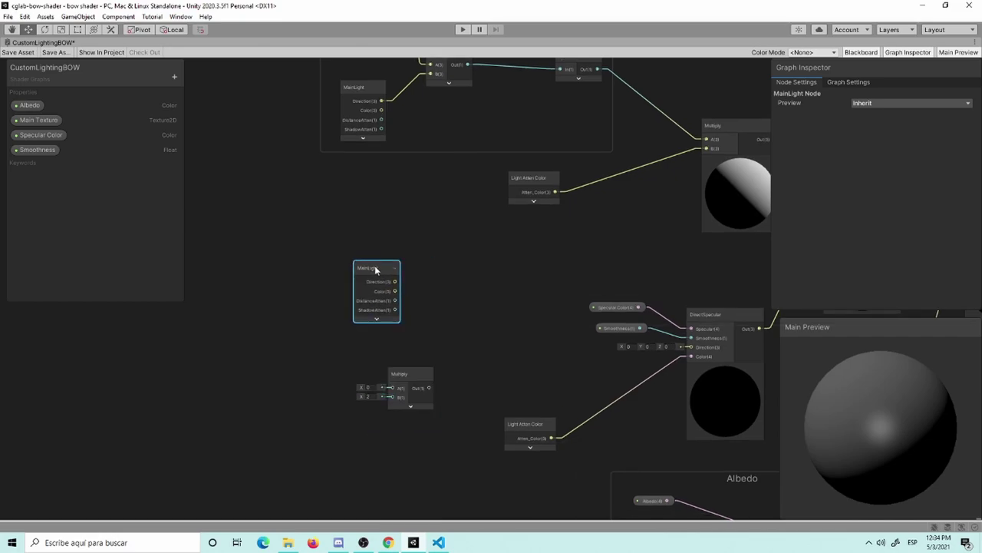
{"action": "left_click_drag", "start_coordinate": [413, 305], "coordinate": [500, 307]}
{"action": "scroll", "coordinate": [500, 307], "scroll_direction": "up", "scroll_amount": 2}
{"action": "middle_click_drag", "start_coordinate": [565, 333], "coordinate": [483, 323]}
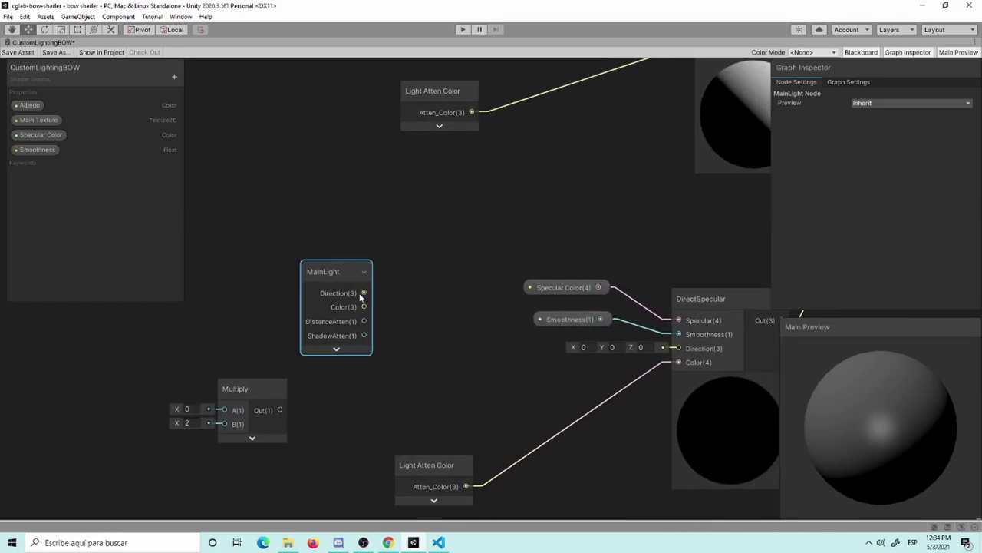
{"action": "left_click_drag", "start_coordinate": [364, 292], "coordinate": [668, 351]}
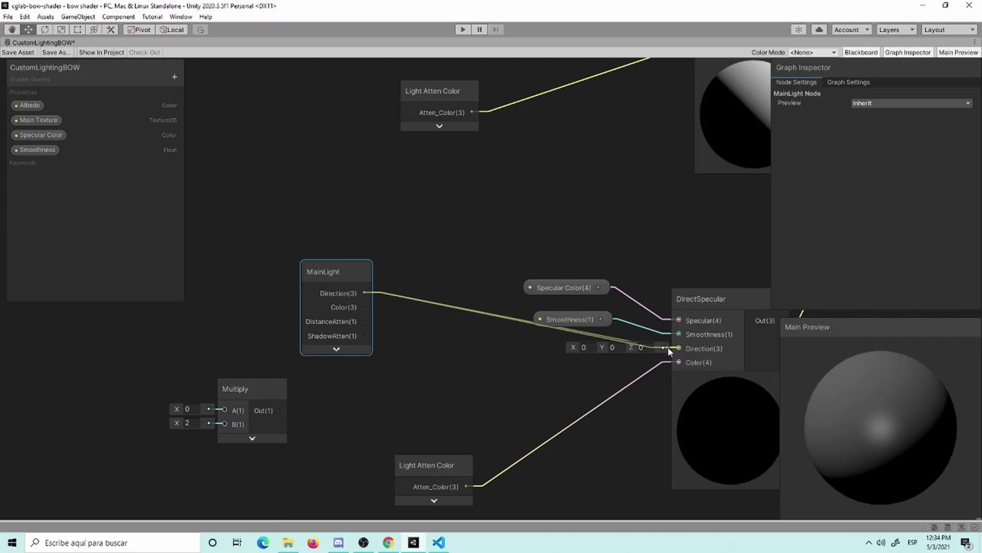
{"action": "left_click_drag", "start_coordinate": [348, 277], "coordinate": [462, 334]}
{"action": "left_click", "coordinate": [265, 390]}
{"action": "key", "text": "Delete"}
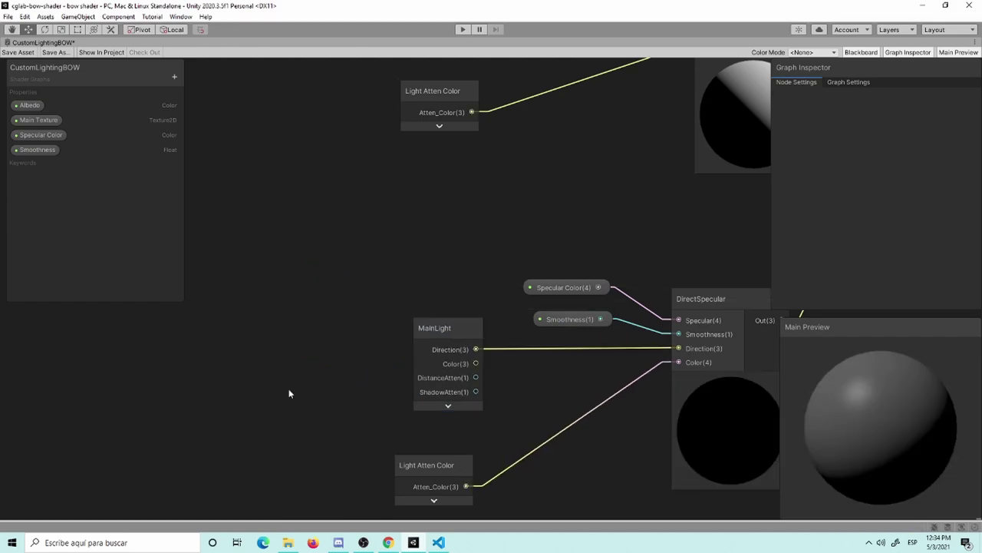
Bring the NdotL / Lambert group into view and save the shader graph.
{"action": "middle_click_drag", "start_coordinate": [407, 361], "coordinate": [488, 343]}
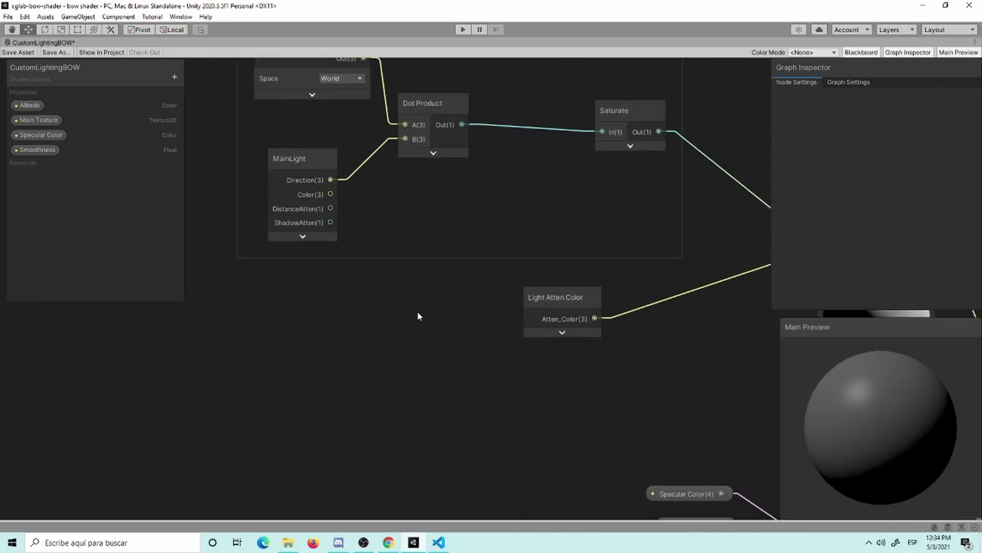
{"action": "middle_click_drag", "start_coordinate": [419, 316], "coordinate": [445, 363]}
{"action": "scroll", "coordinate": [402, 322], "scroll_direction": "down", "scroll_amount": 3}
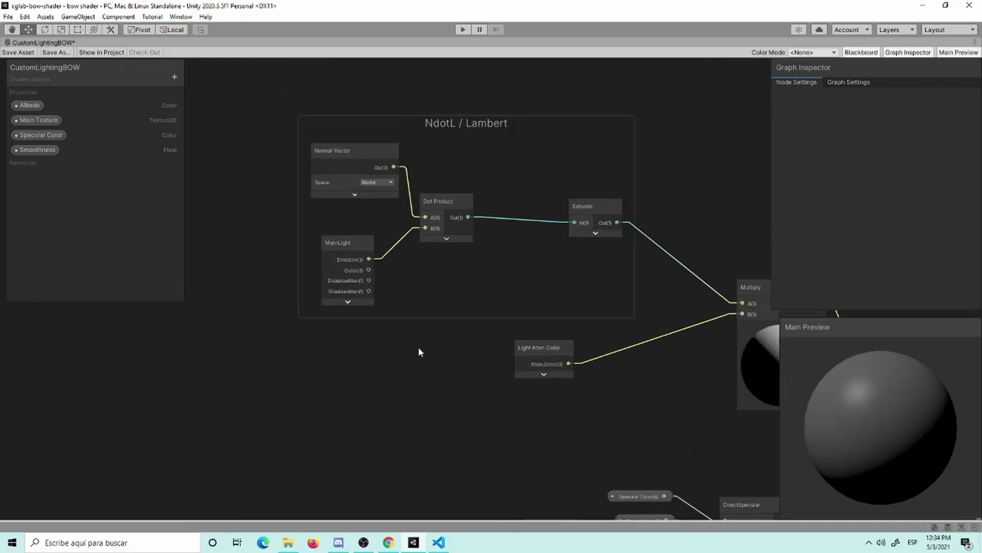
{"action": "left_click", "coordinate": [17, 52]}
Nudge MainLight left and shift both Light Atten Color nodes to the right.
{"action": "mouse_move", "coordinate": [422, 383]}
{"action": "middle_mouse_down"}
{"action": "mouse_move", "coordinate": [389, 367]}
{"action": "mouse_move", "coordinate": [386, 331]}
{"action": "mouse_move", "coordinate": [309, 261]}
{"action": "mouse_move", "coordinate": [296, 204]}
{"action": "middle_mouse_up"}
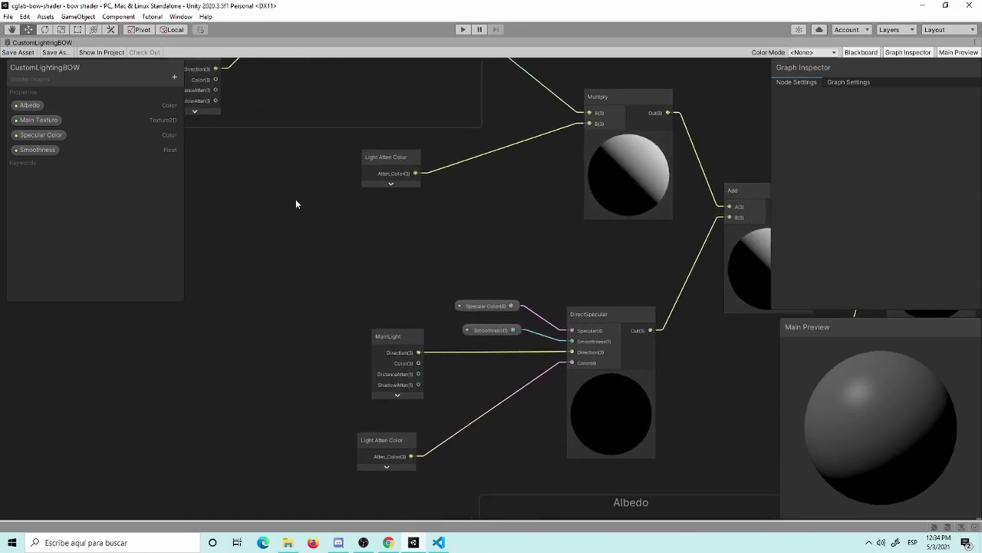
{"action": "left_click_drag", "start_coordinate": [408, 336], "coordinate": [400, 334]}
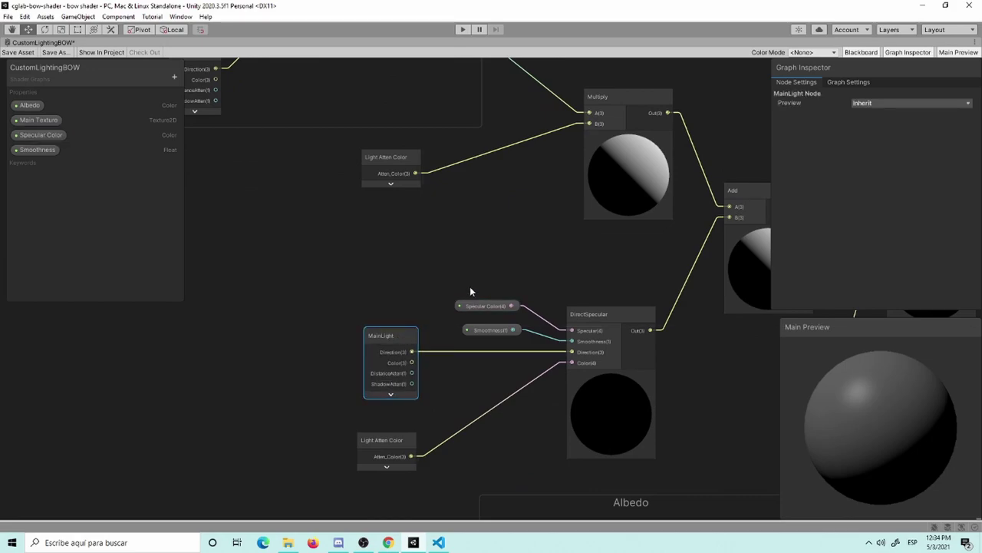
{"action": "mouse_move", "coordinate": [389, 175]}
{"action": "left_mouse_down"}
{"action": "mouse_move", "coordinate": [415, 194]}
{"action": "mouse_move", "coordinate": [508, 167]}
{"action": "left_mouse_up"}
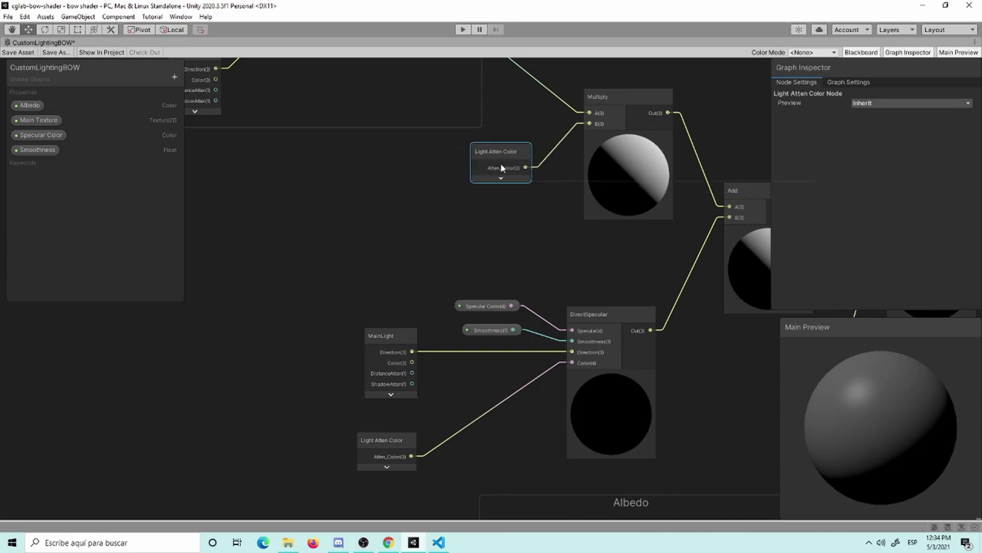
{"action": "left_click", "coordinate": [445, 208]}
{"action": "left_click_drag", "start_coordinate": [403, 450], "coordinate": [488, 442]}
{"action": "left_click", "coordinate": [472, 389]}
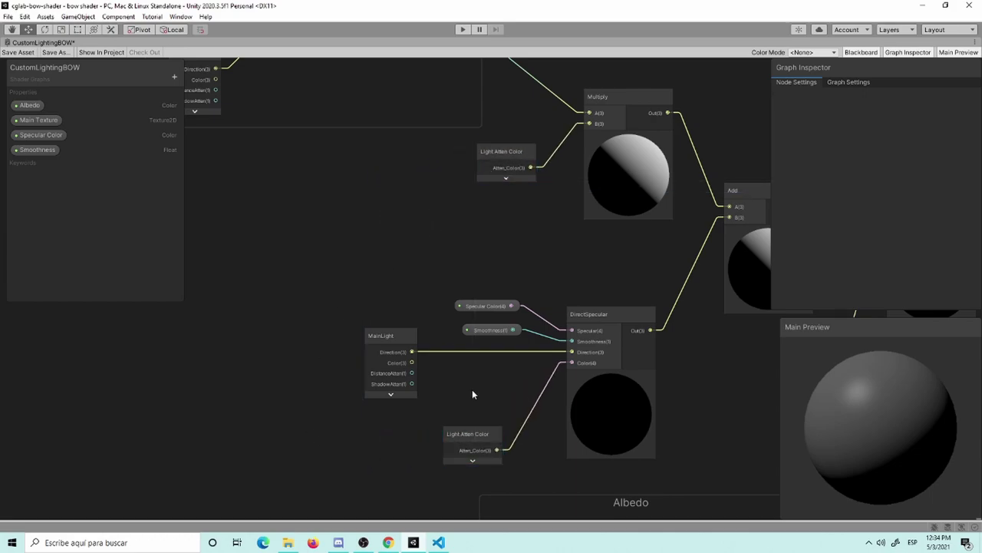
{"action": "scroll", "coordinate": [547, 376], "scroll_direction": "down", "scroll_amount": 3}
{"action": "scroll", "coordinate": [634, 349], "scroll_direction": "down", "scroll_amount": 2}
{"action": "middle_click_drag", "start_coordinate": [633, 353], "coordinate": [478, 264]}
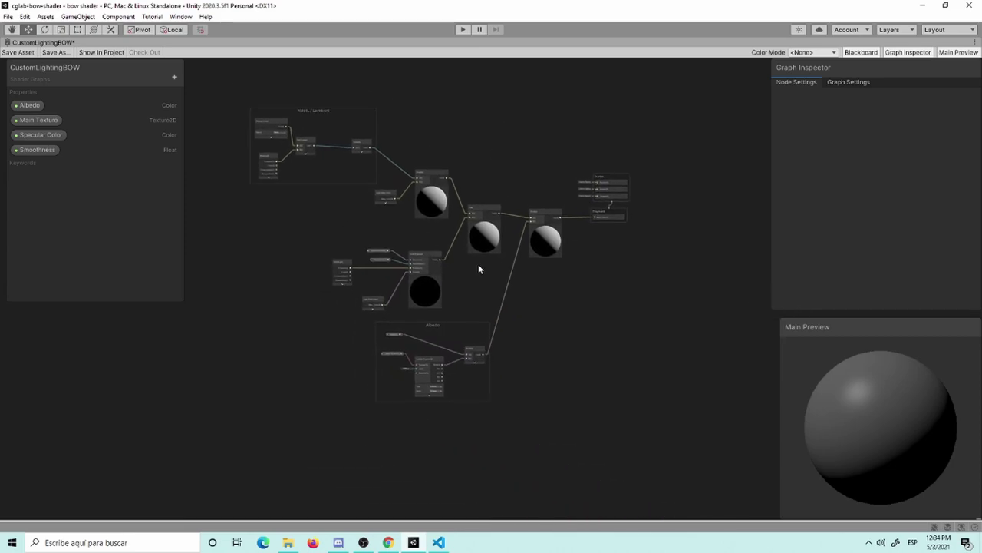
{"action": "scroll", "coordinate": [485, 274], "scroll_direction": "up", "scroll_amount": 3}
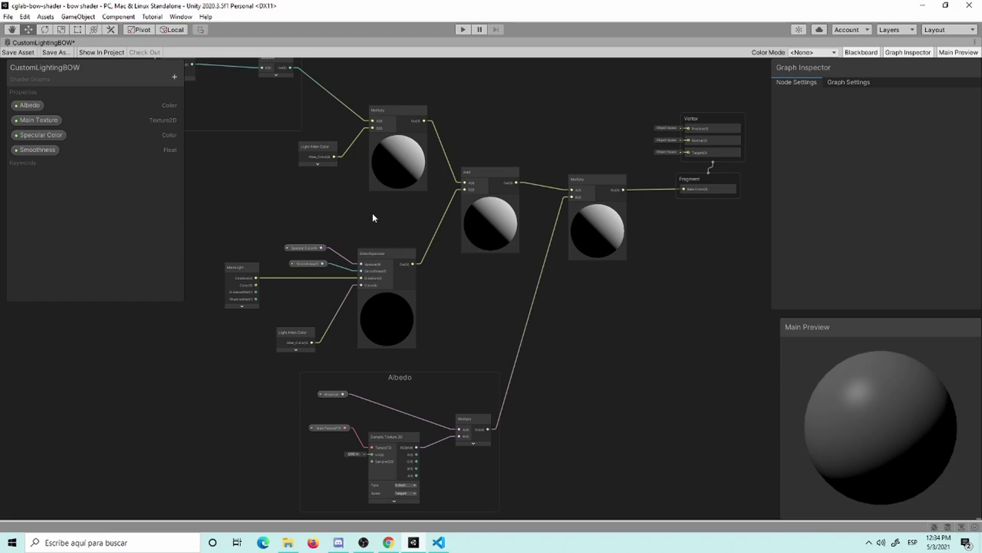
Shift the selected specular nodes slightly to the right.
{"action": "middle_click_drag", "start_coordinate": [373, 217], "coordinate": [435, 292]}
{"action": "left_click_drag", "start_coordinate": [315, 294], "coordinate": [461, 412]}
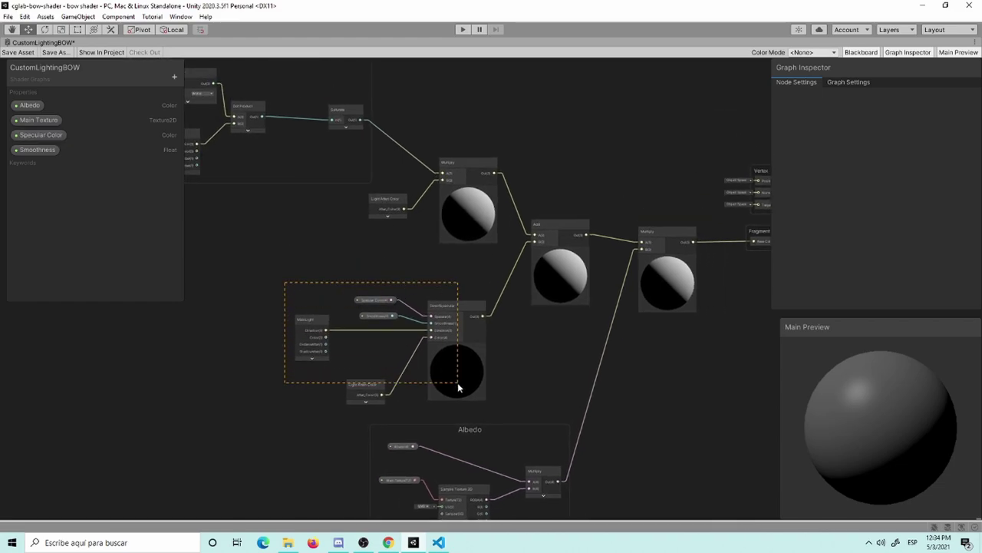
{"action": "left_click_drag", "start_coordinate": [442, 316], "coordinate": [452, 317]}
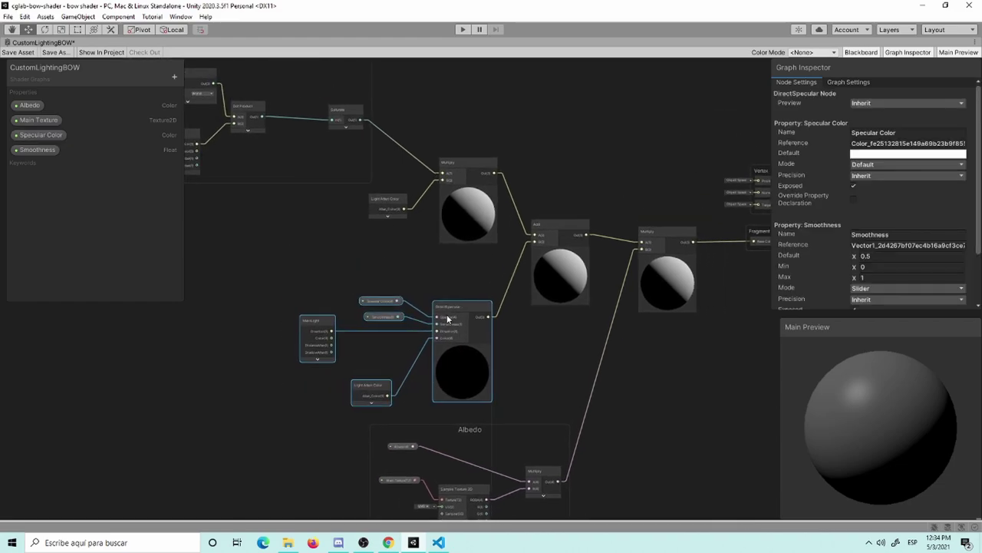
{"action": "left_click", "coordinate": [360, 294]}
Inspect the first Multiply, the Add node and the DirectSpecular node.
{"action": "middle_click_drag", "start_coordinate": [290, 274], "coordinate": [403, 358]}
{"action": "scroll", "coordinate": [345, 326], "scroll_direction": "up", "scroll_amount": 3}
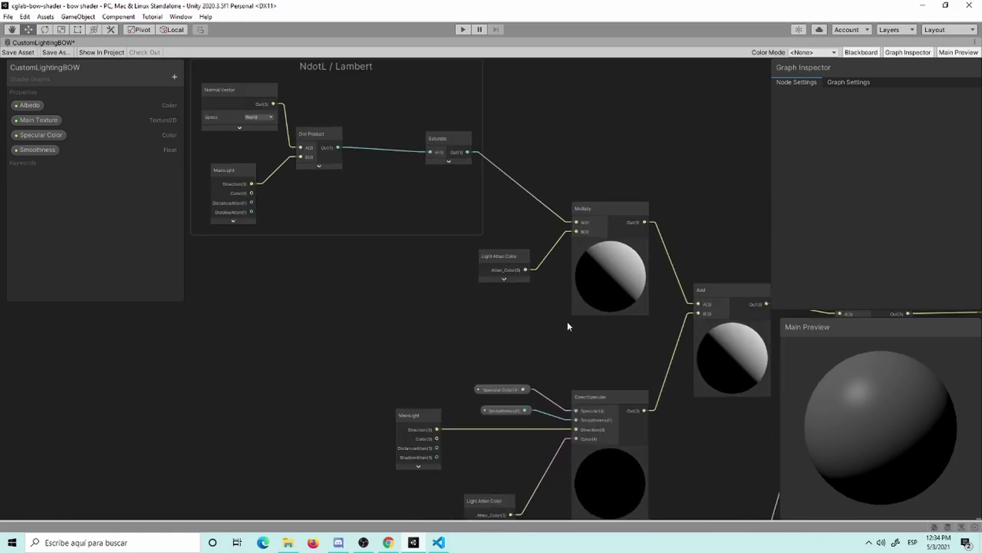
{"action": "middle_click_drag", "start_coordinate": [567, 321], "coordinate": [451, 327]}
{"action": "left_click", "coordinate": [490, 239]}
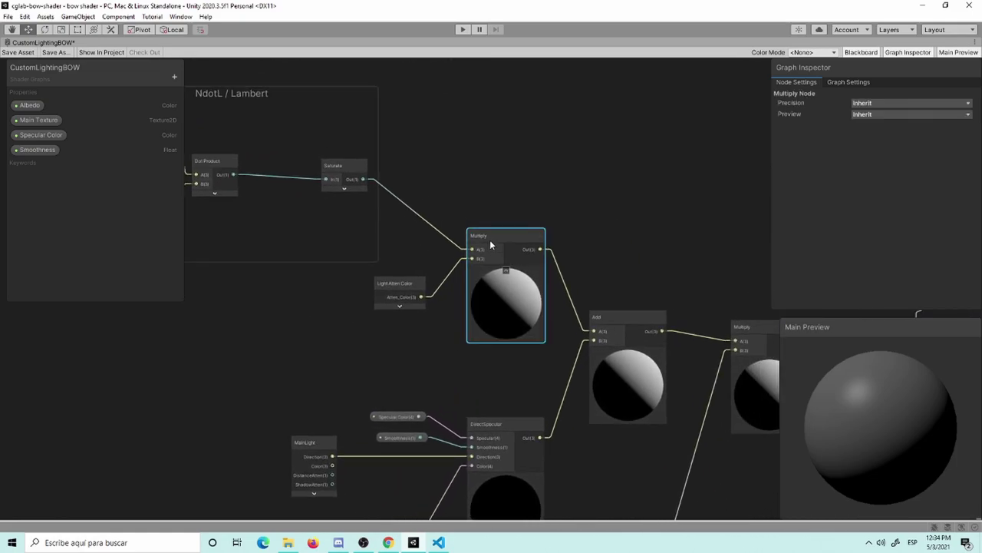
{"action": "middle_click_drag", "start_coordinate": [506, 367], "coordinate": [481, 264]}
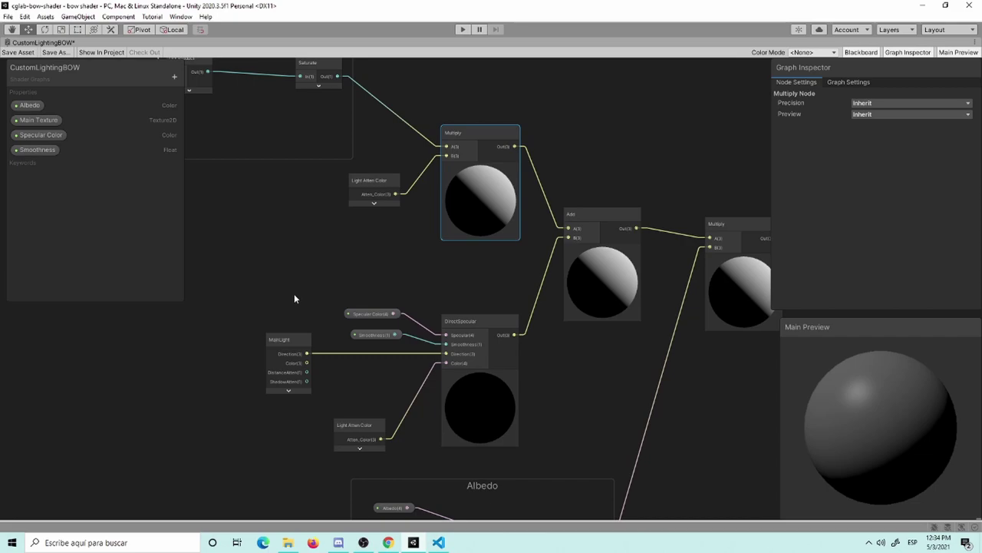
{"action": "scroll", "coordinate": [330, 307], "scroll_direction": "down", "scroll_amount": 2}
{"action": "left_click", "coordinate": [249, 288]}
{"action": "left_click", "coordinate": [452, 404]}
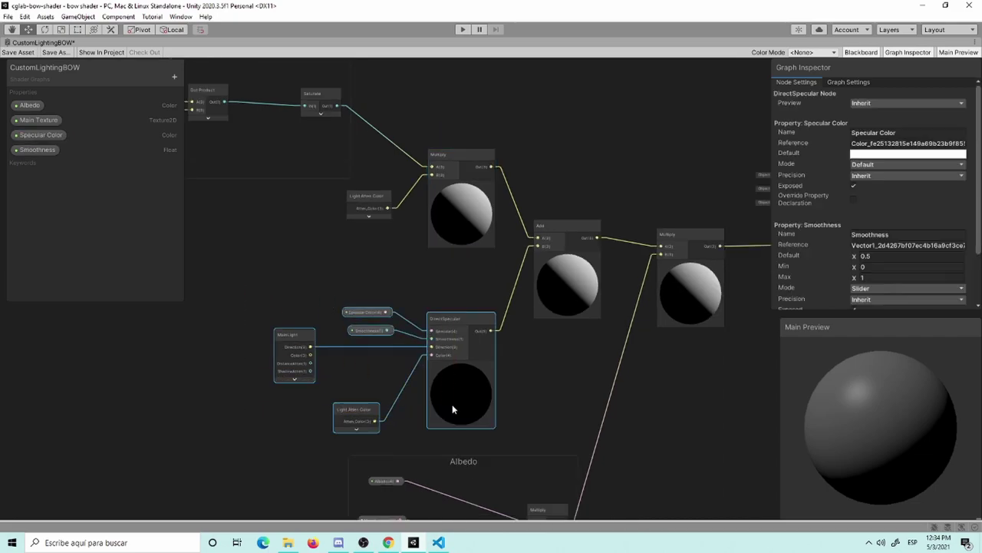
{"action": "left_click", "coordinate": [372, 397]}
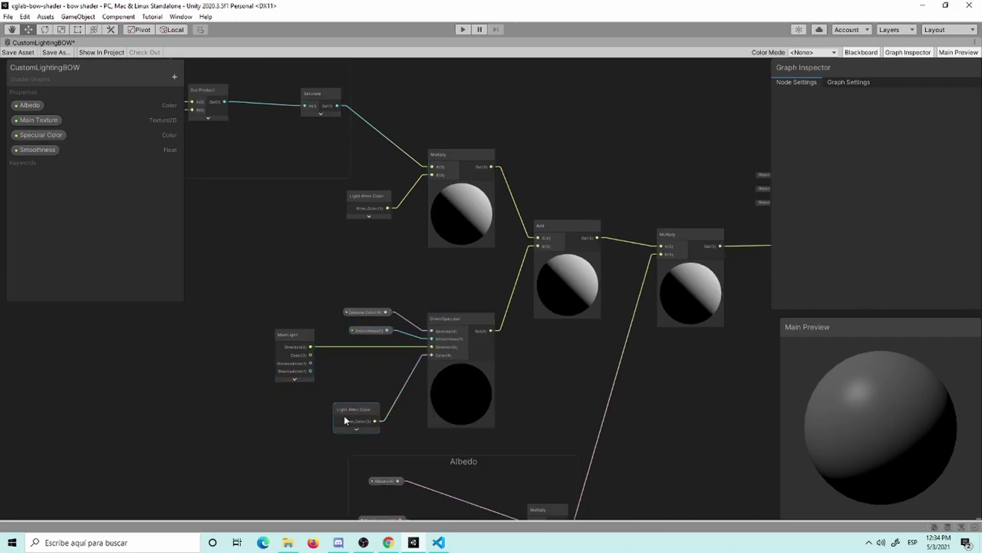
Place Light Atten Color beside DirectSpecular and move MainLight and DirectSpecular up-right.
{"action": "left_click_drag", "start_coordinate": [343, 420], "coordinate": [366, 385]}
{"action": "left_click_drag", "start_coordinate": [289, 337], "coordinate": [322, 340]}
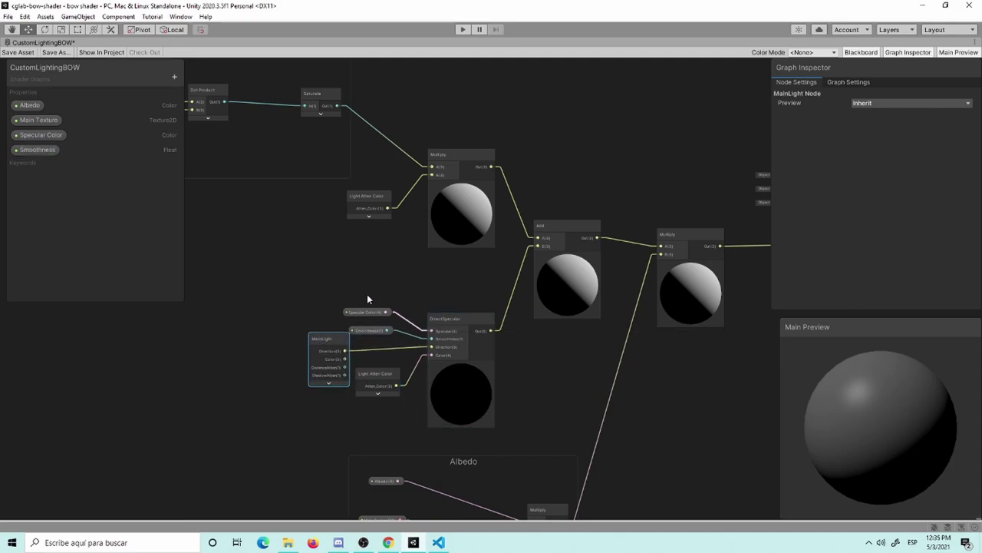
{"action": "left_click_drag", "start_coordinate": [285, 291], "coordinate": [478, 417]}
{"action": "mouse_move", "coordinate": [457, 348]}
{"action": "left_mouse_down"}
{"action": "mouse_move", "coordinate": [484, 325]}
{"action": "mouse_move", "coordinate": [488, 303]}
{"action": "left_mouse_up"}
{"action": "left_click", "coordinate": [285, 242]}
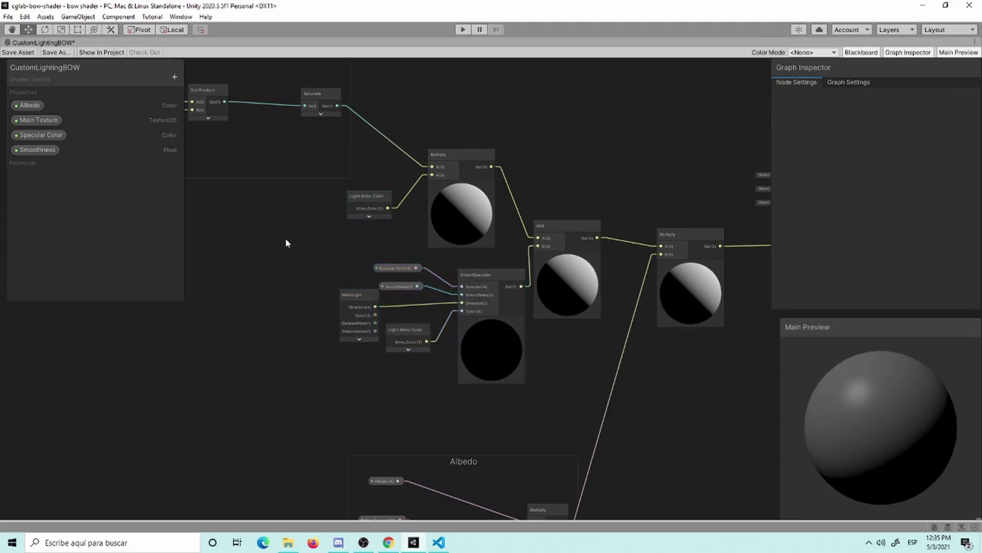
Move the NdotL / Lambert group to the left.
{"action": "middle_click_drag", "start_coordinate": [285, 243], "coordinate": [361, 283]}
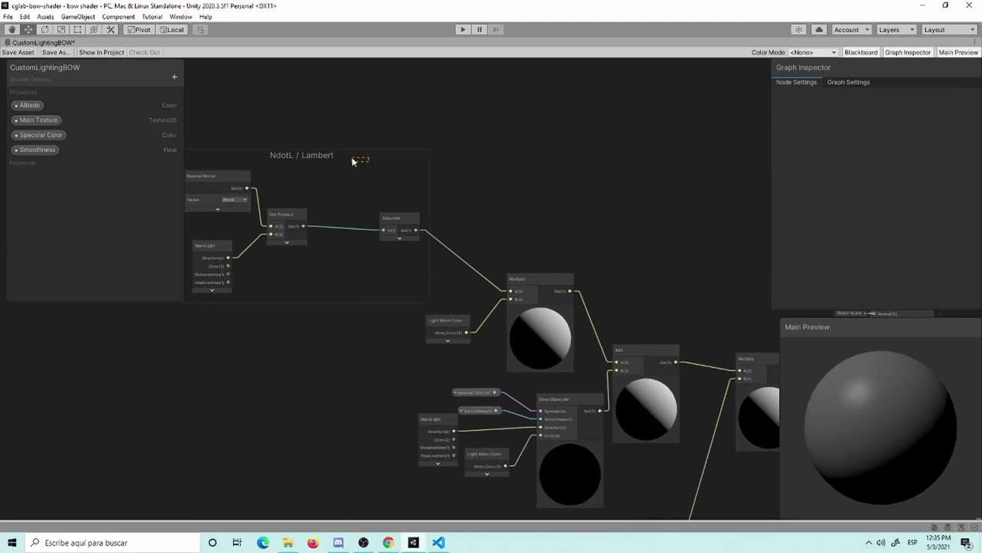
{"action": "left_click_drag", "start_coordinate": [357, 156], "coordinate": [295, 160]}
{"action": "left_click", "coordinate": [468, 243]}
{"action": "middle_click_drag", "start_coordinate": [468, 244], "coordinate": [353, 181]}
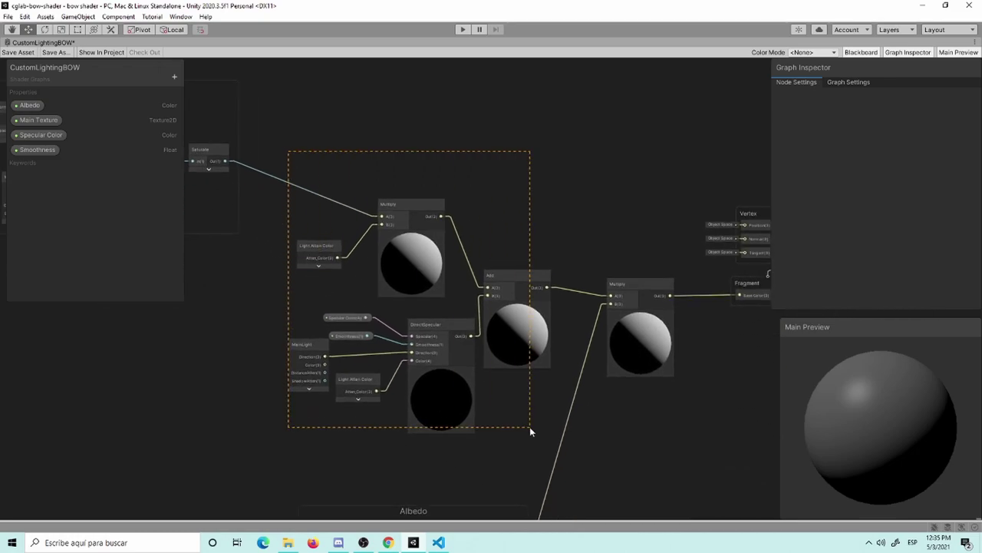
Group the light-colour, MainLight, DirectSpecular, Multiply and Add nodes as 'Specular', then restore the docked layout.
{"action": "left_click_drag", "start_coordinate": [452, 423], "coordinate": [516, 443]}
{"action": "scroll", "coordinate": [541, 418], "scroll_direction": "down", "scroll_amount": 2}
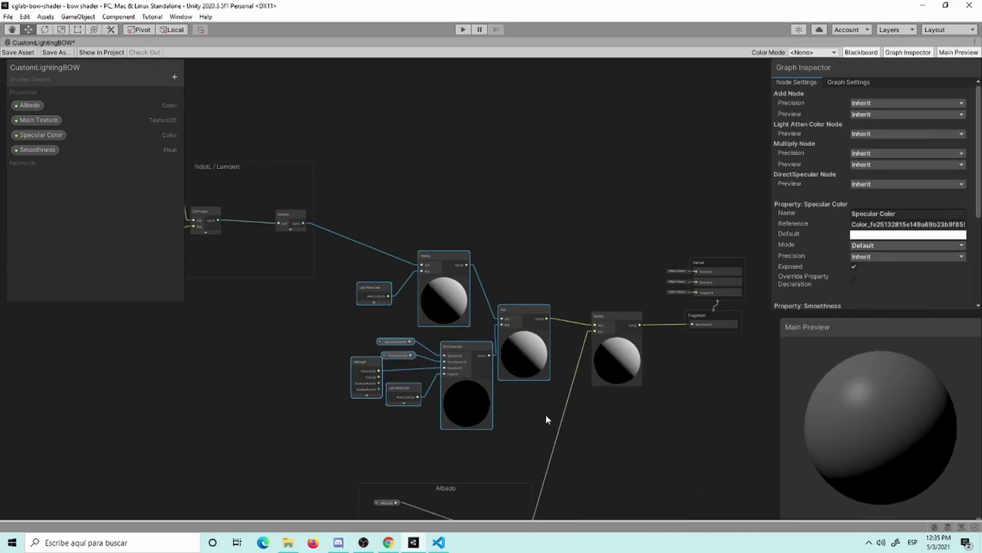
{"action": "key", "text": "ctrl+g"}
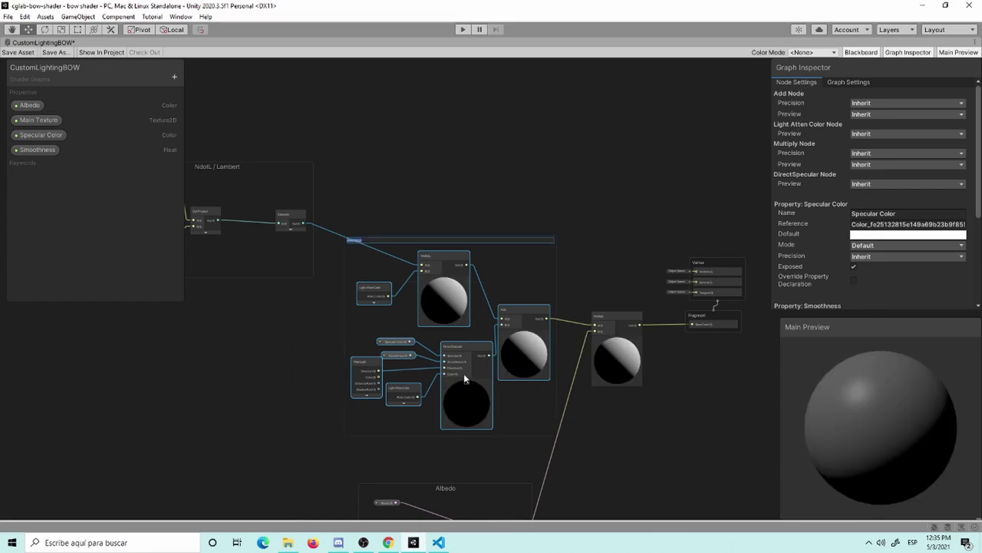
{"action": "scroll", "coordinate": [496, 376], "scroll_direction": "up", "scroll_amount": 2}
{"action": "type", "text": "Specular"}
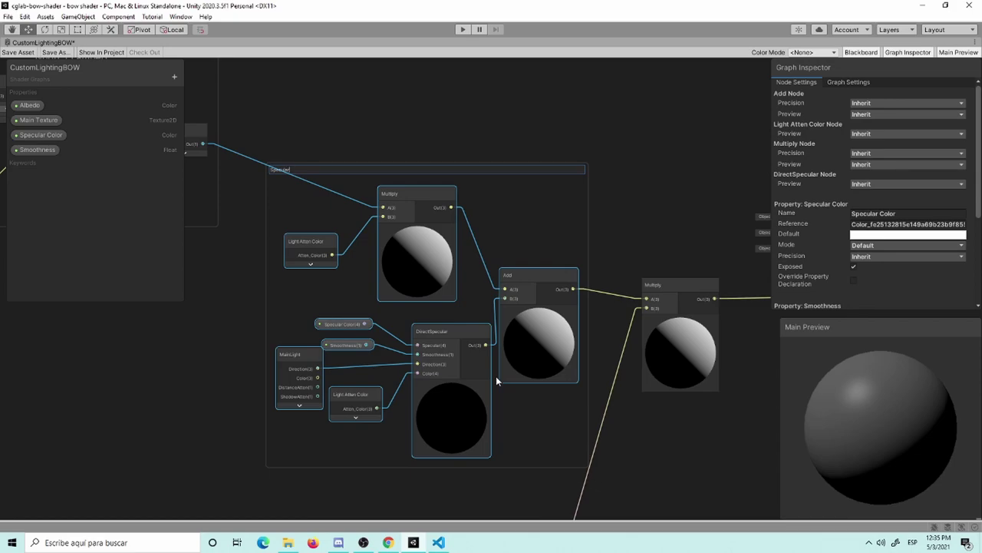
{"action": "key", "text": "Return"}
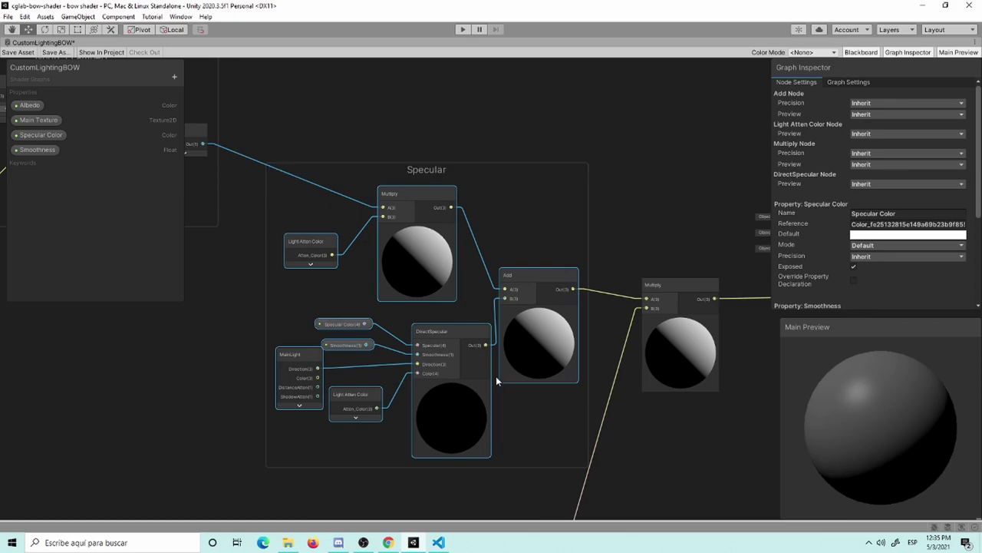
{"action": "scroll", "coordinate": [633, 148], "scroll_direction": "down", "scroll_amount": 3}
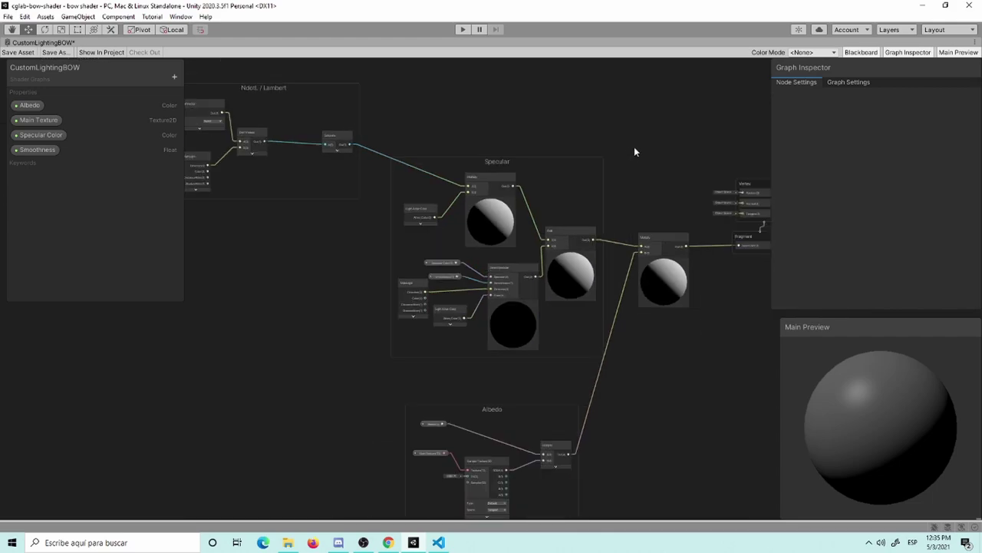
{"action": "scroll", "coordinate": [642, 173], "scroll_direction": "down", "scroll_amount": 2}
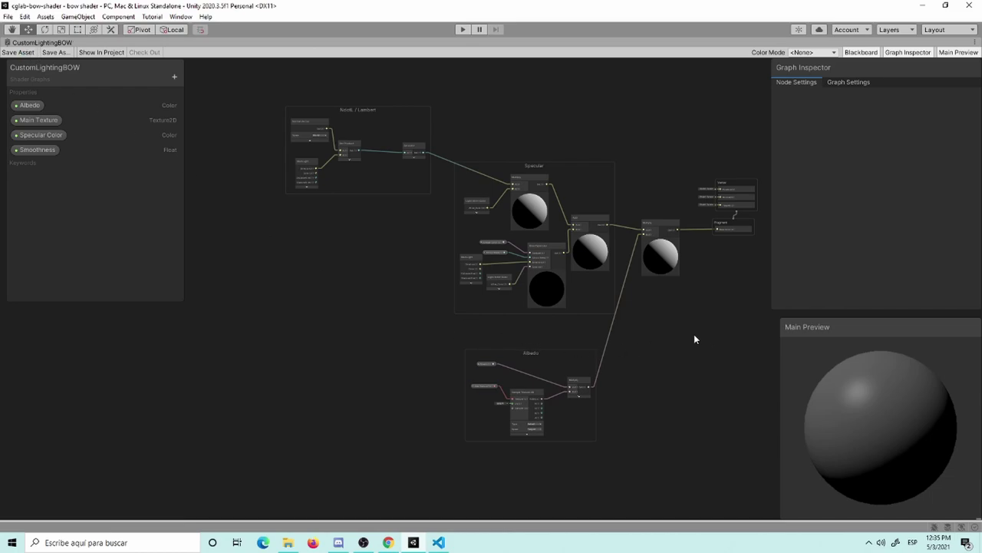
{"action": "key", "text": "shift+space"}
Select the sphere in the Scene and set its material Smoothness to 0.208.
{"action": "left_click", "coordinate": [214, 43]}
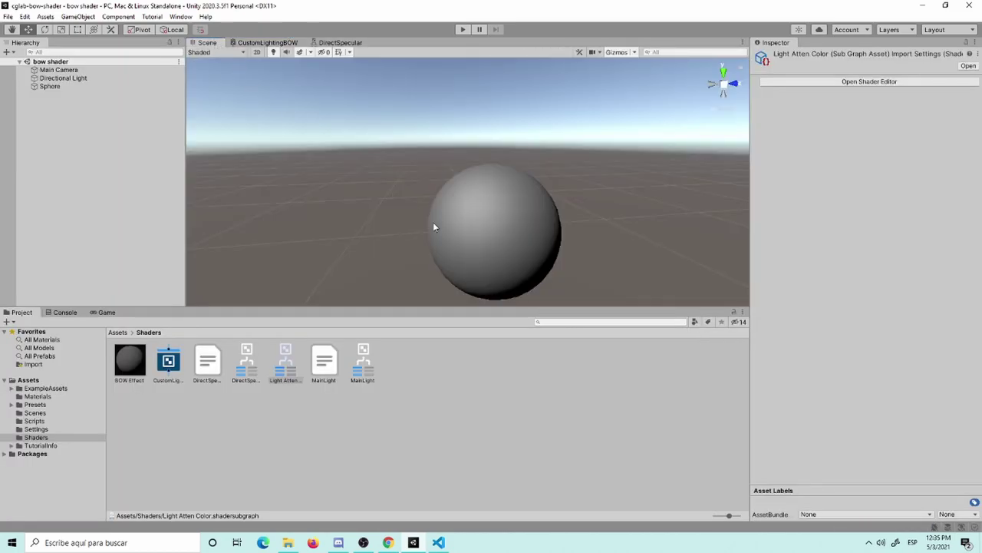
{"action": "left_click", "coordinate": [522, 248]}
{"action": "left_click", "coordinate": [617, 257]}
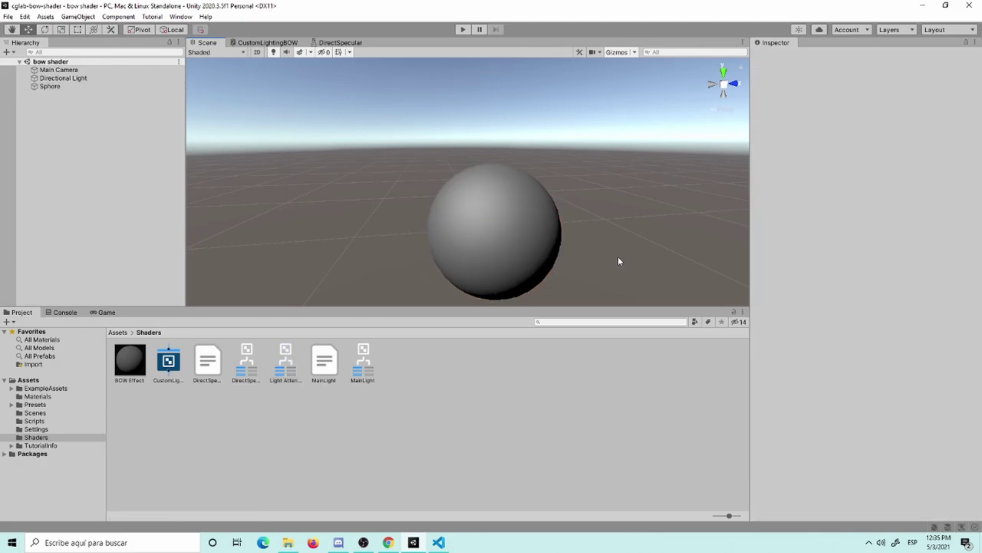
{"action": "left_click", "coordinate": [533, 244]}
{"action": "mouse_move", "coordinate": [873, 375]}
{"action": "left_mouse_down"}
{"action": "mouse_move", "coordinate": [930, 375]}
{"action": "mouse_move", "coordinate": [884, 377]}
{"action": "left_mouse_up"}
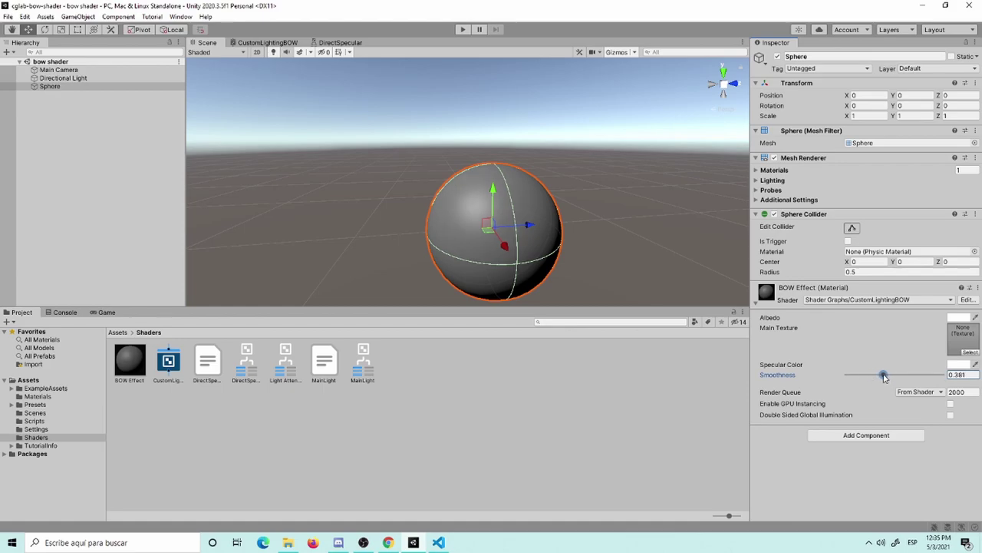
{"action": "left_click_drag", "start_coordinate": [884, 377], "coordinate": [867, 375]}
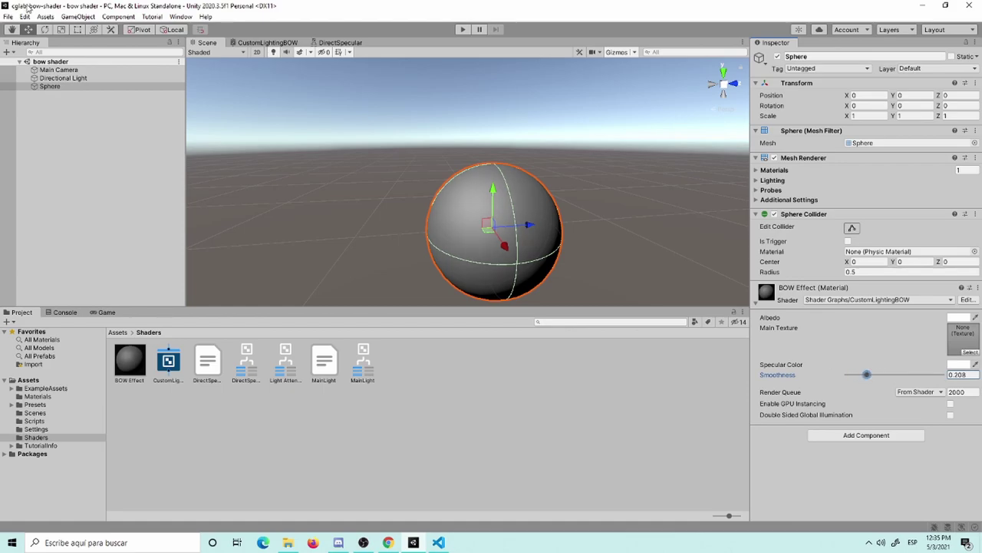
Tint the Directional Light pale pink, FFD1D1.
{"action": "left_click", "coordinate": [63, 77]}
{"action": "left_click", "coordinate": [883, 158]}
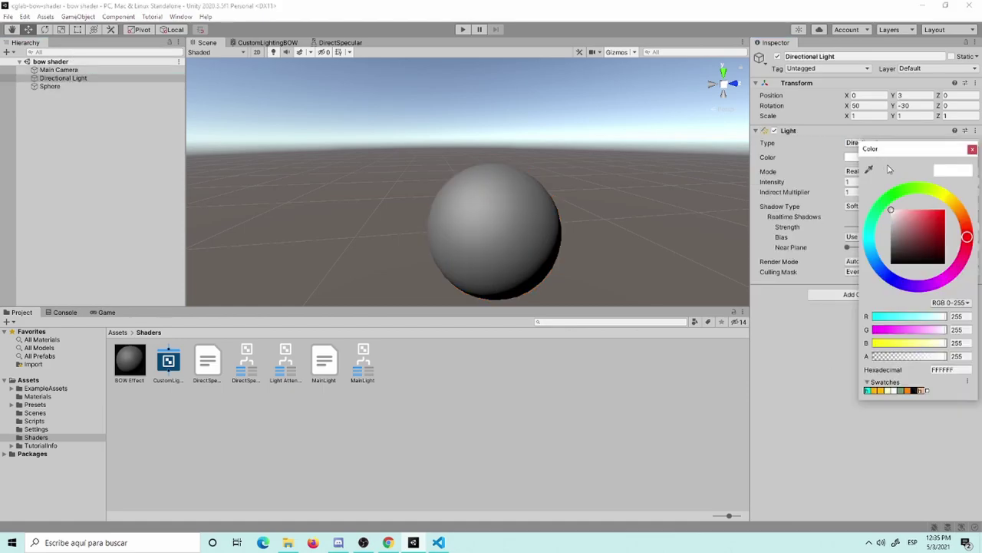
{"action": "mouse_move", "coordinate": [916, 212]}
{"action": "left_mouse_down"}
{"action": "mouse_move", "coordinate": [903, 212]}
{"action": "mouse_move", "coordinate": [969, 213]}
{"action": "mouse_move", "coordinate": [890, 209]}
{"action": "left_mouse_up"}
{"action": "left_click", "coordinate": [106, 80]}
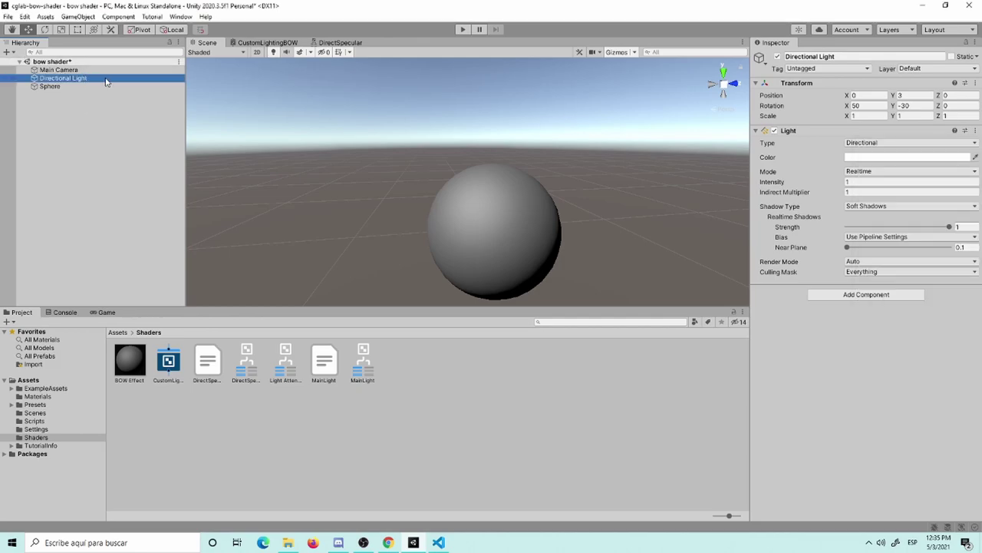
Toggle the Directional Light off and on, leaving it enabled.
{"action": "left_click", "coordinate": [779, 58]}
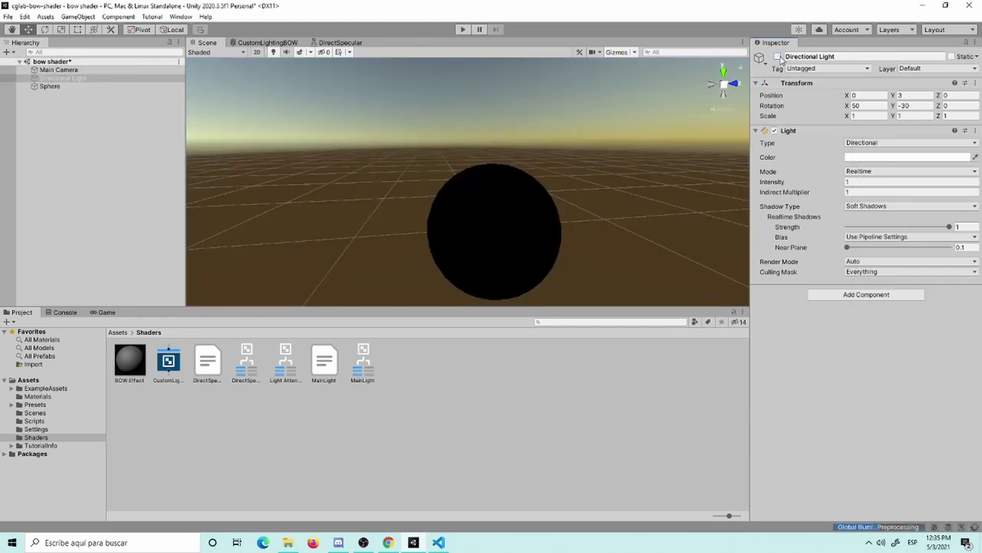
{"action": "left_click", "coordinate": [779, 57]}
{"action": "left_click", "coordinate": [779, 57]}
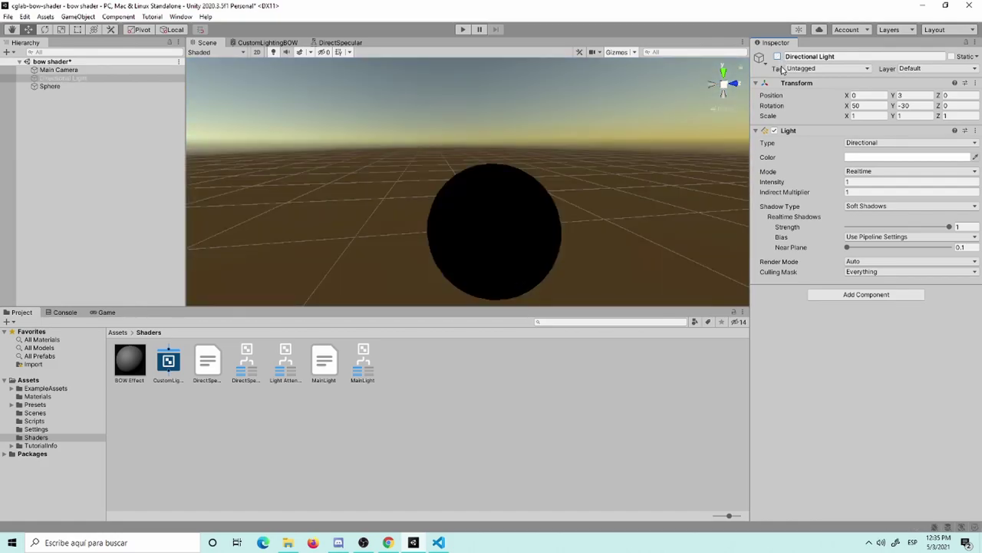
{"action": "left_click", "coordinate": [779, 57]}
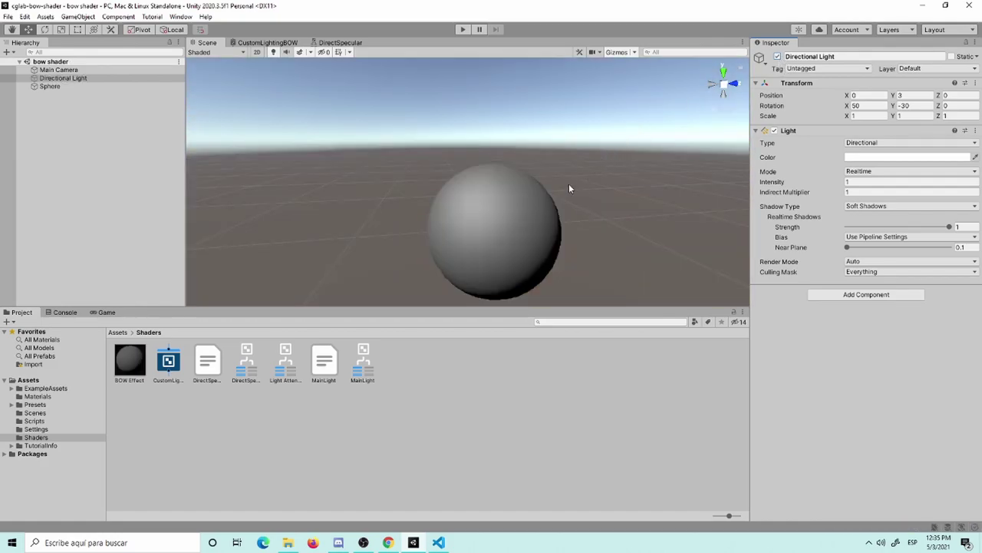
Orbit around the lit sphere and return to the CustomLightingBOW graph.
{"action": "scroll", "coordinate": [389, 163], "scroll_direction": "down", "scroll_amount": 2}
{"action": "mouse_move", "coordinate": [392, 202]}
{"action": "left_mouse_down", "text": "alt"}
{"action": "mouse_move", "coordinate": [460, 179]}
{"action": "mouse_move", "coordinate": [344, 202]}
{"action": "left_mouse_up", "text": "alt"}
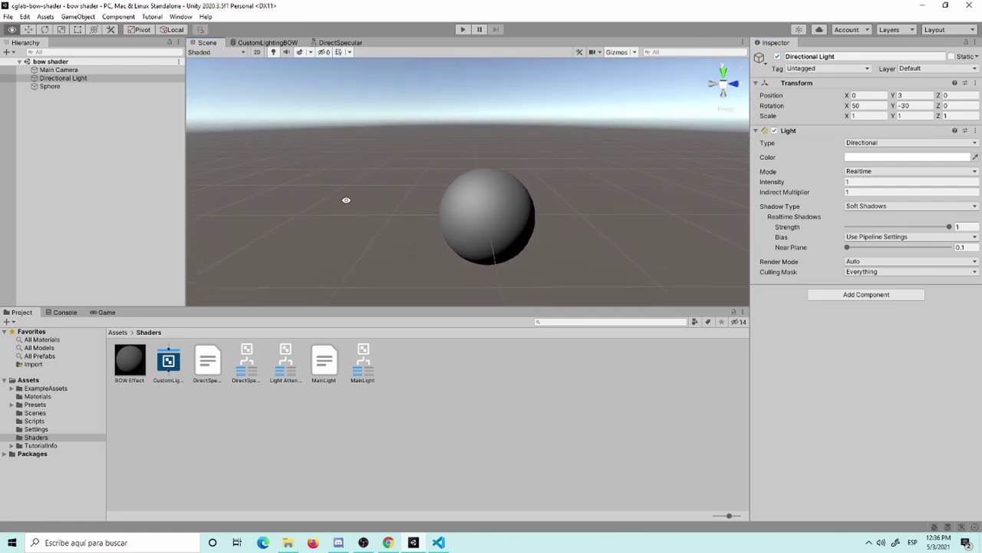
{"action": "scroll", "coordinate": [594, 212], "scroll_direction": "up", "scroll_amount": 2}
{"action": "left_click_drag", "start_coordinate": [601, 222], "coordinate": [587, 208], "text": "alt"}
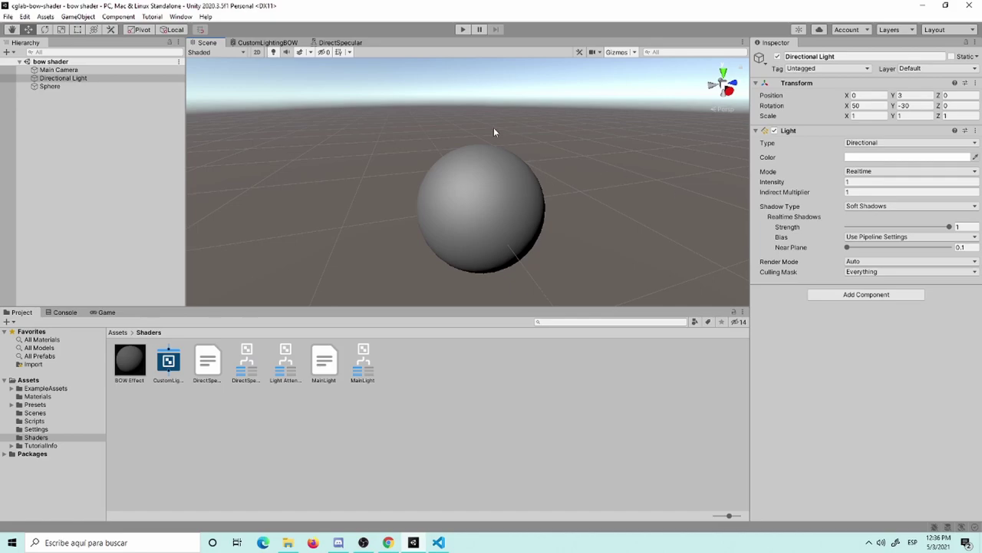
{"action": "left_click", "coordinate": [269, 43]}
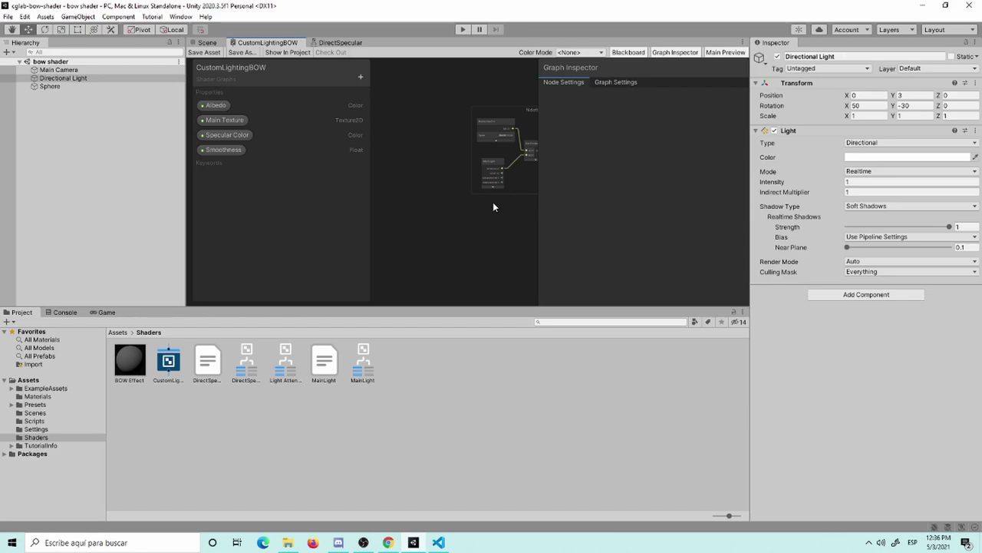
Maximize the Shader Graph window and zoom to frame the Specular group.
{"action": "key", "text": "shift+space"}
{"action": "scroll", "coordinate": [539, 227], "scroll_direction": "up", "scroll_amount": 3}
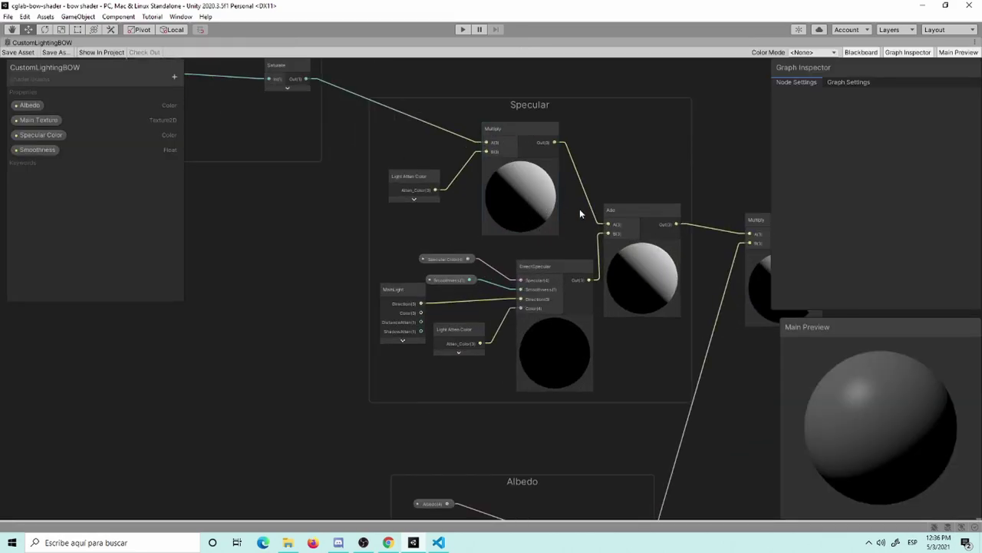
{"action": "scroll", "coordinate": [617, 135], "scroll_direction": "down", "scroll_amount": 1}
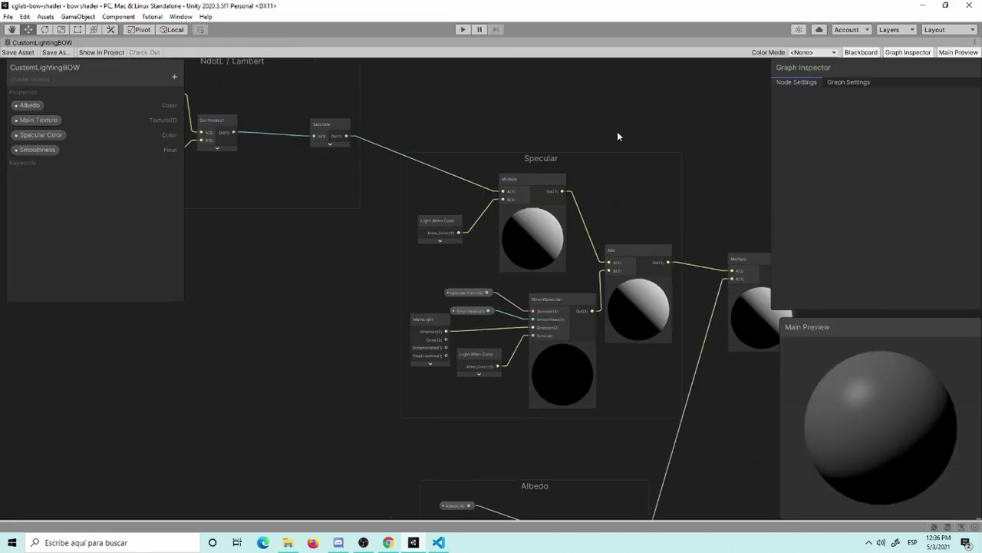